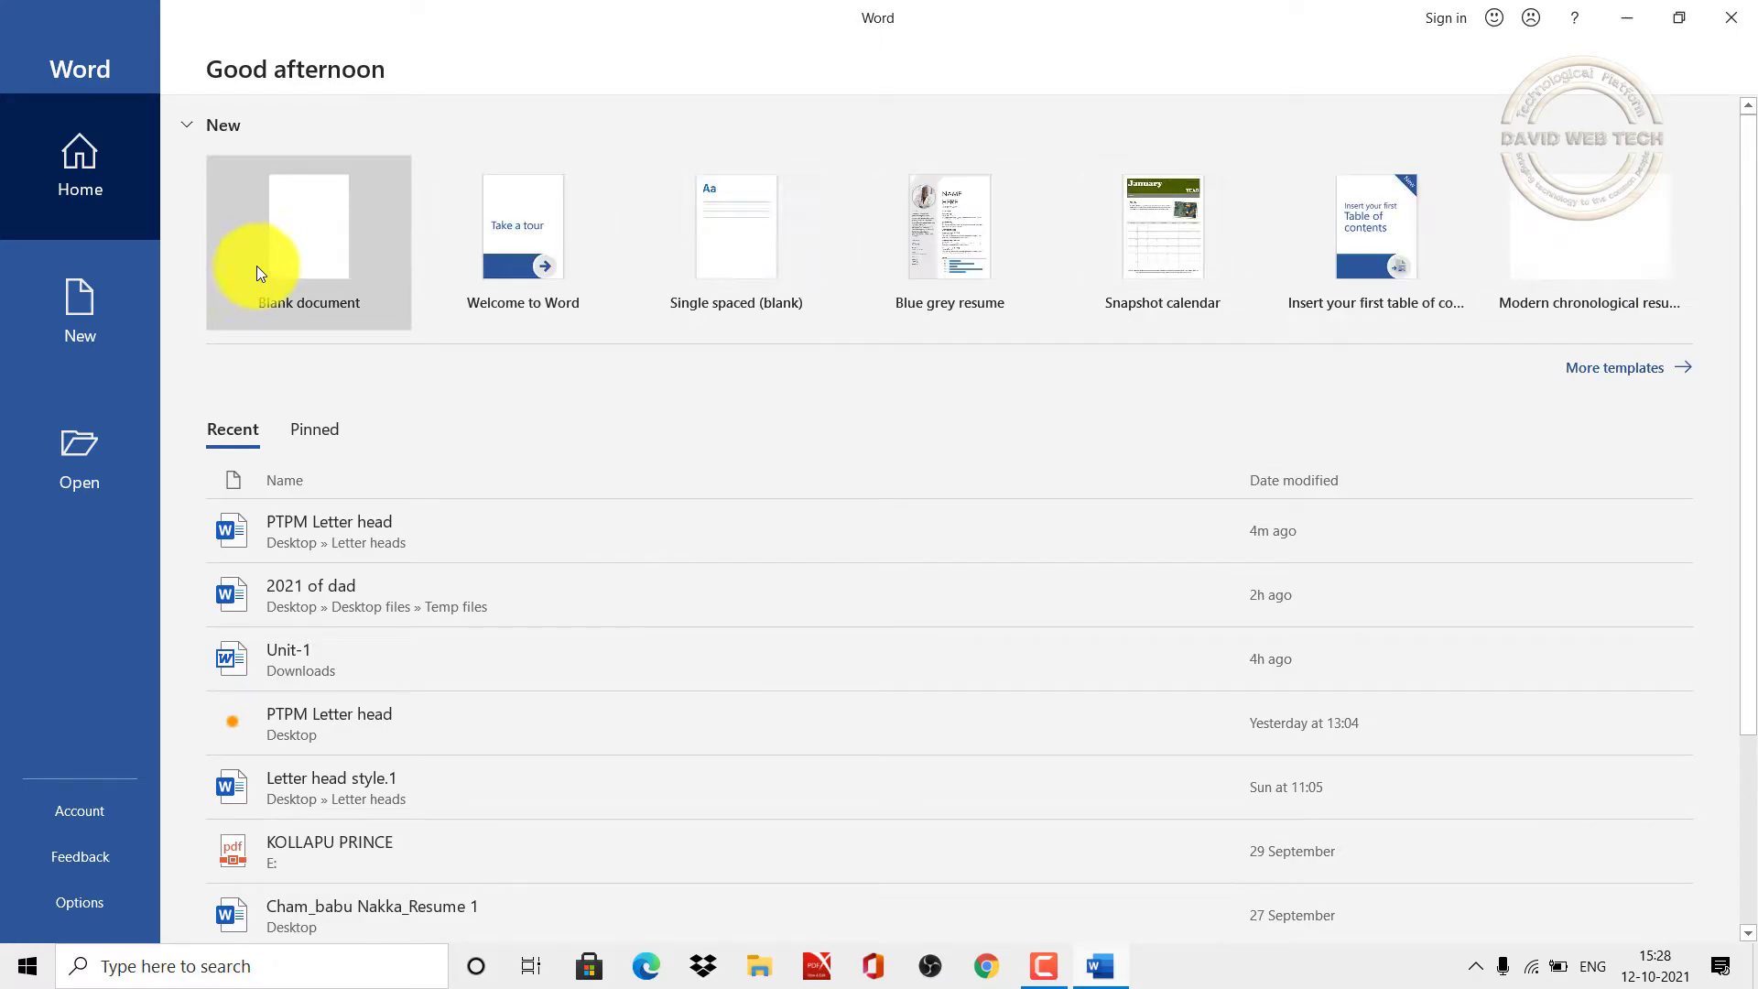
Step: Create a new blank document and set its paper size to A4
left_click(303, 262)
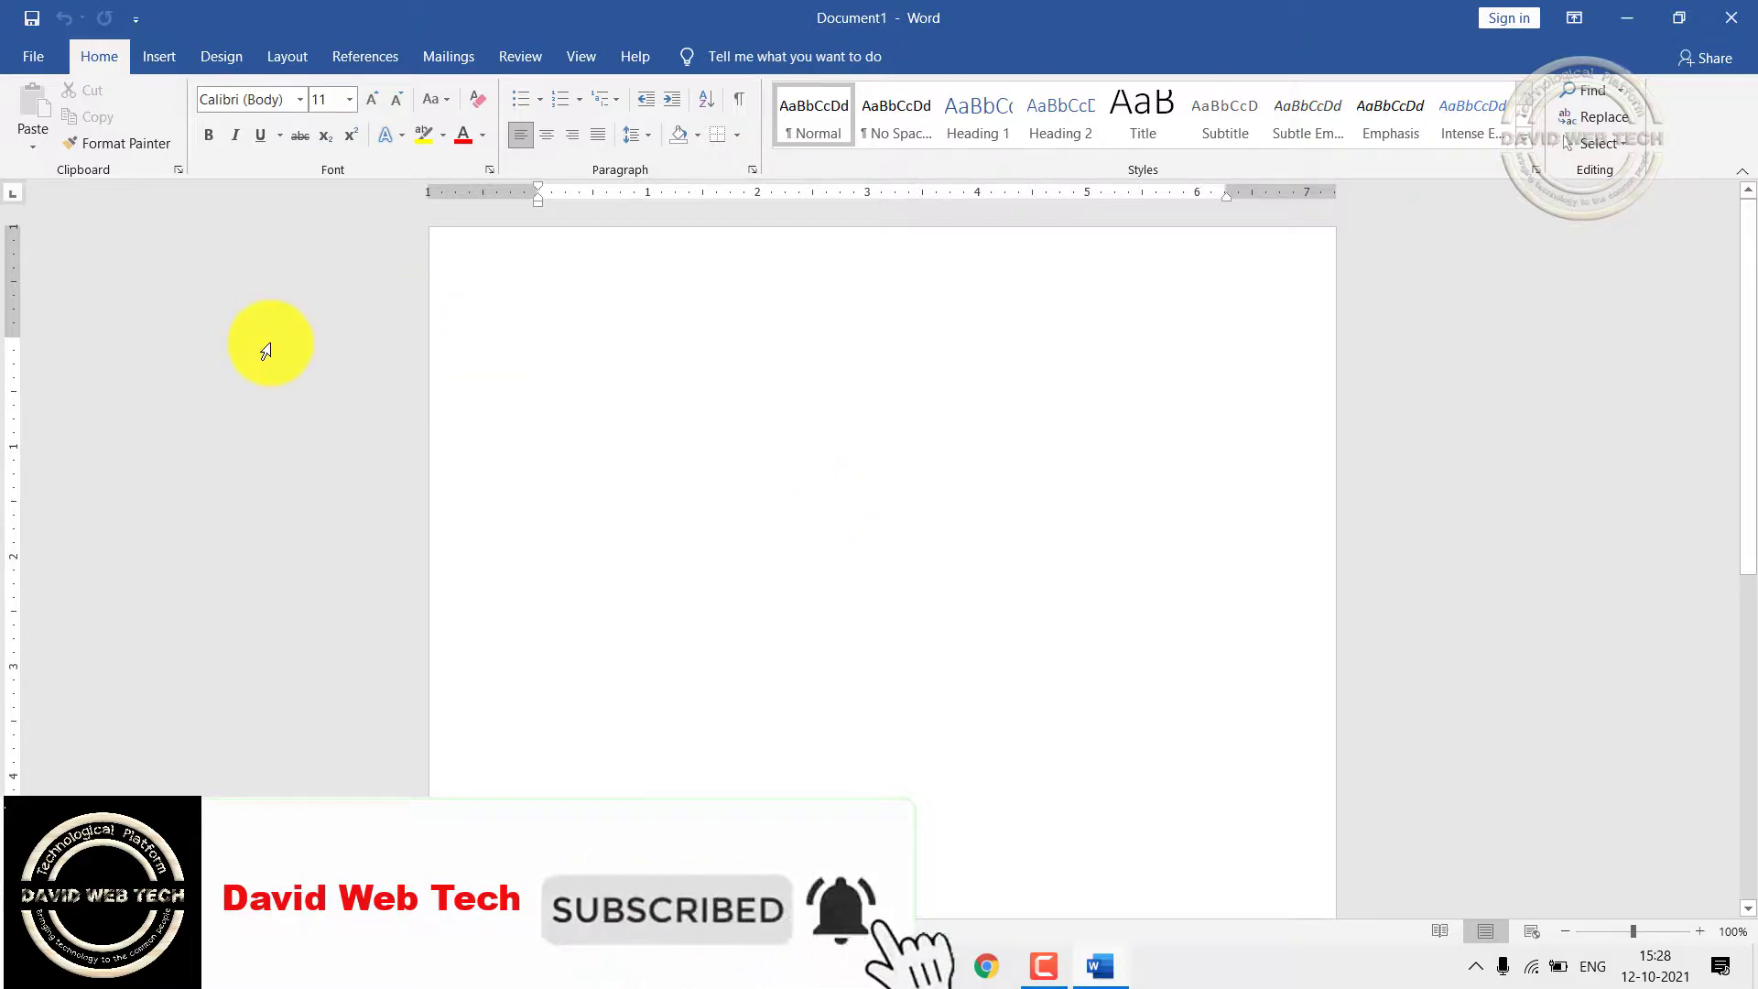
left_click(284, 55)
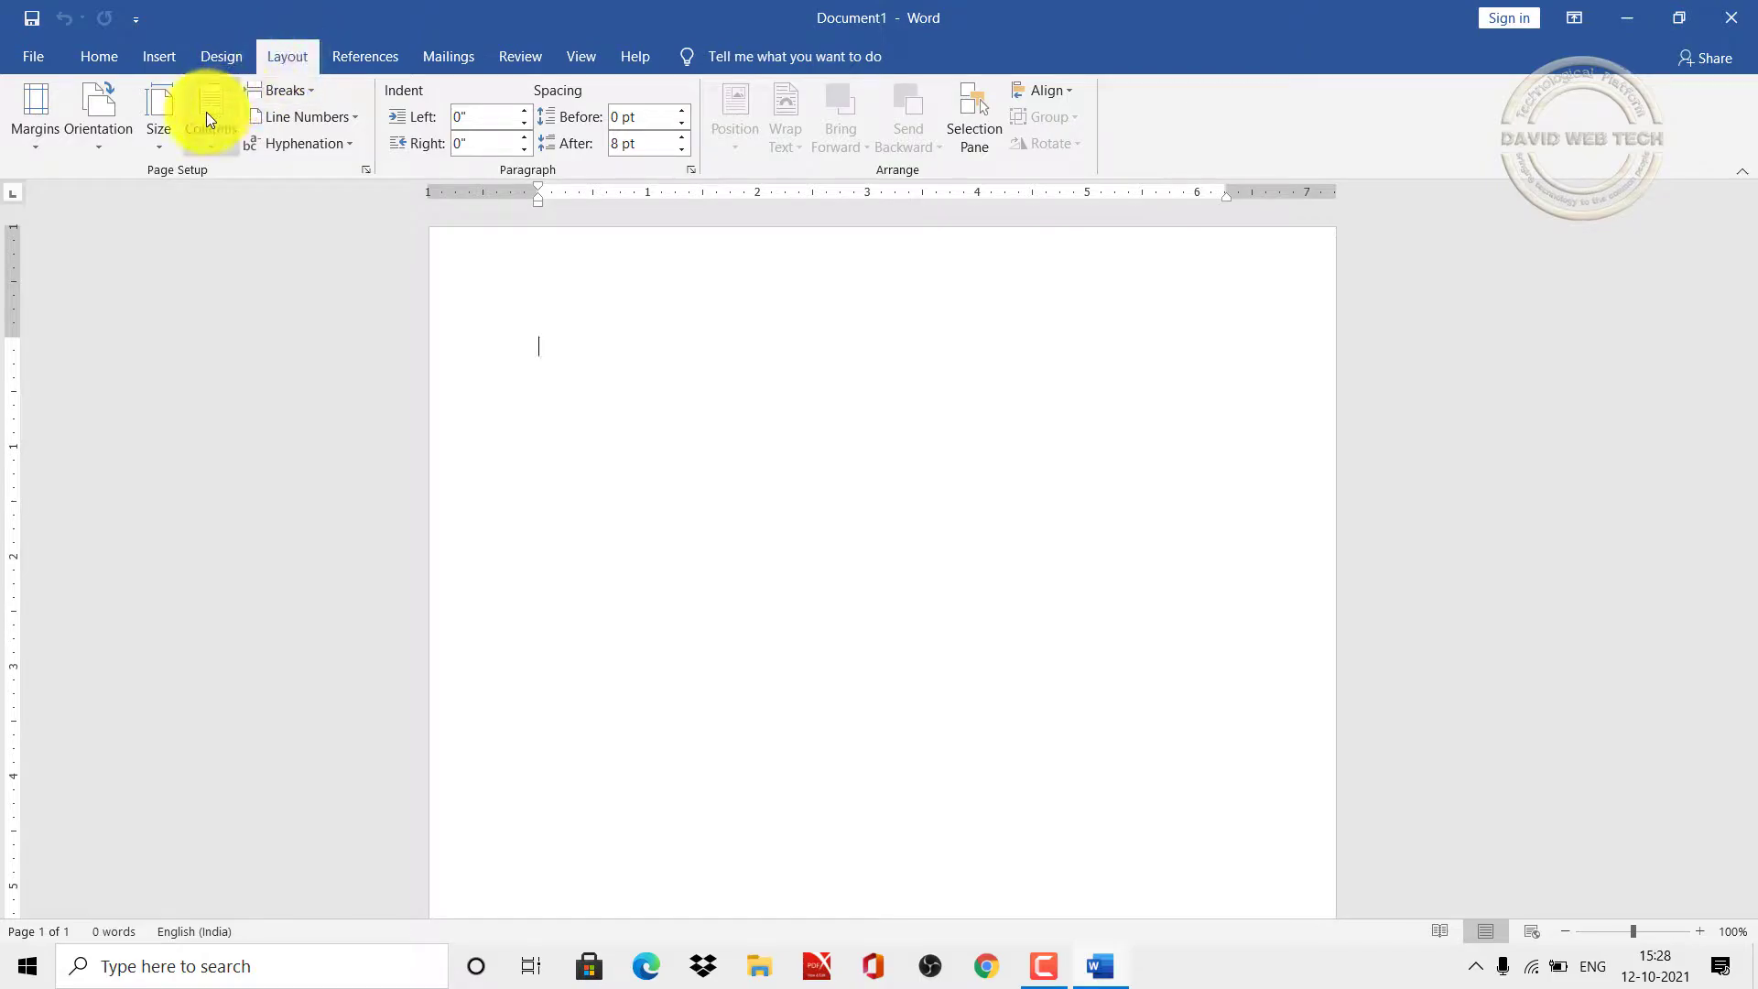
left_click(157, 142)
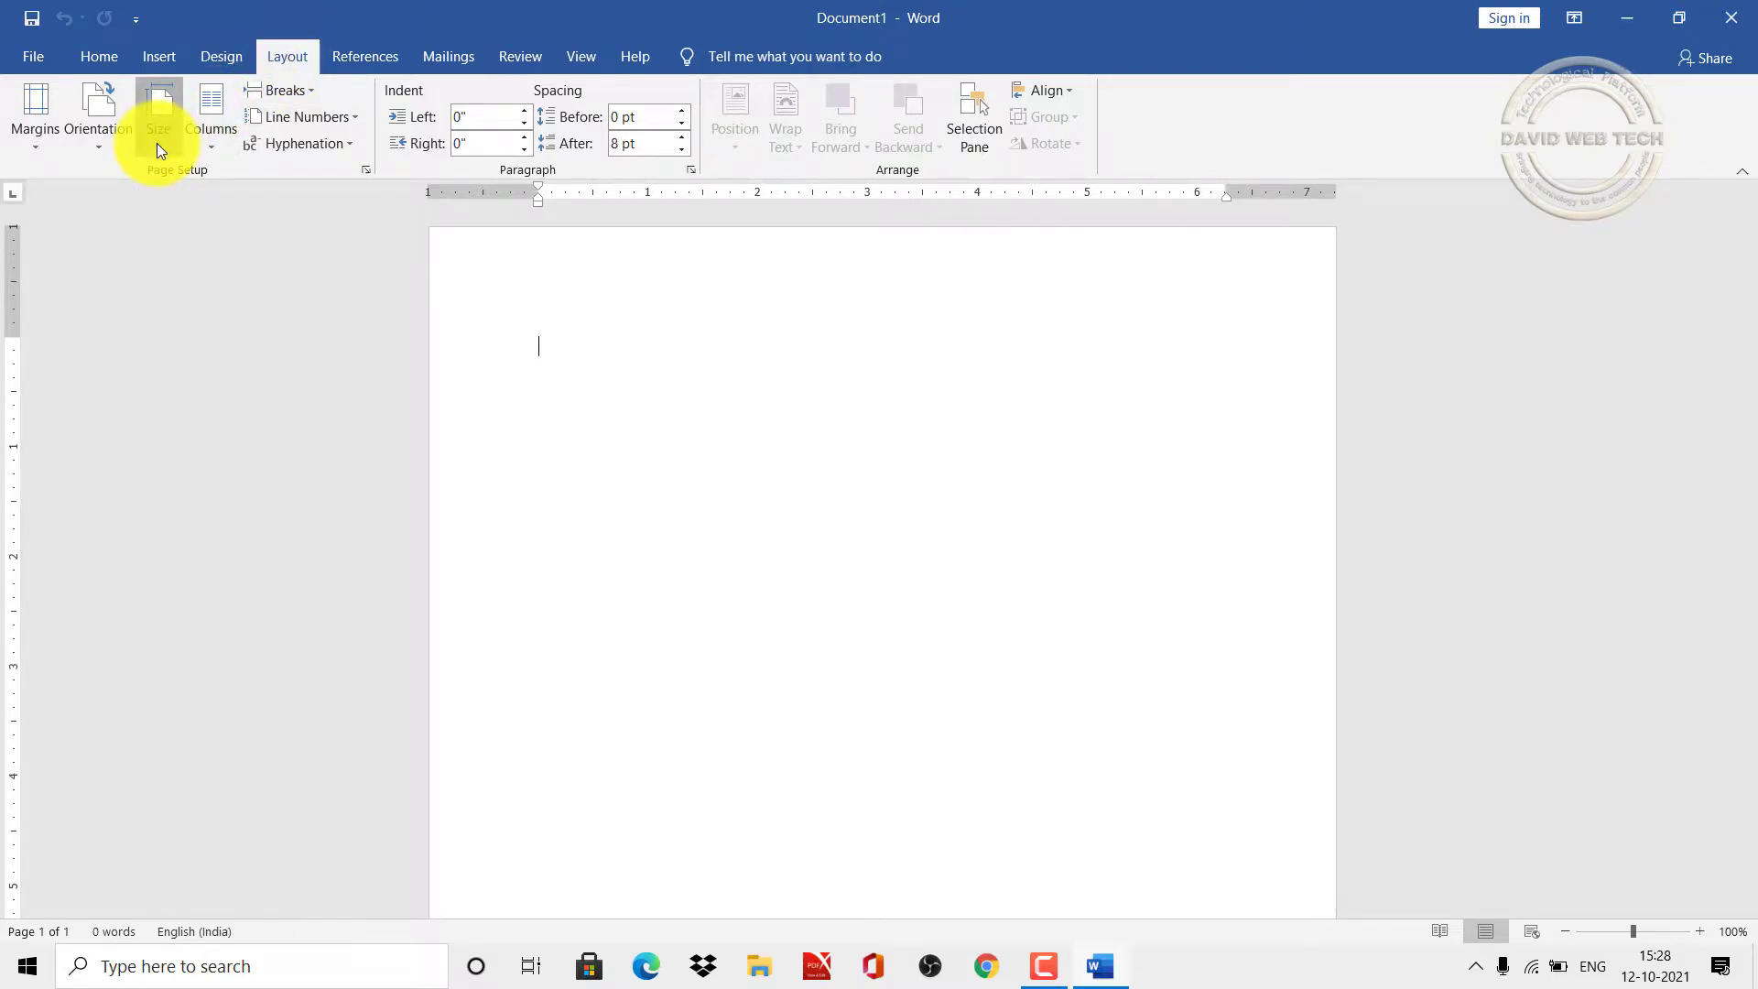
left_click(240, 488)
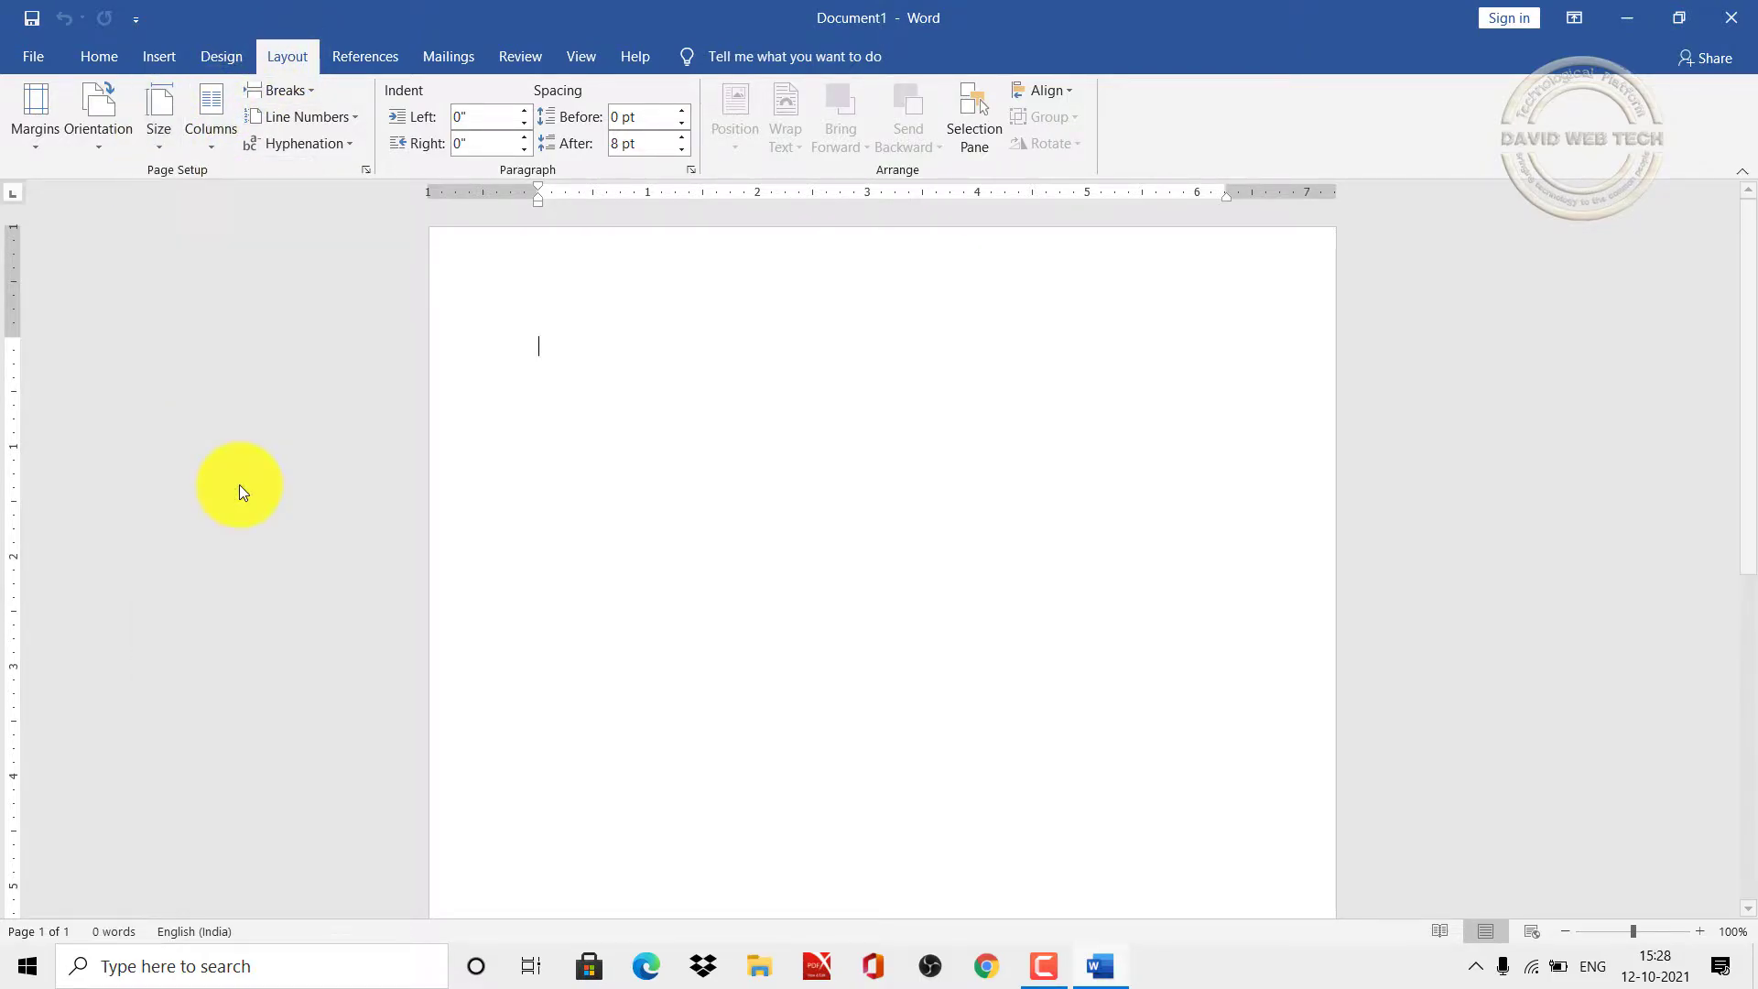
Step: Keep portrait orientation and apply Narrow 0.5-inch margins
left_click(99, 145)
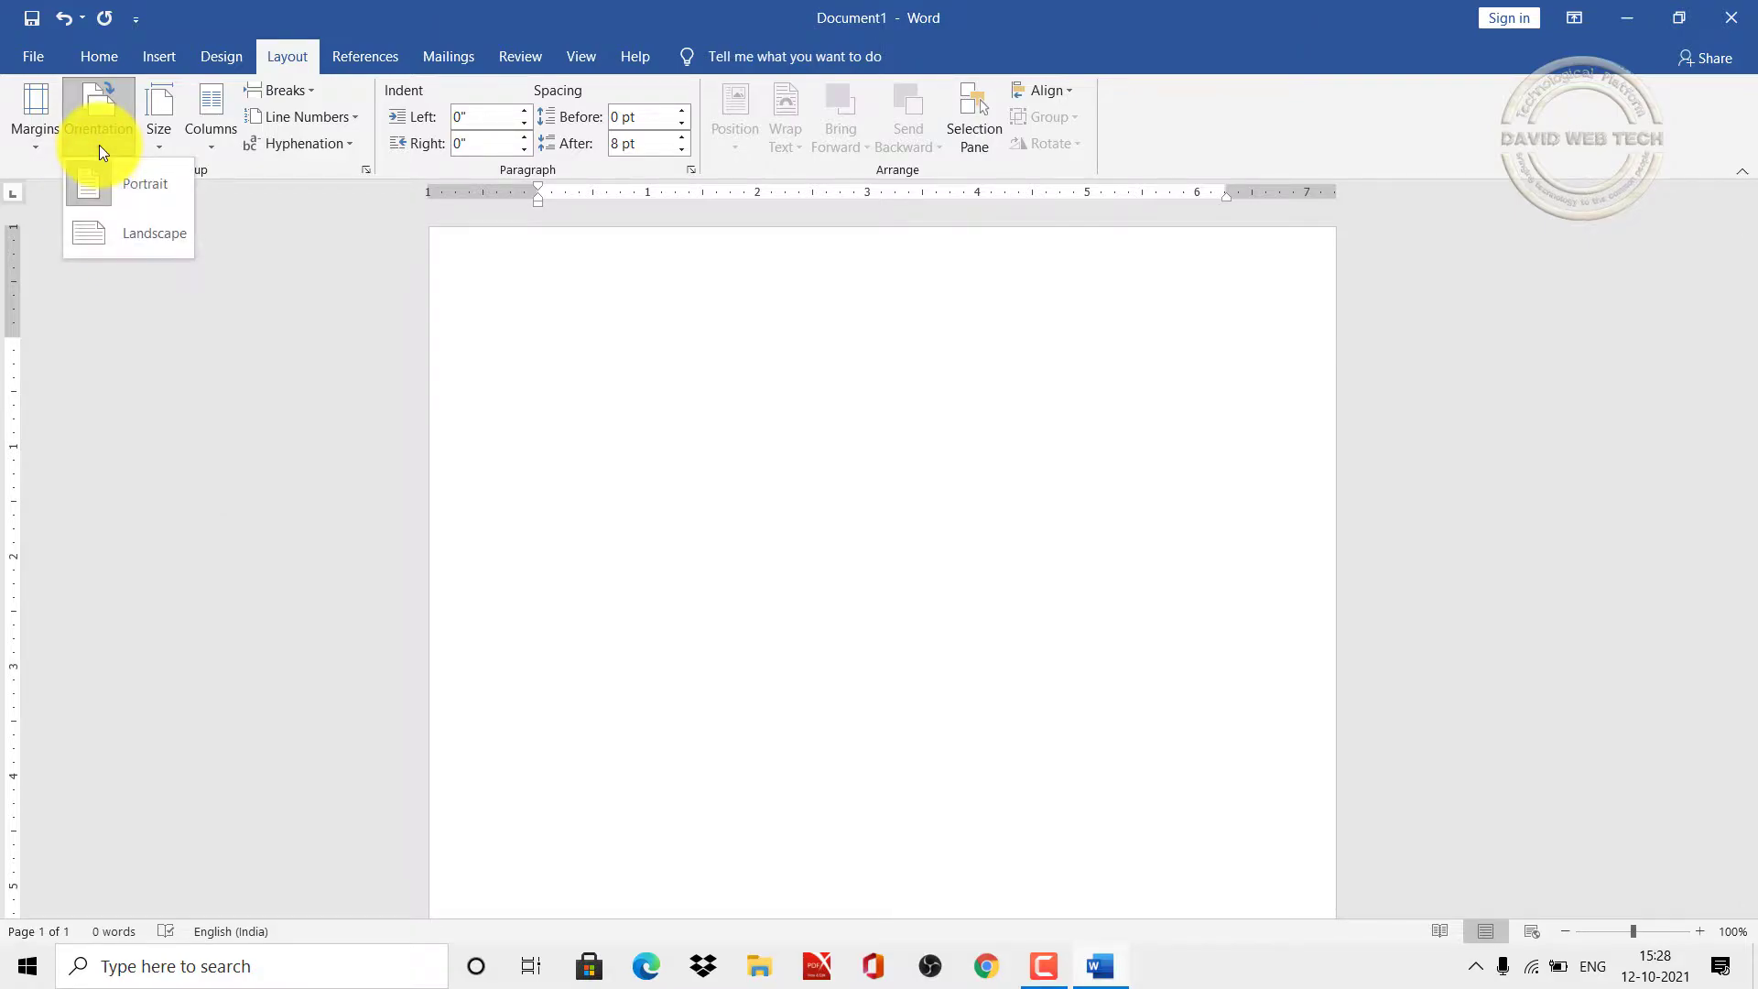
left_click(99, 145)
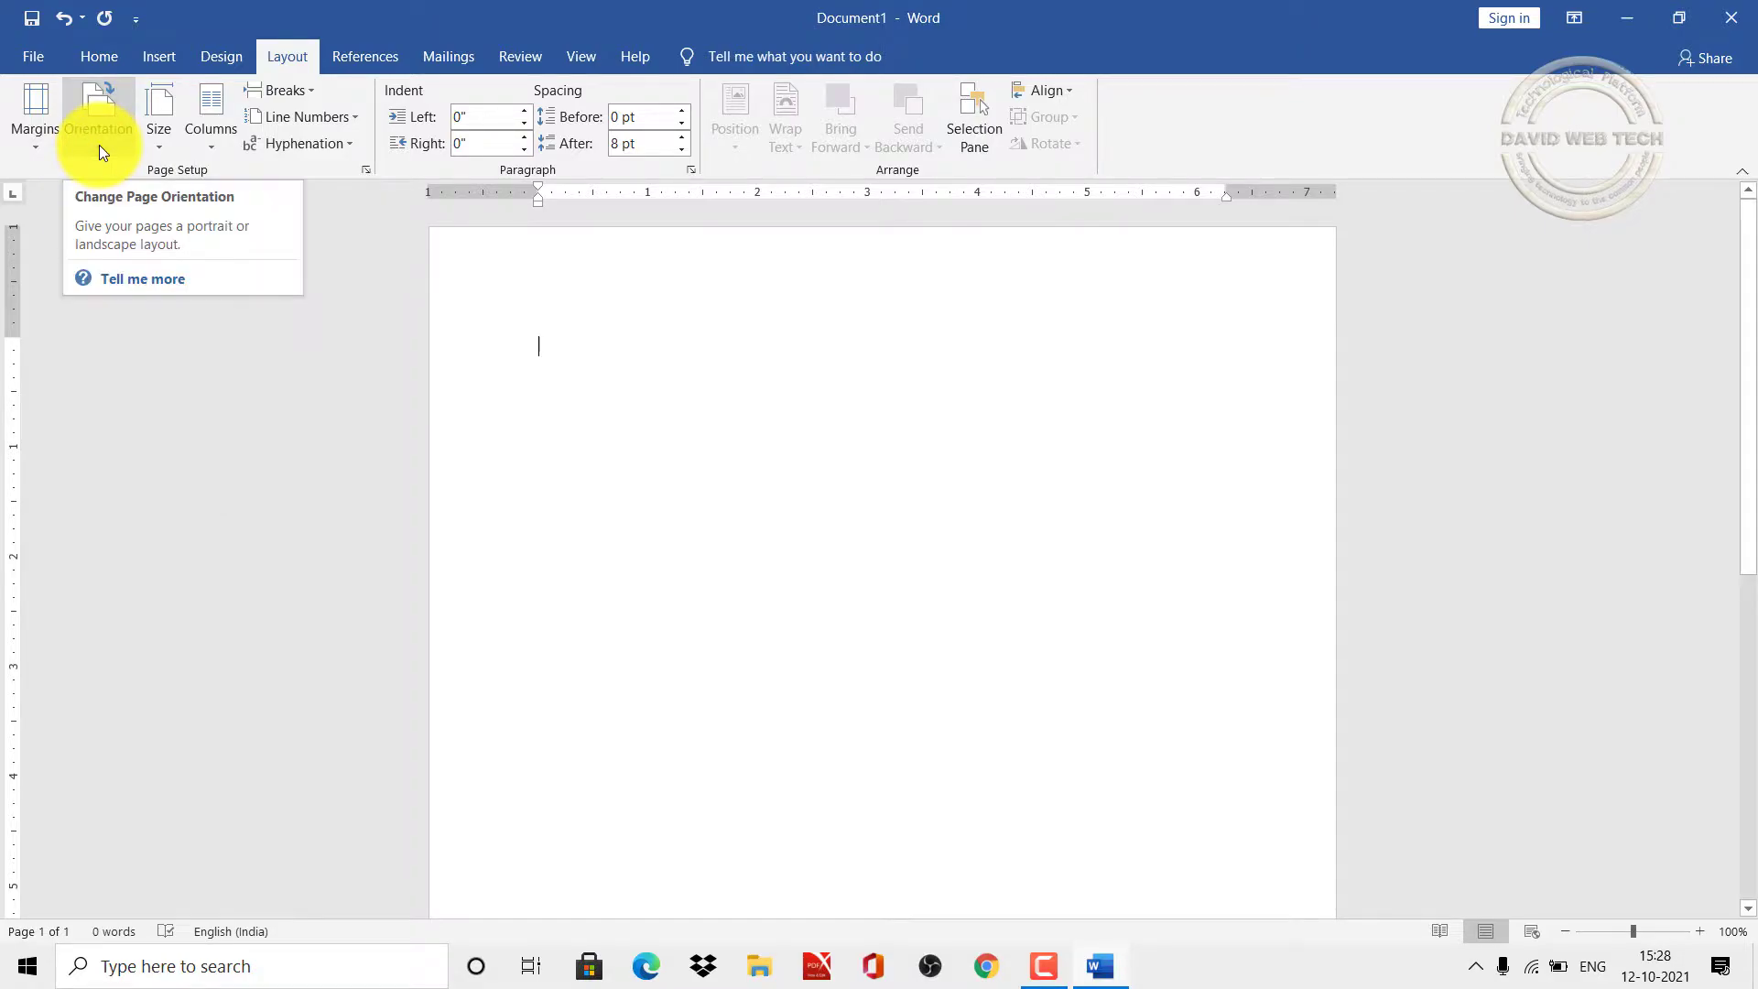
left_click(35, 147)
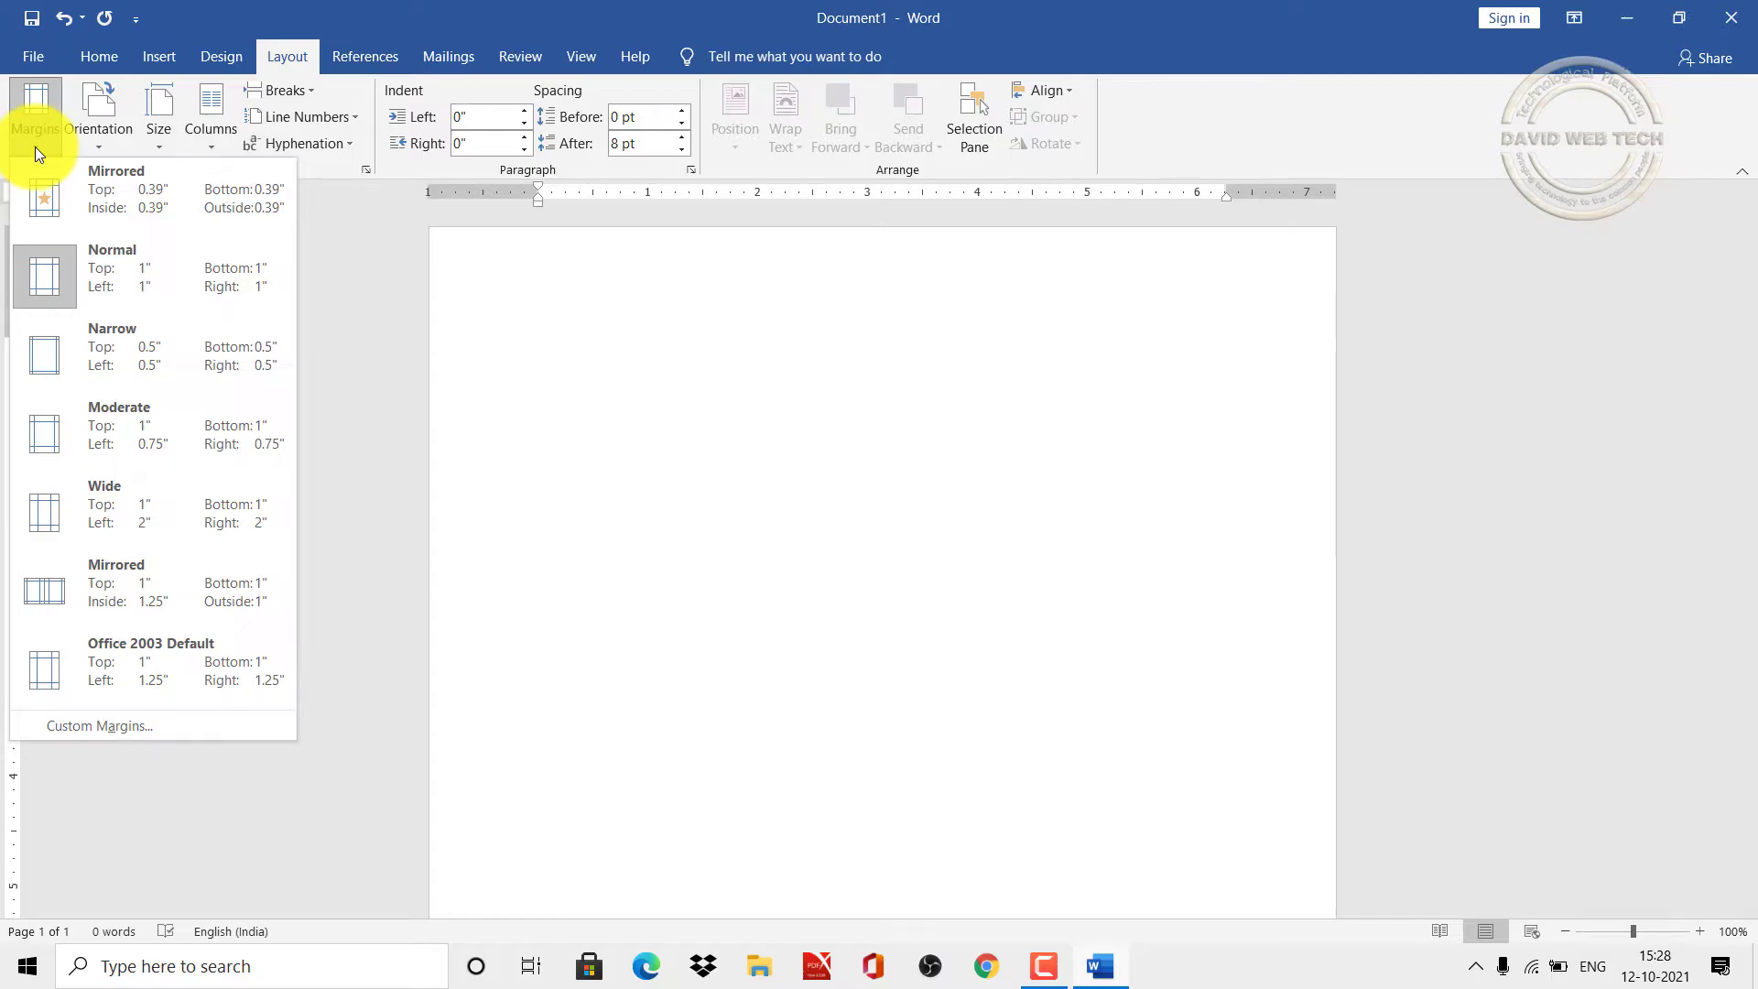
left_click(128, 363)
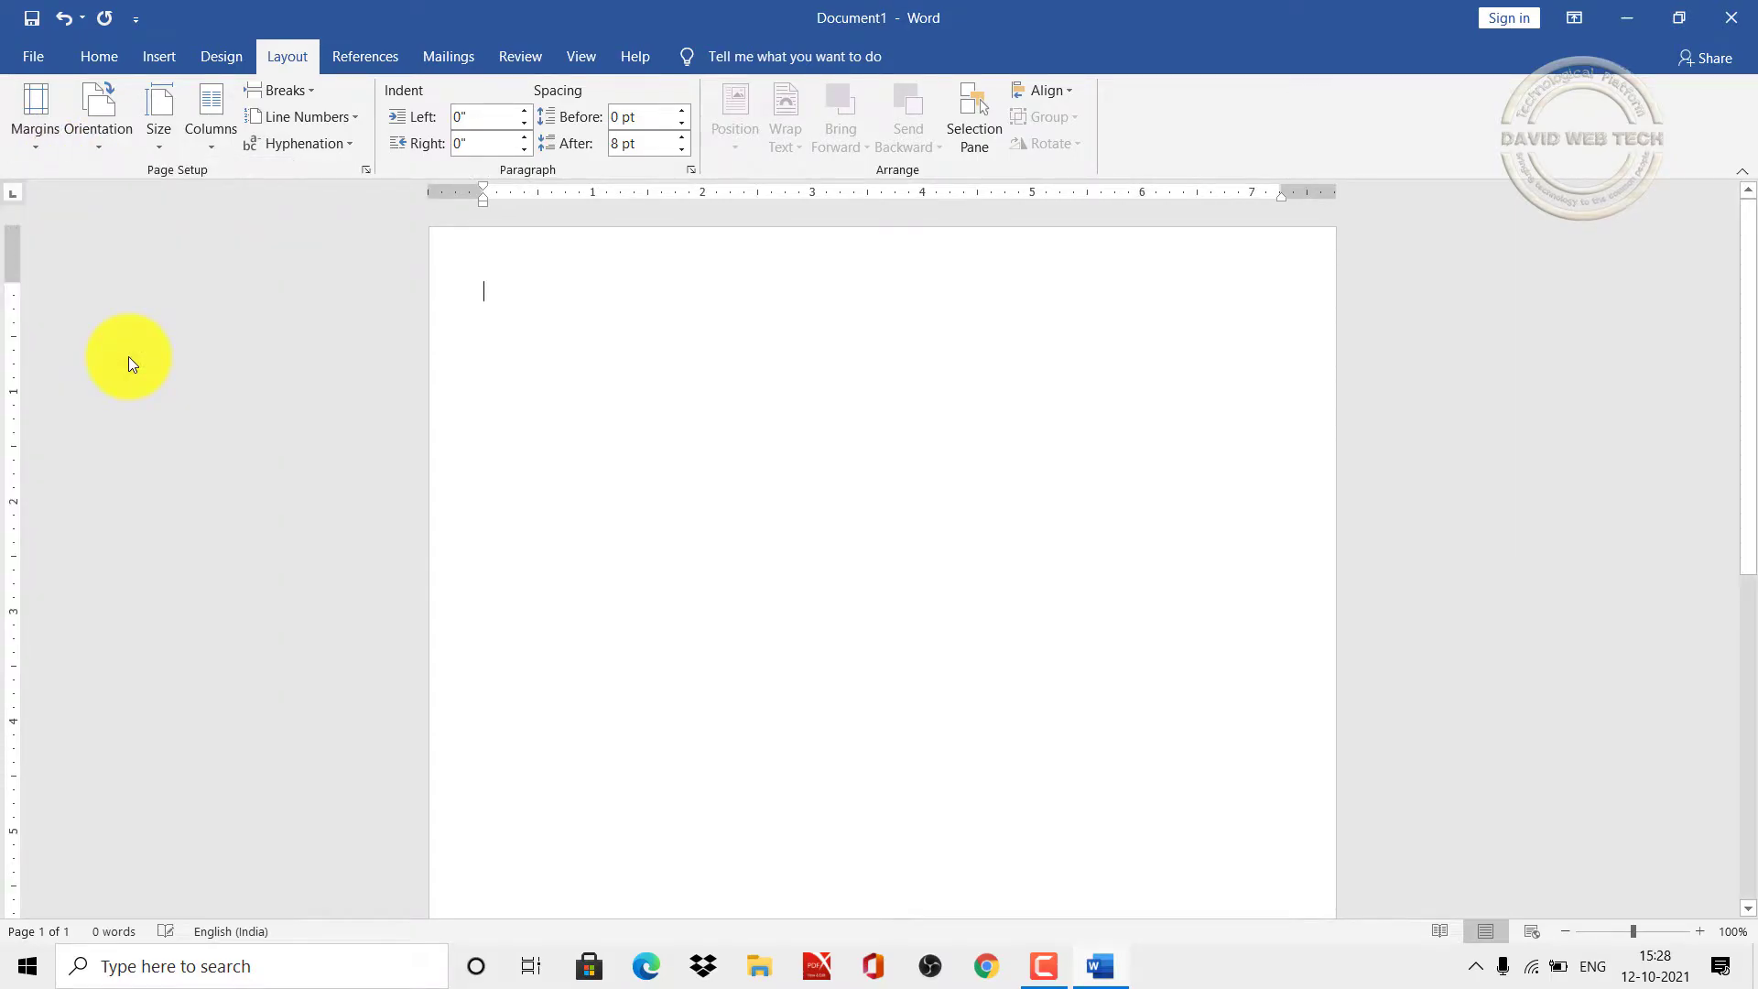
Step: Draw a blue Flowchart: Manual Input shape across the full page width, about 1.91" by 8.23"
left_click(99, 58)
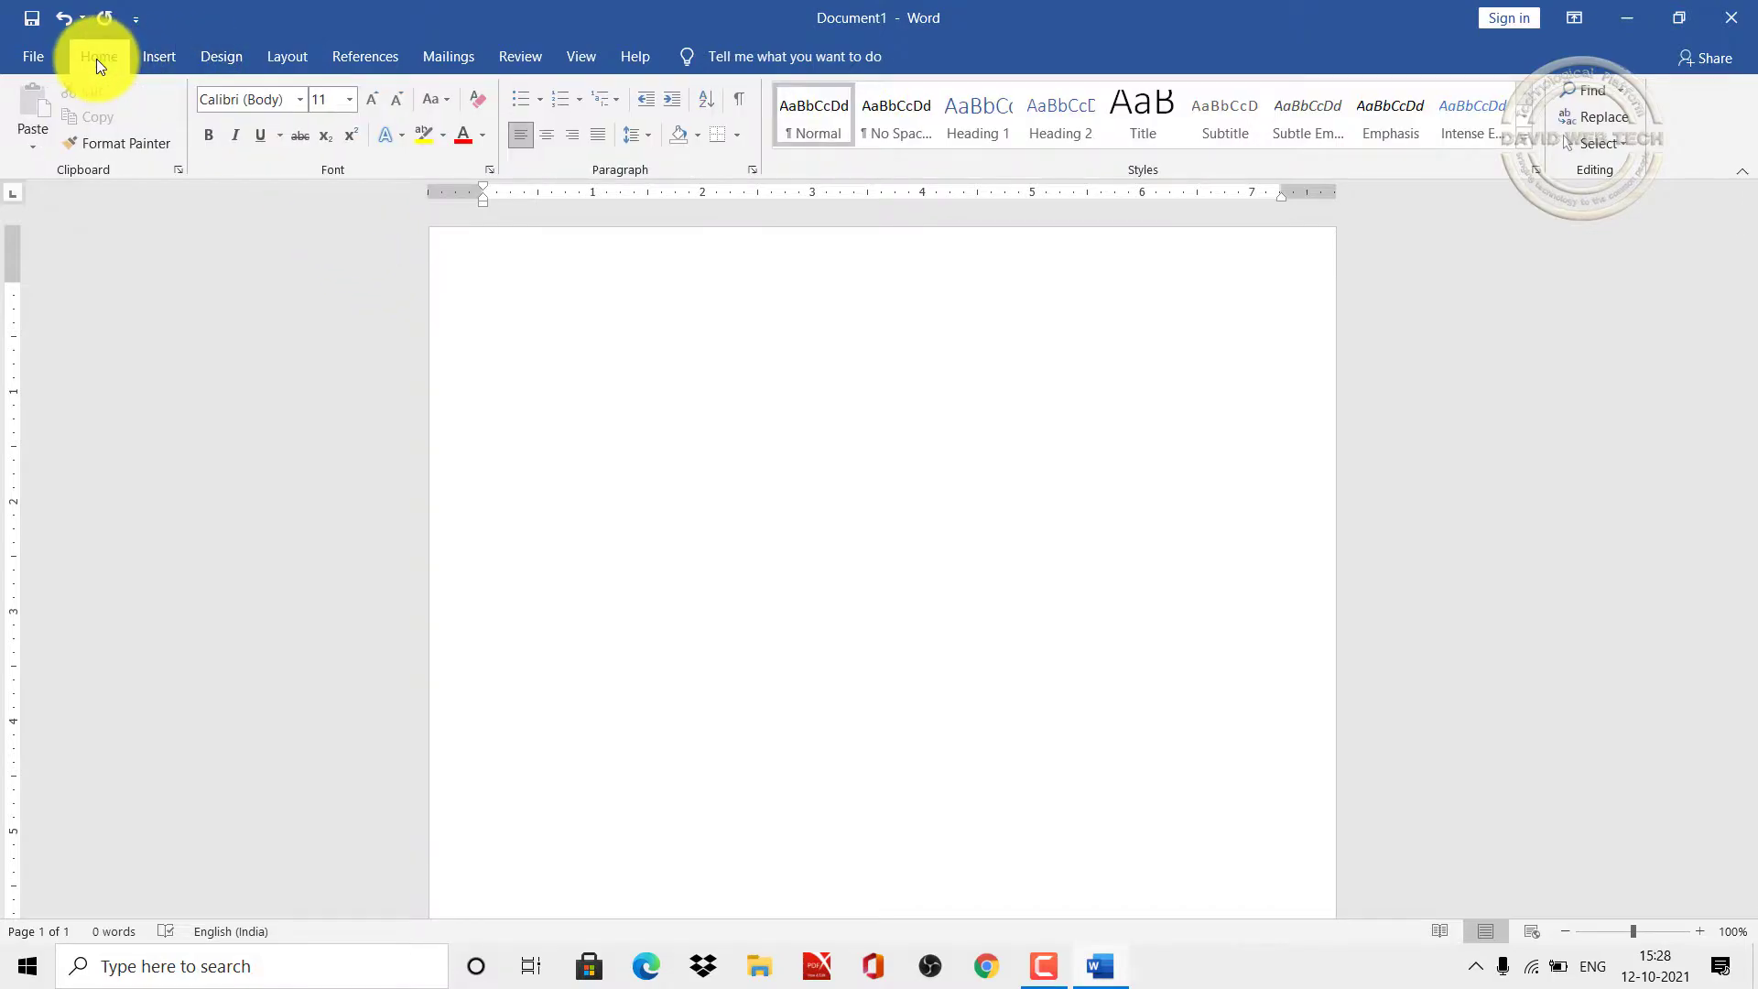
left_click(166, 62)
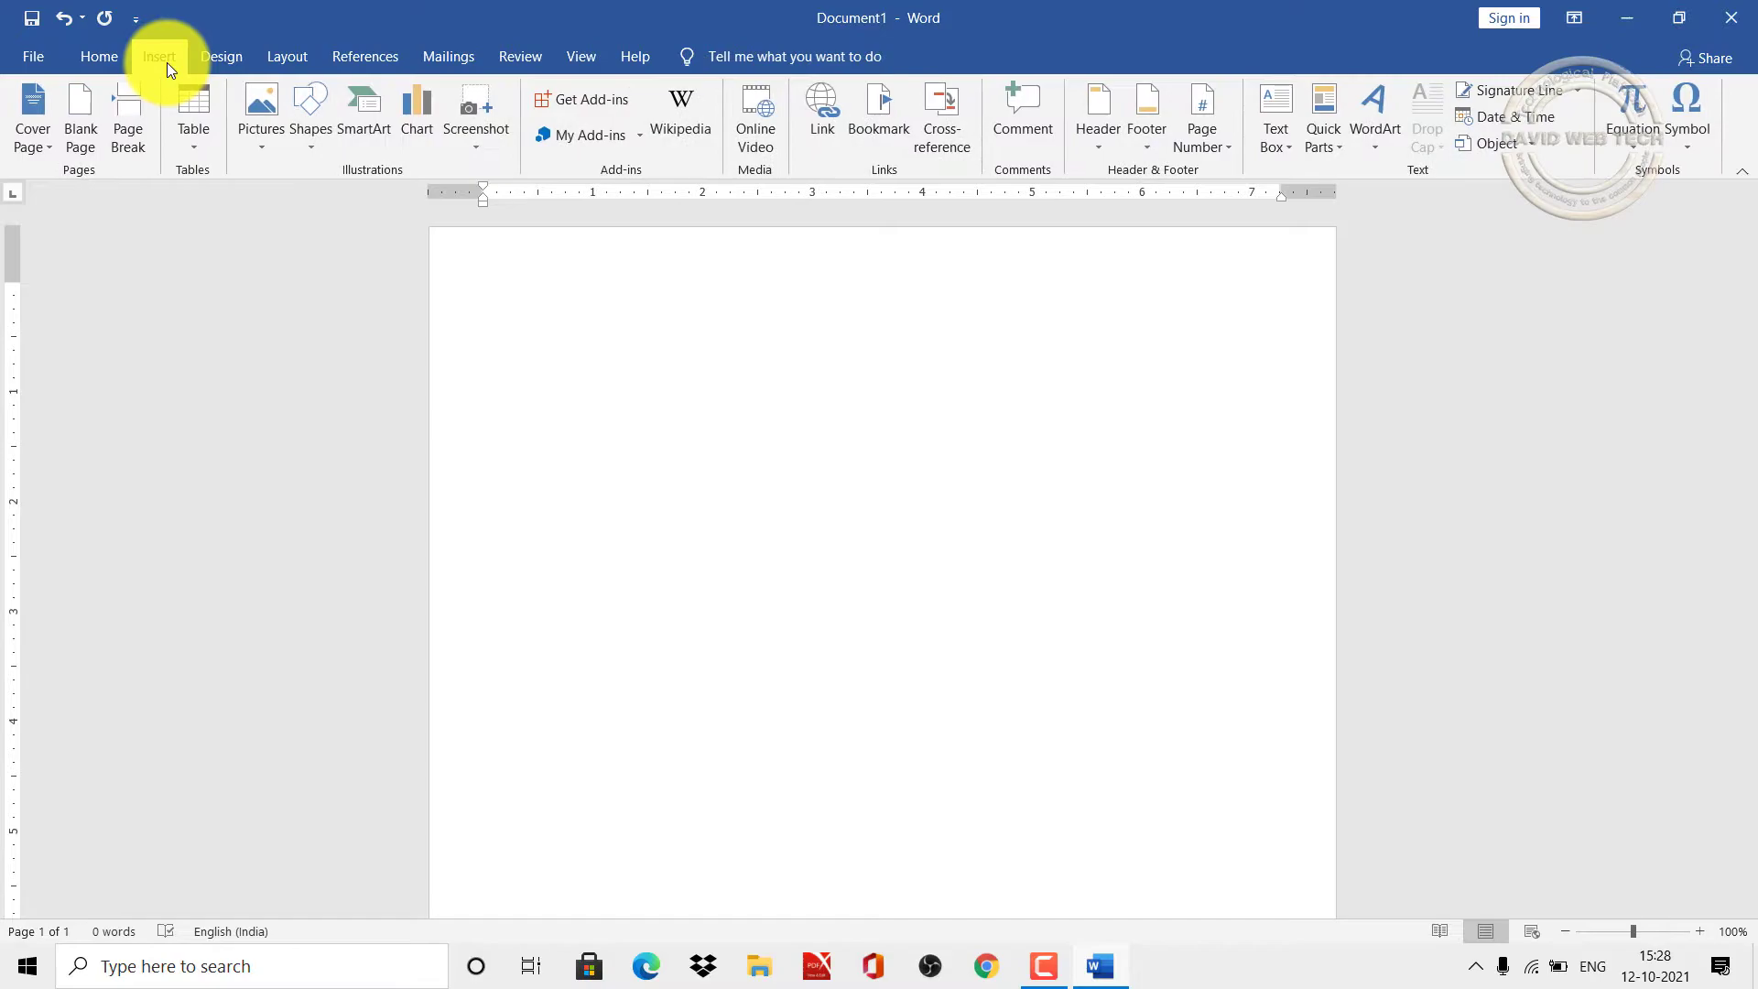
left_click(308, 154)
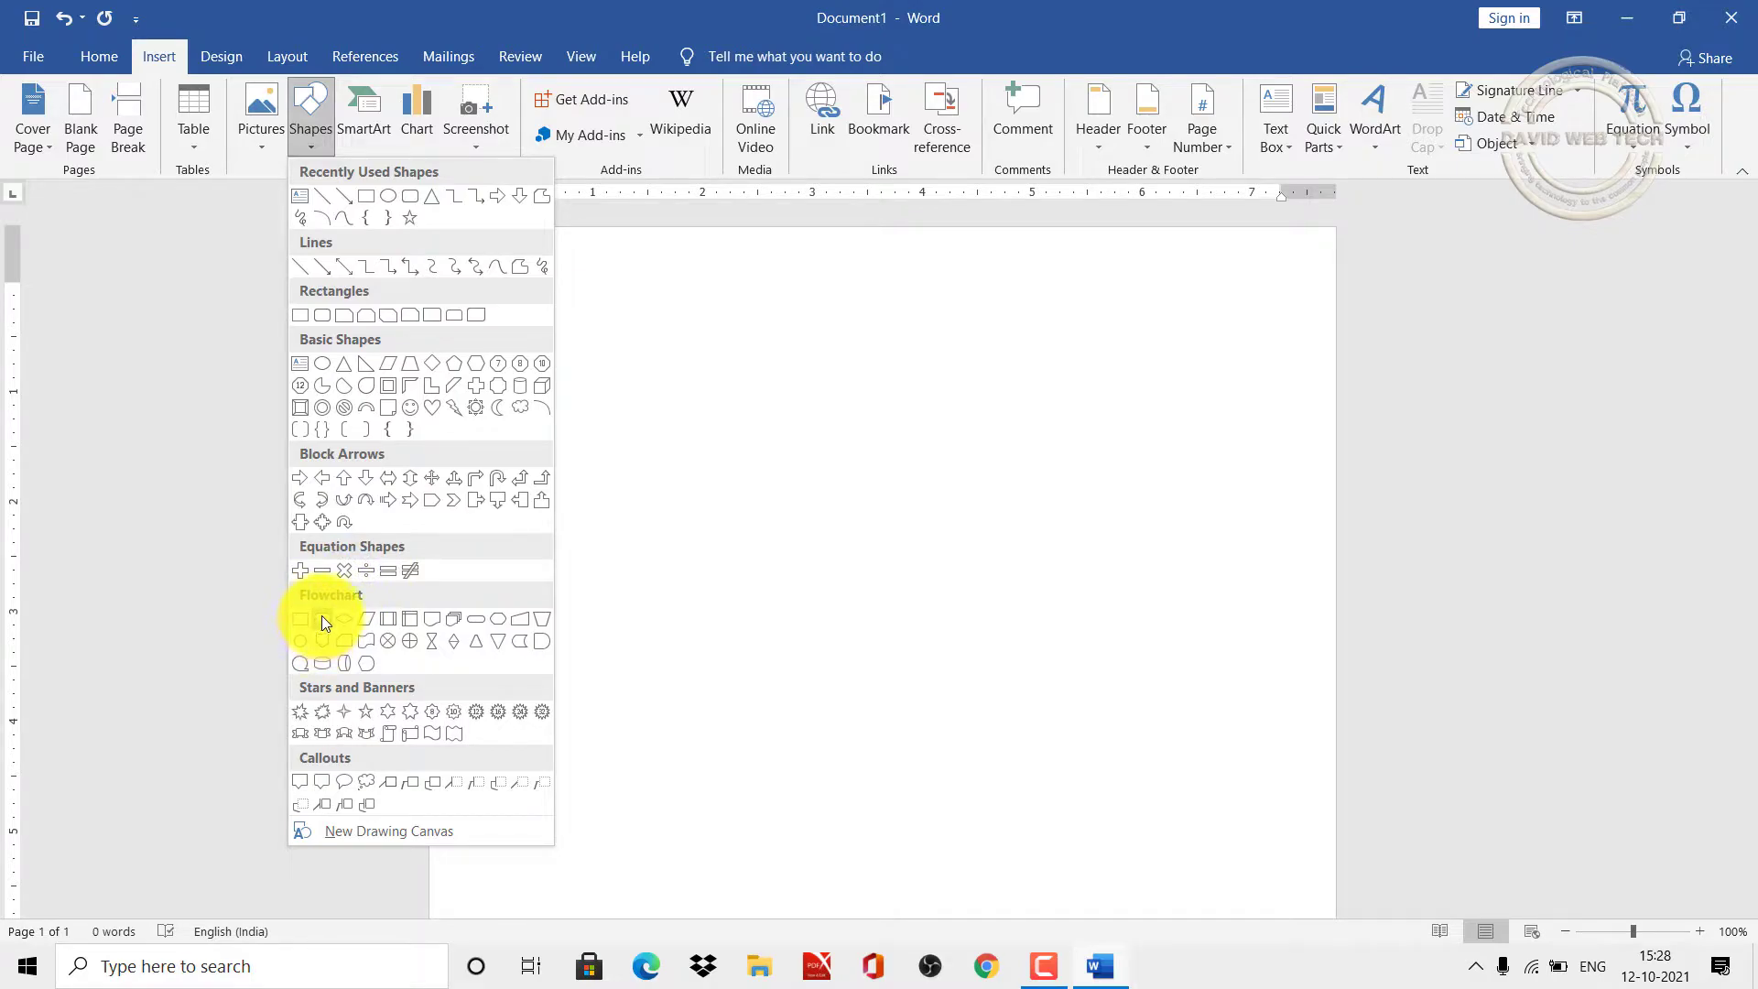
left_click(521, 621)
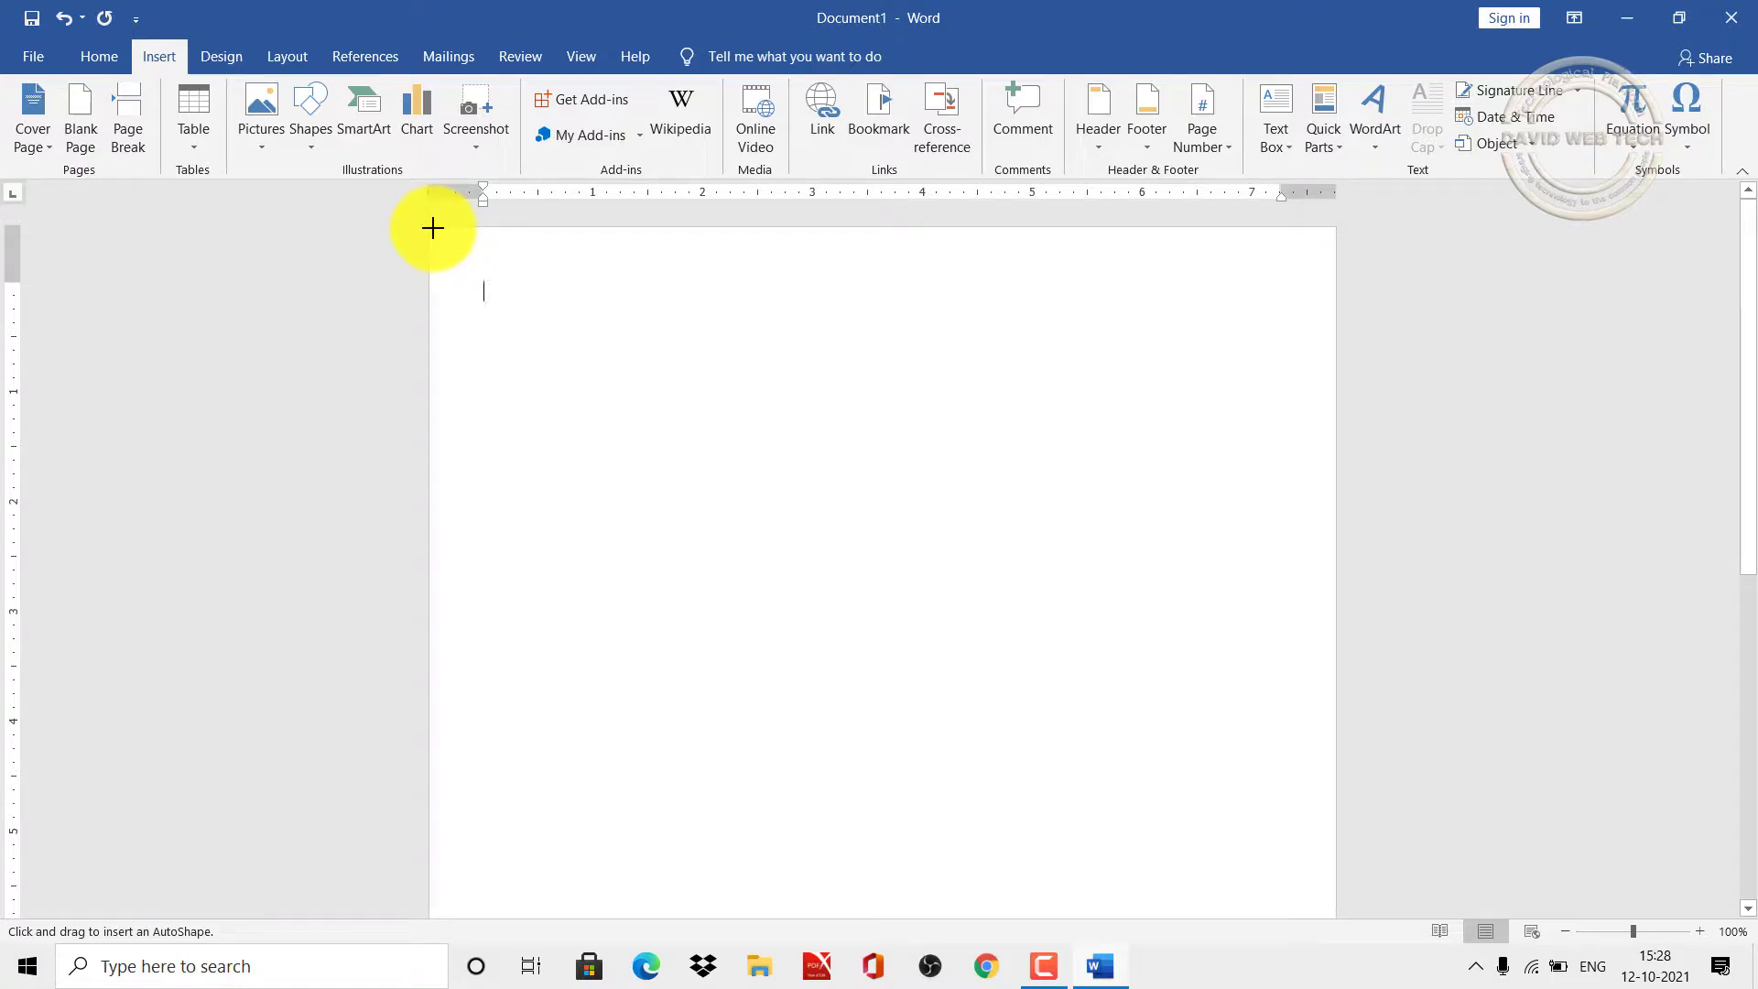
mouse_move(432, 227)
left_mouse_down()
mouse_move(746, 415)
mouse_move(1126, 518)
mouse_move(1336, 438)
left_mouse_up()
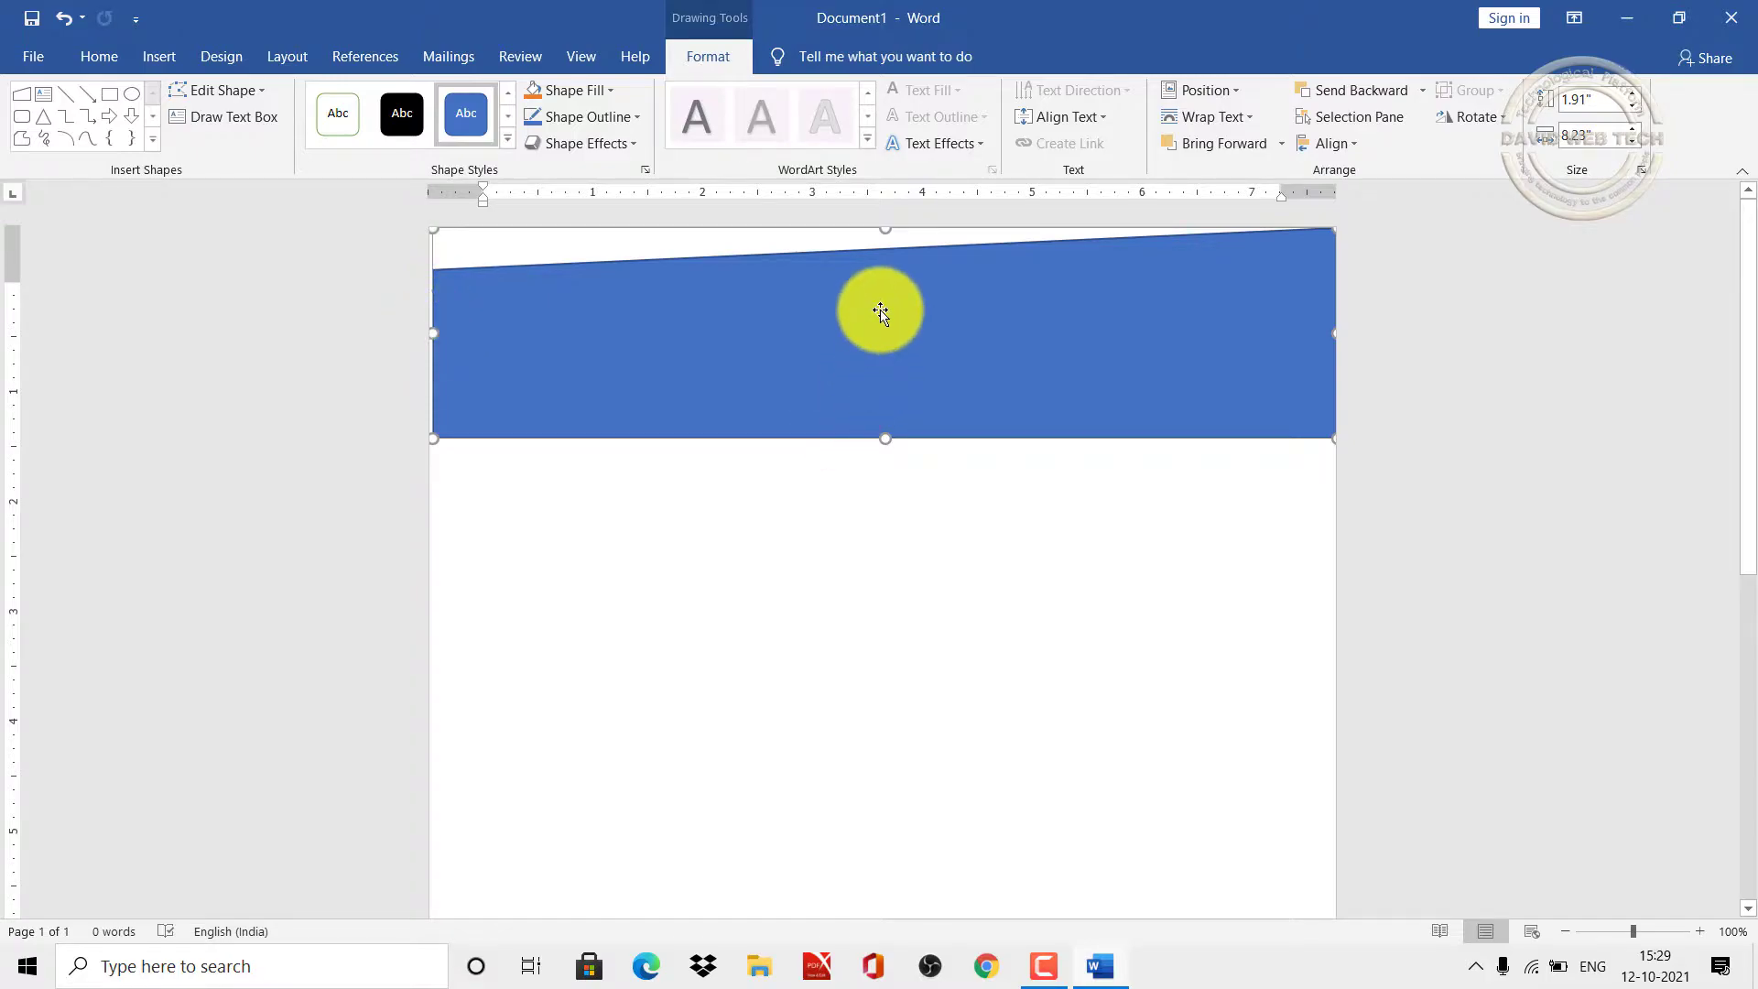
Step: Give the banner no outline and a light gold (Gold, Lighter 40%) fill
left_click(628, 117)
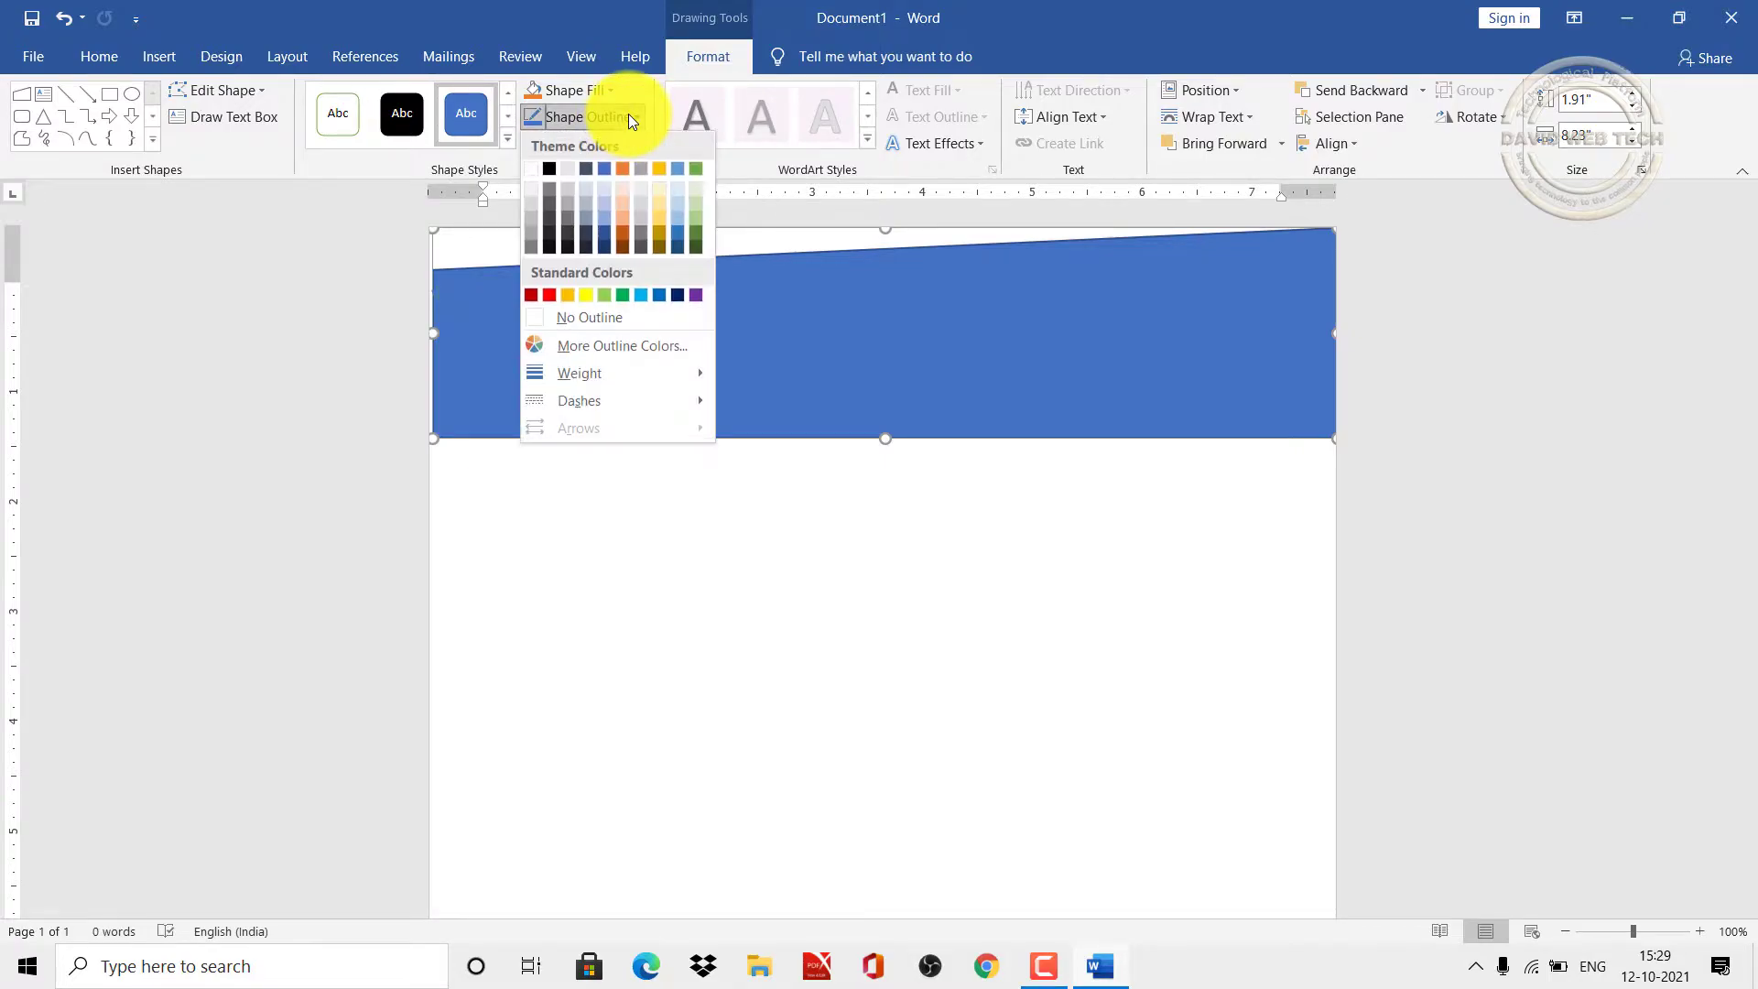
left_click(574, 322)
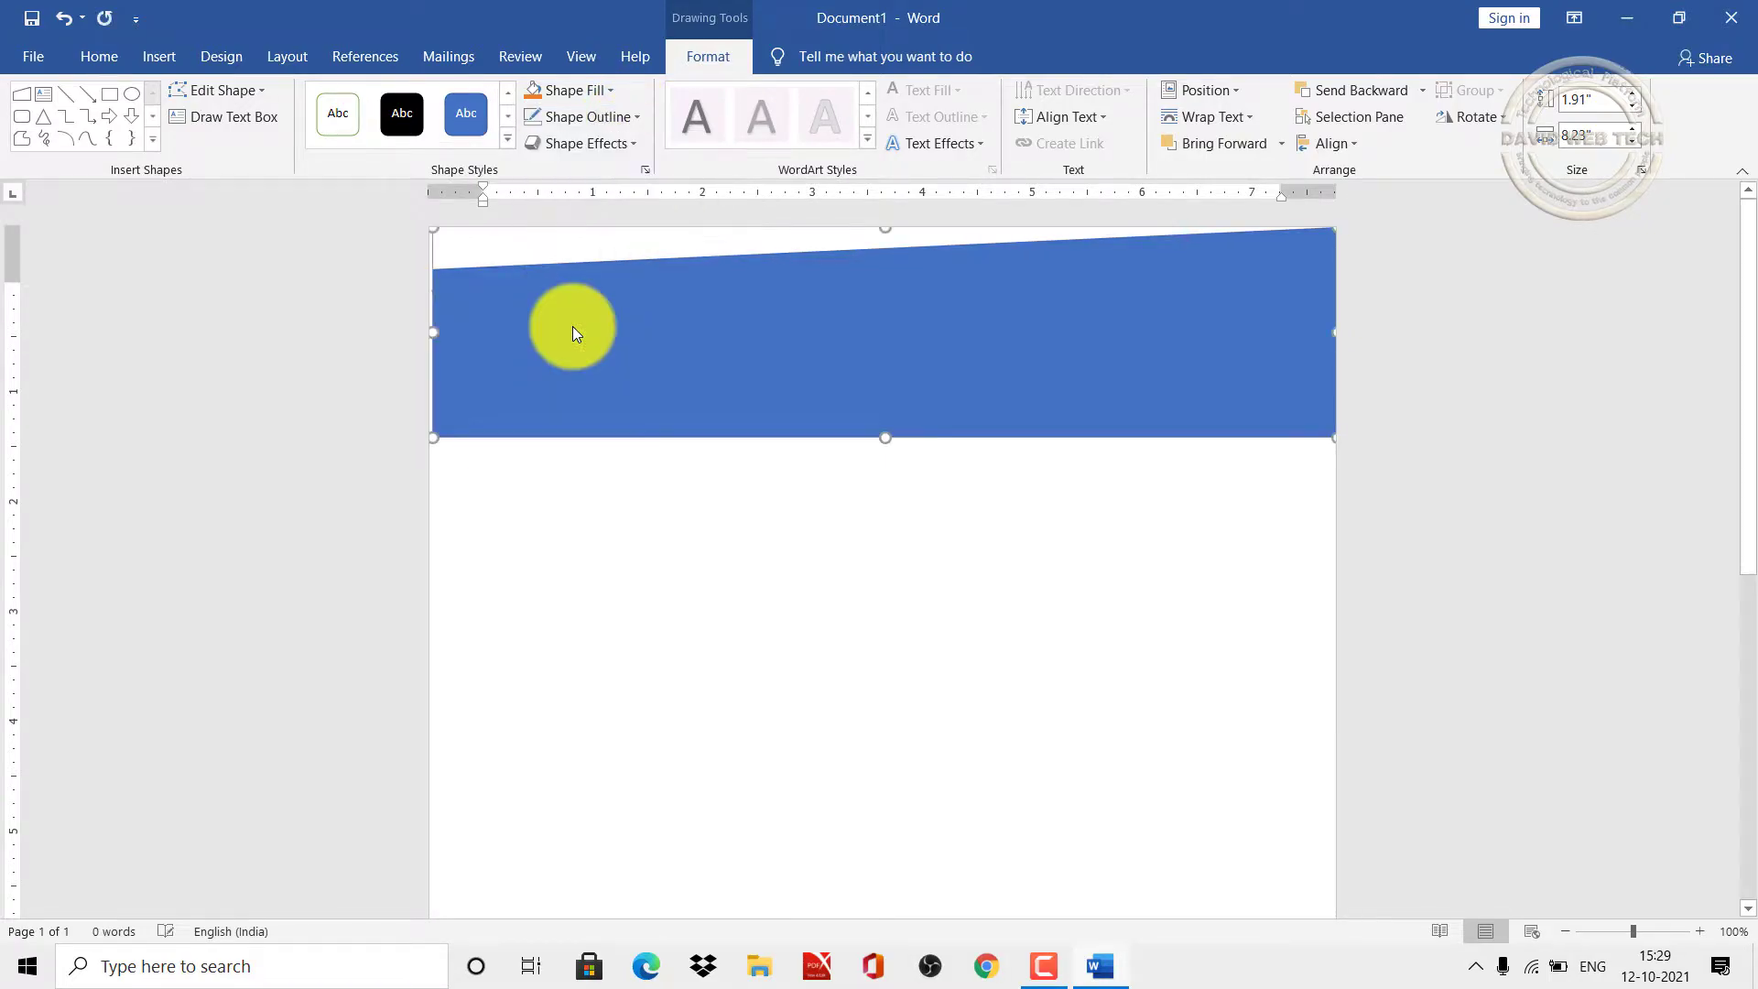
left_click(602, 93)
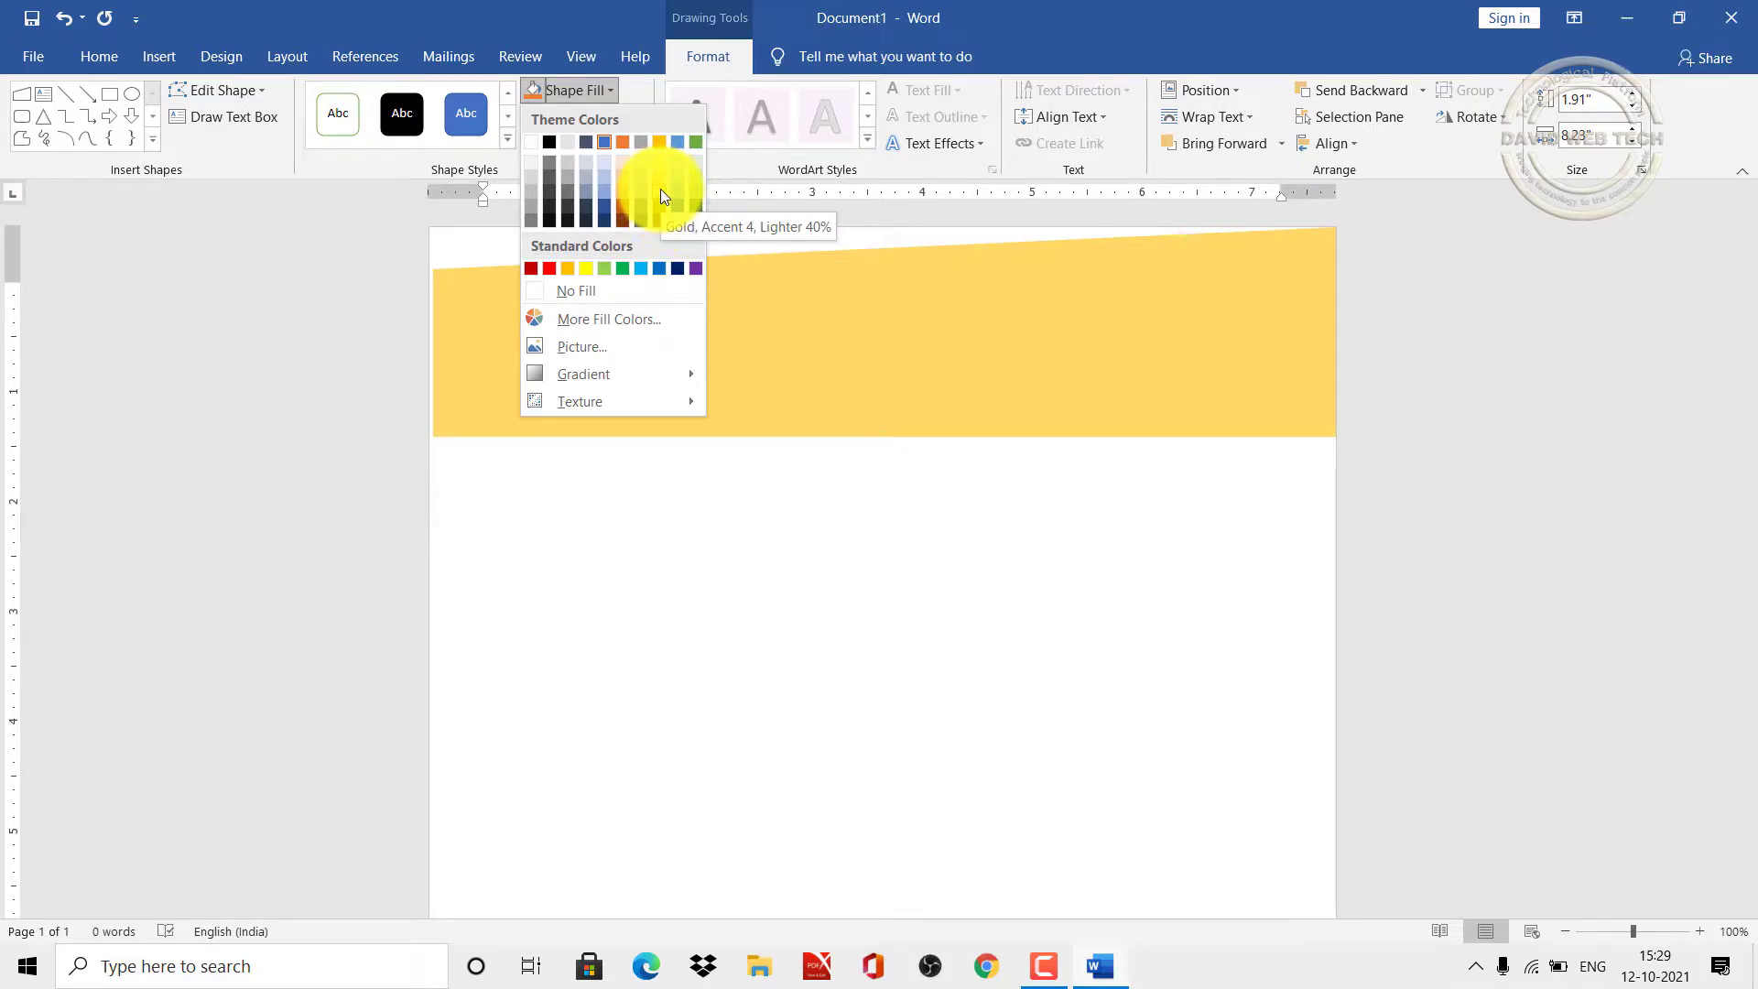
left_click(661, 189)
left_click(576, 475)
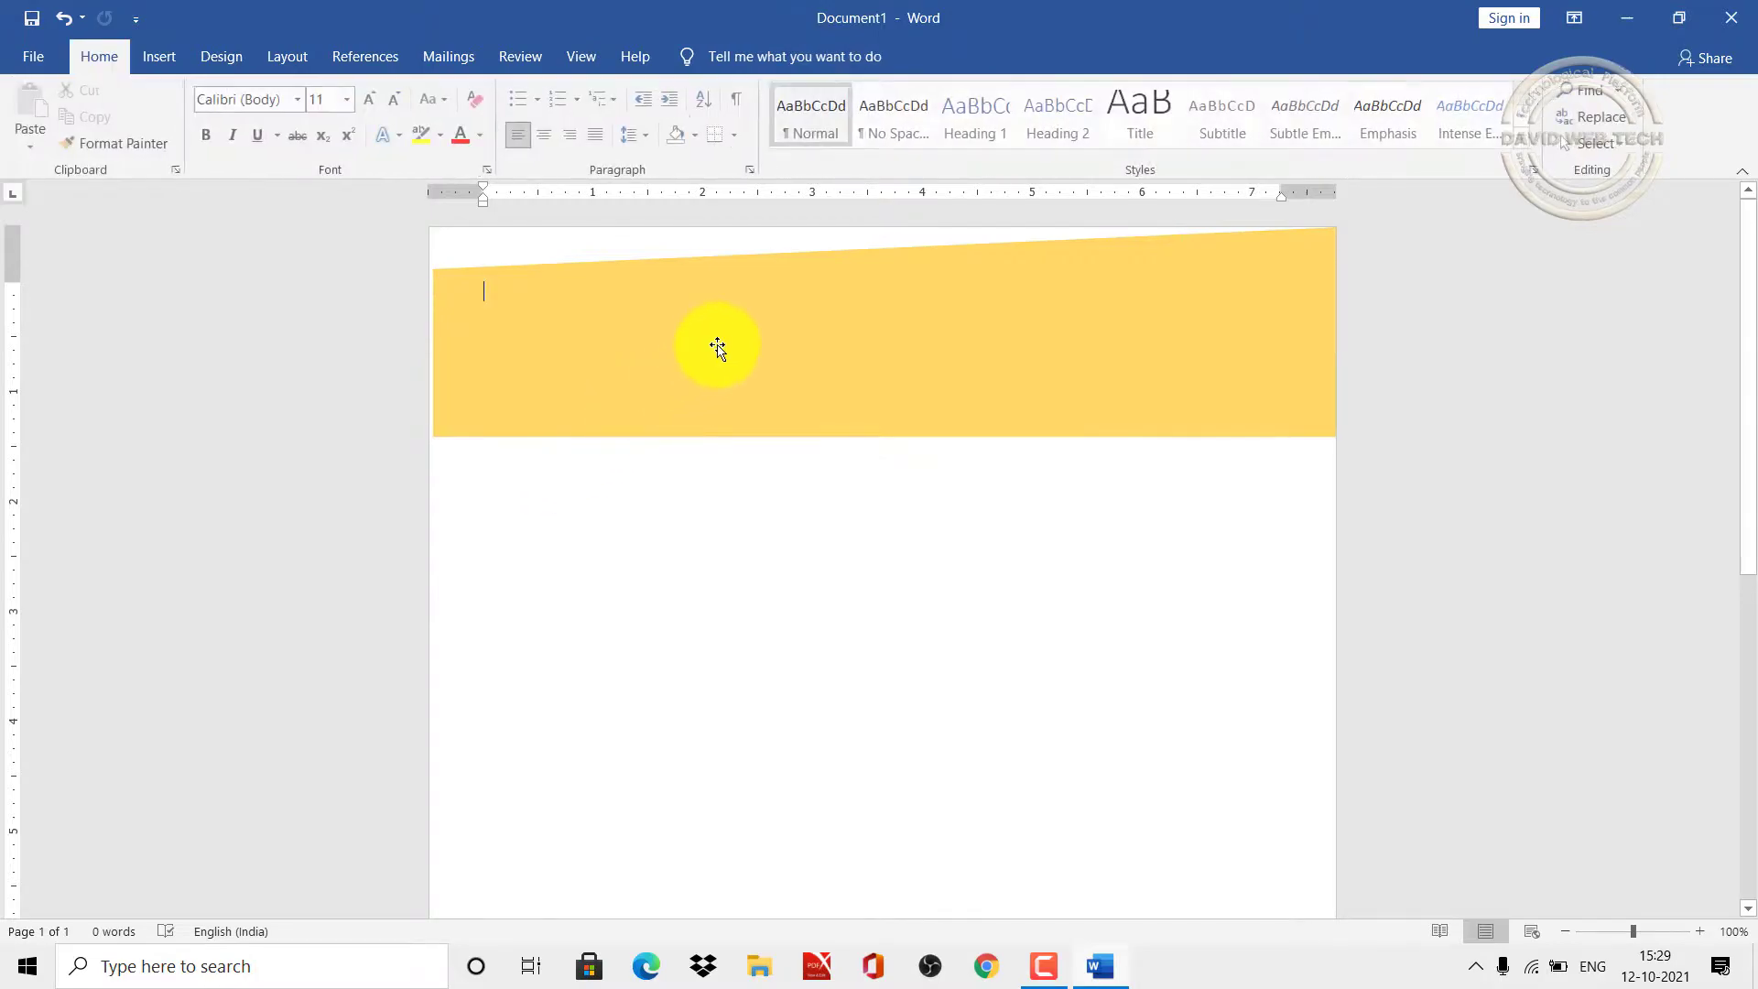
Step: Rotate the banner so its slant faces down, flush with the page top and left edge
left_click_drag(722, 342, 719, 435)
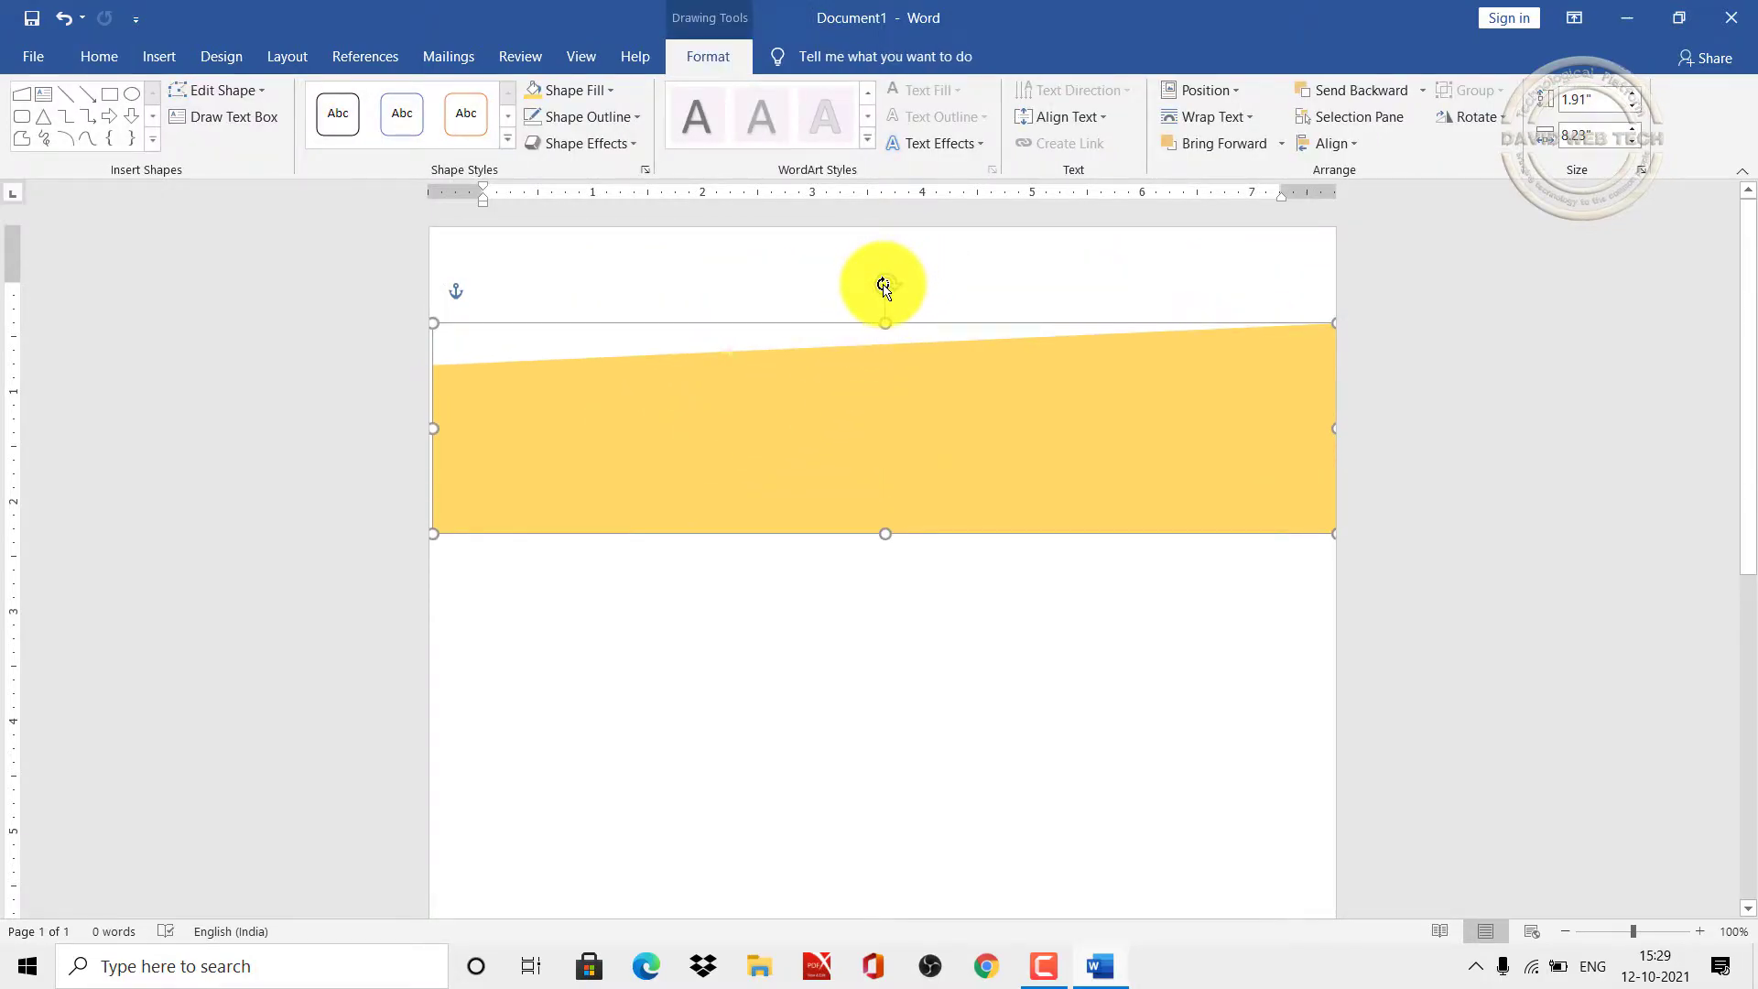
left_click_drag(883, 287, 894, 623)
left_click_drag(805, 388, 803, 308)
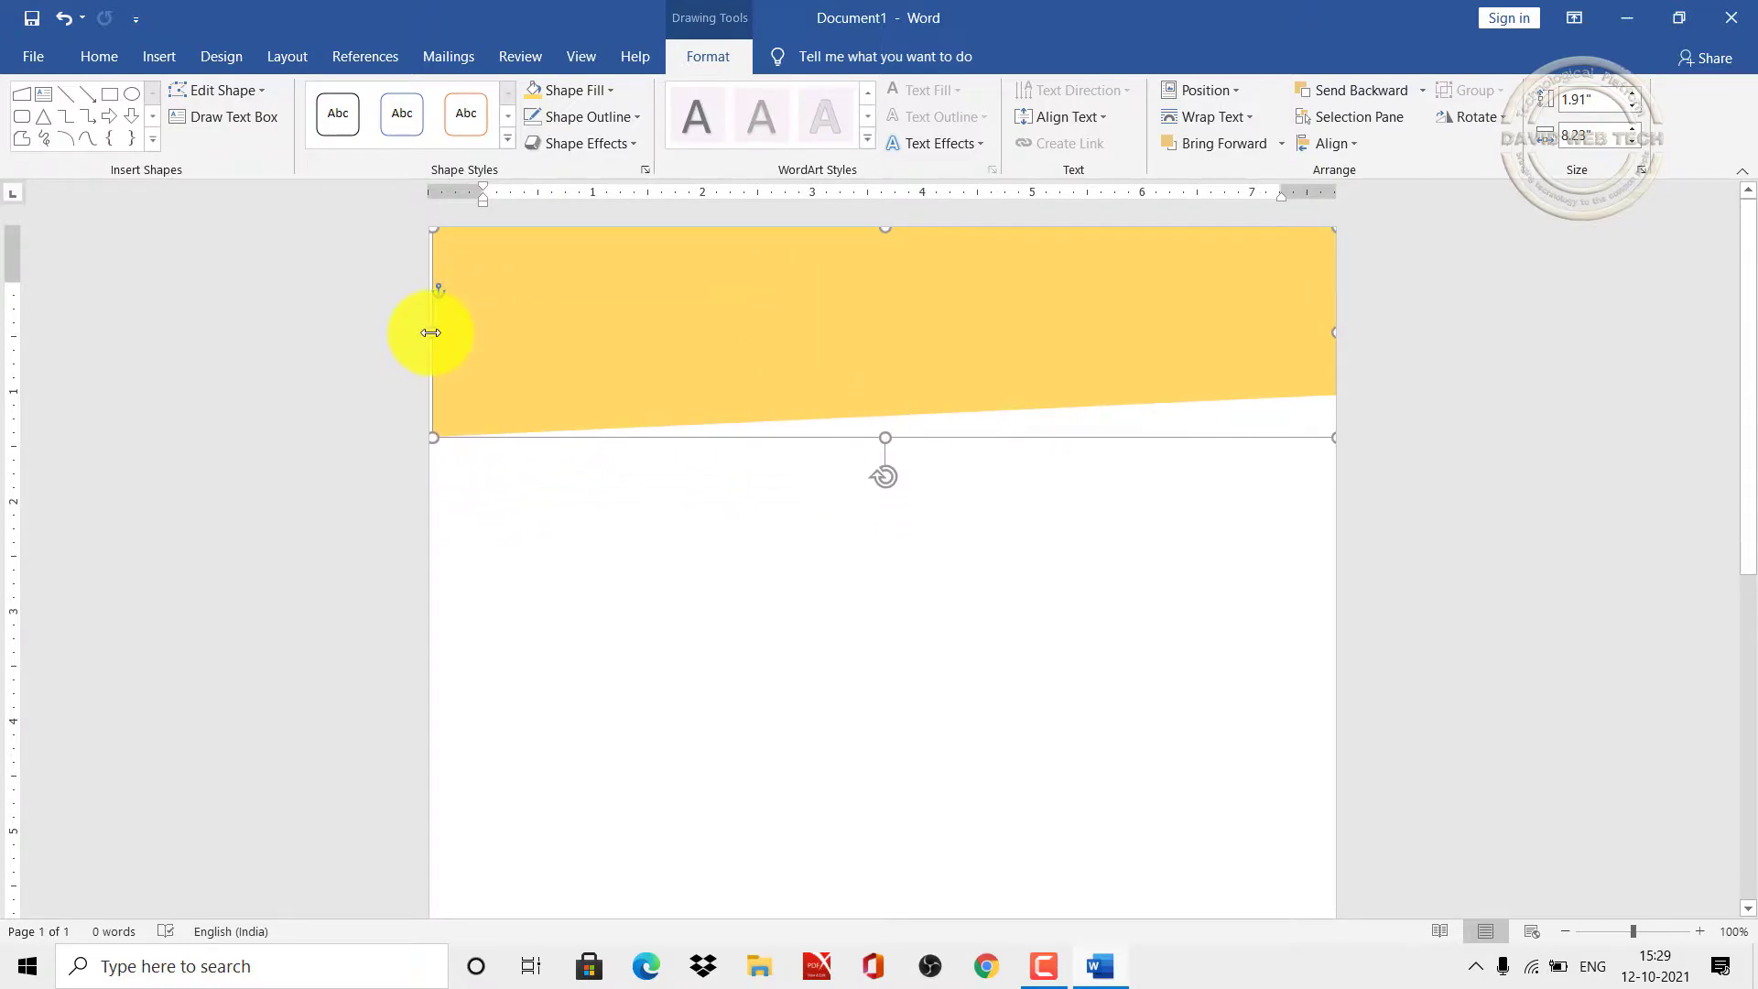
left_click_drag(428, 332, 424, 332)
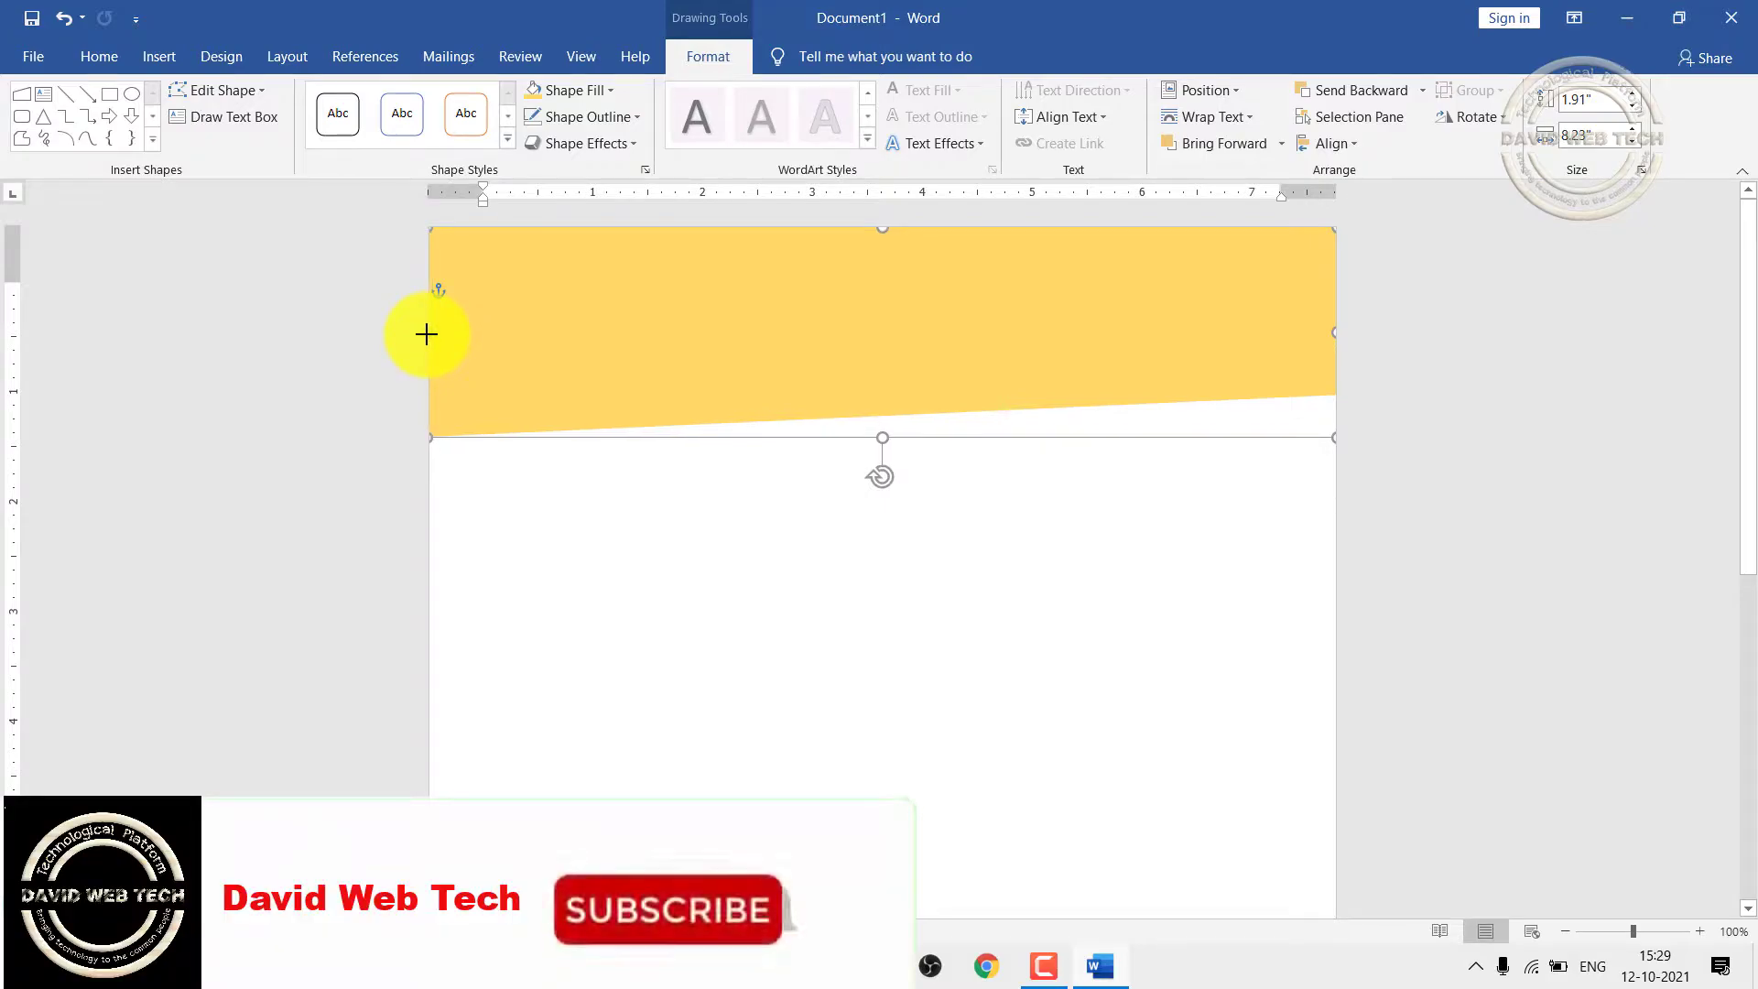
Step: Copy and paste the gold banner, lining the duplicate up over the original
left_click(1080, 569)
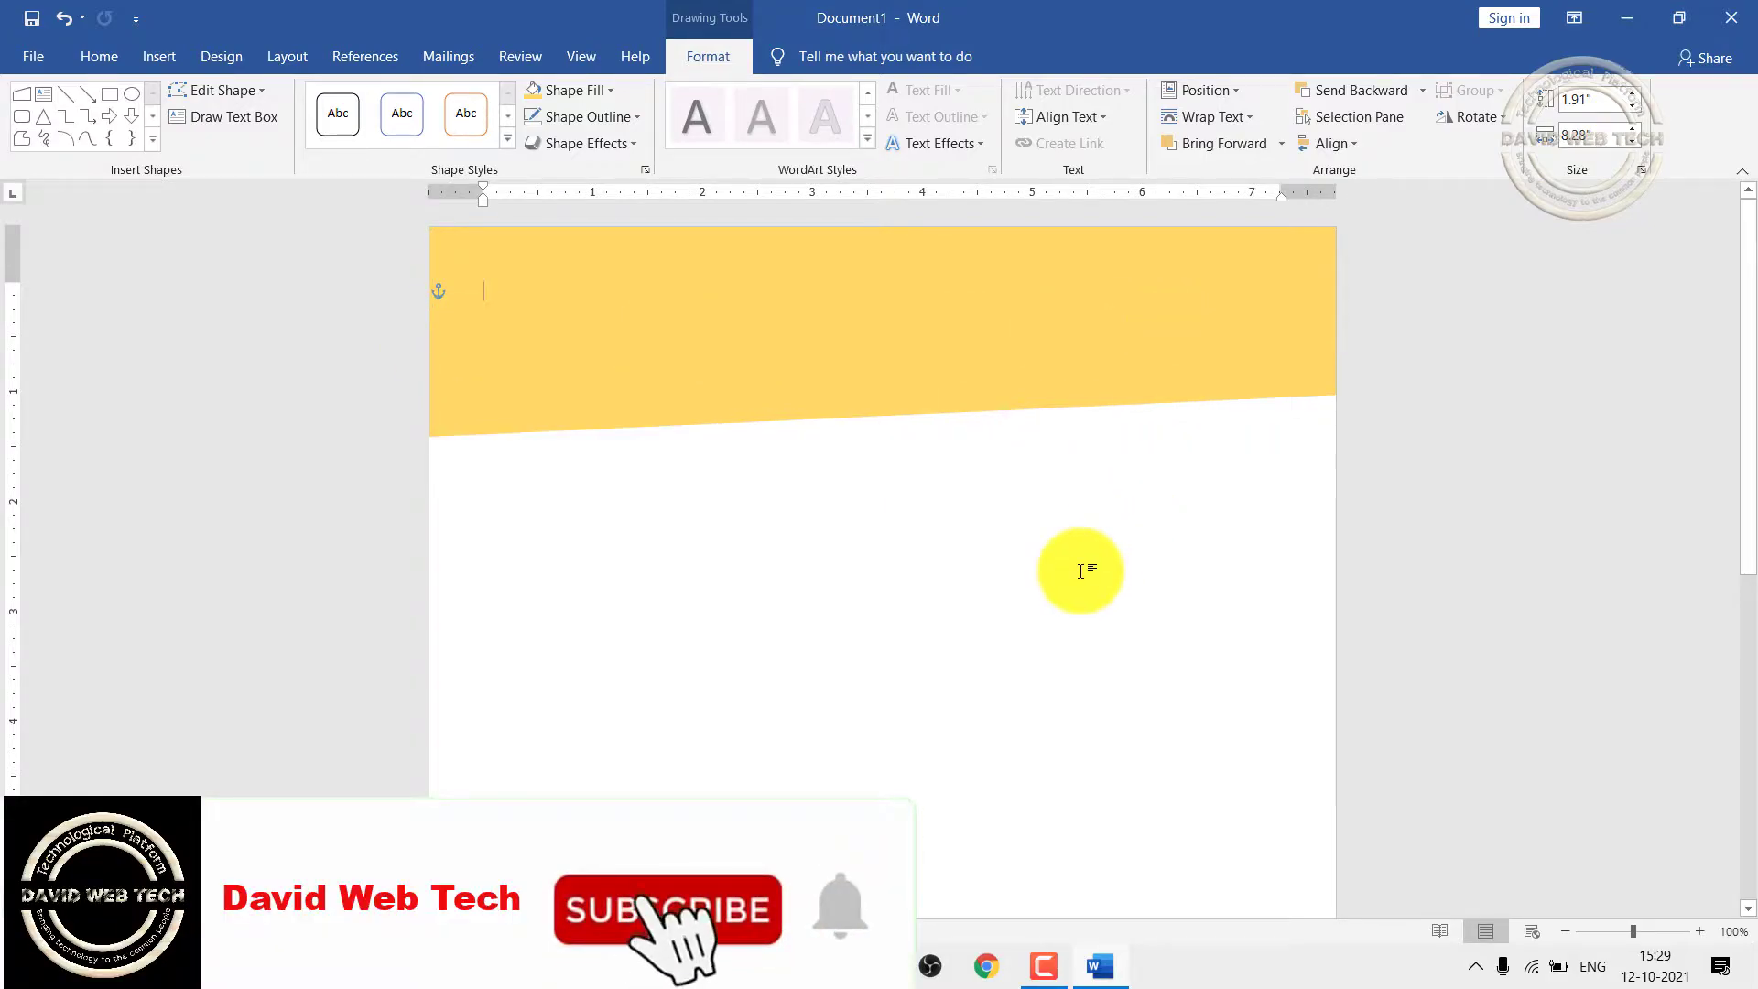
left_click(623, 337)
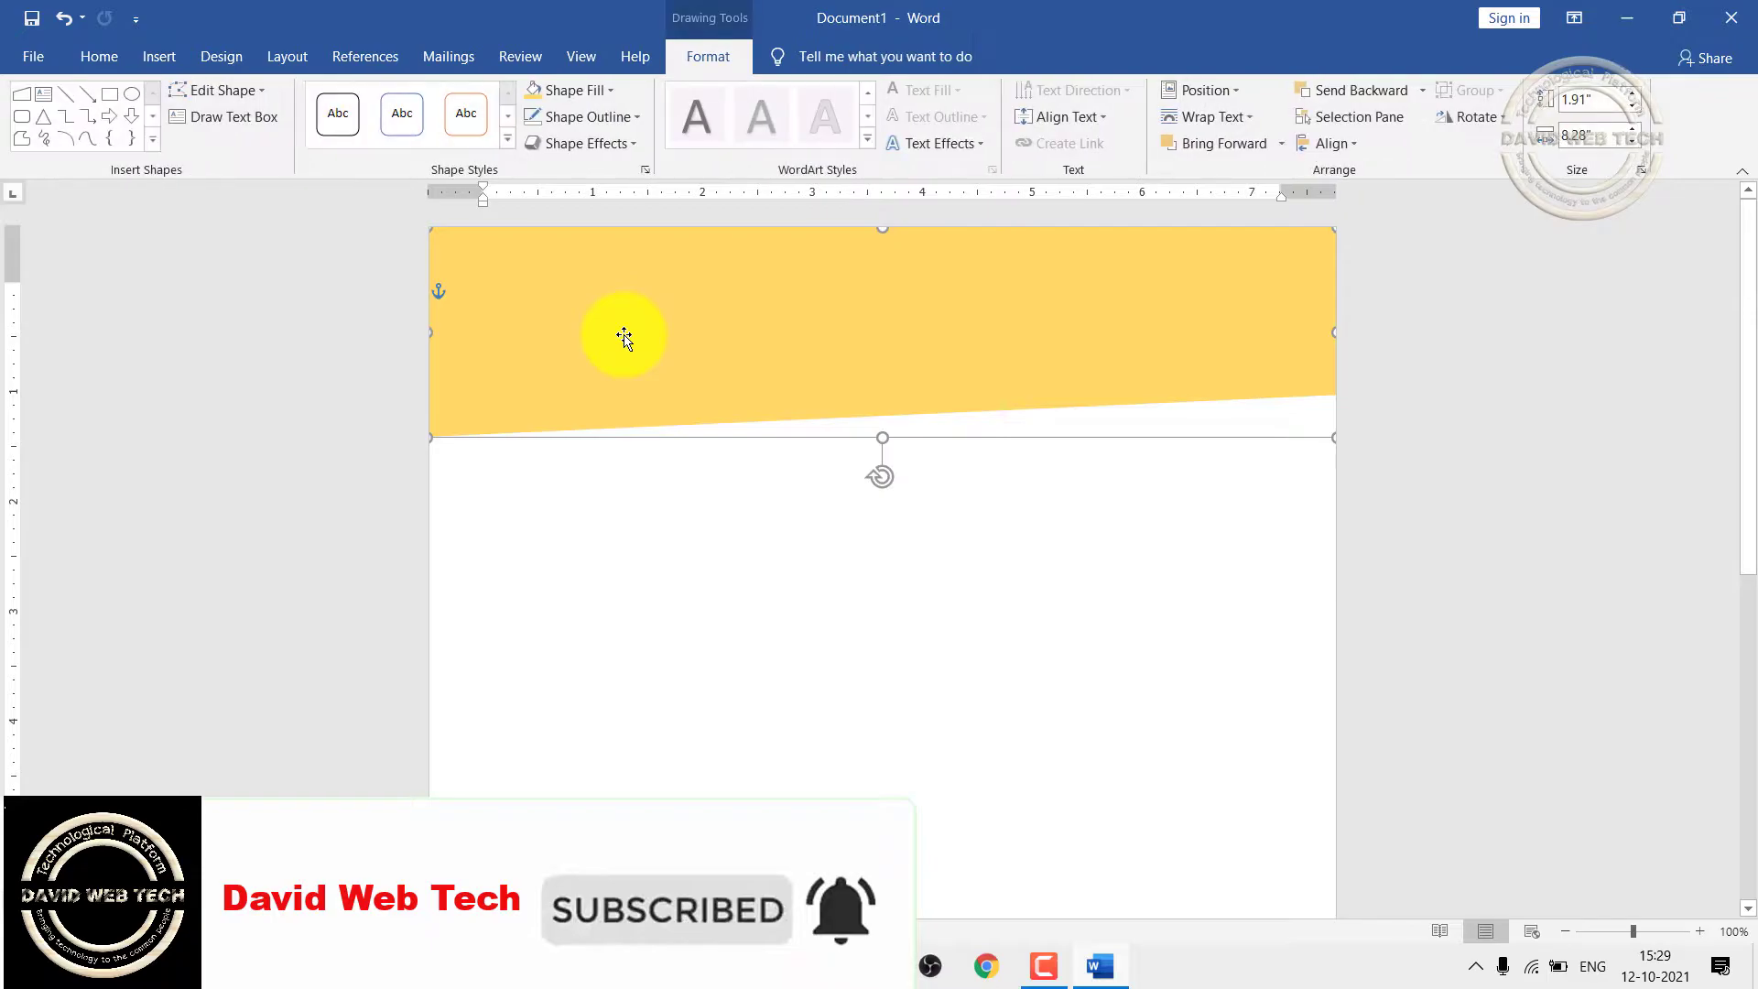
left_click(108, 53)
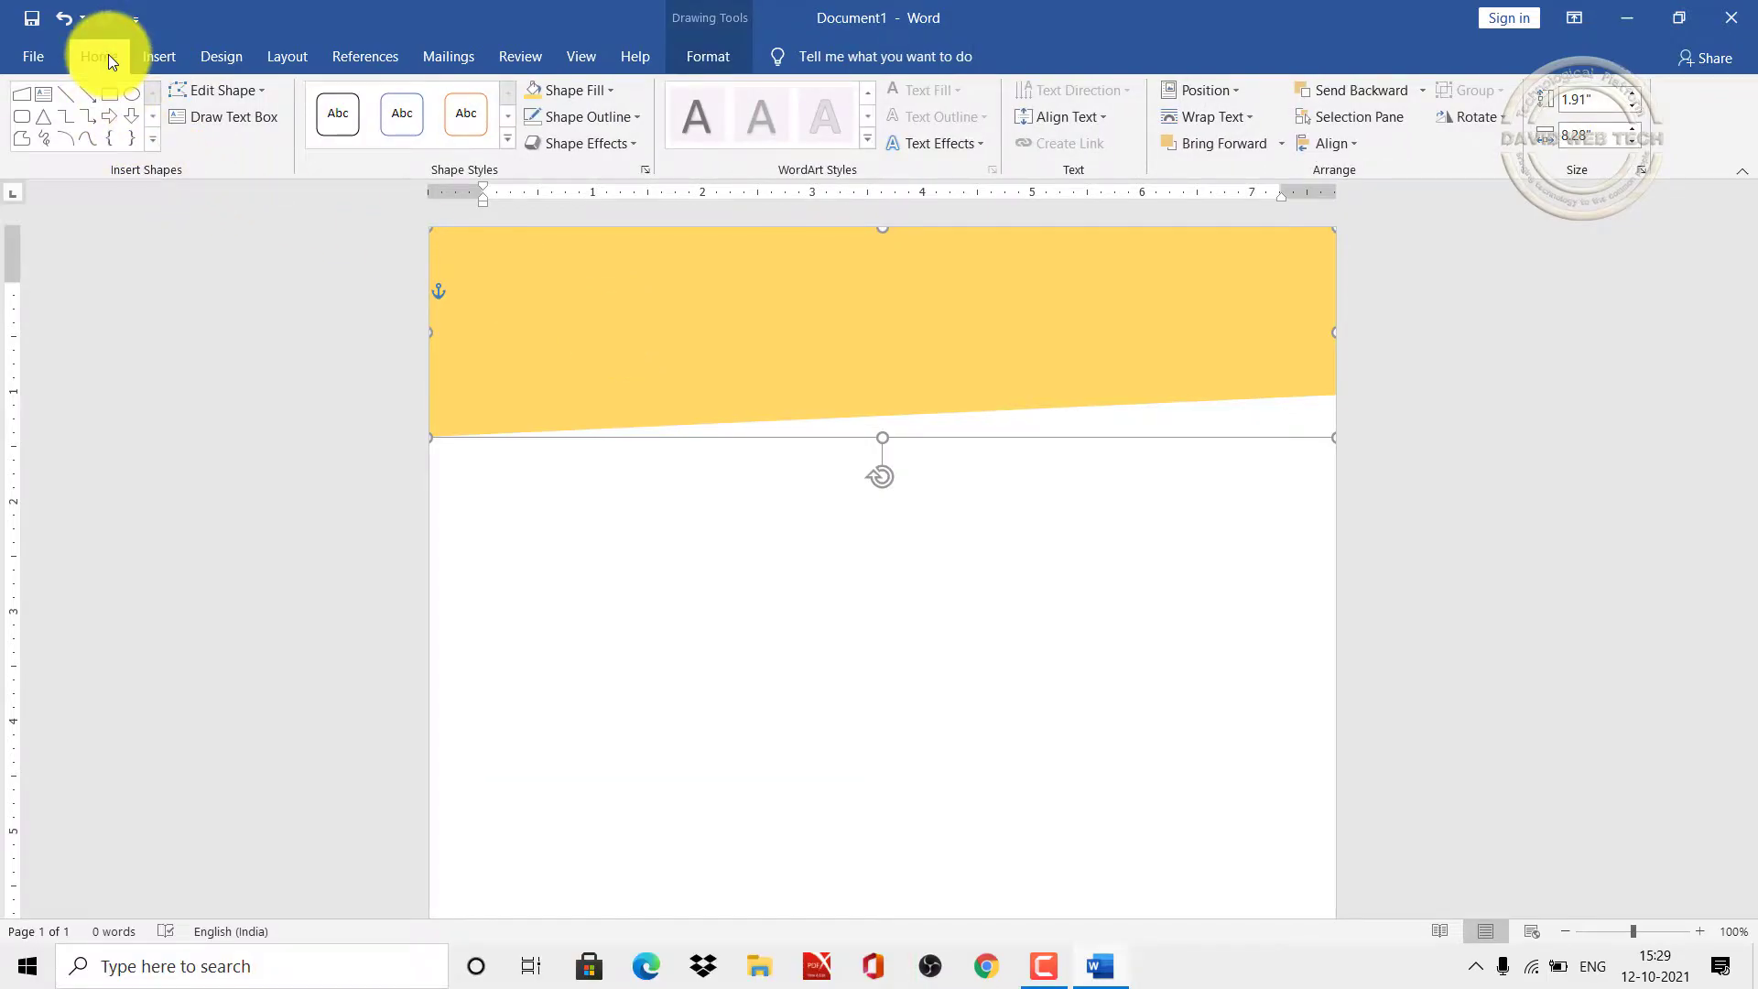
left_click(114, 118)
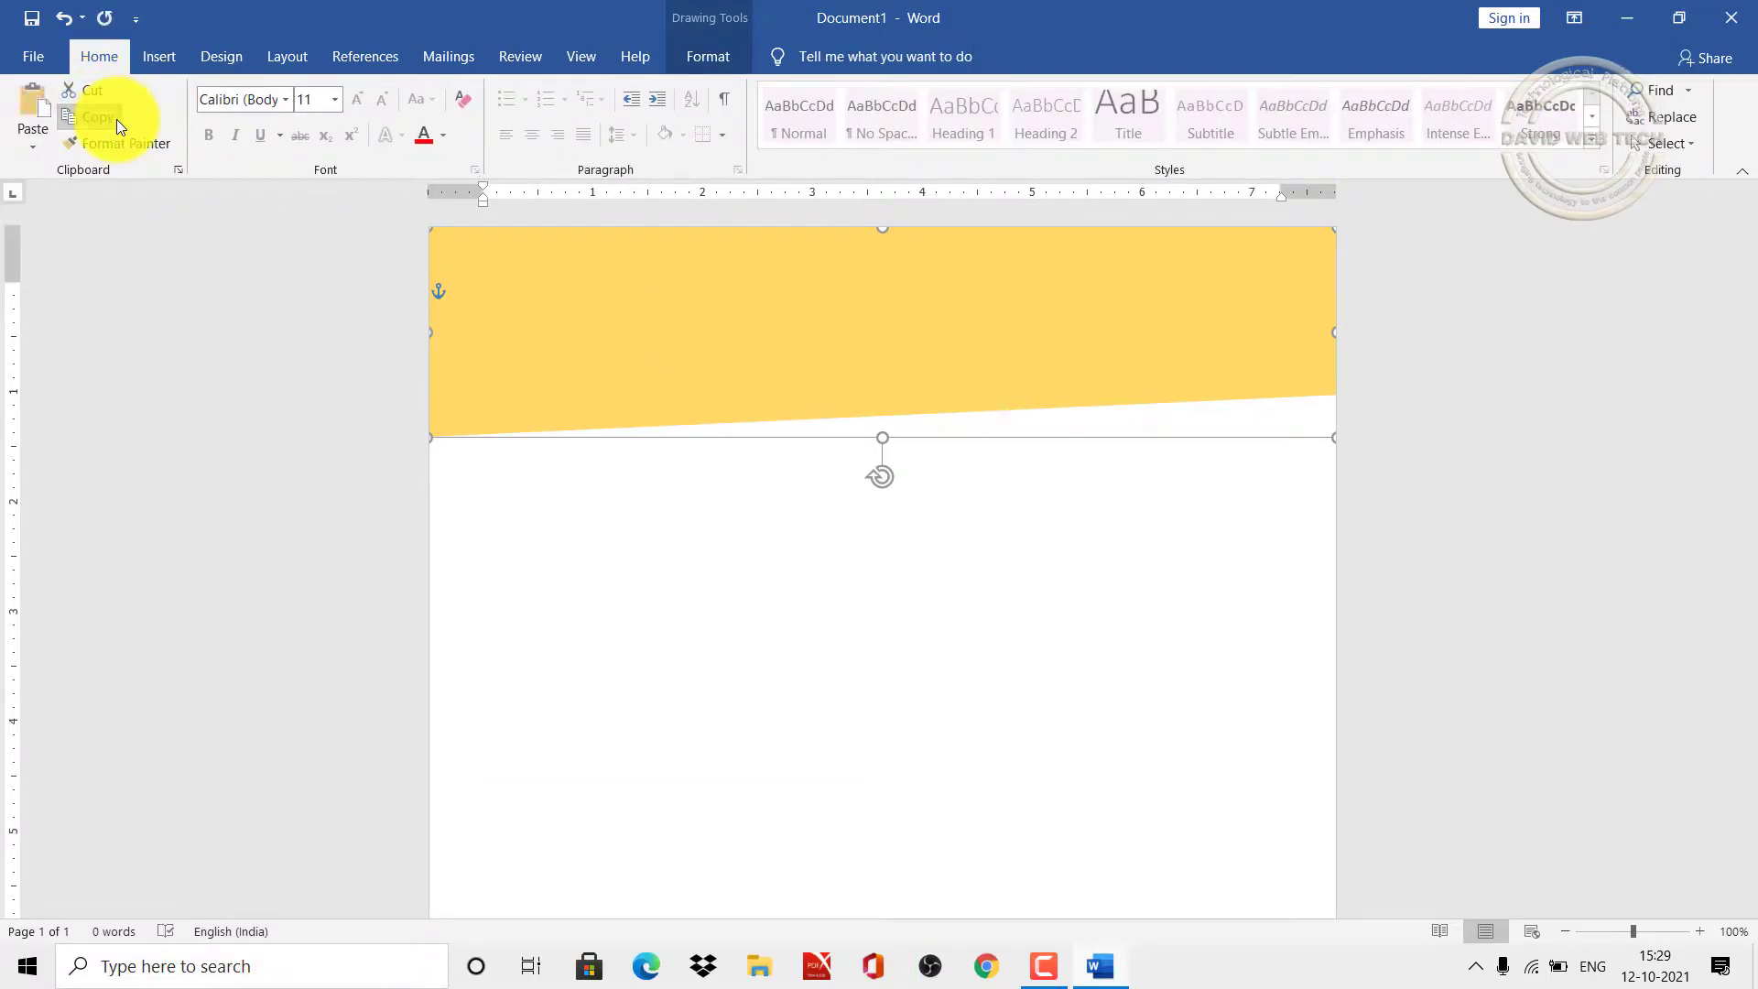
left_click(24, 99)
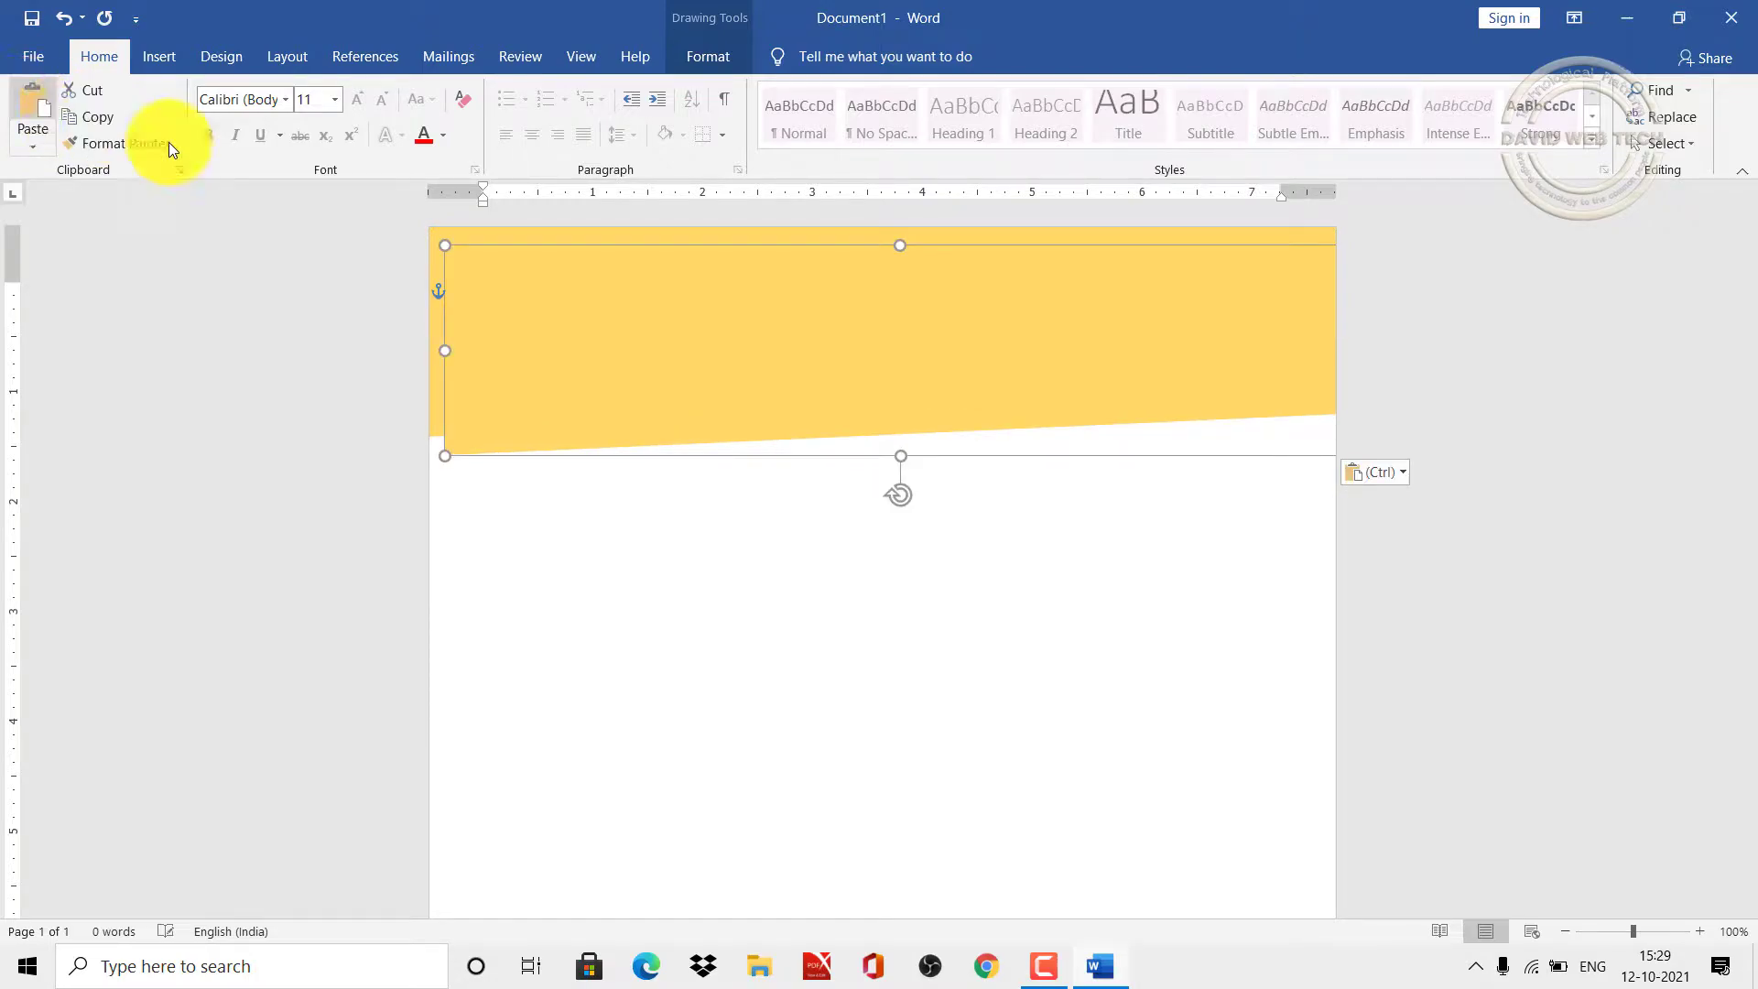
mouse_move(681, 381)
left_mouse_down()
mouse_move(635, 467)
mouse_move(660, 374)
left_mouse_up()
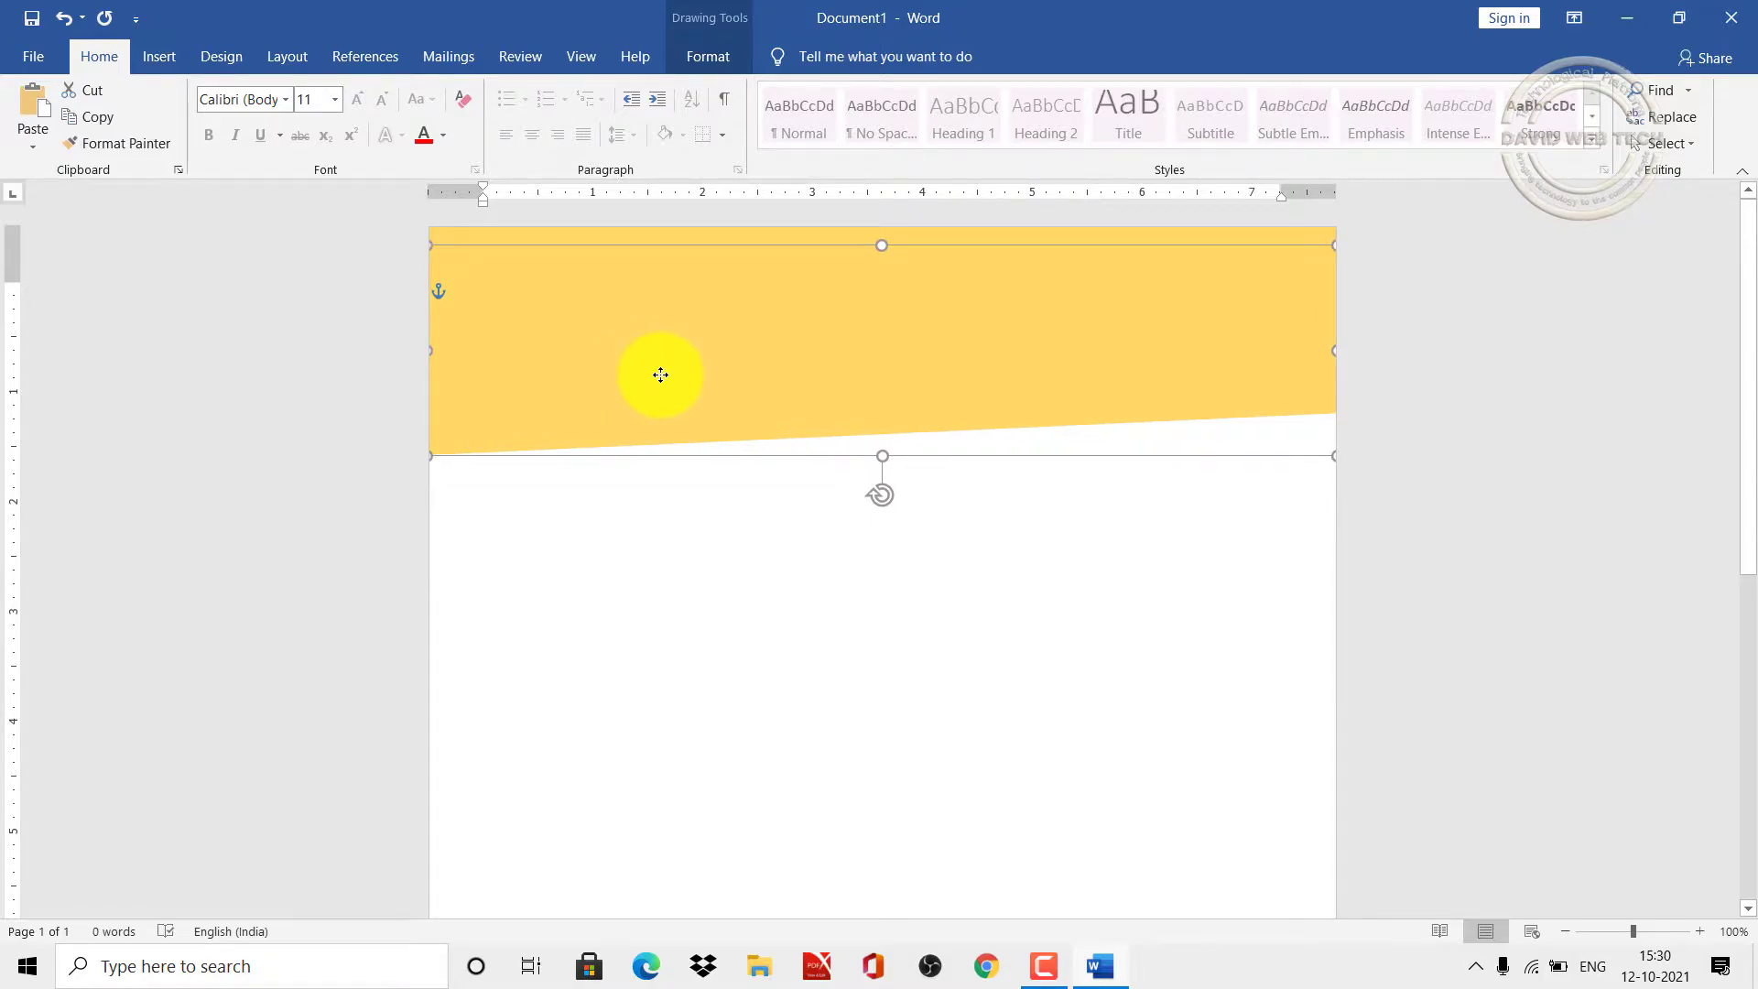
Step: Fill the duplicate blue and shift it up so a slanted gold strip shows below
left_click(234, 62)
left_click(167, 62)
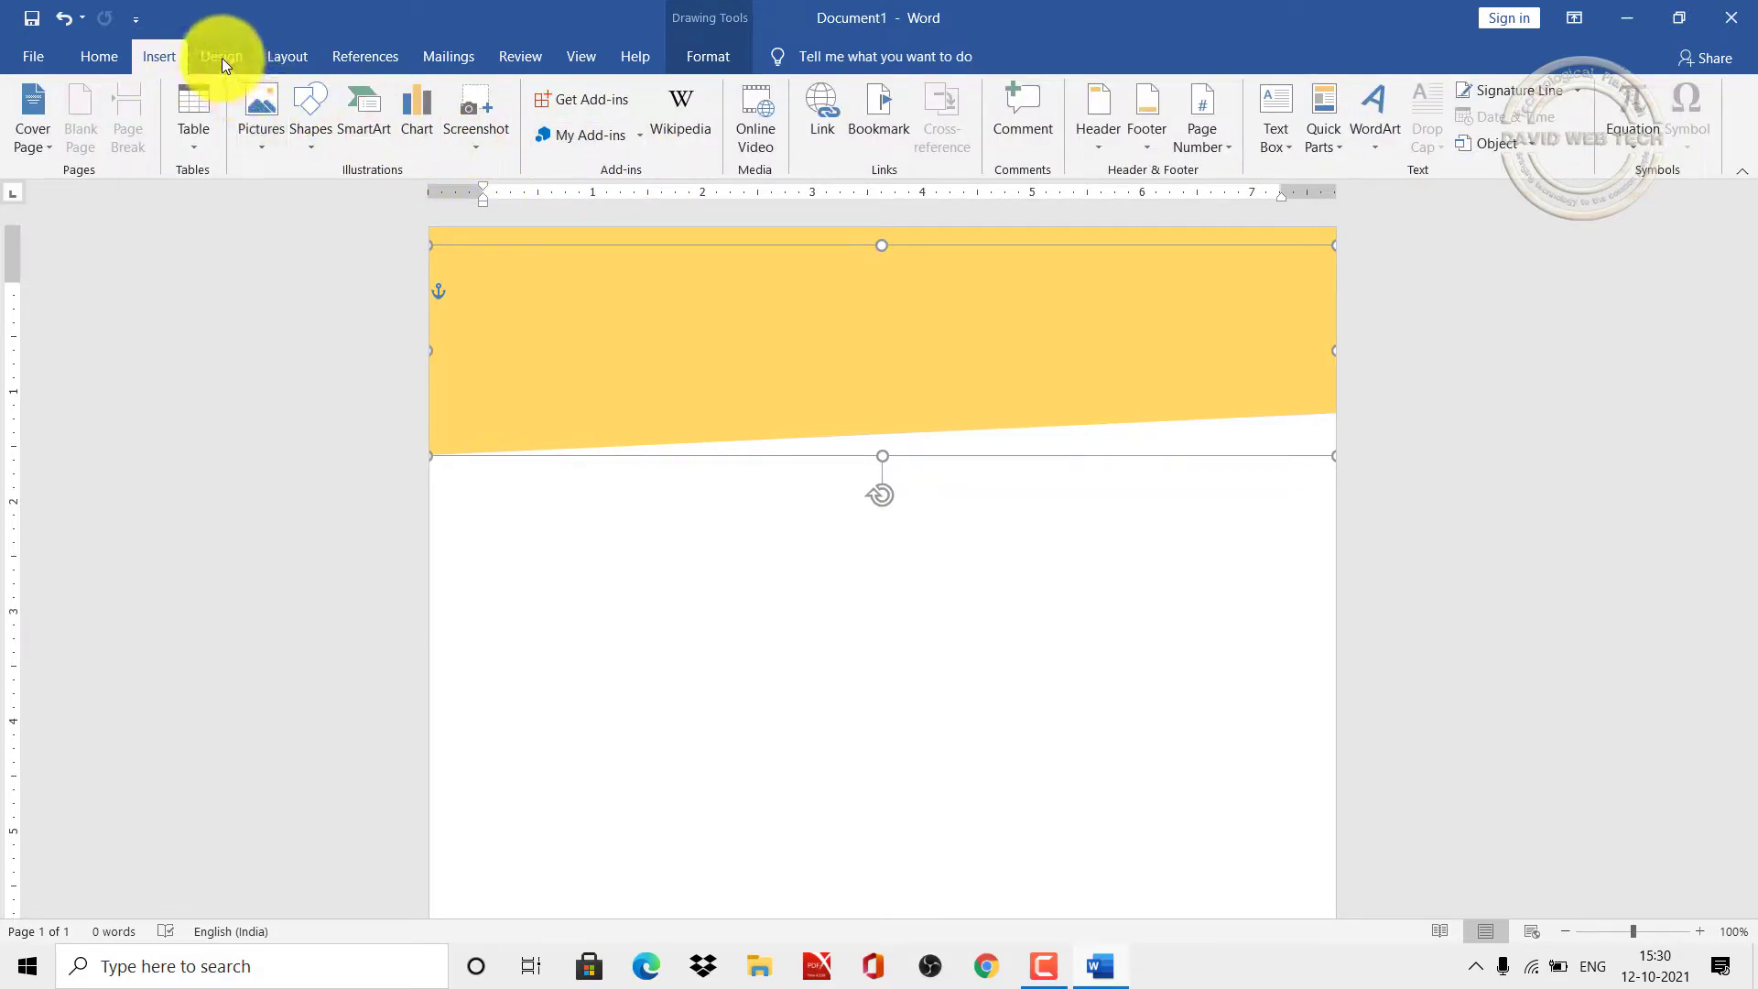
left_click(695, 60)
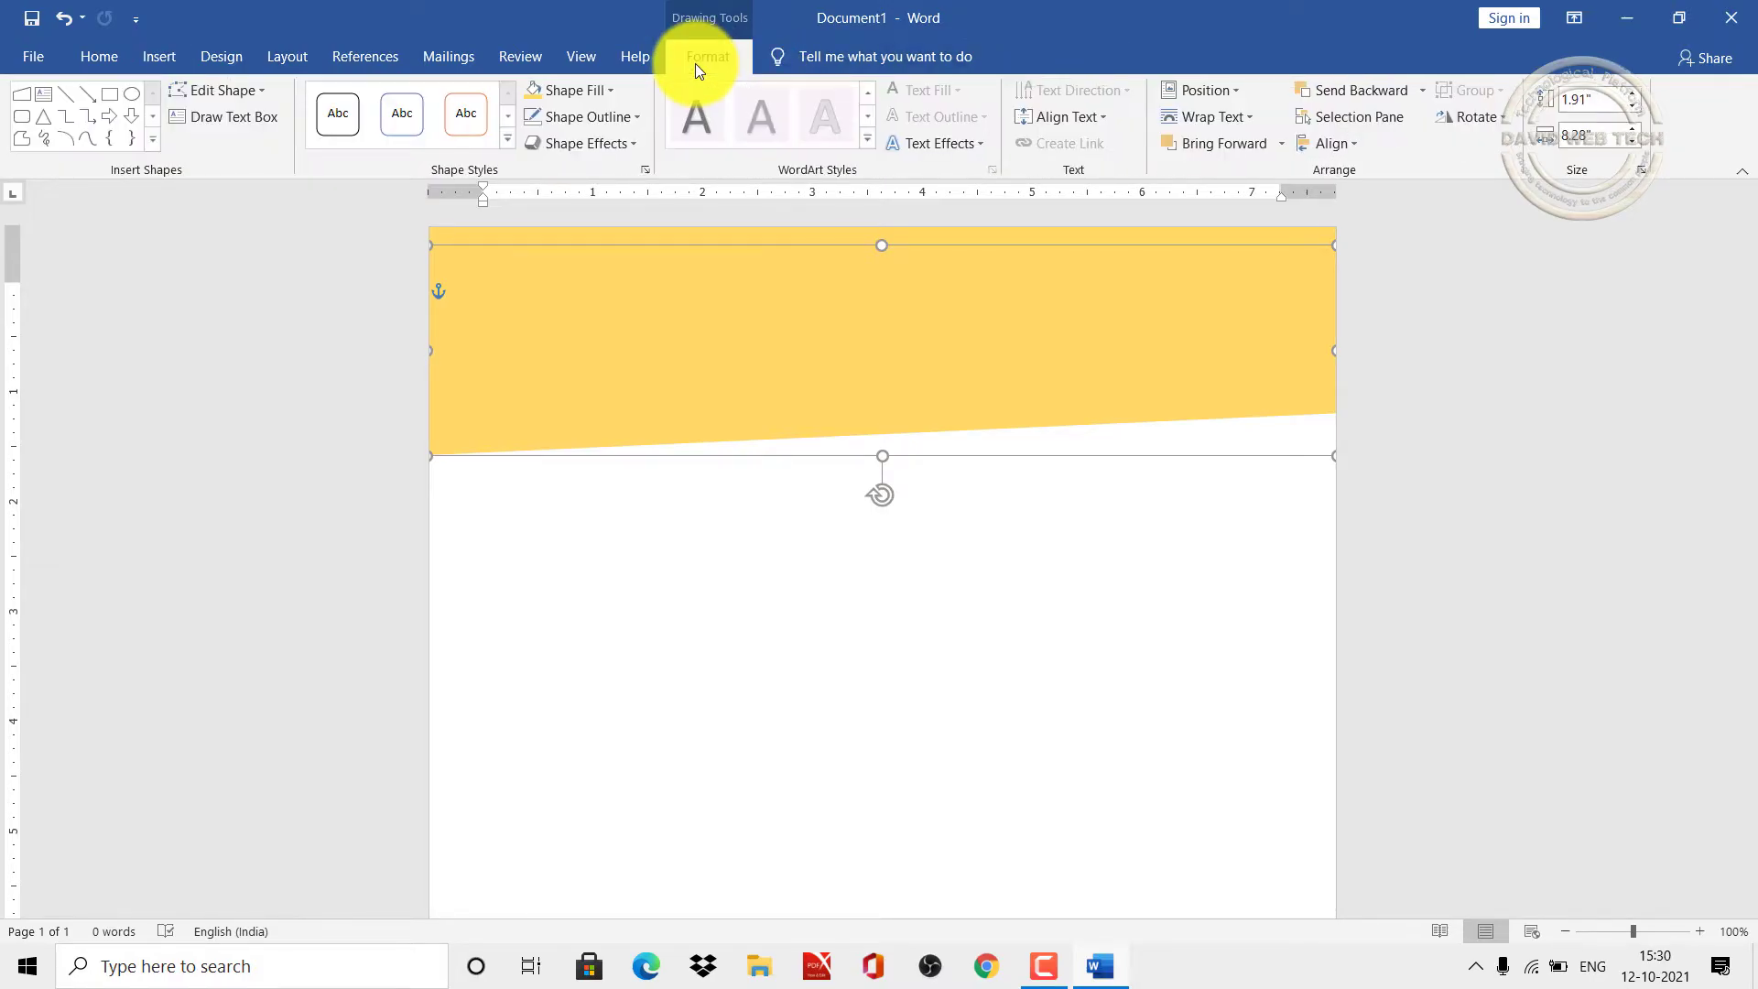
left_click(608, 94)
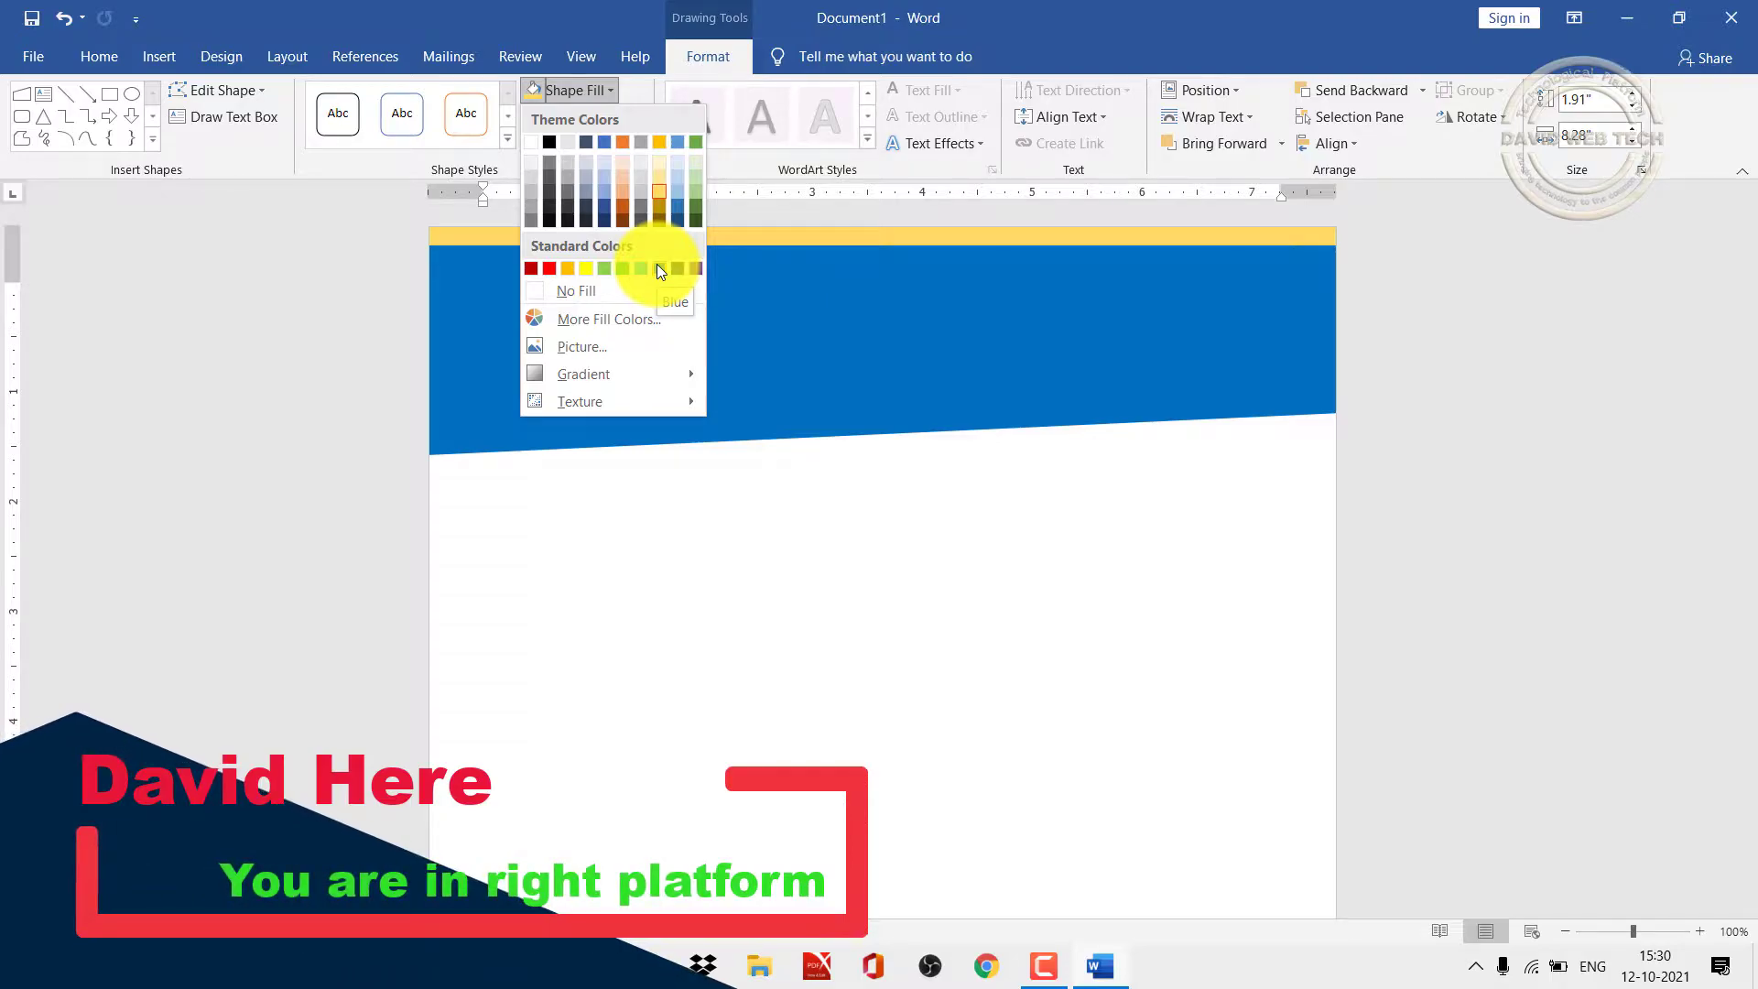
left_click(659, 269)
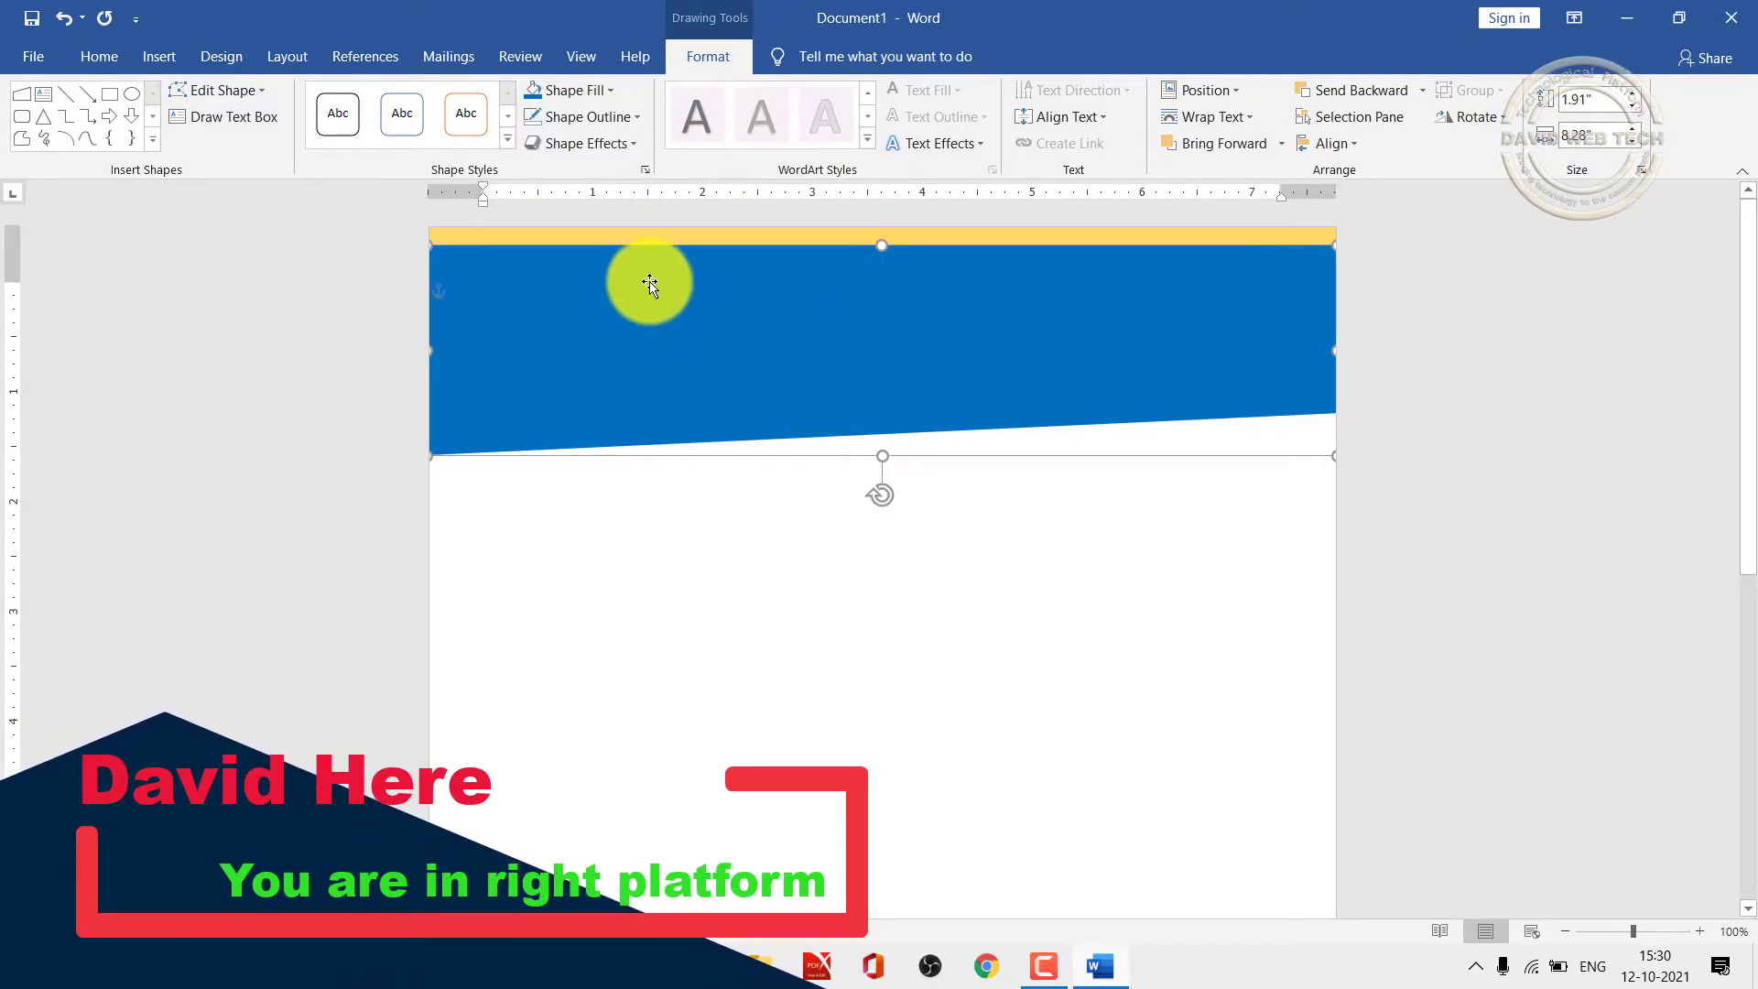
left_click_drag(650, 342, 649, 297)
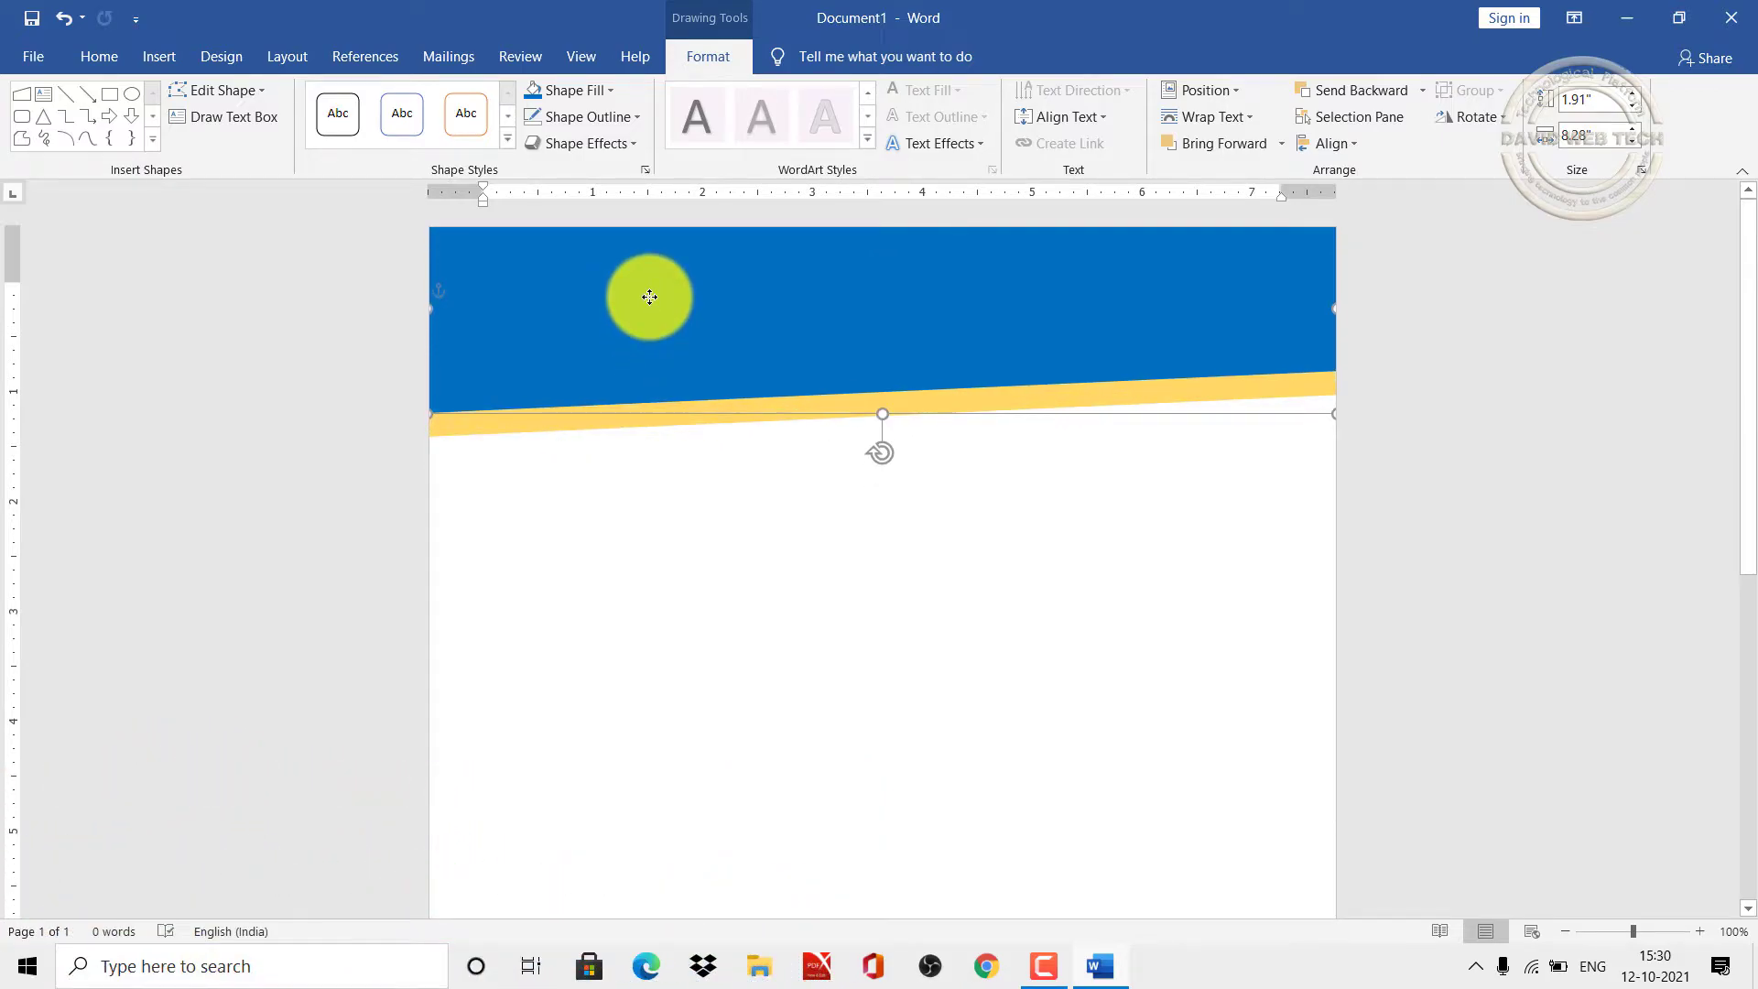
left_click(651, 474)
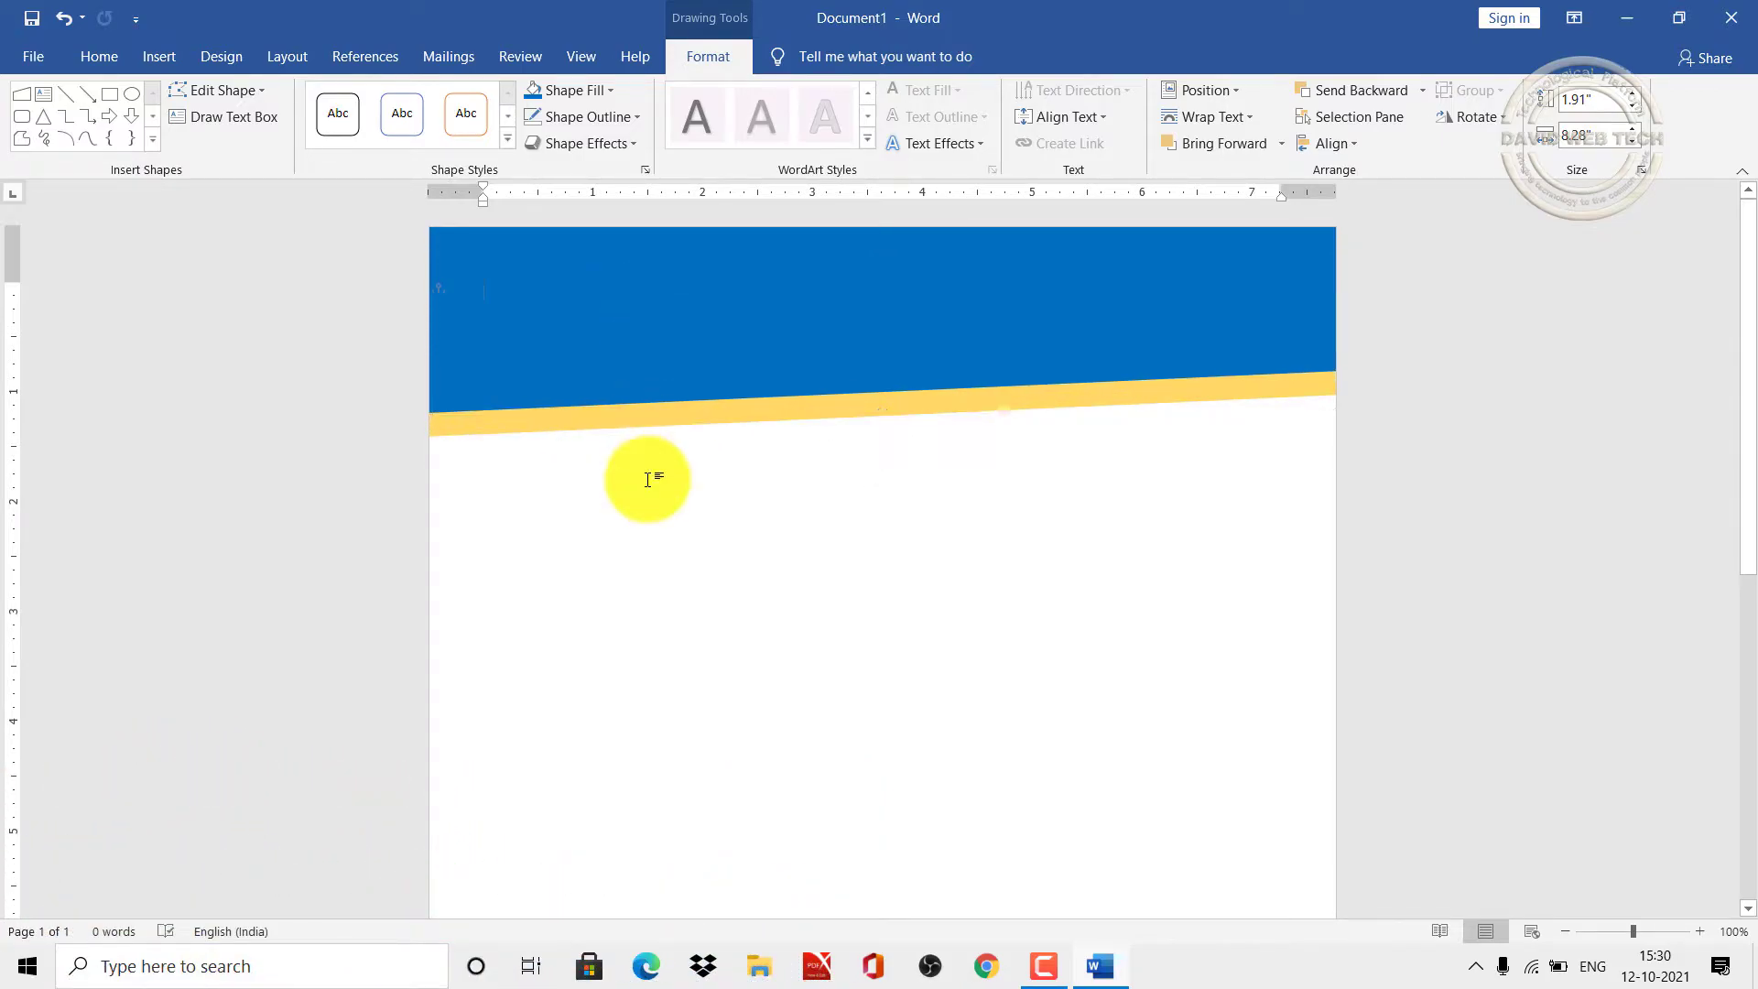
Step: Copy and paste the blue header shape and move the duplicate over the header
left_click(538, 265)
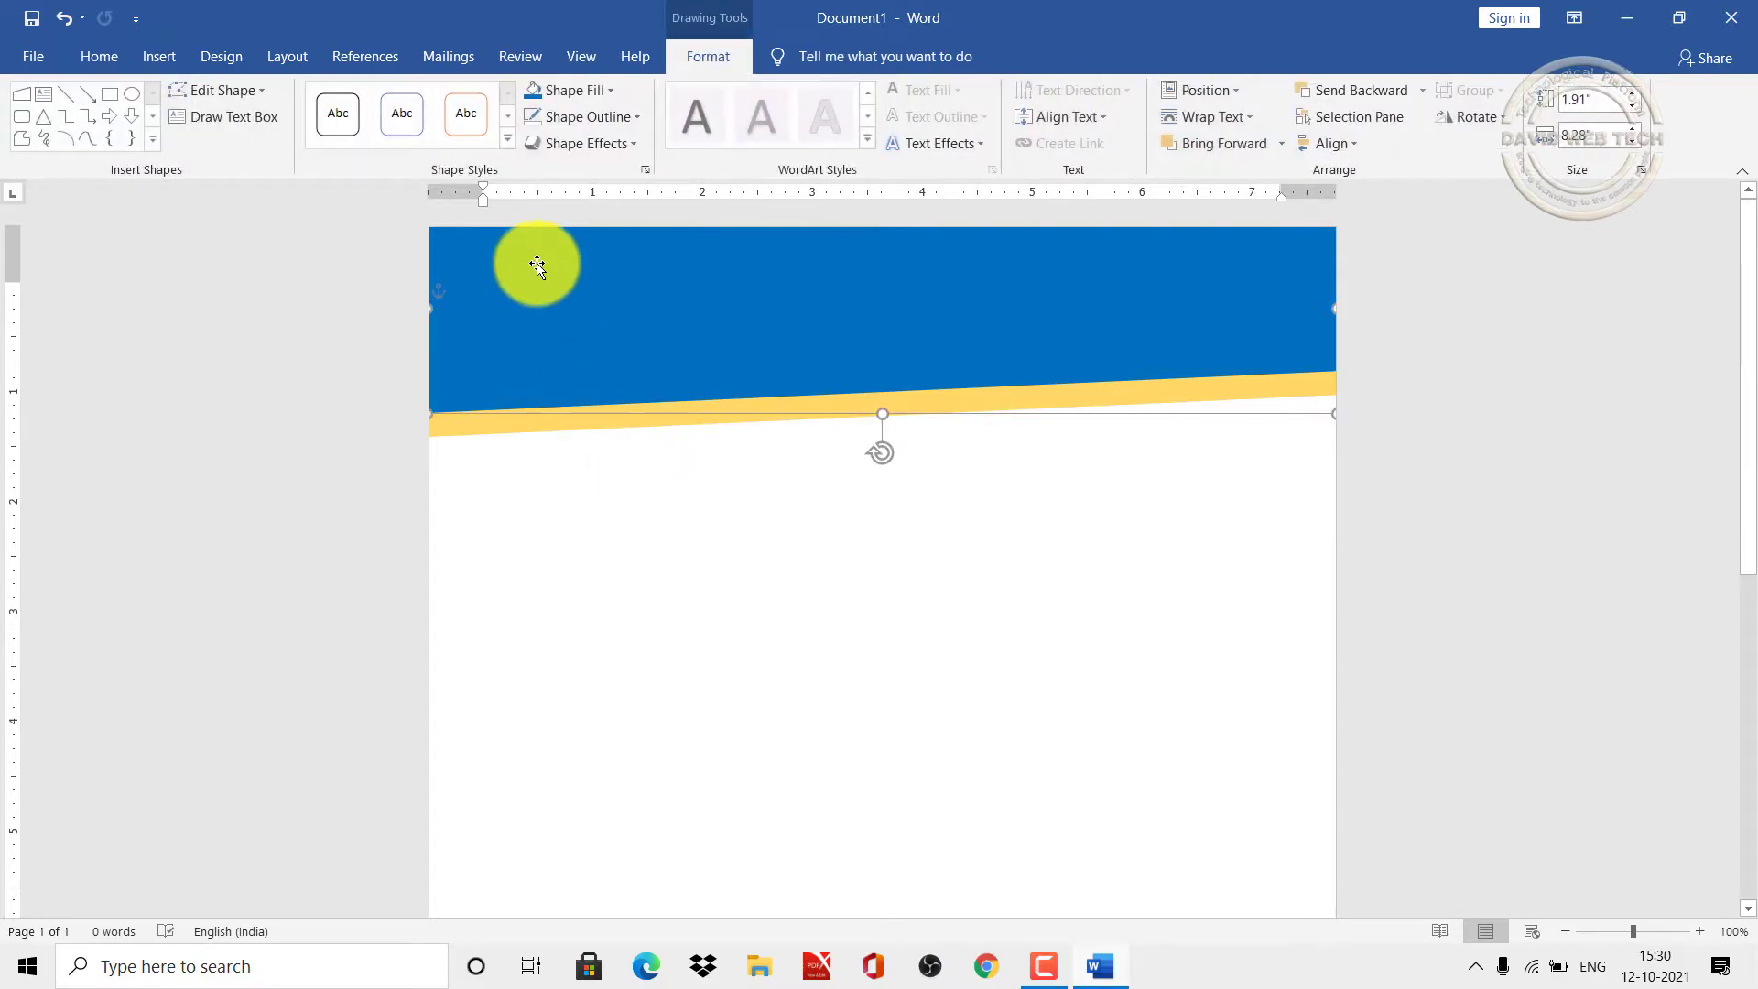
left_click(103, 53)
left_click(102, 108)
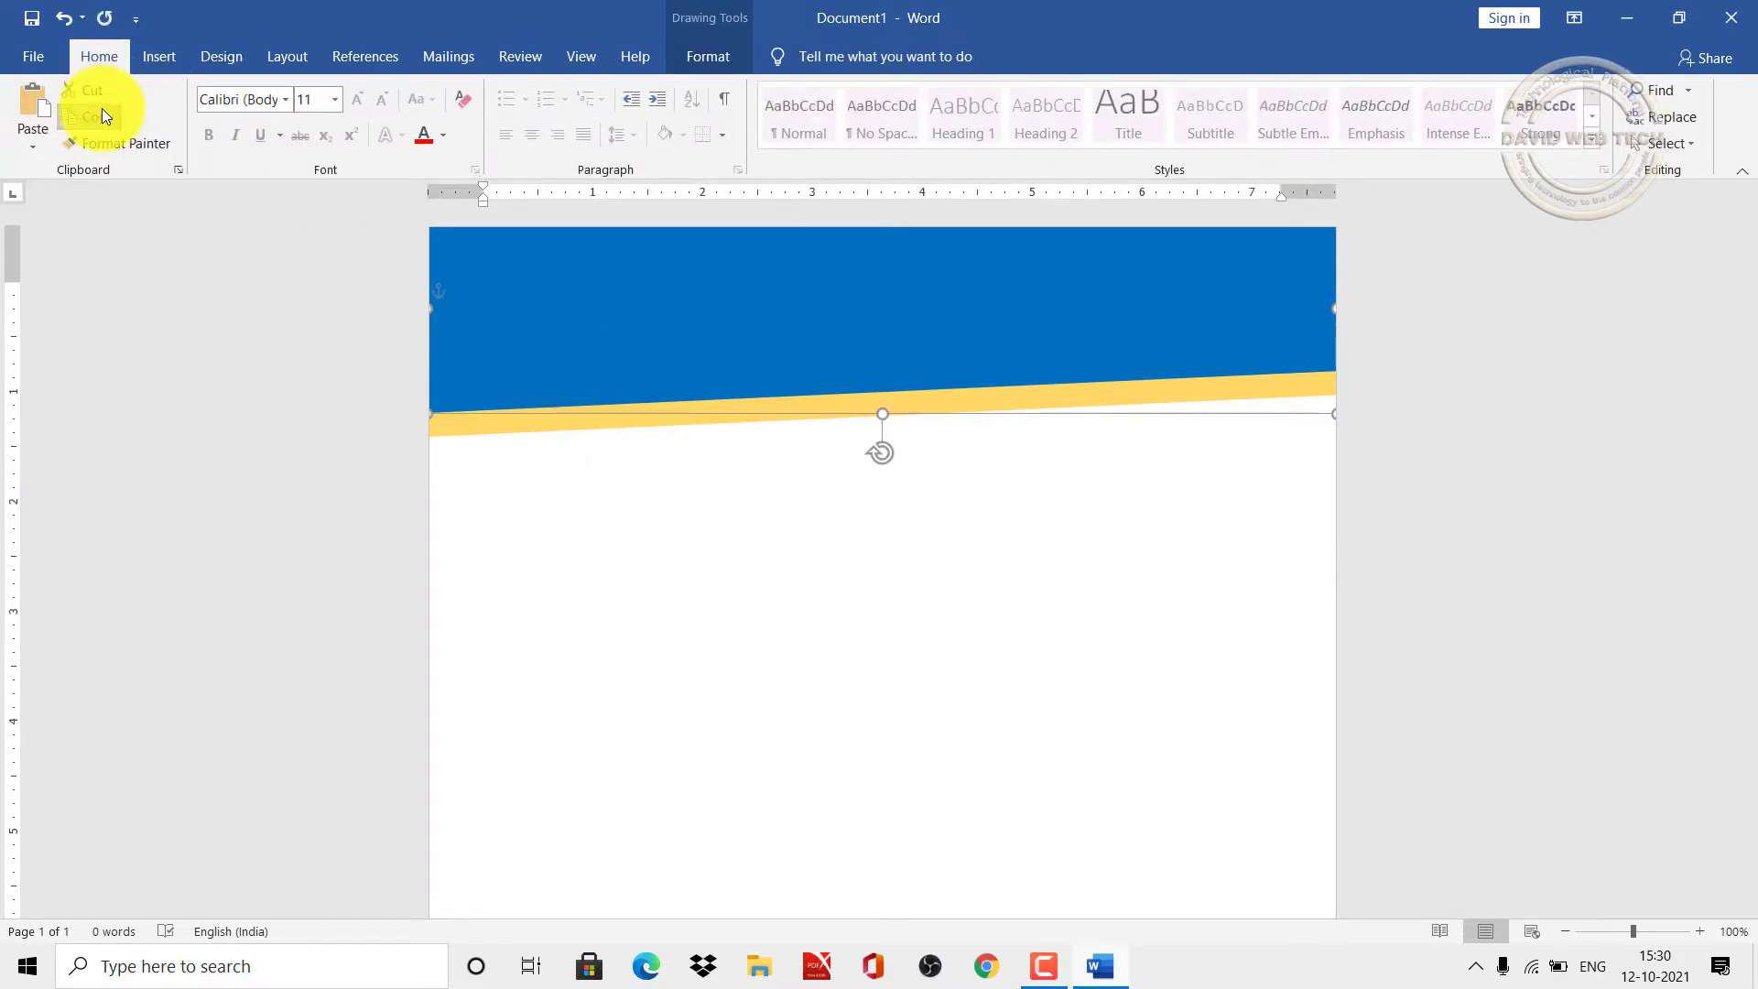
left_click(31, 108)
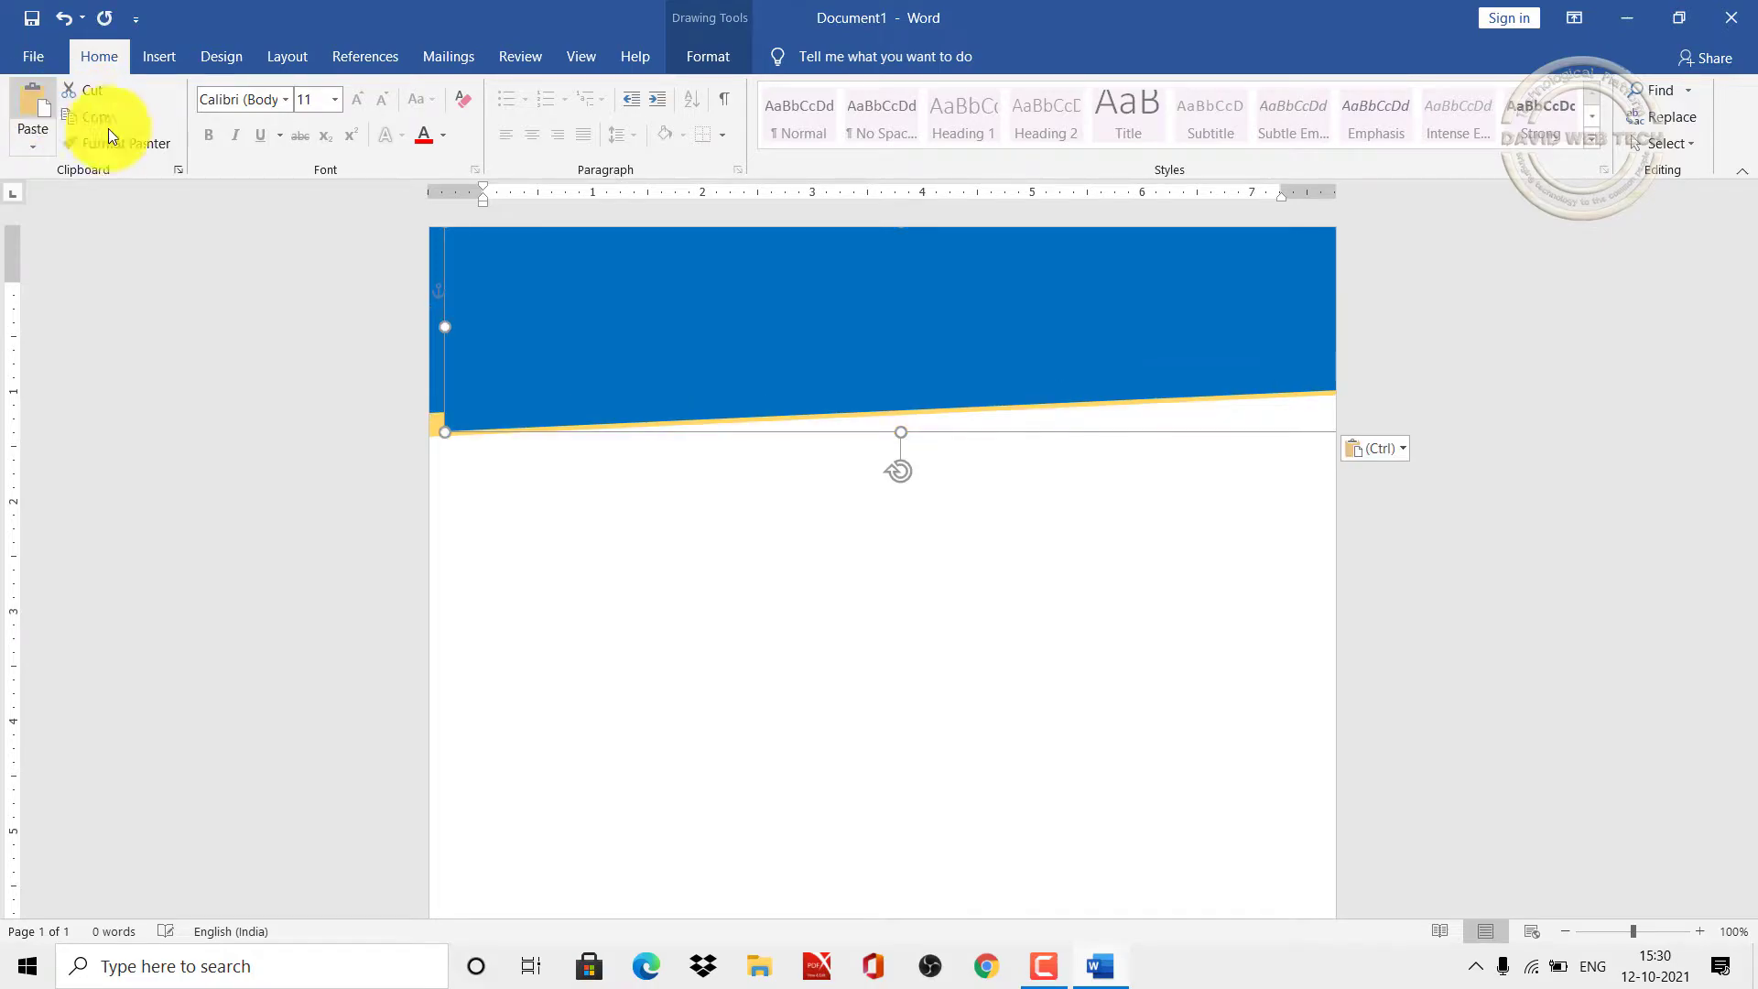
mouse_move(625, 364)
left_mouse_down()
mouse_move(589, 388)
mouse_move(607, 392)
left_mouse_up()
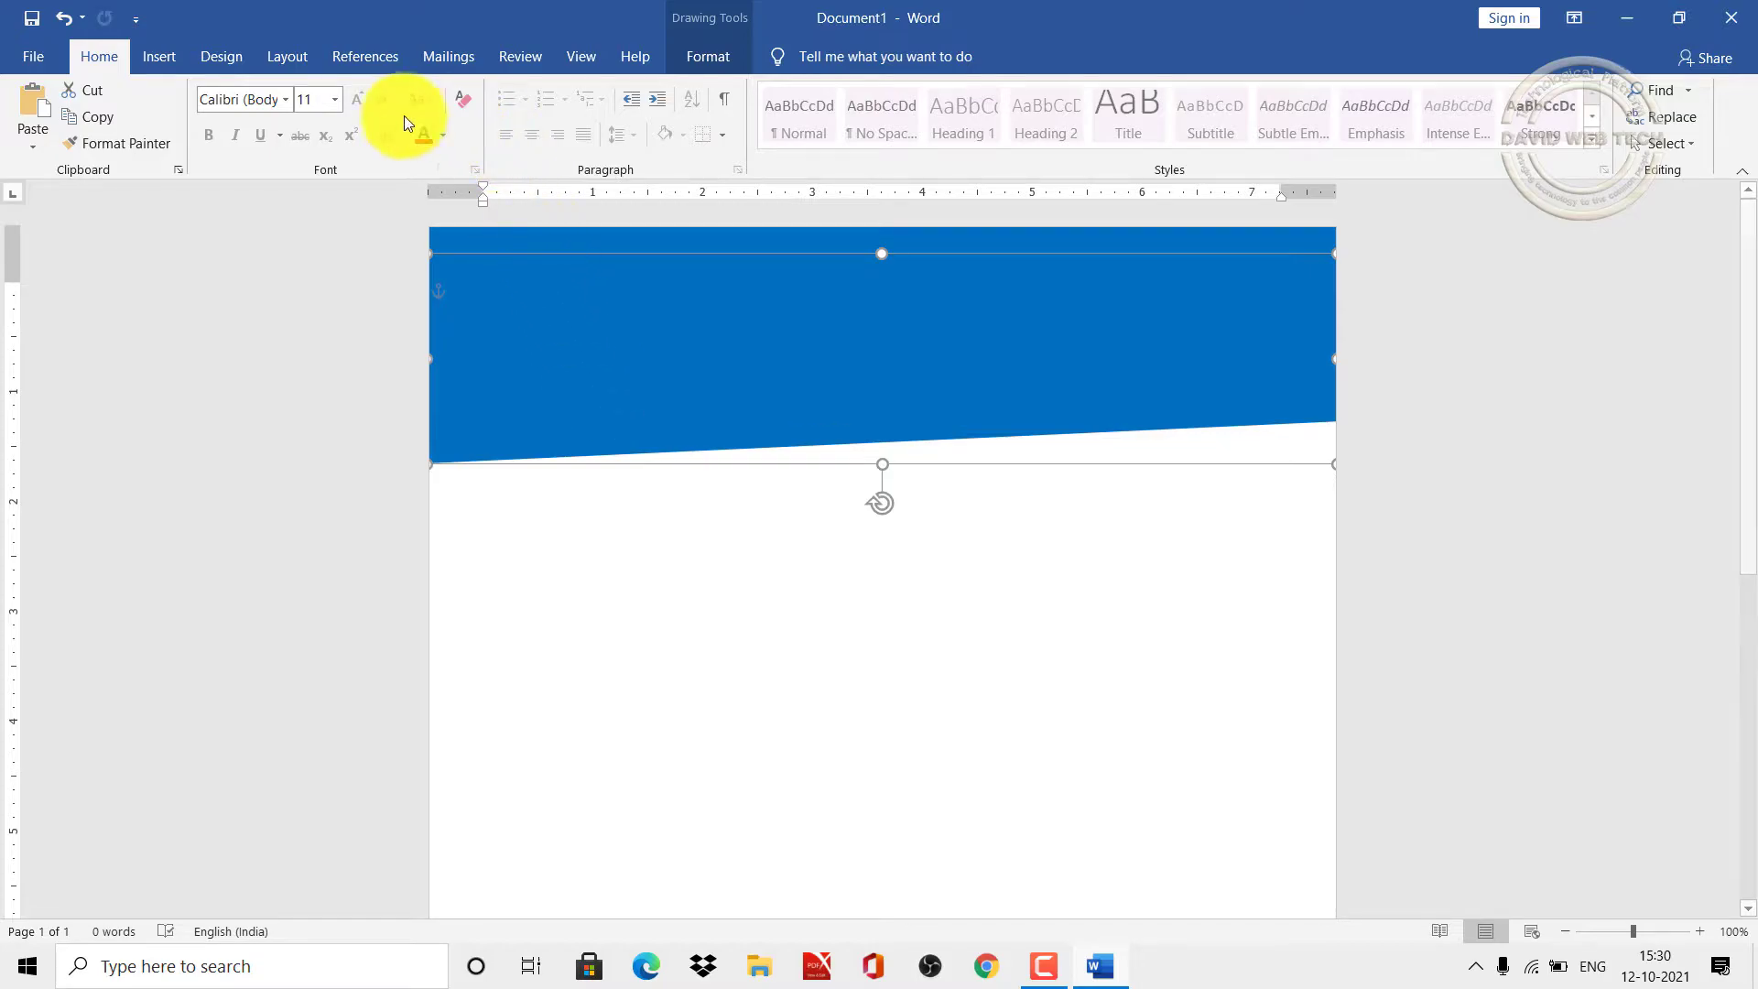
left_click(227, 62)
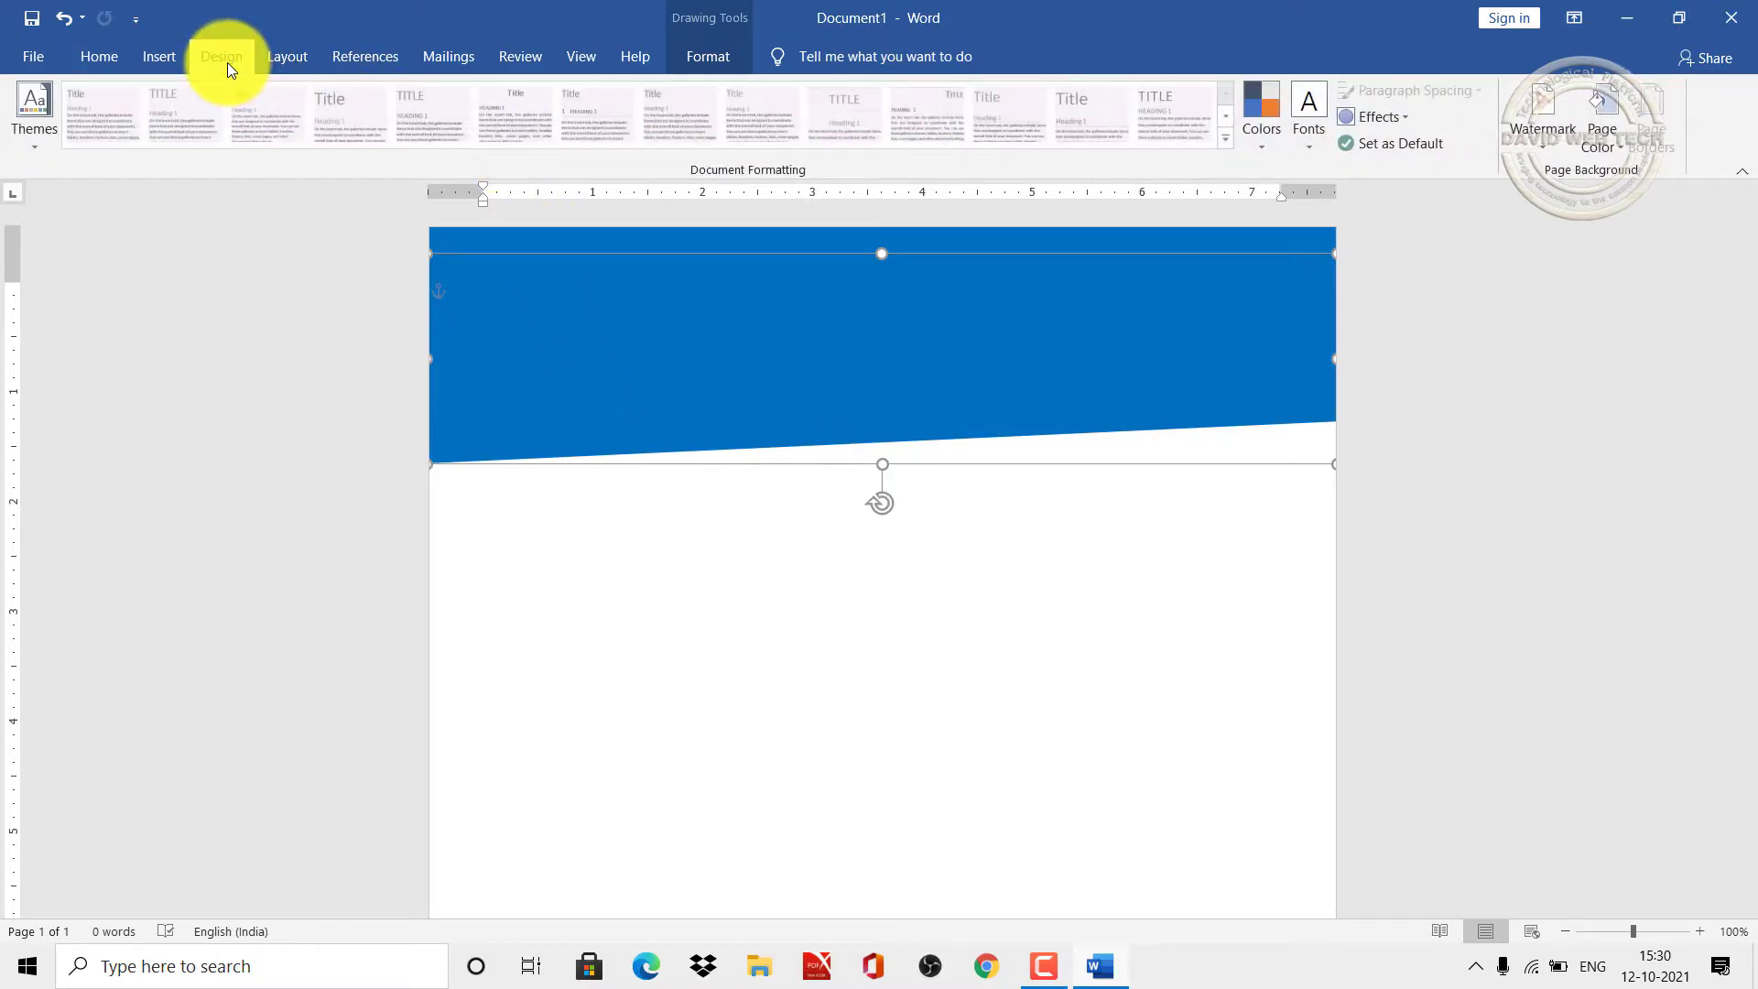
left_click(151, 53)
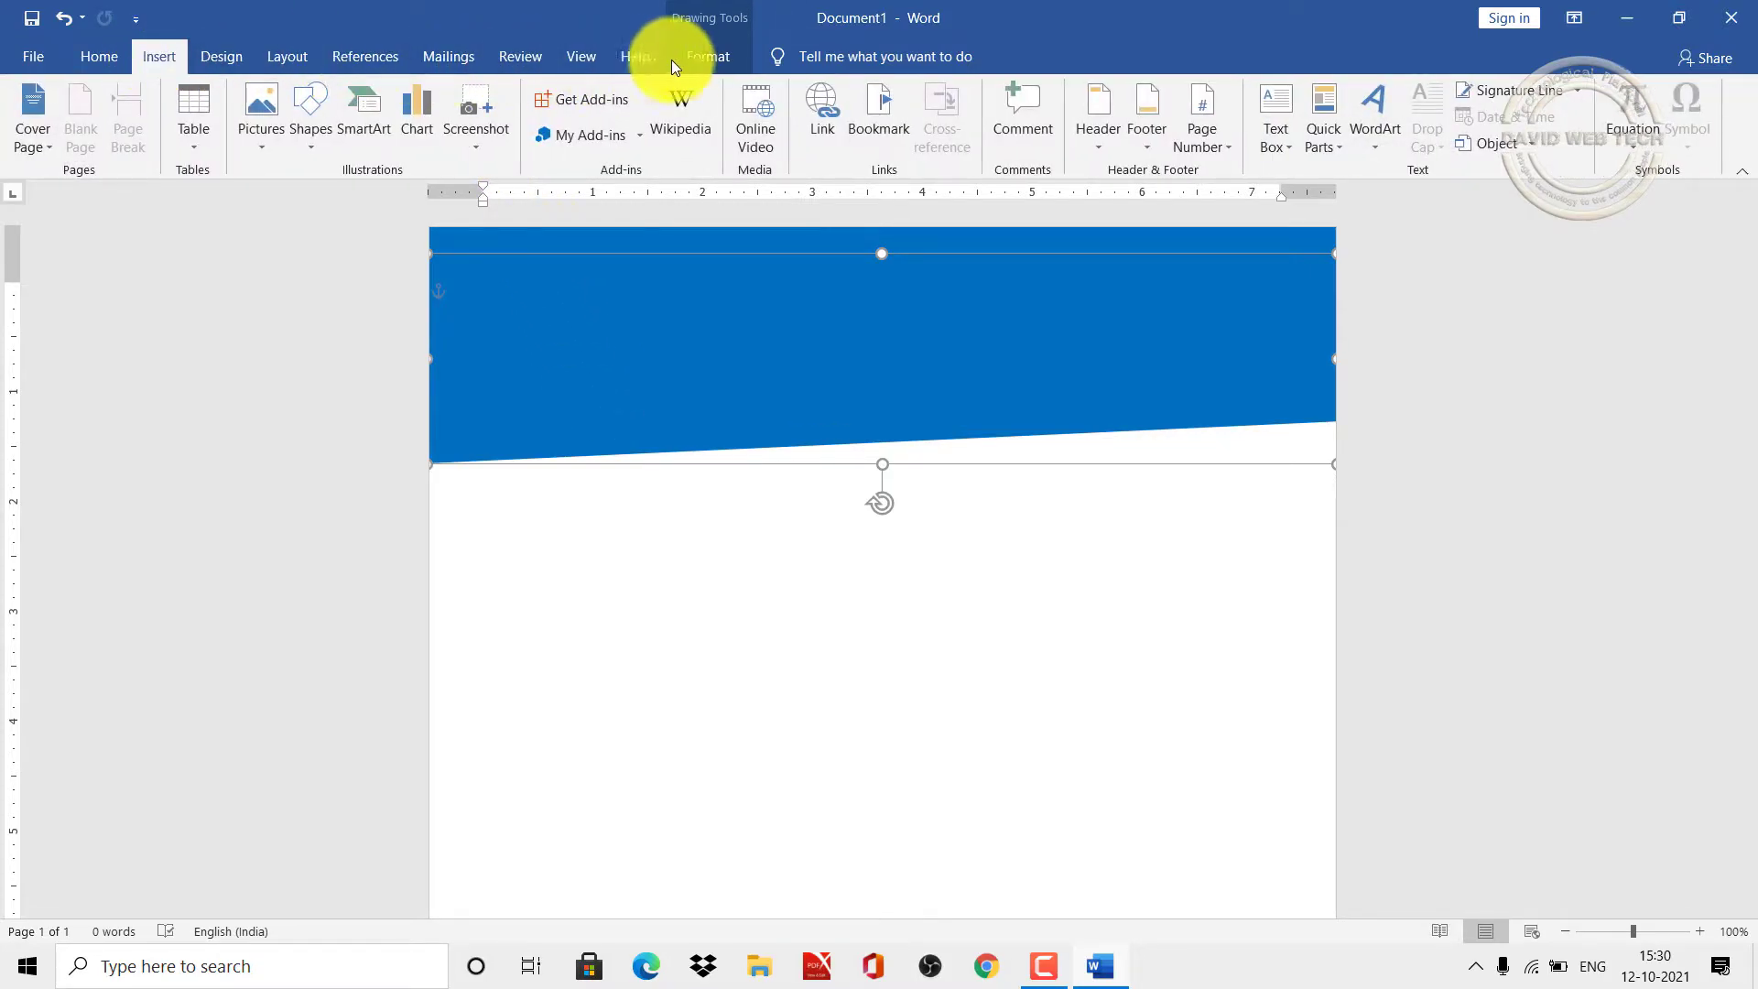
Step: Adjust the copy's outline colour and move it up above the blue band
left_click(713, 58)
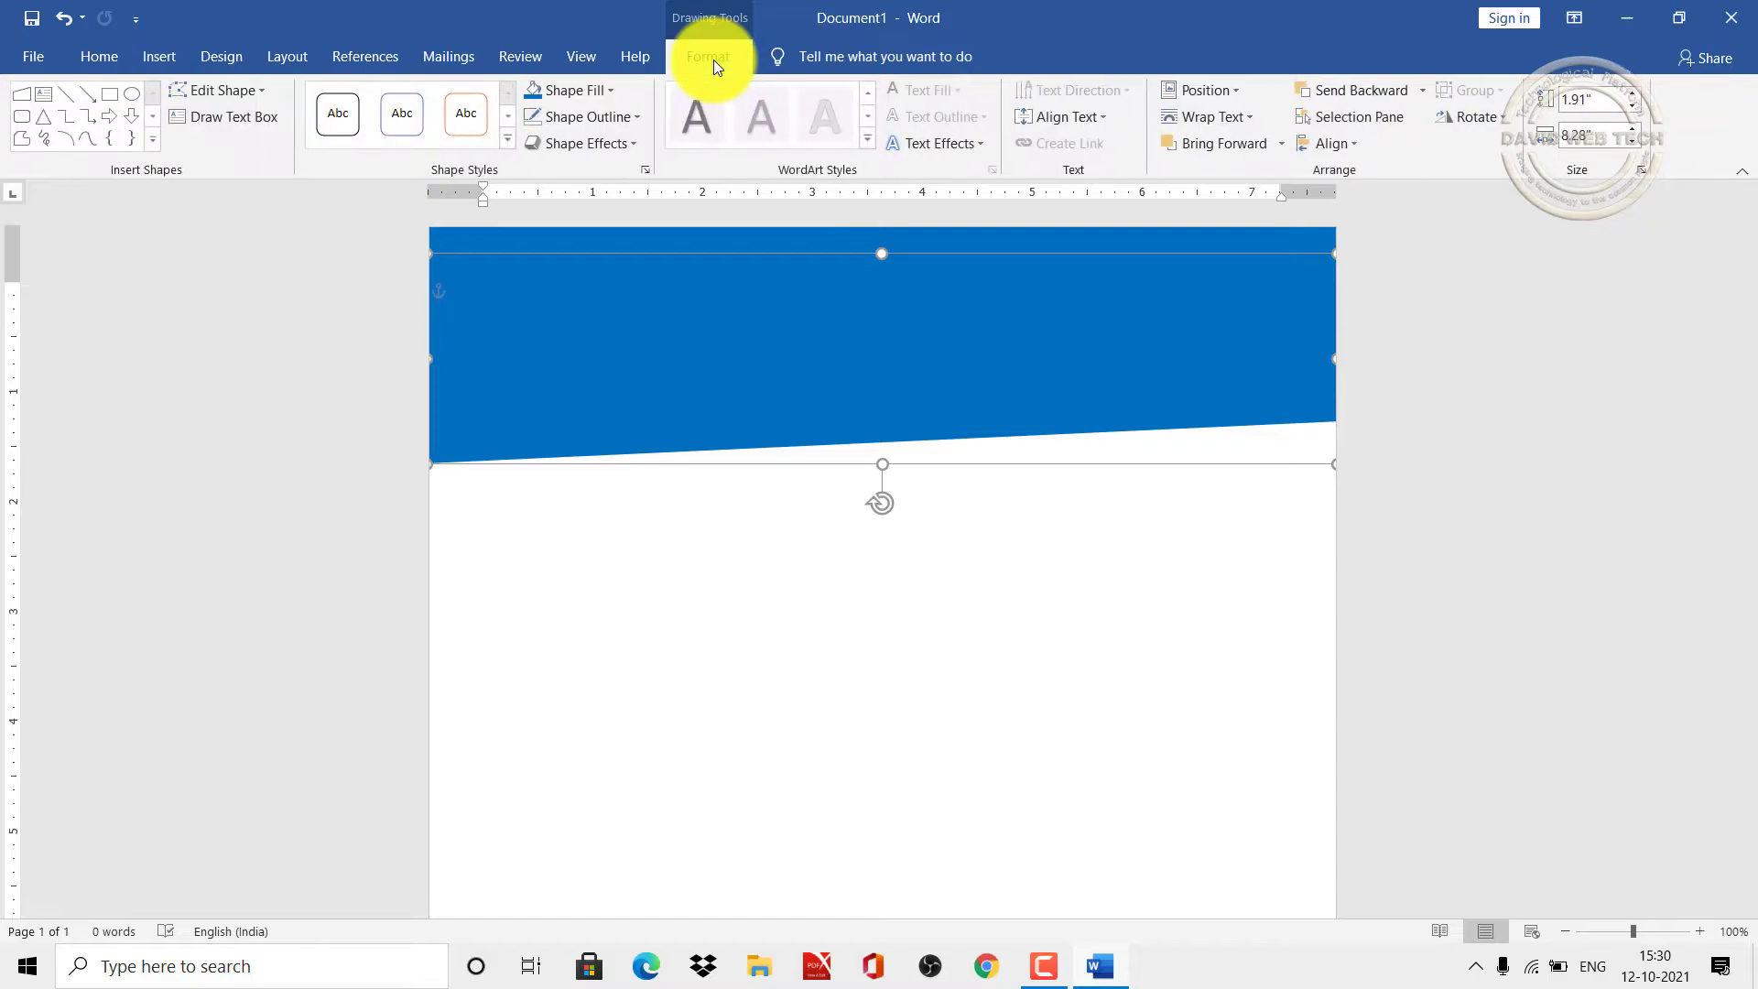
left_click(636, 117)
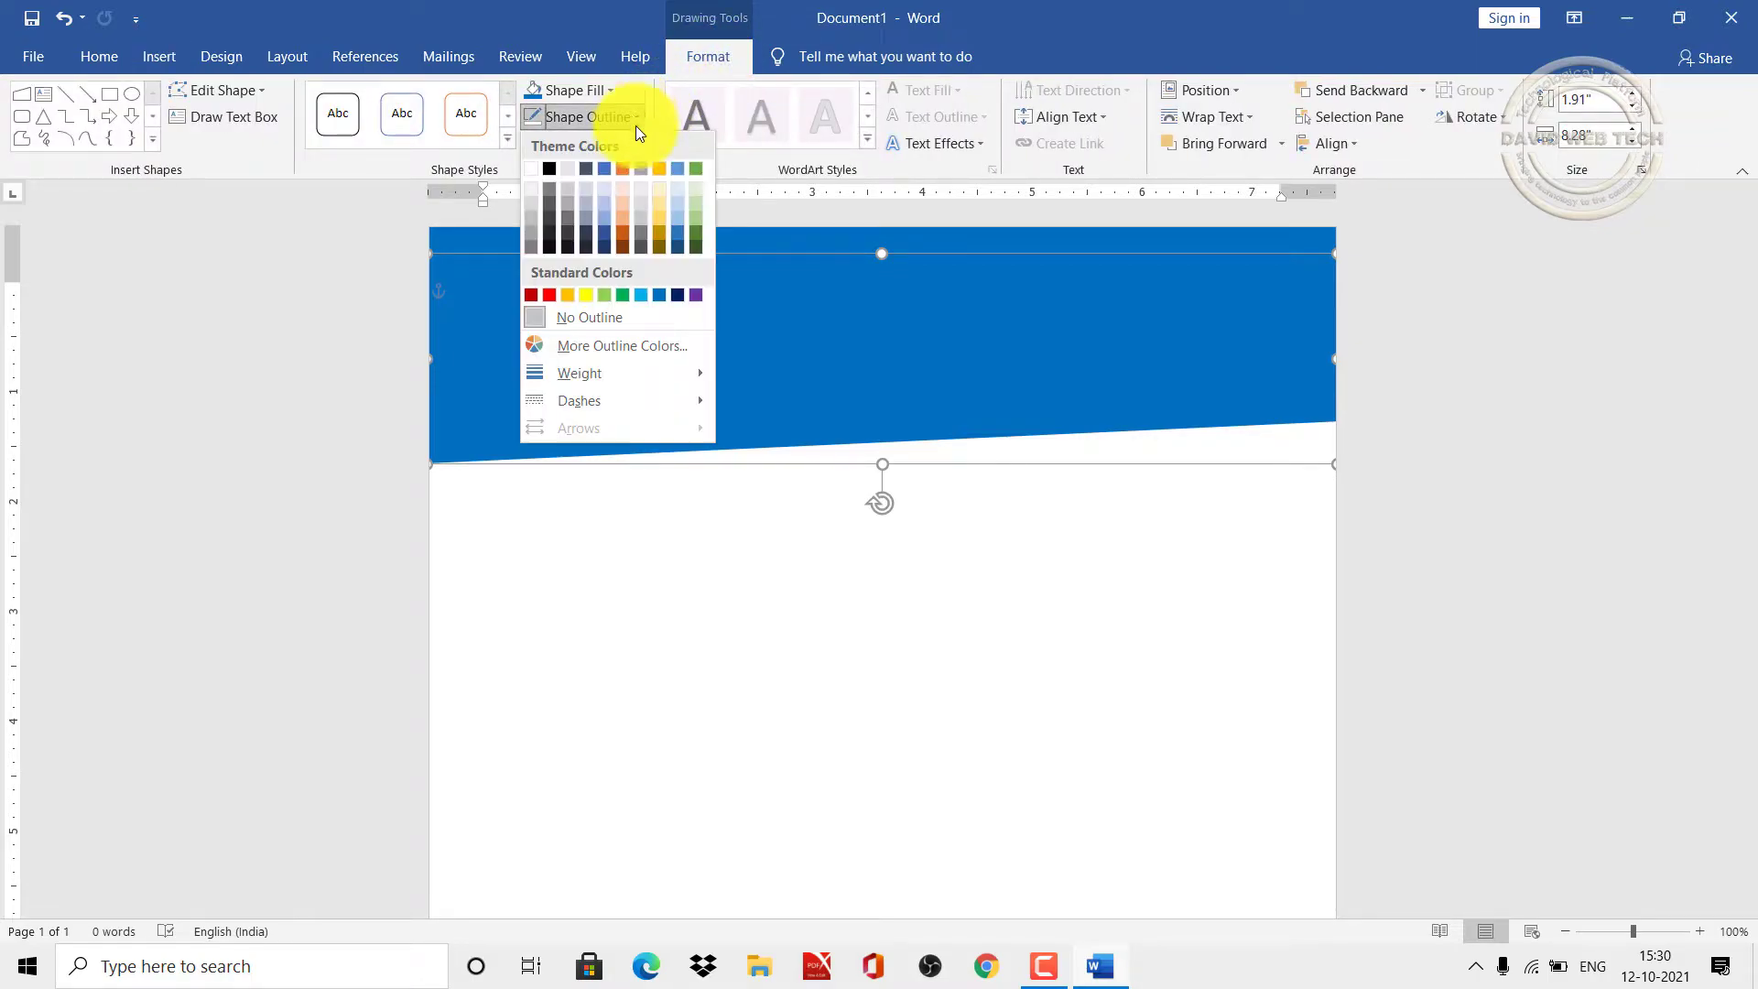
left_click(678, 294)
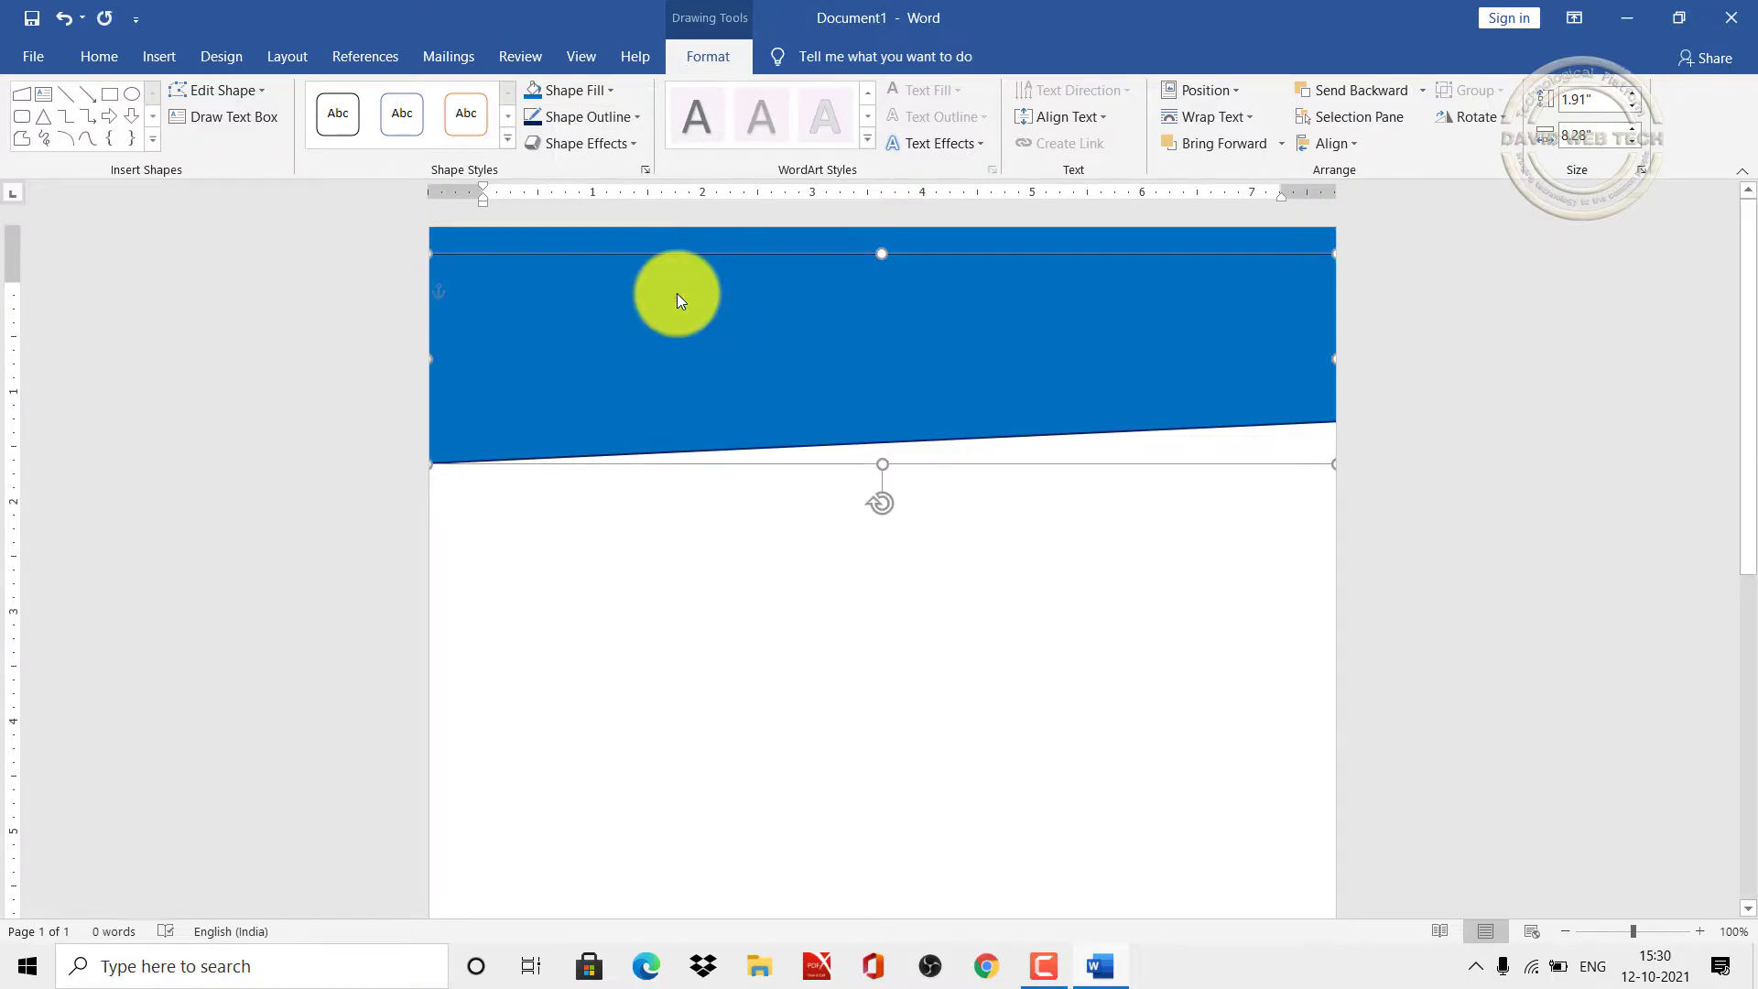
left_click_drag(673, 317, 632, 318)
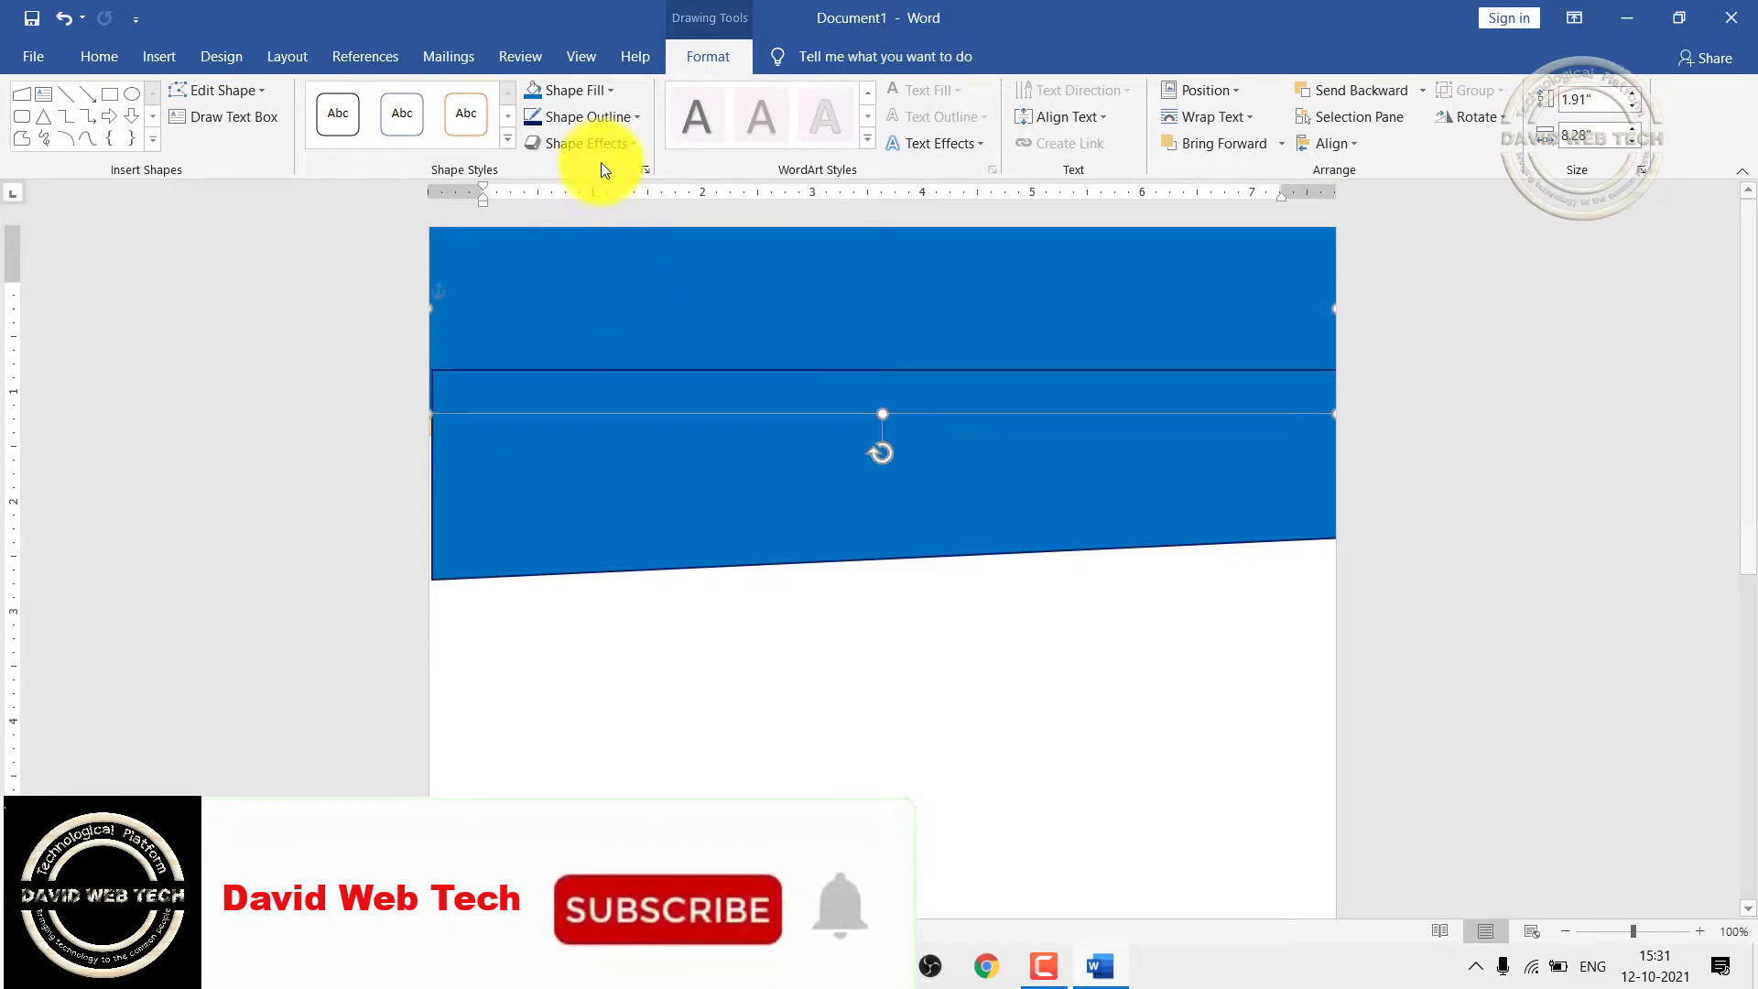
left_click(628, 116)
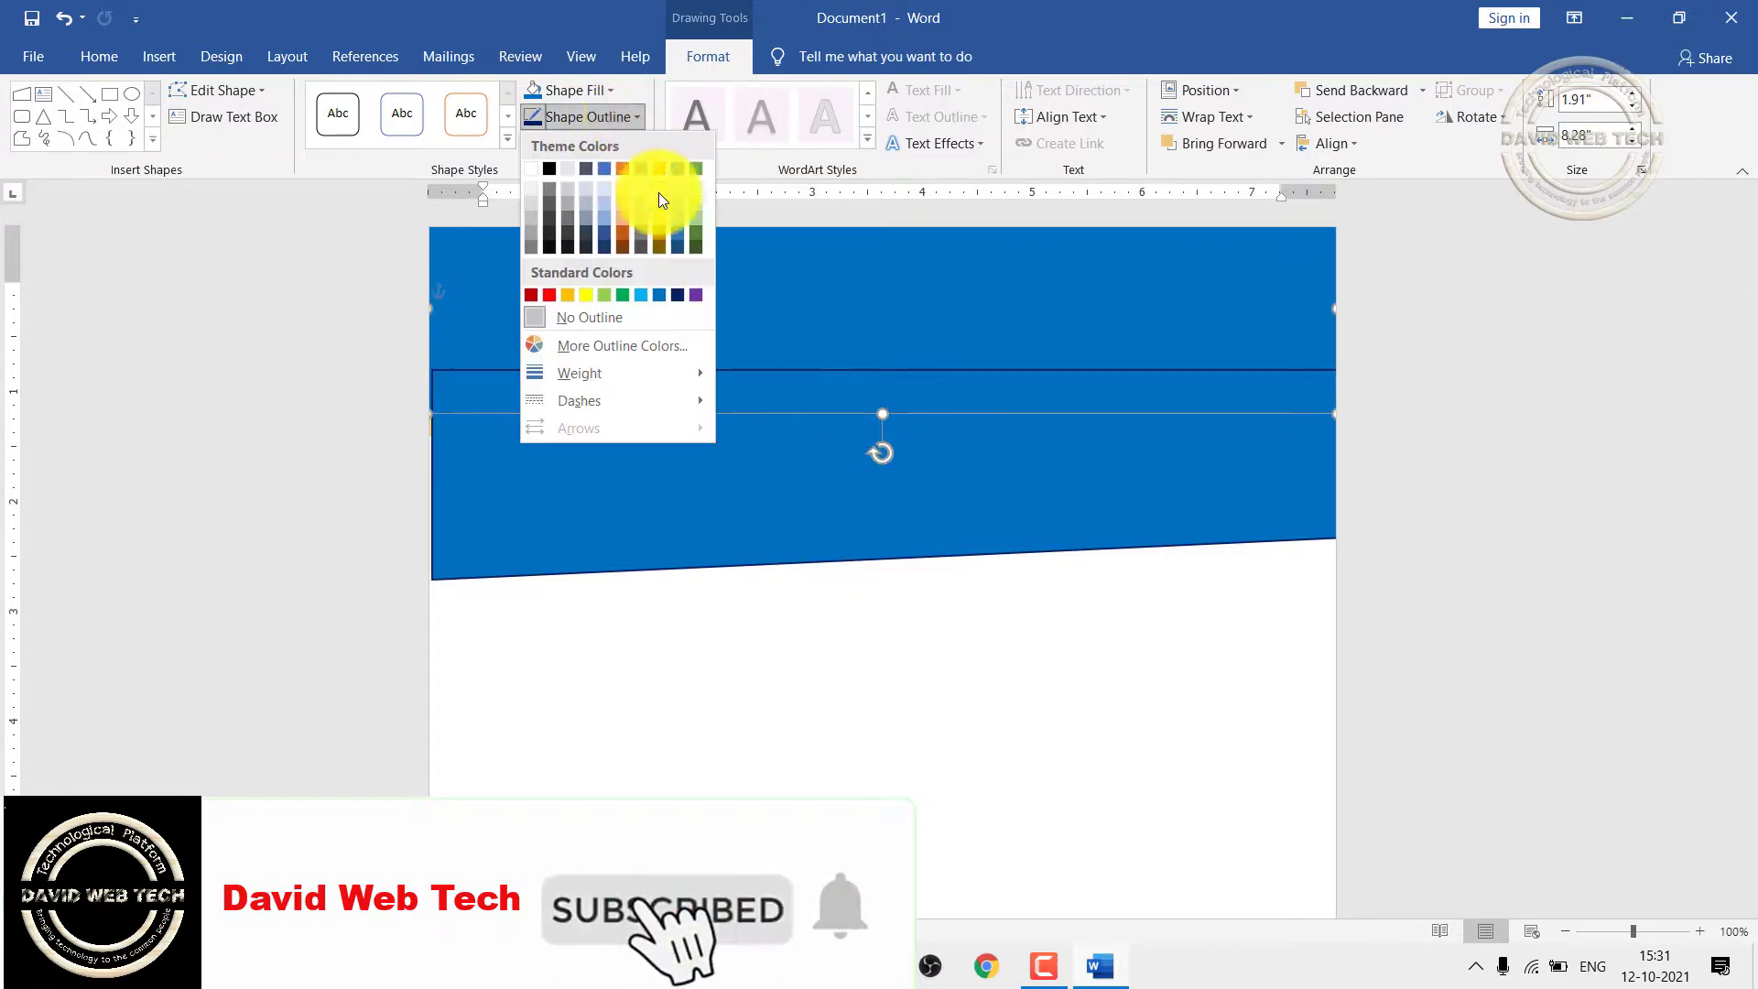
left_click(660, 295)
left_click_drag(640, 470, 634, 276)
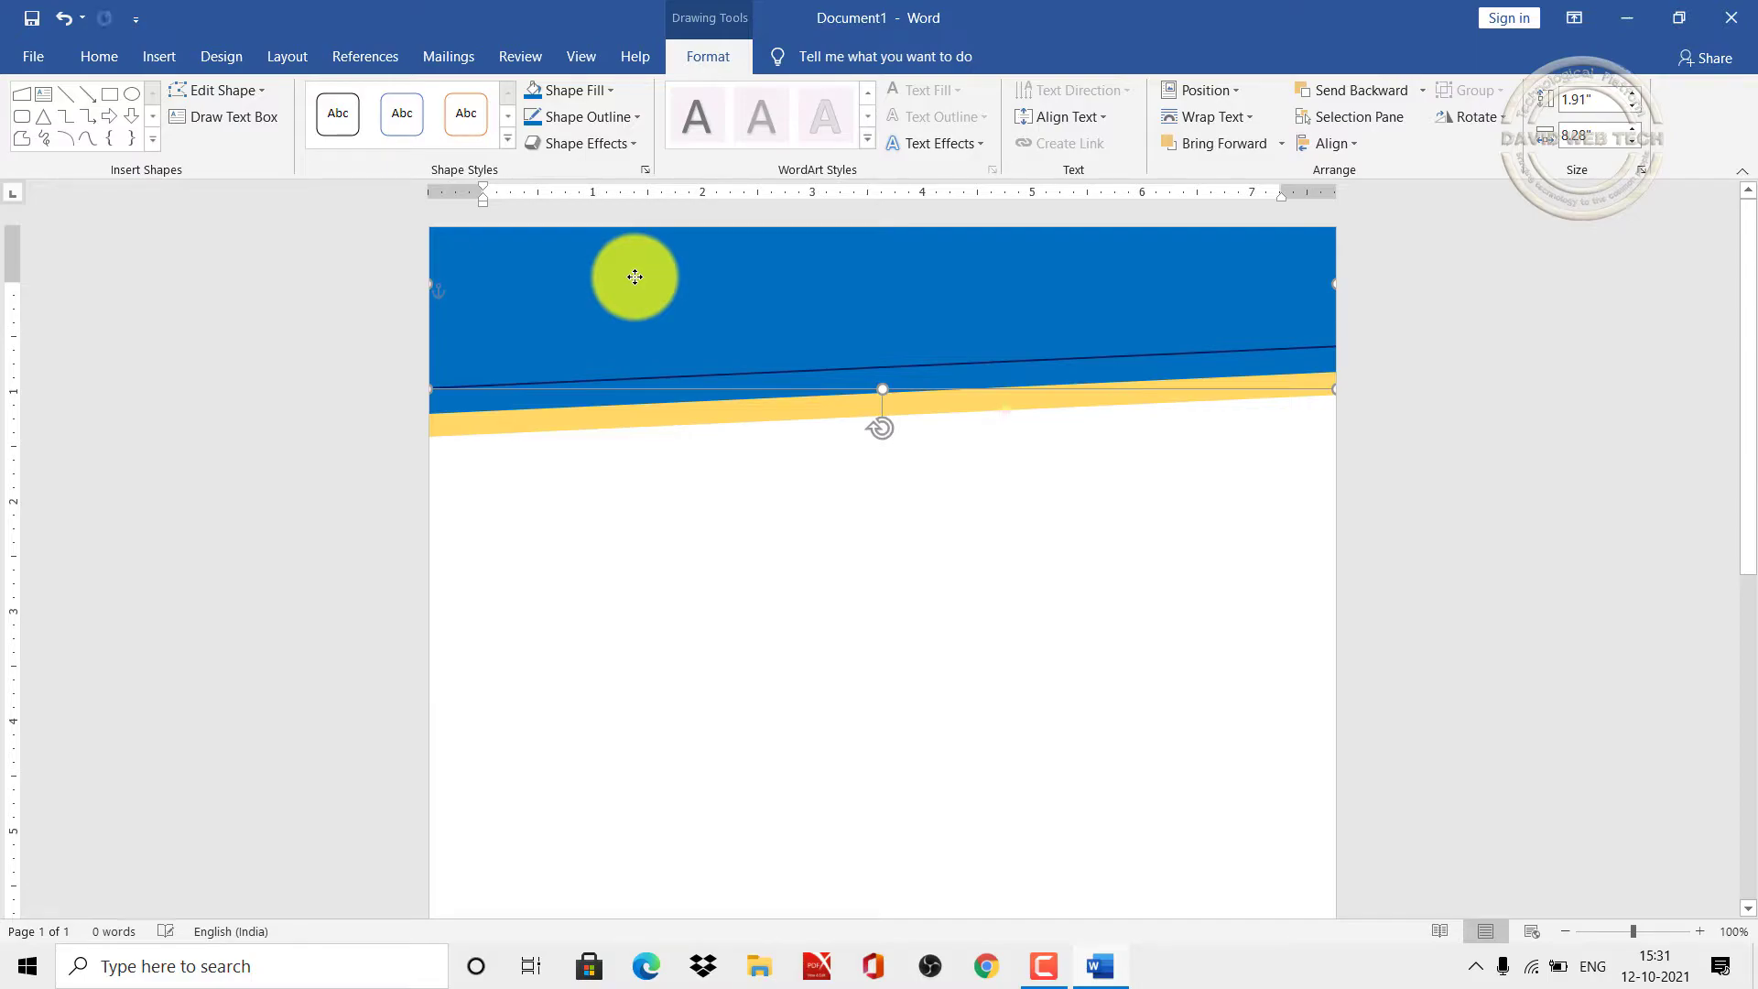
Step: Remove the top shape's outline and fill it dark blue
left_click(630, 121)
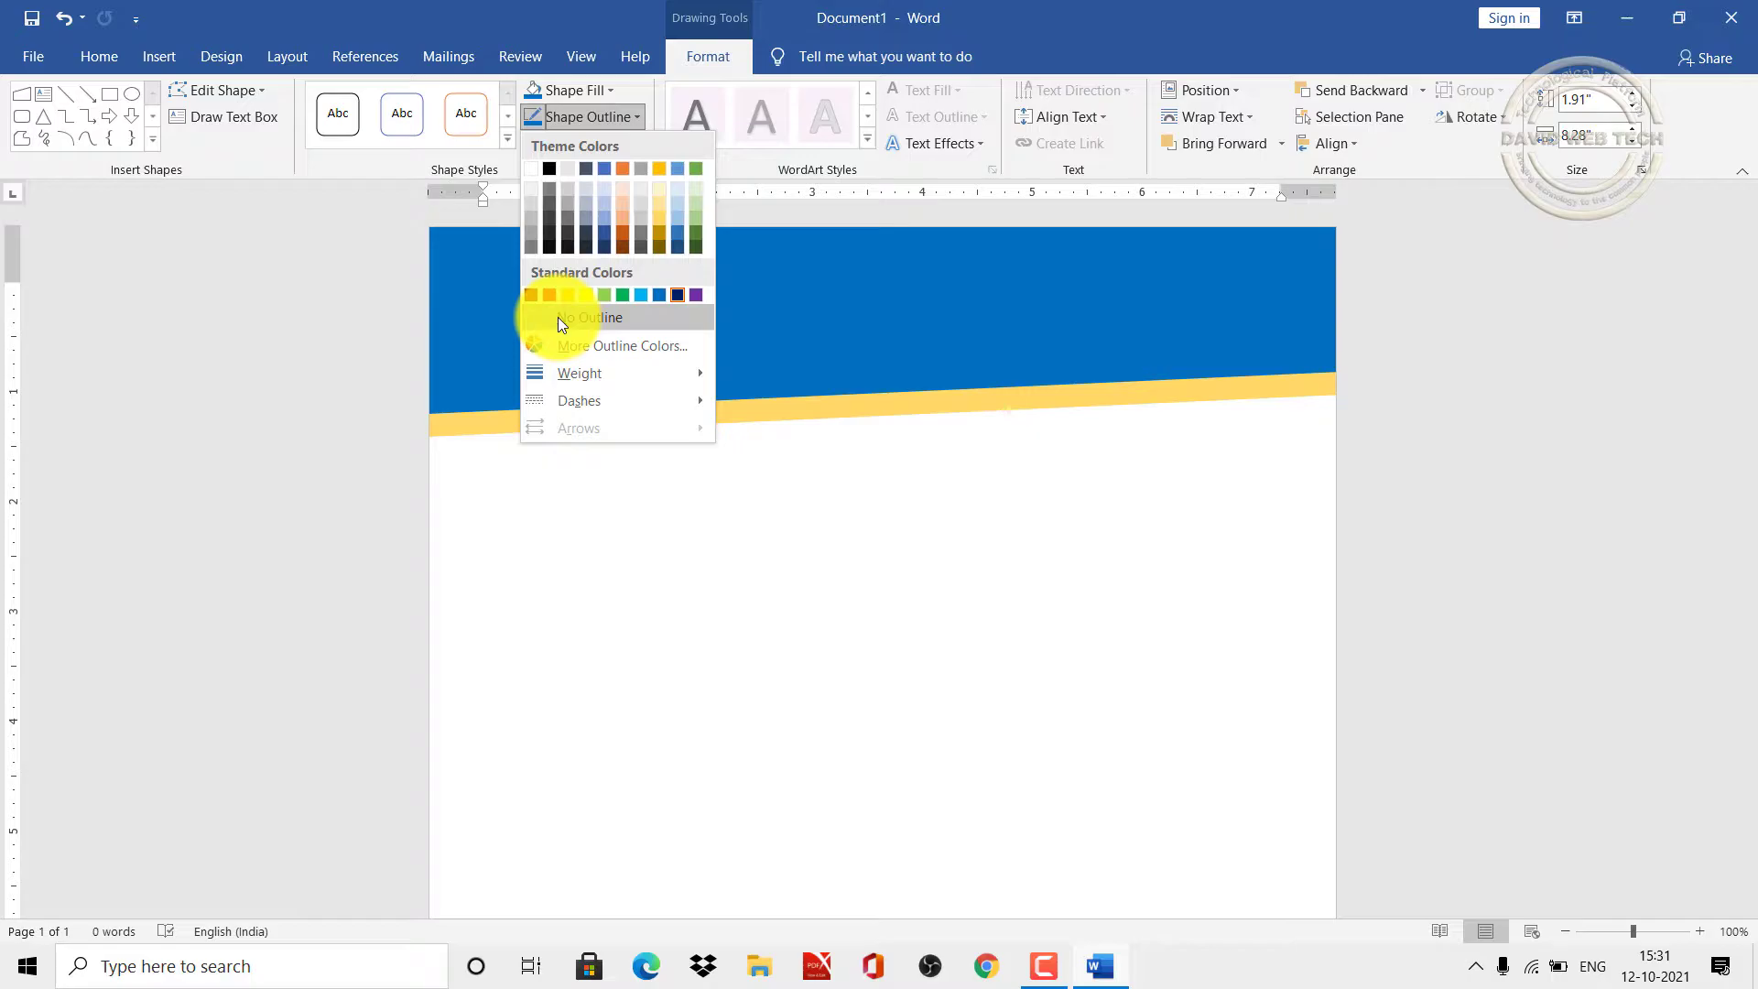
left_click(558, 317)
left_click(612, 90)
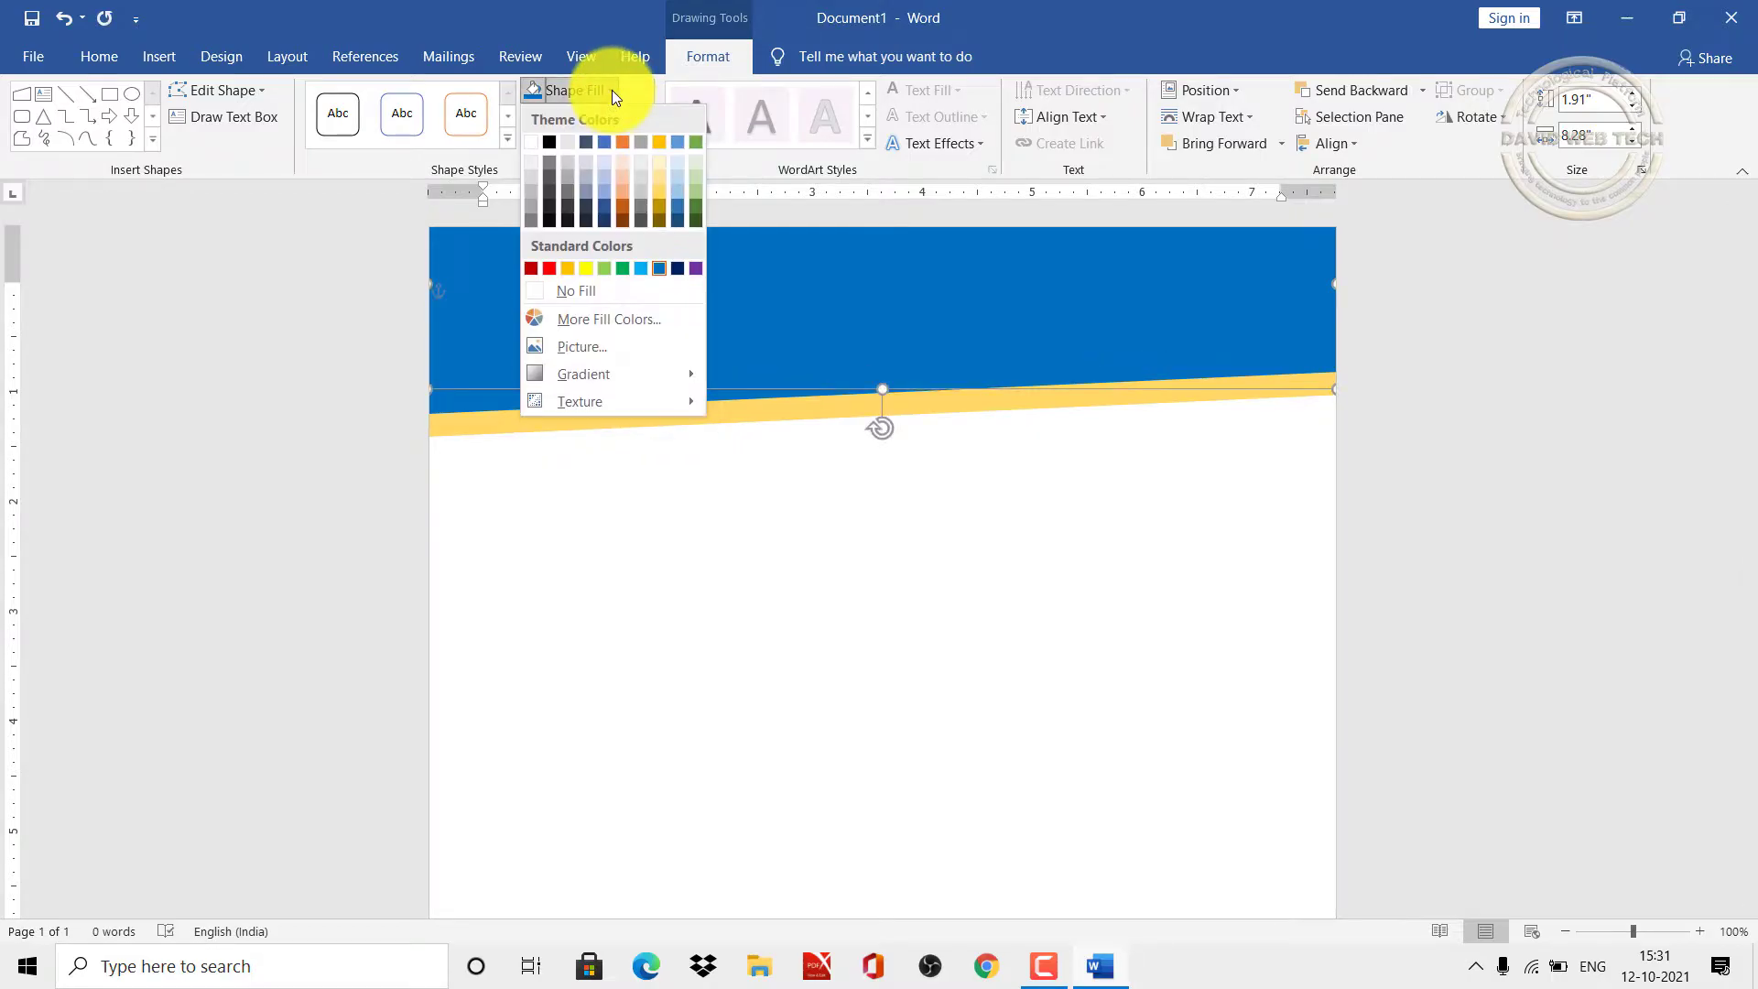
left_click(680, 268)
left_click(659, 546)
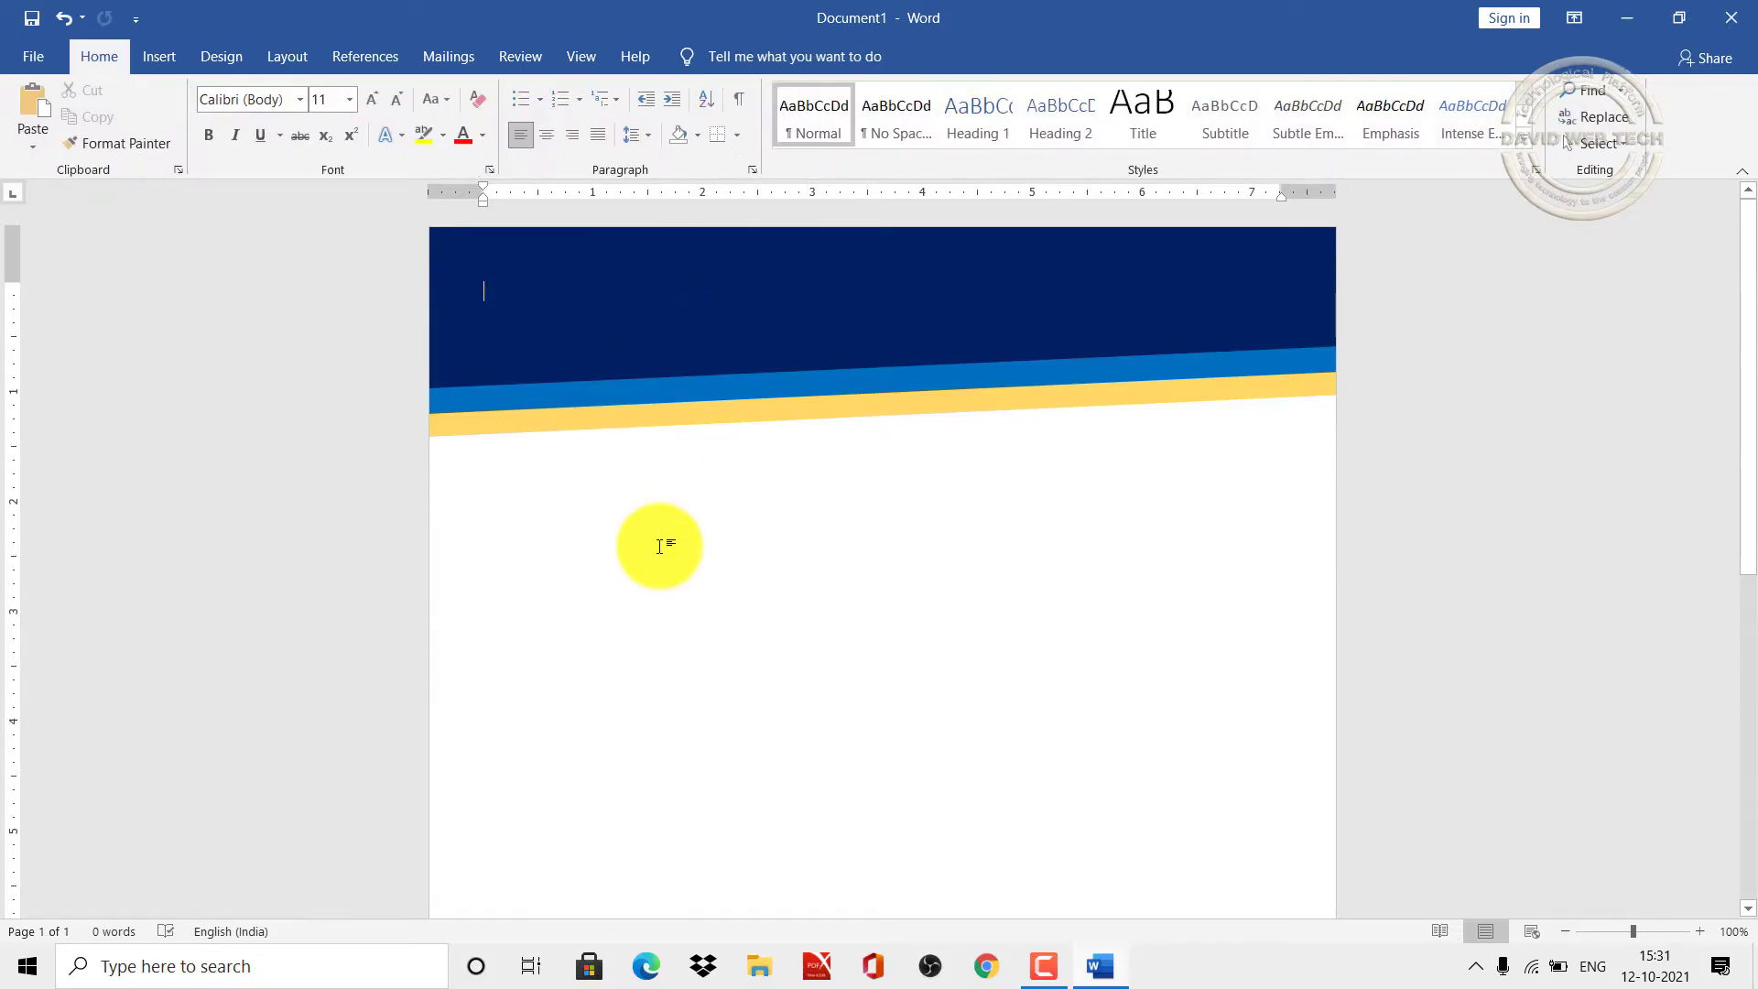
Step: Insert a gold-style WordArt heading containing the company name
left_click(174, 56)
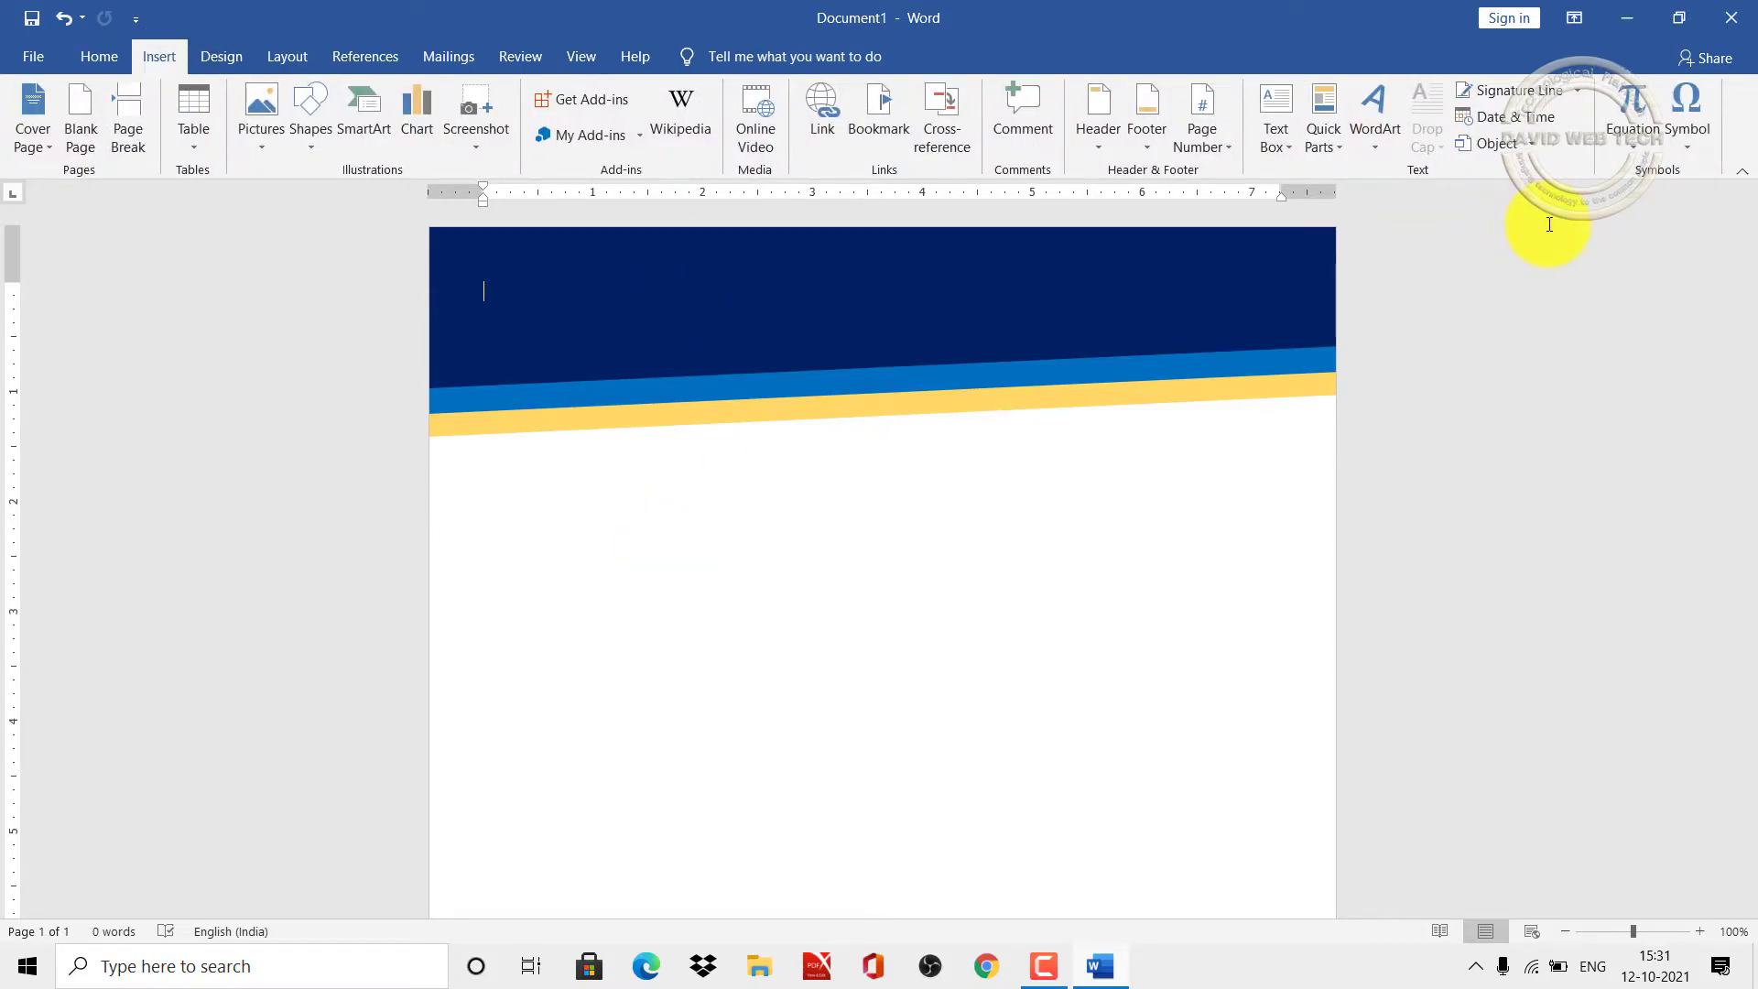
left_click(1373, 160)
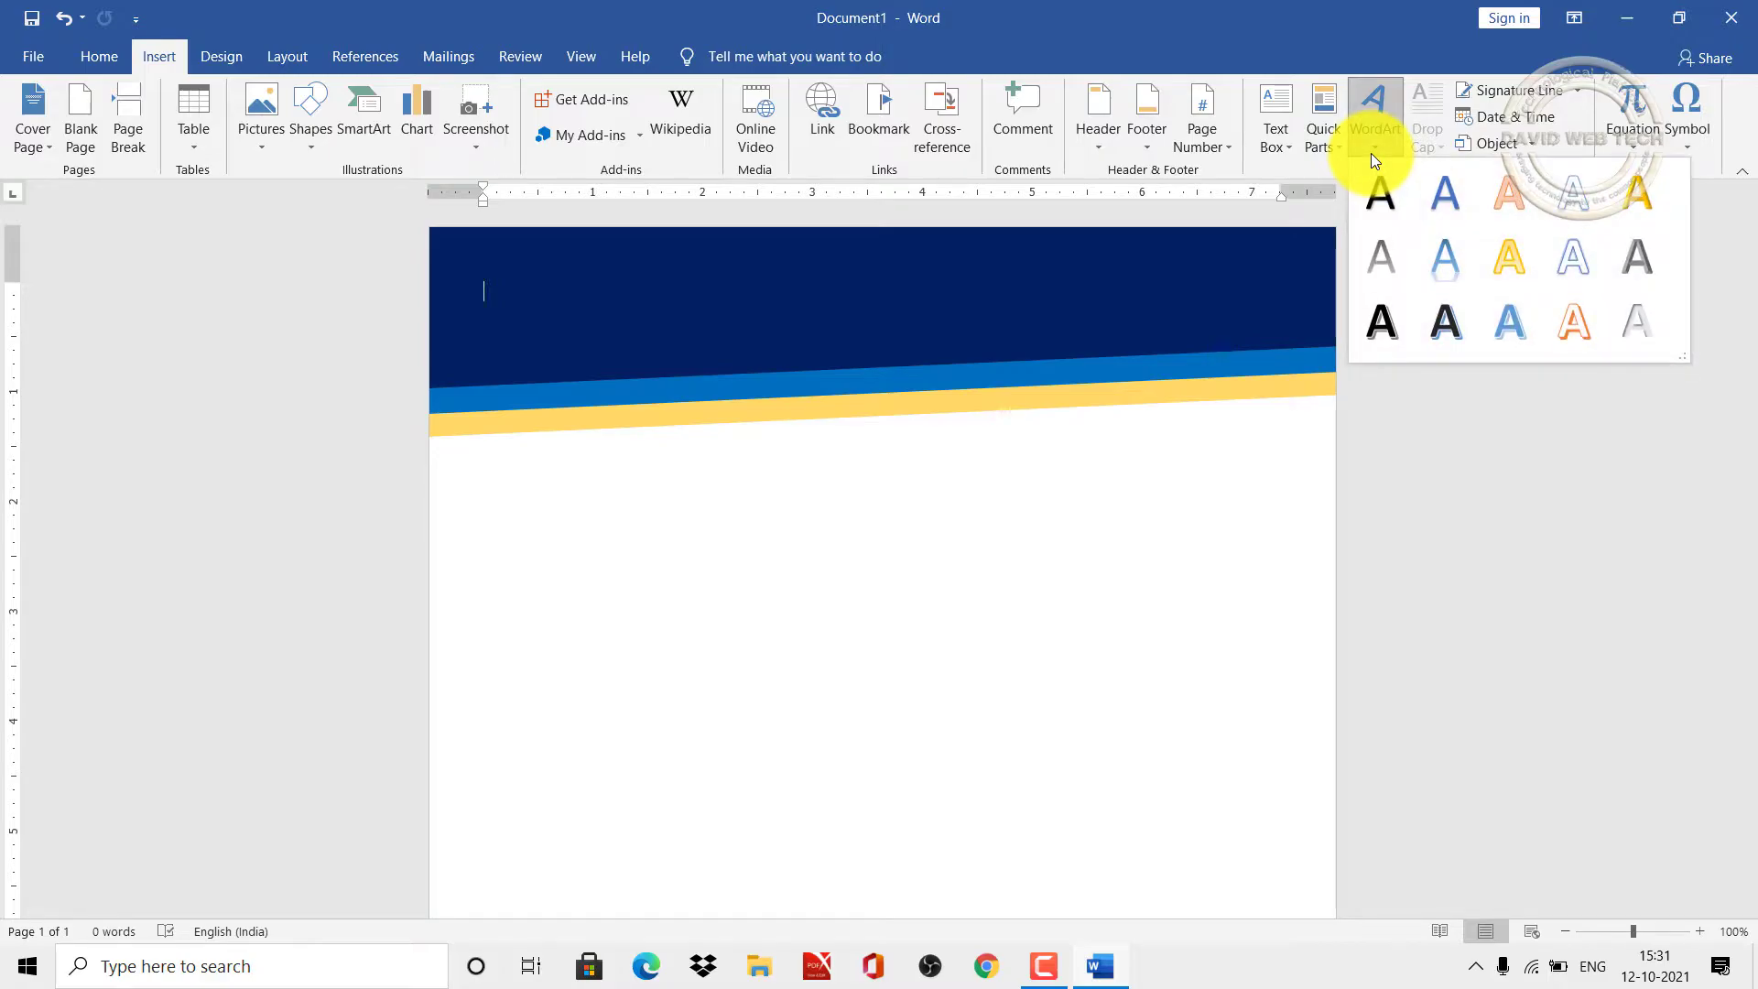
left_click(1512, 196)
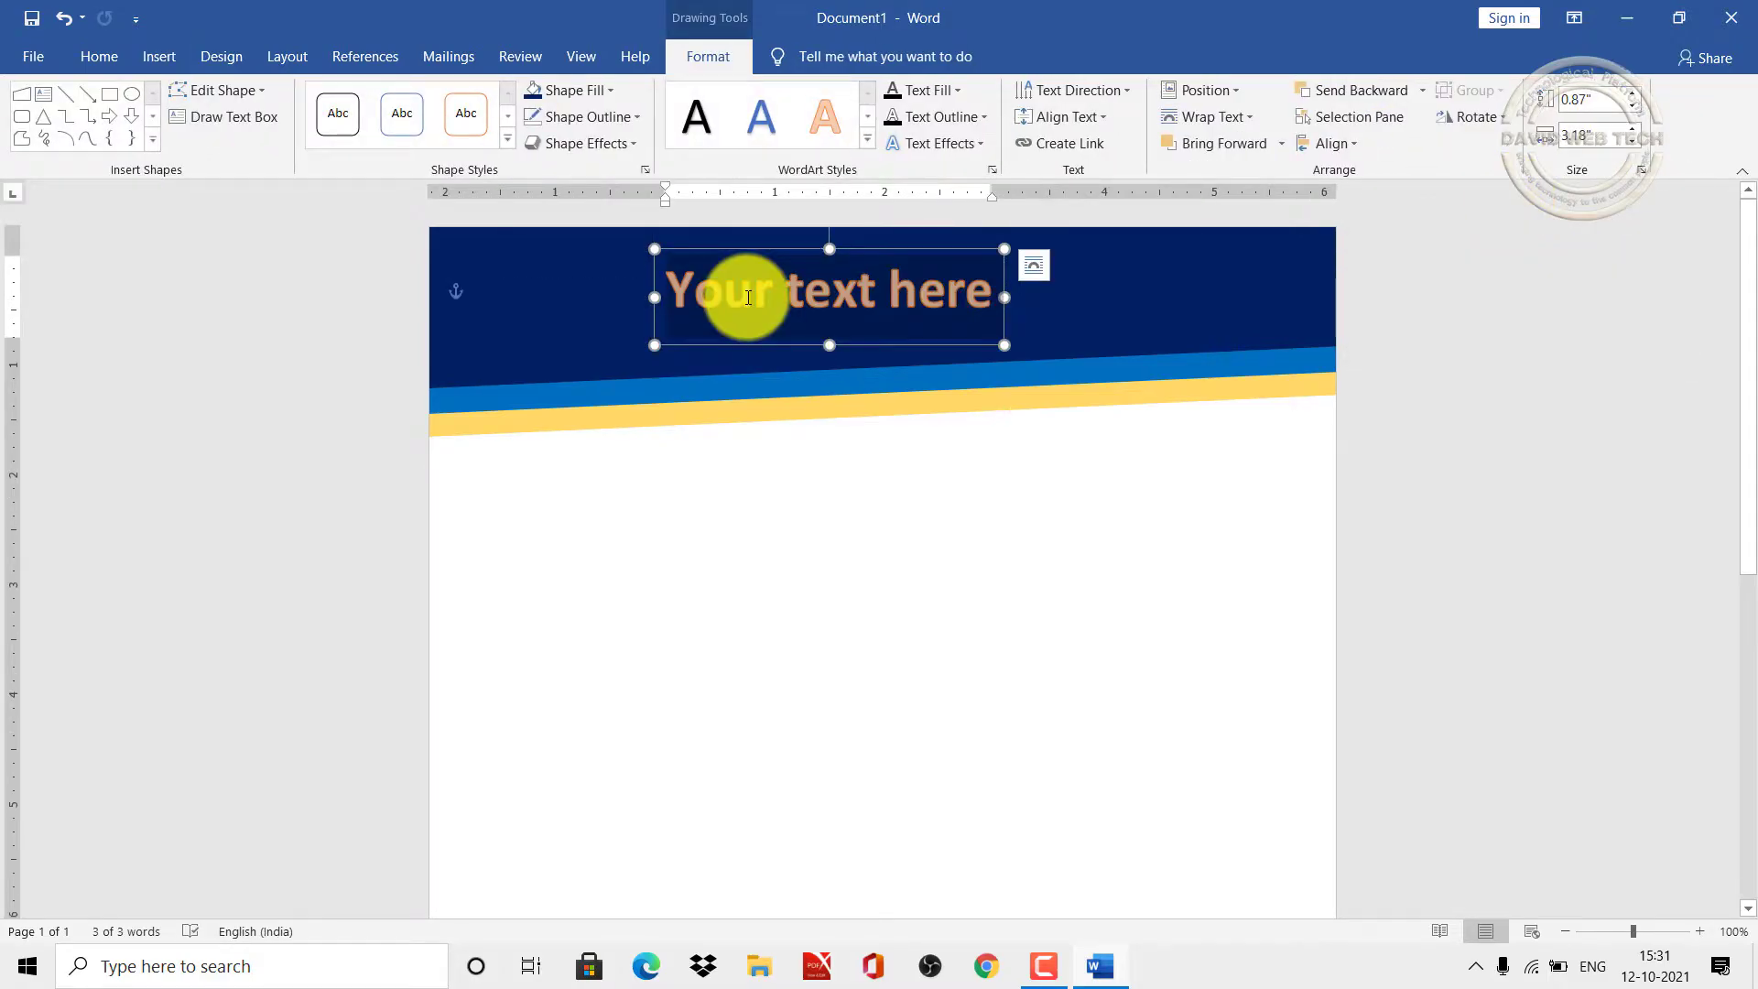
type("David")
key("BackSpace")
key("BackSpace")
type("id We")
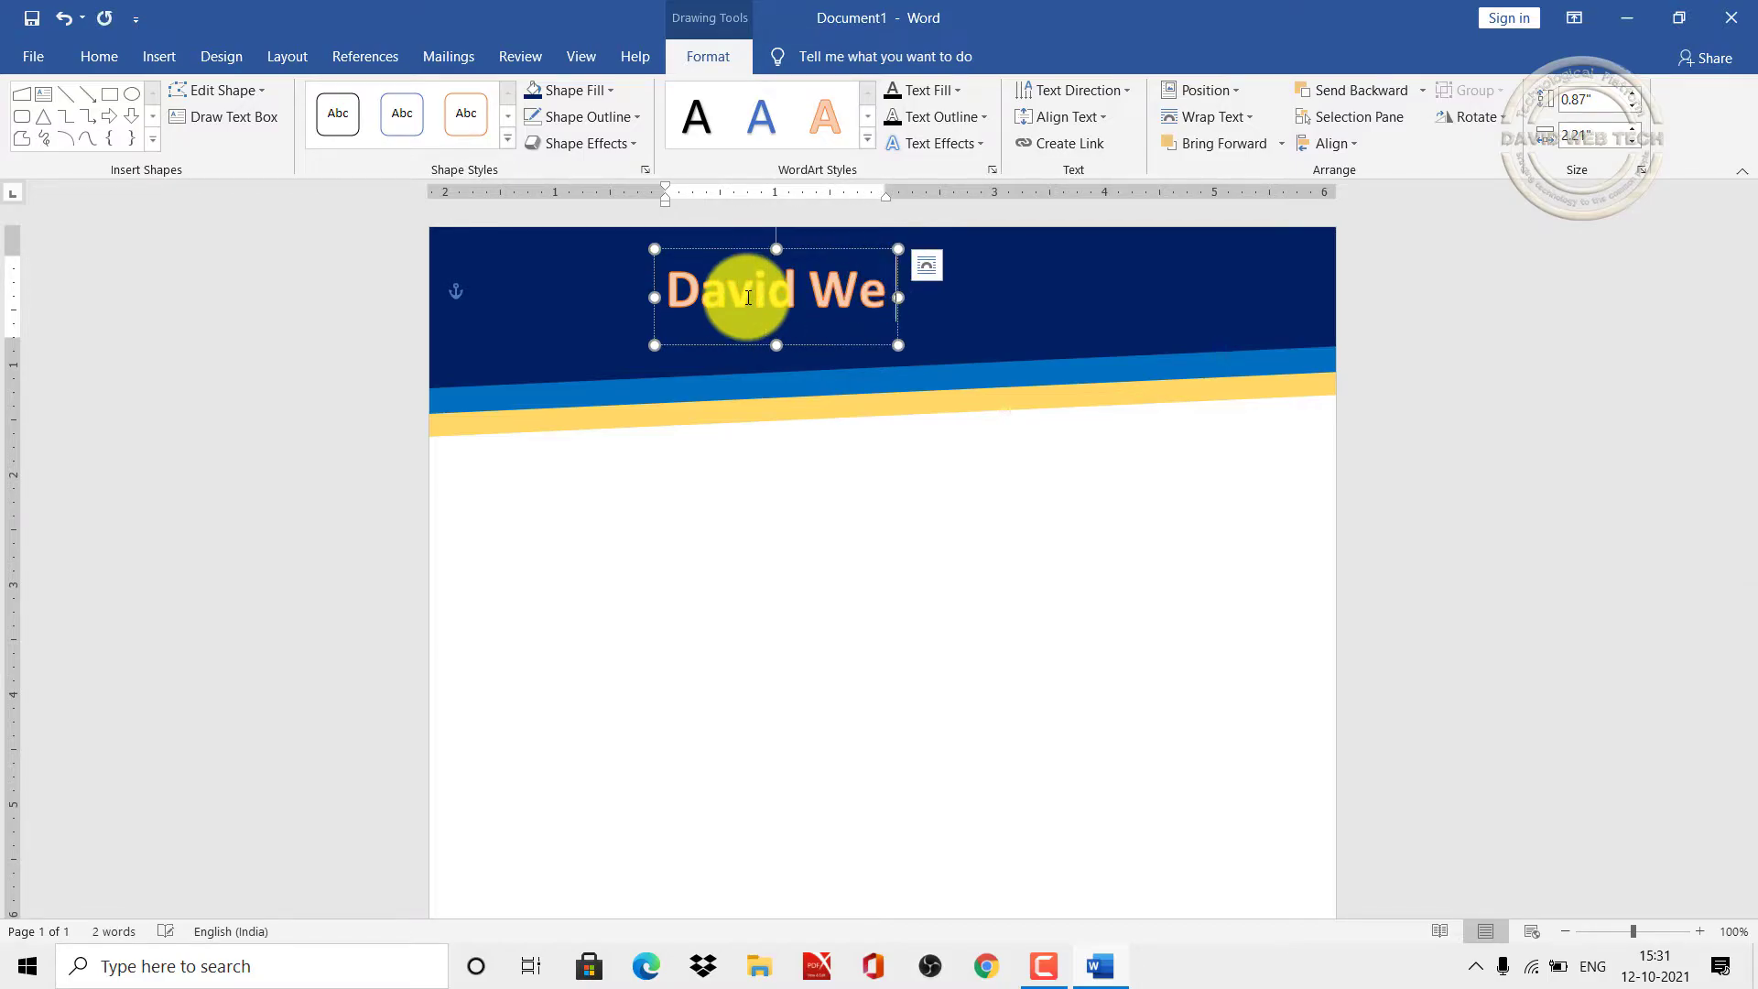
type("b Tech")
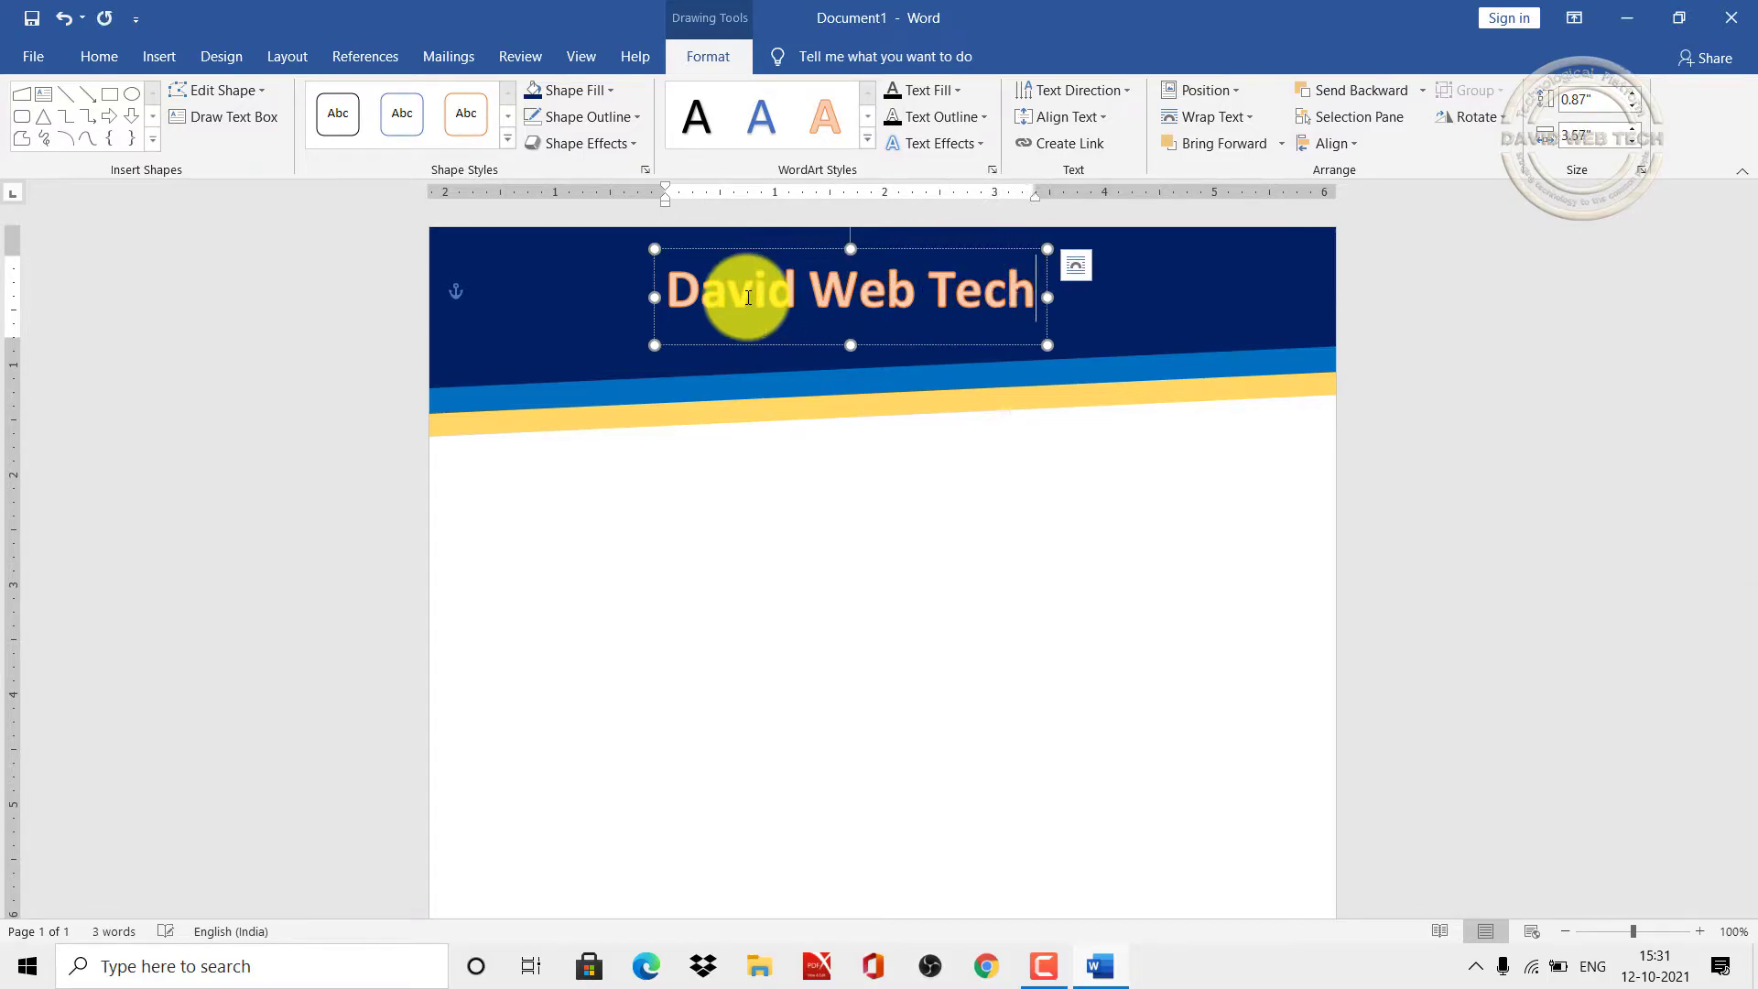
Step: Centre the 36-pt WordArt heading within the navy header band
left_click(566, 527)
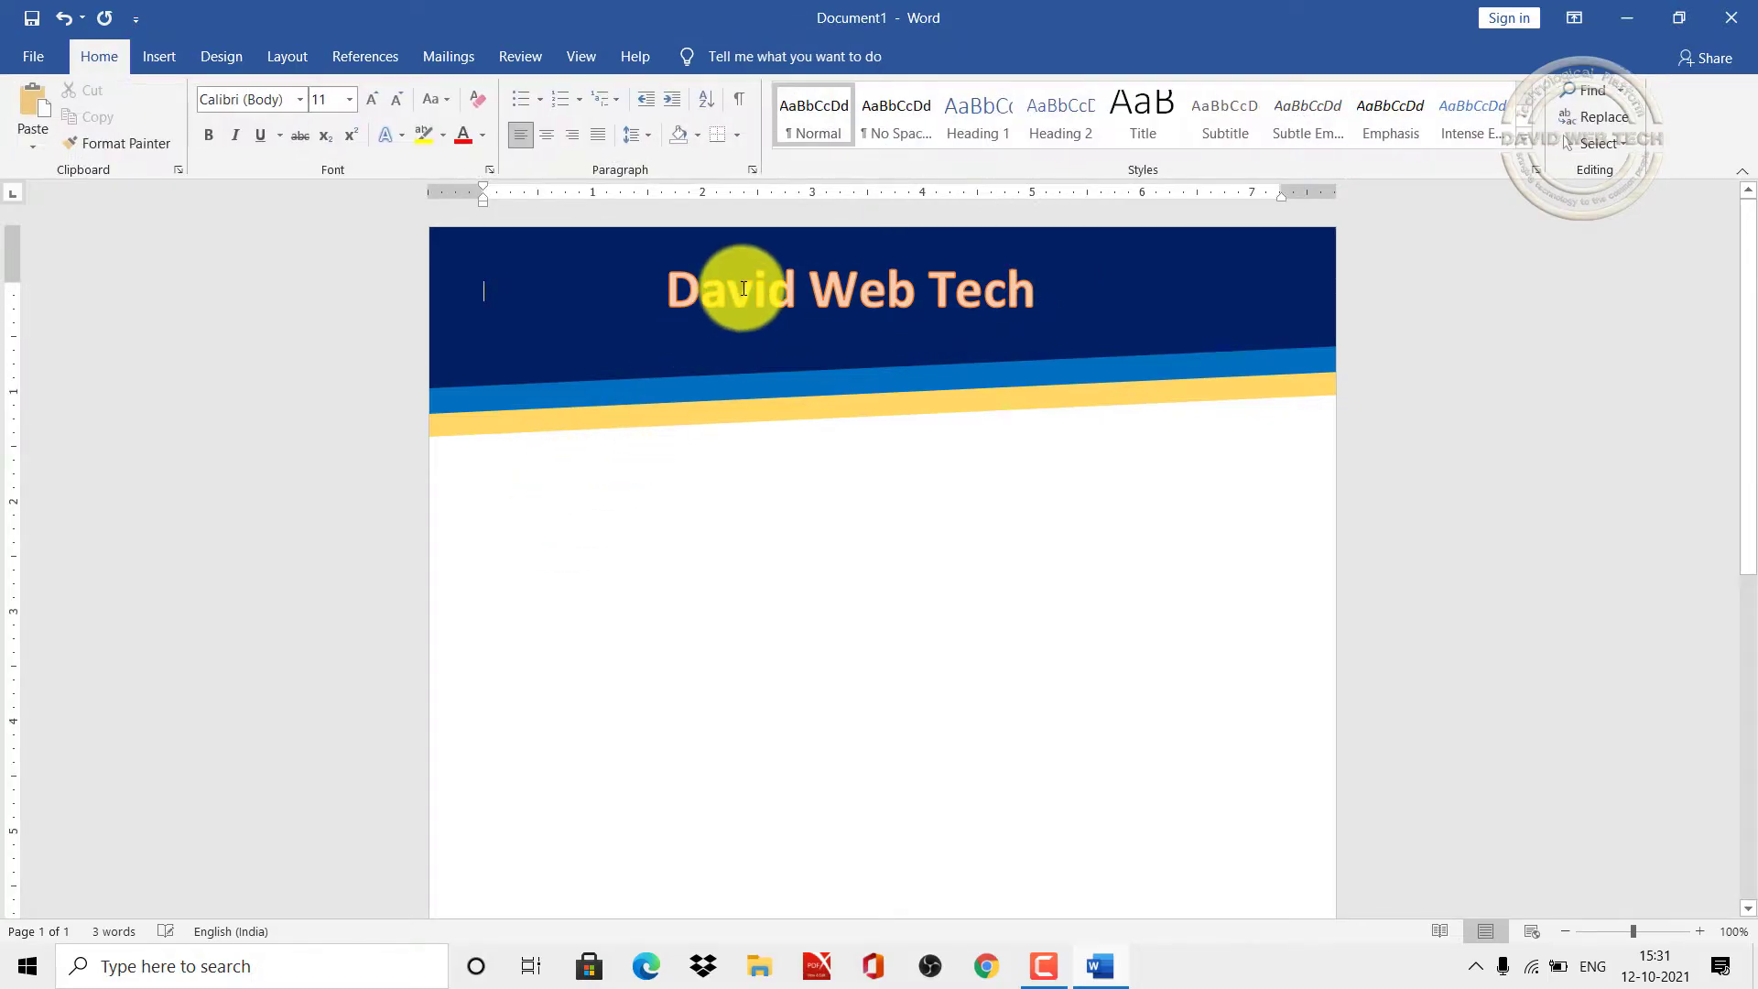
left_click(744, 288)
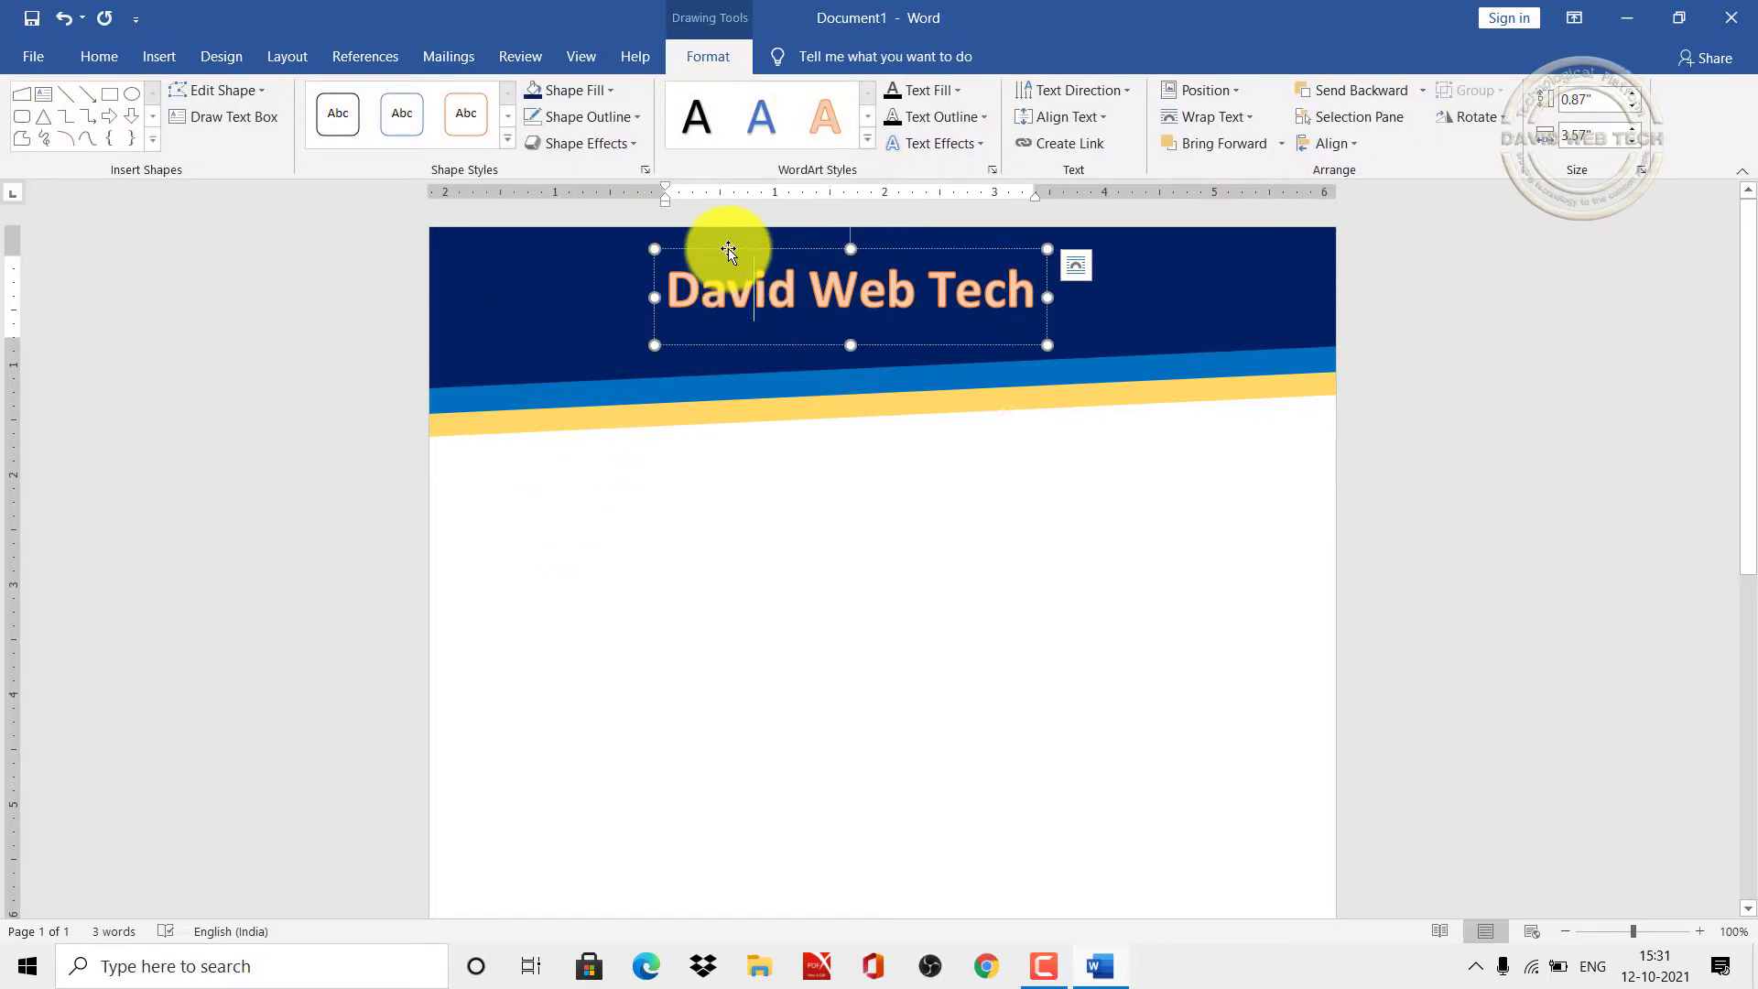
left_click_drag(730, 251, 758, 245)
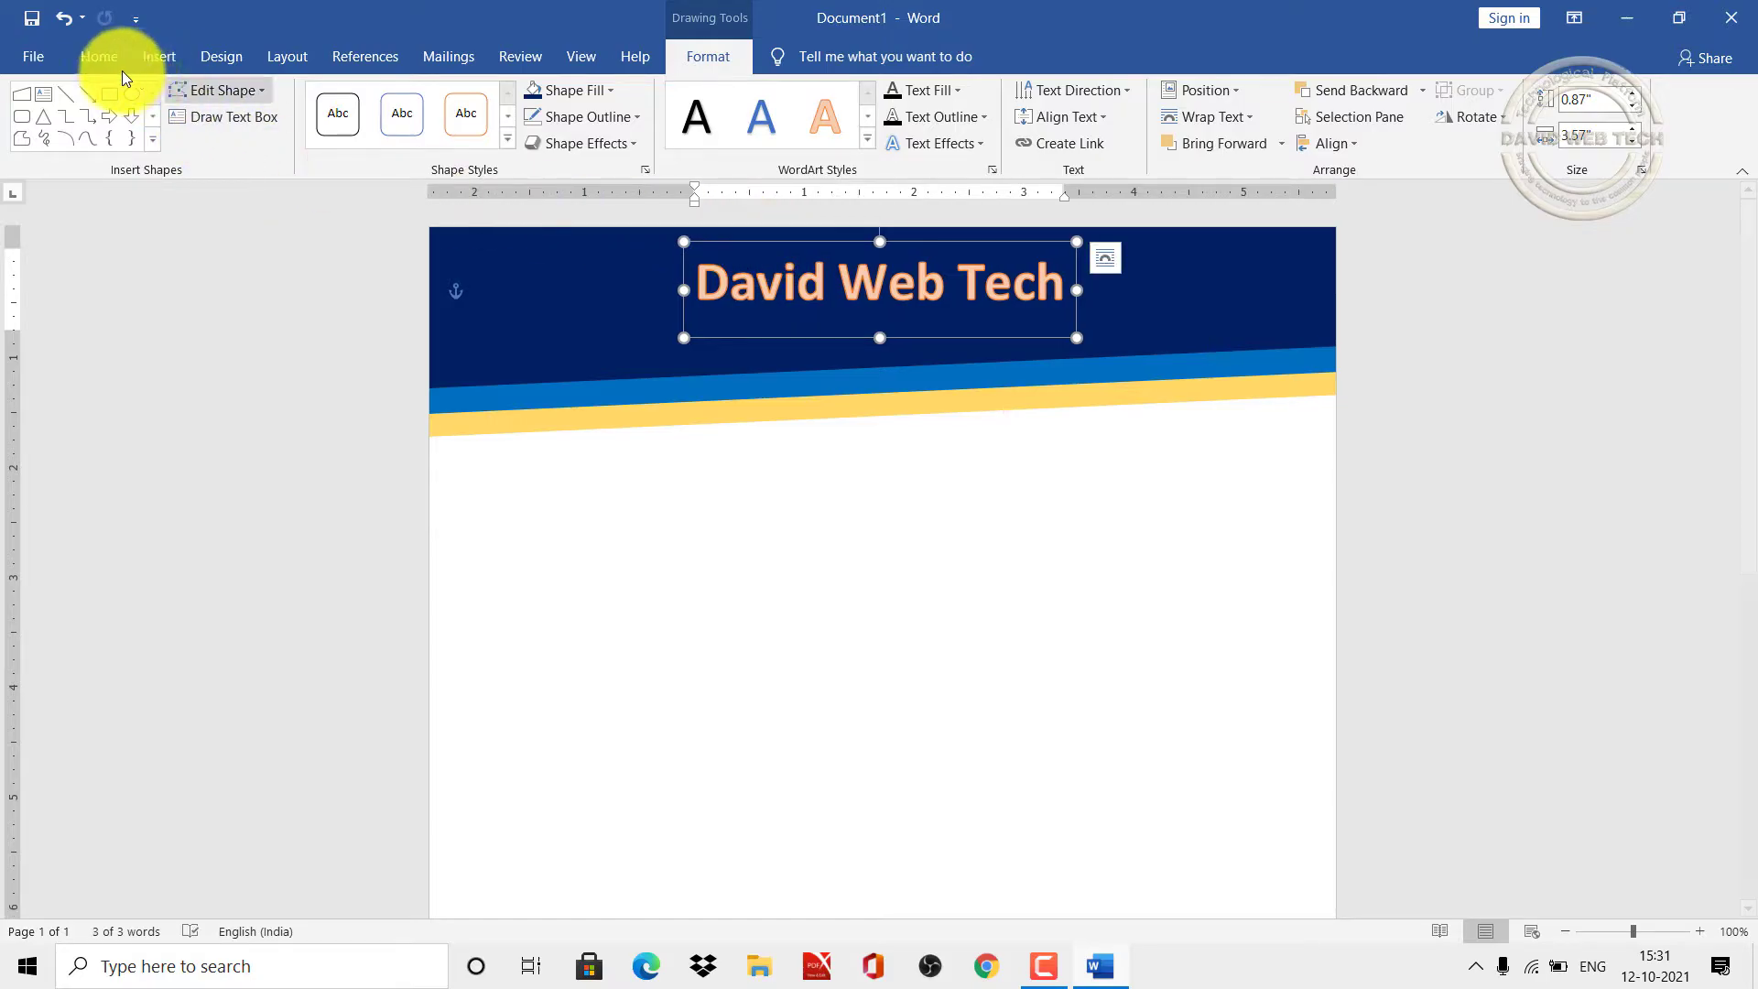
left_click(112, 58)
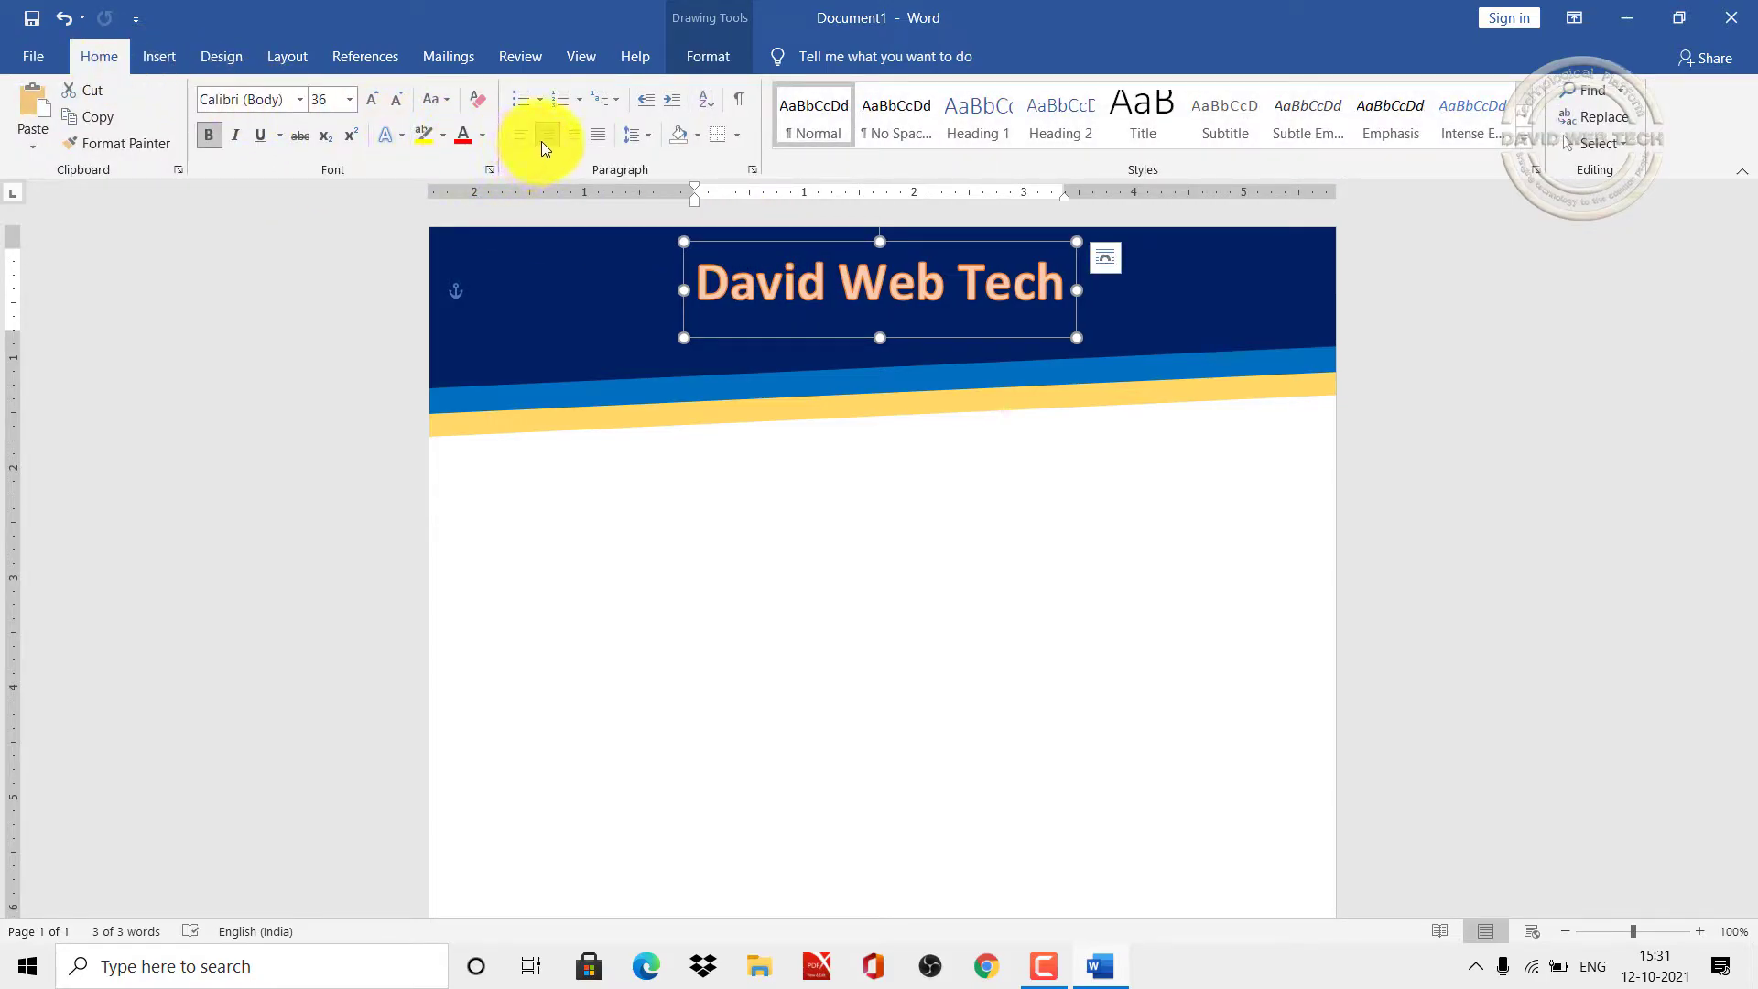
key("Escape")
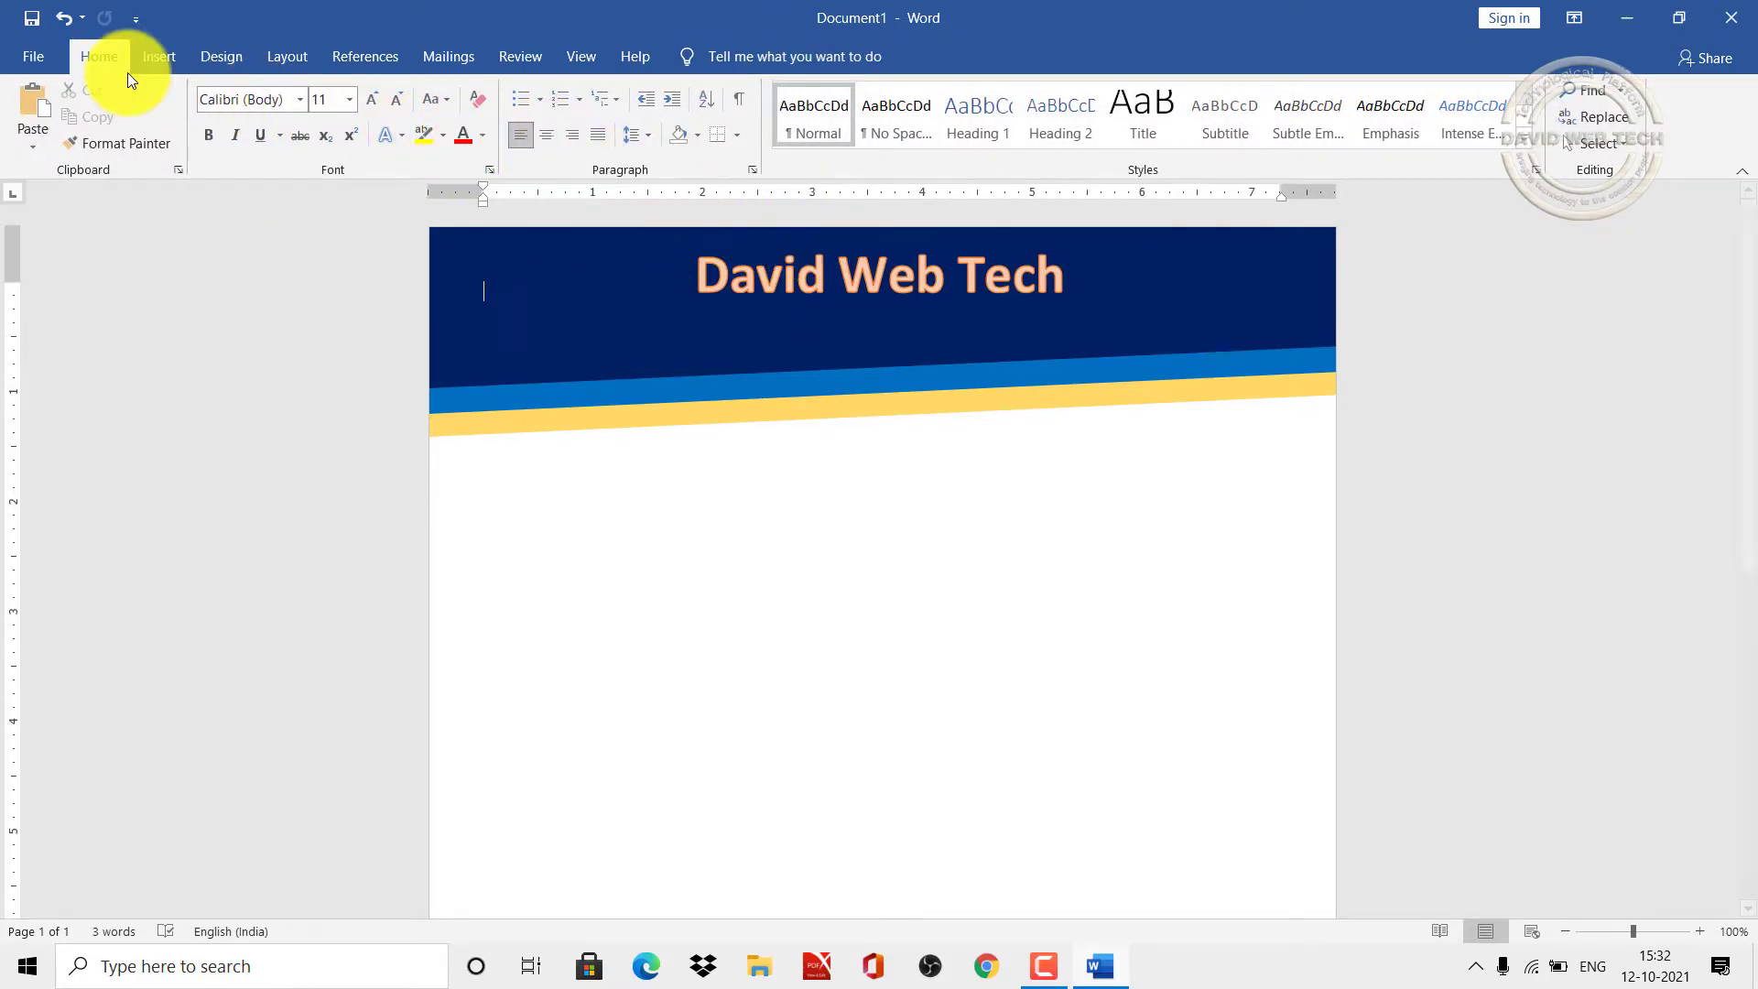
left_click(160, 61)
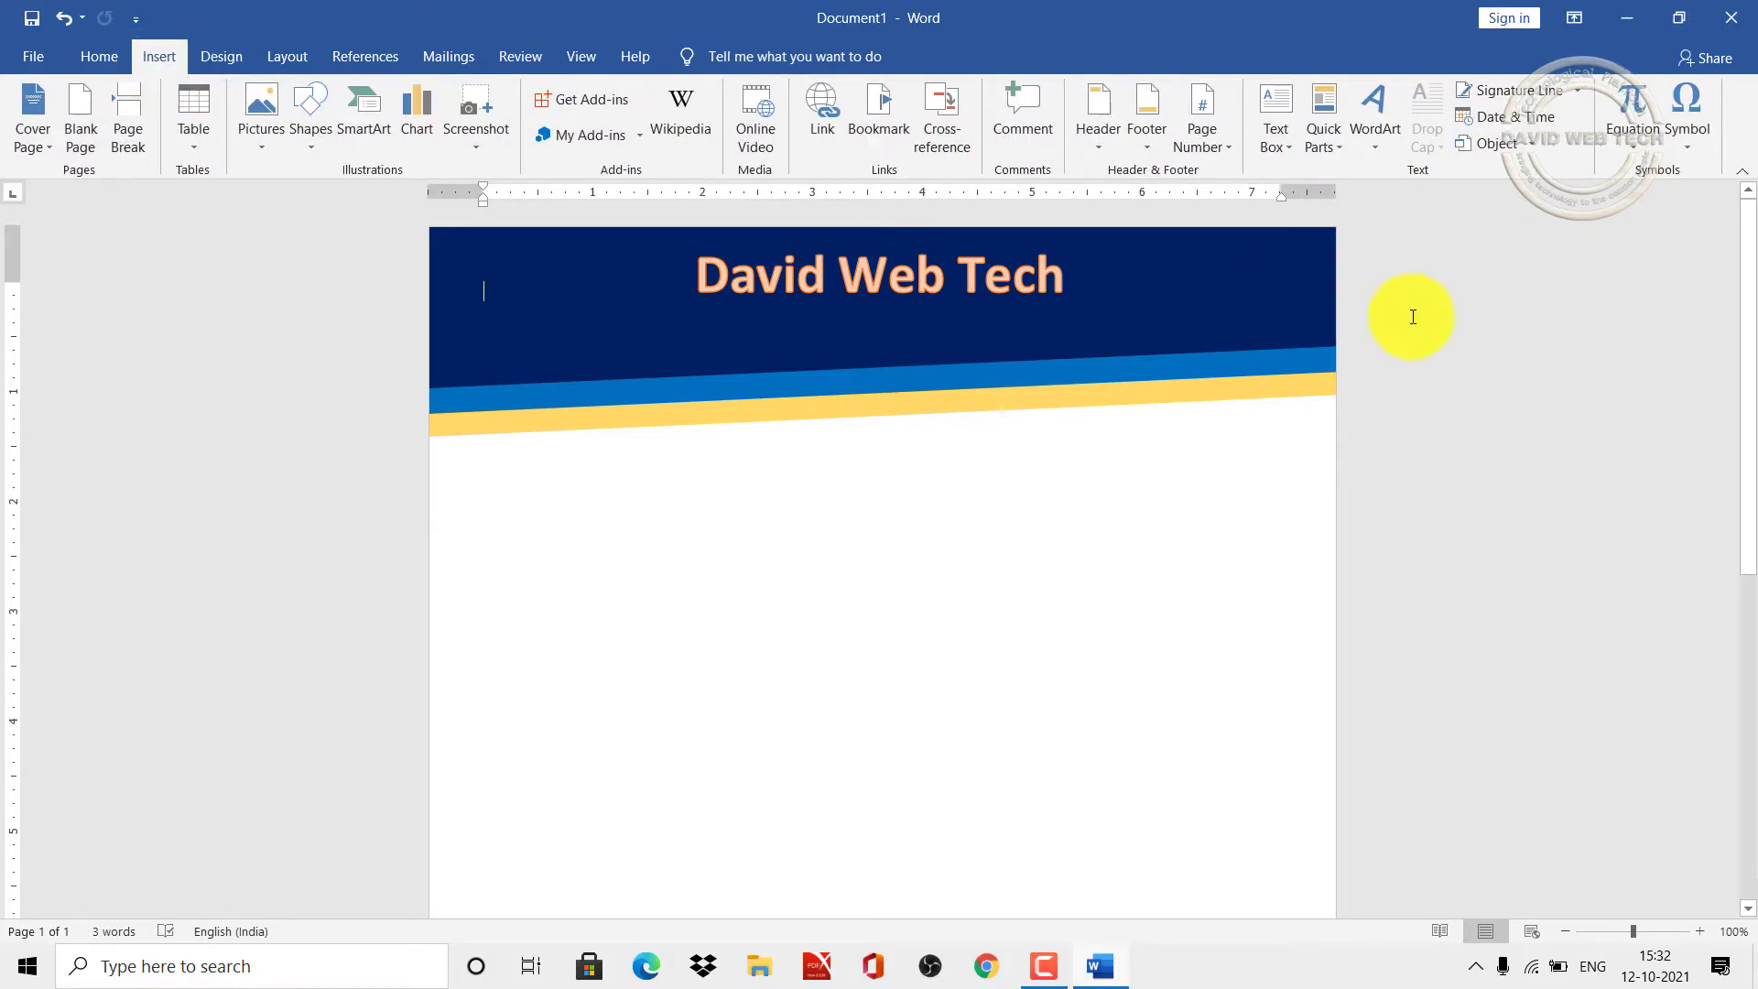
Step: Draw a text box beneath the heading with no outline and no fill
left_click(1288, 143)
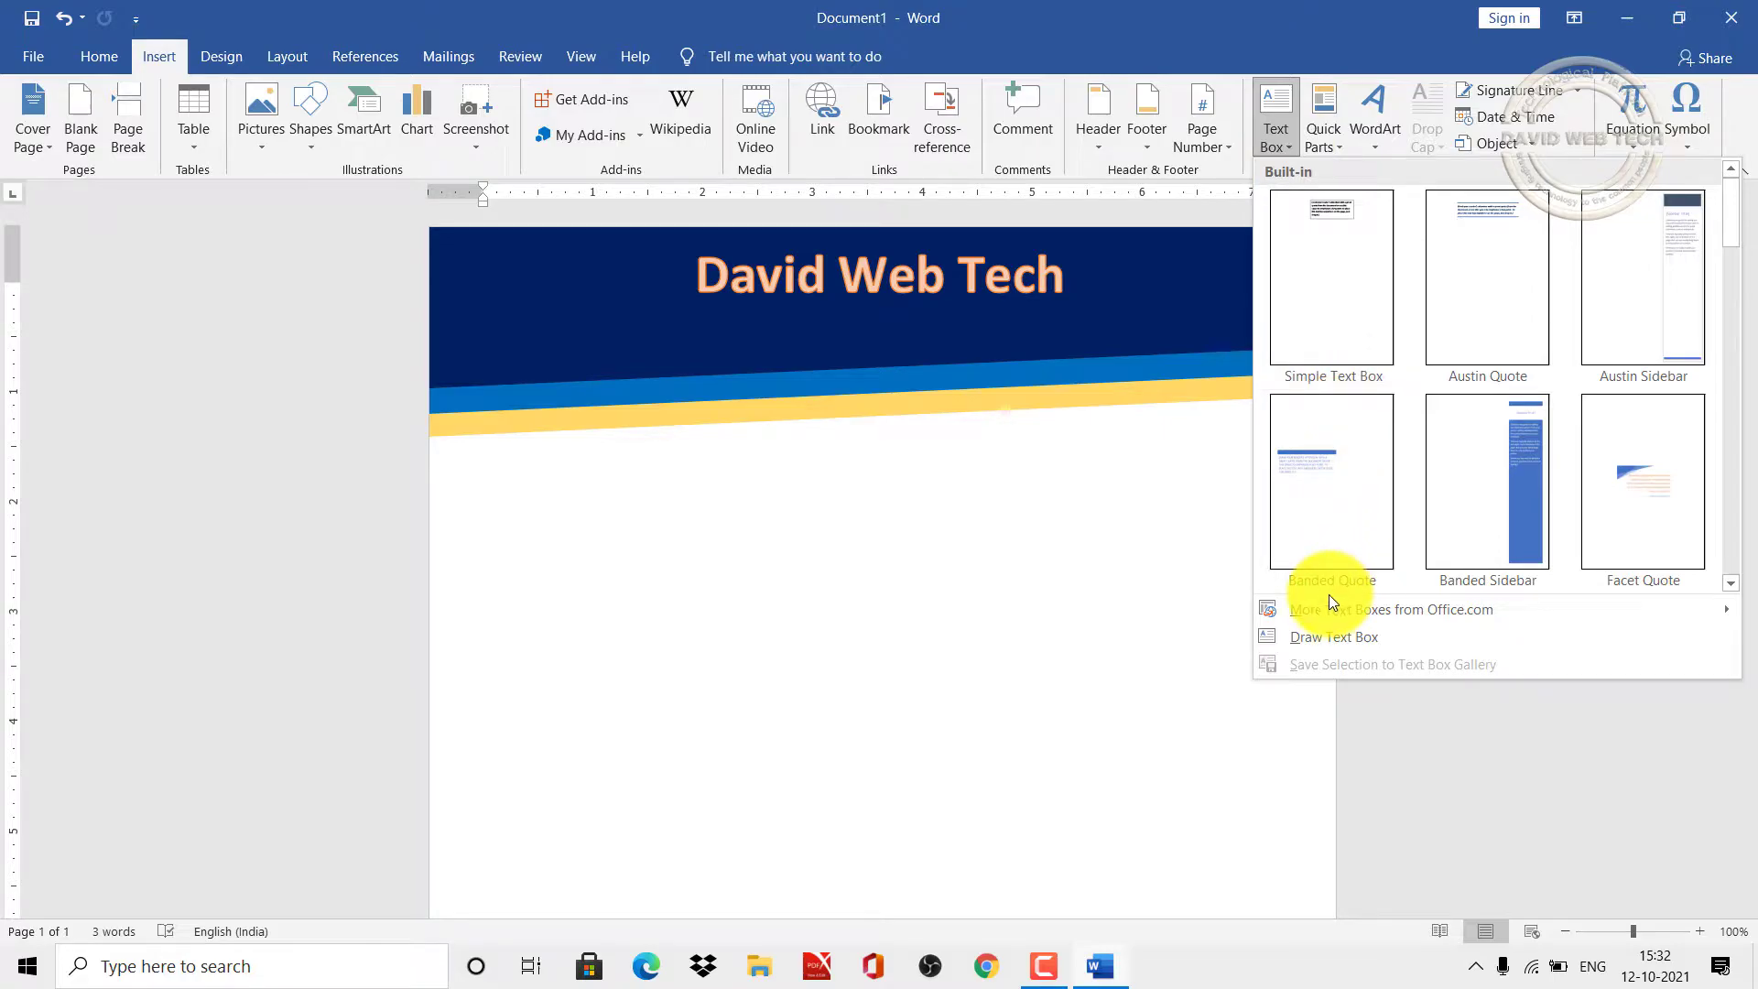
left_click(1371, 634)
mouse_move(625, 314)
left_mouse_down()
mouse_move(840, 314)
mouse_move(1077, 357)
mouse_move(1248, 321)
mouse_move(1217, 357)
mouse_move(1194, 352)
left_mouse_up()
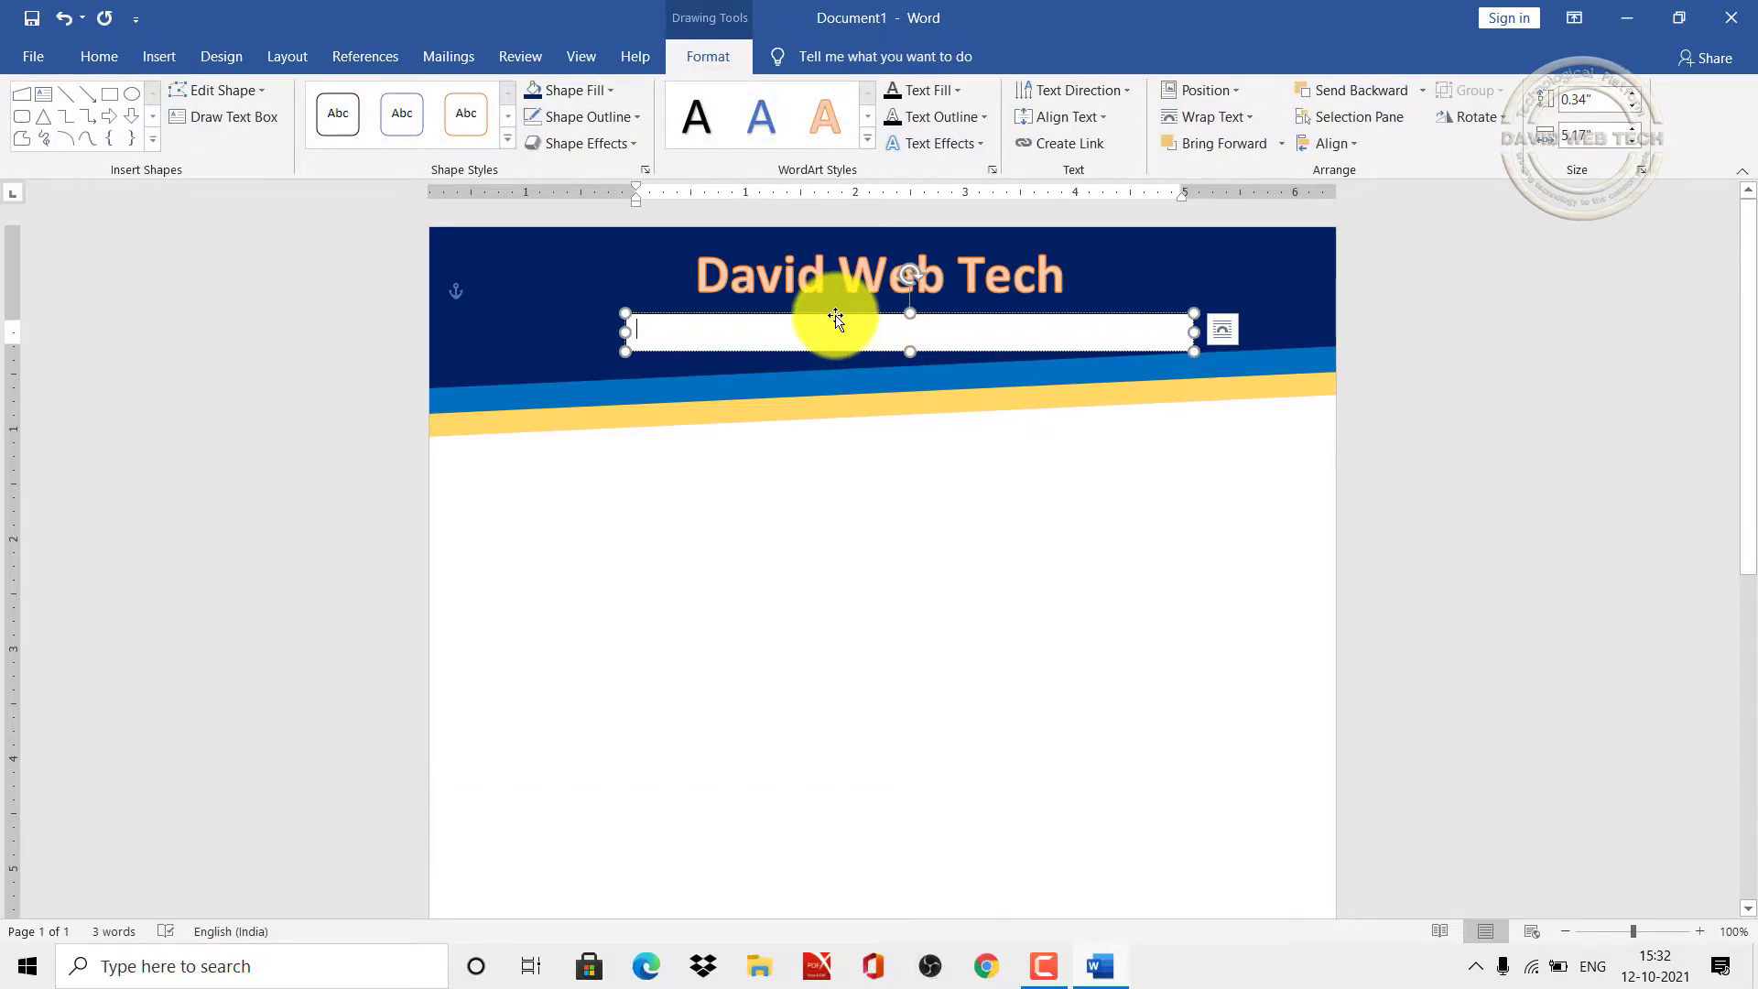
left_click(588, 116)
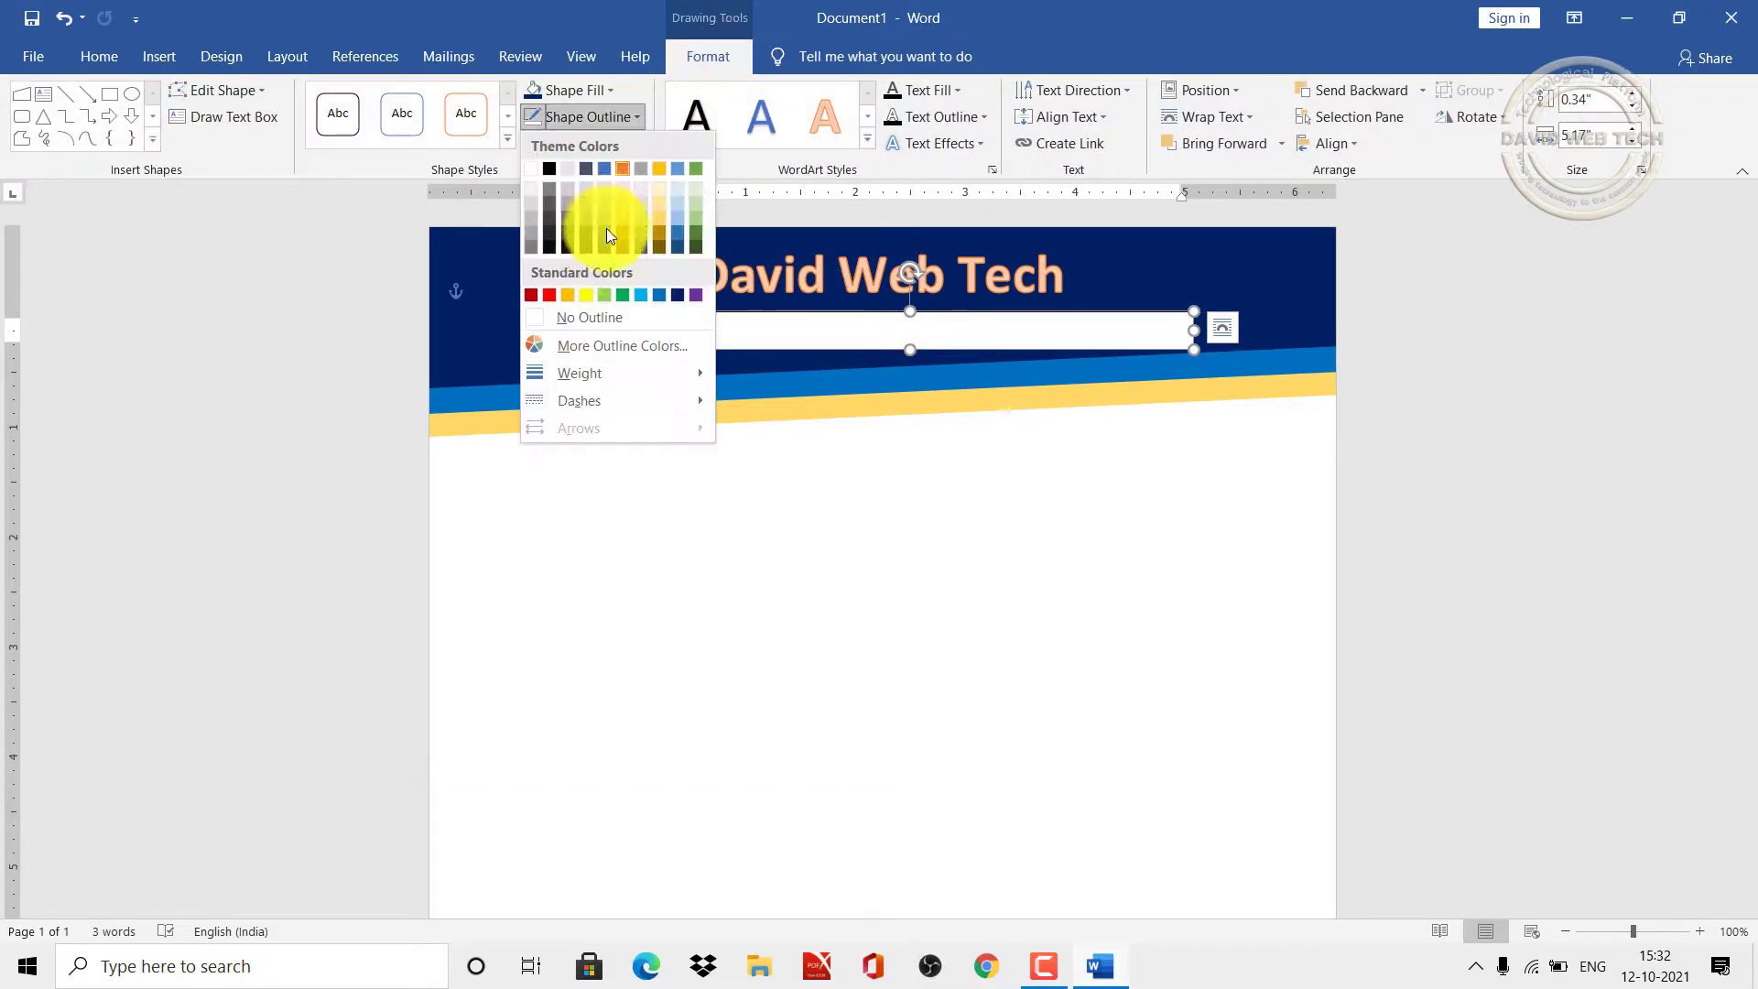
left_click(591, 318)
left_click(606, 85)
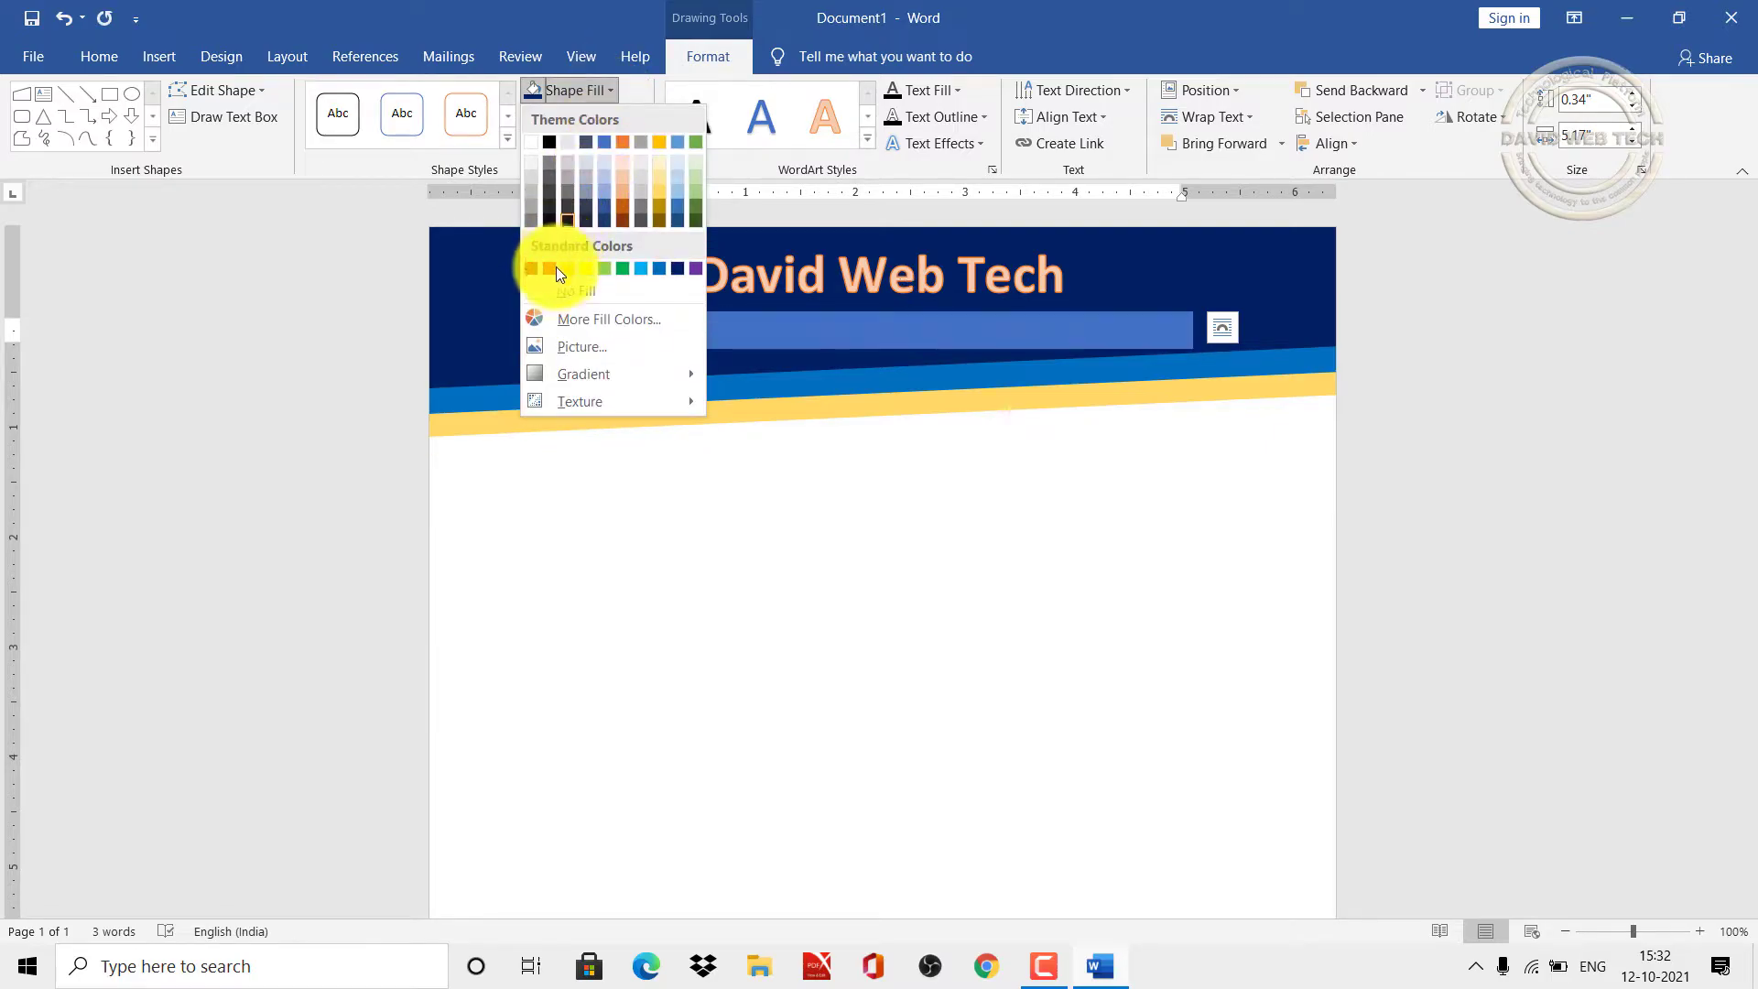
left_click(559, 291)
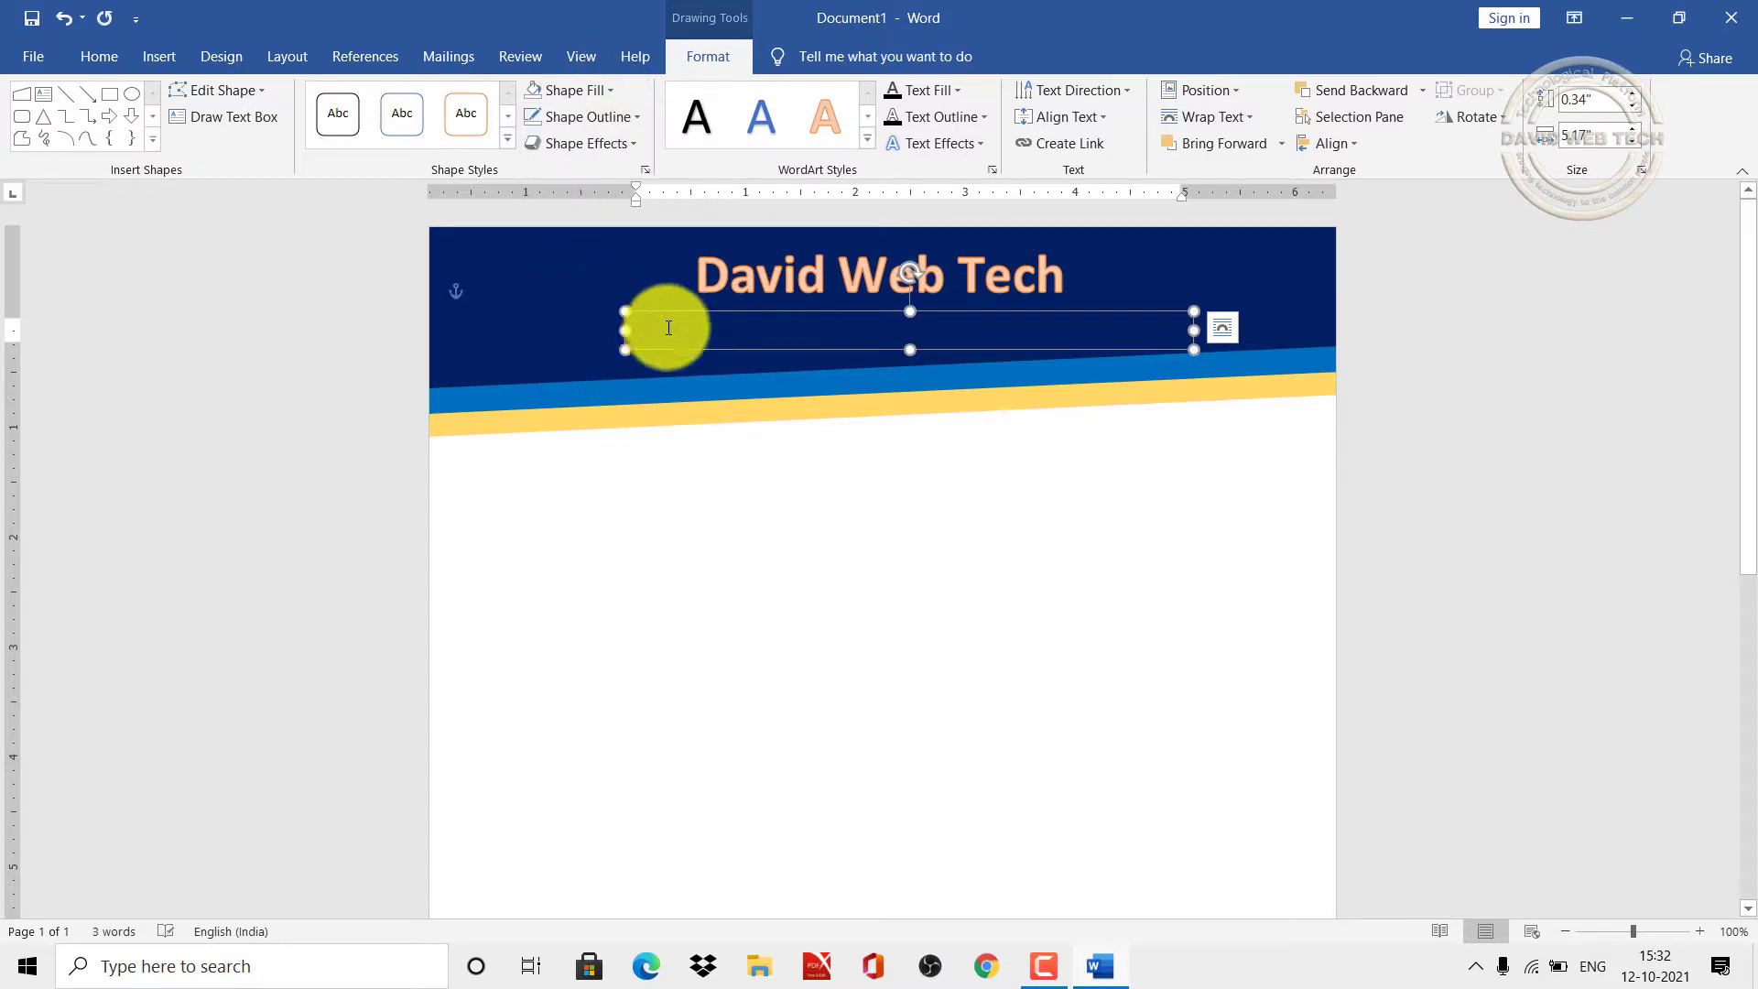
Step: Type the company's street address line in white, 14 pt text
left_click(116, 56)
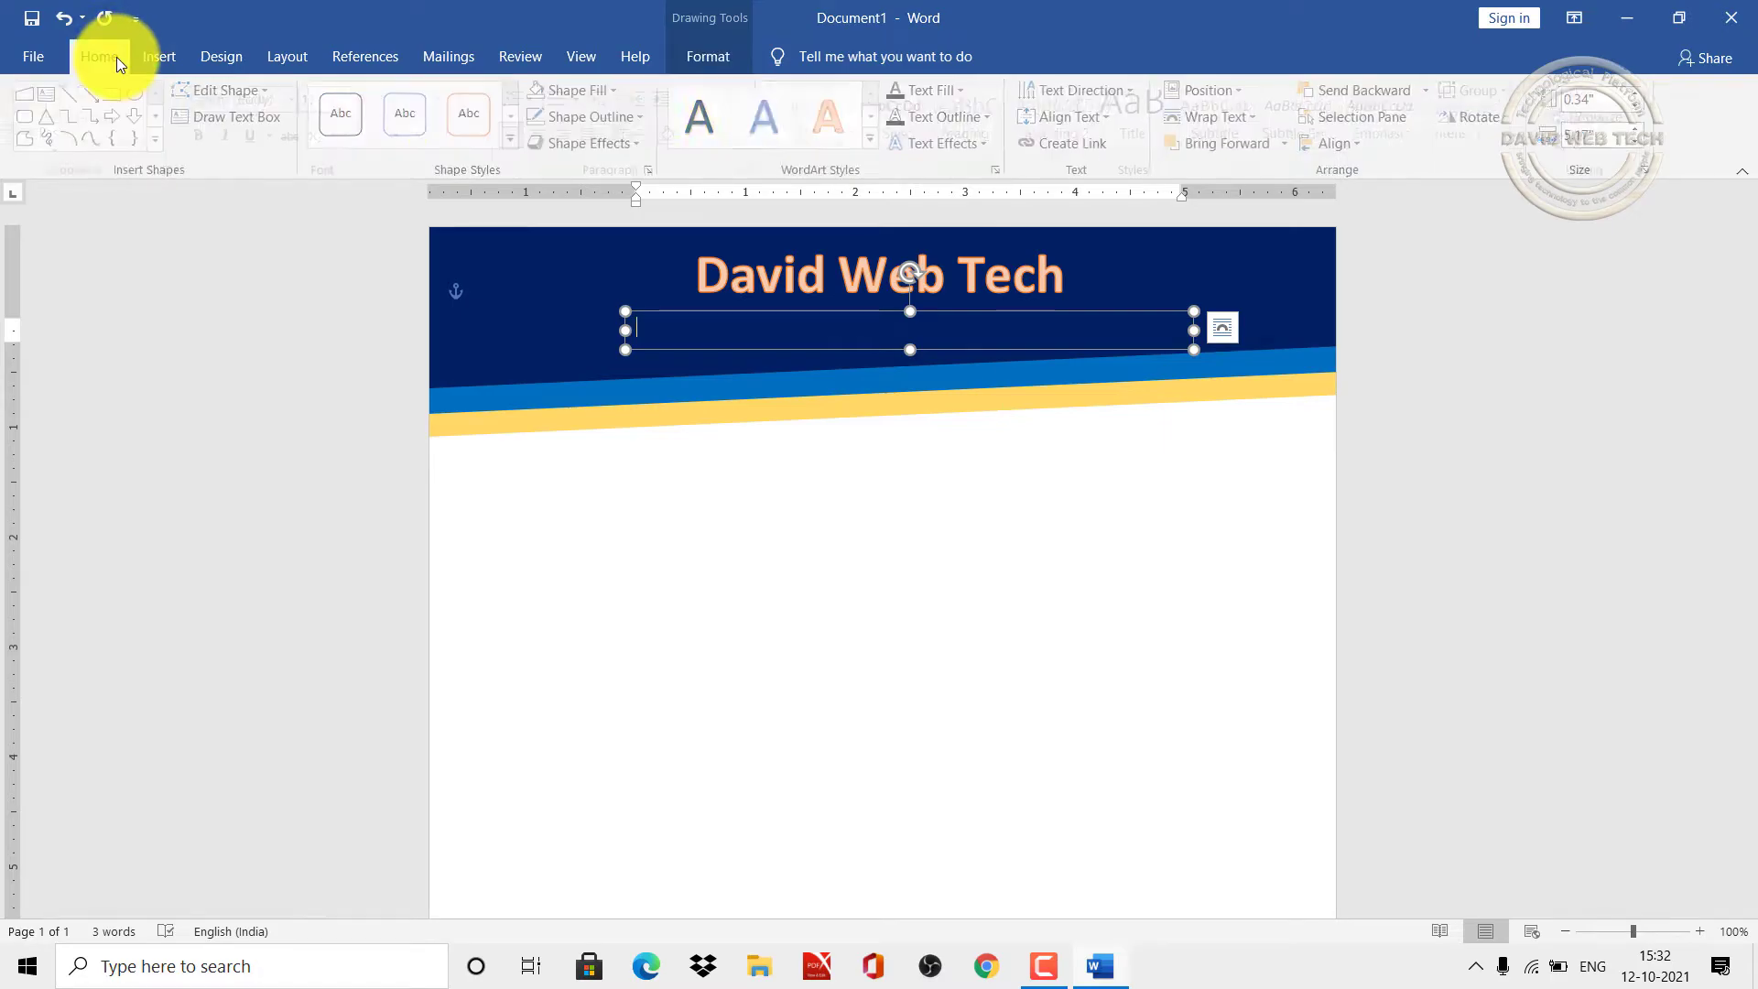
left_click(480, 134)
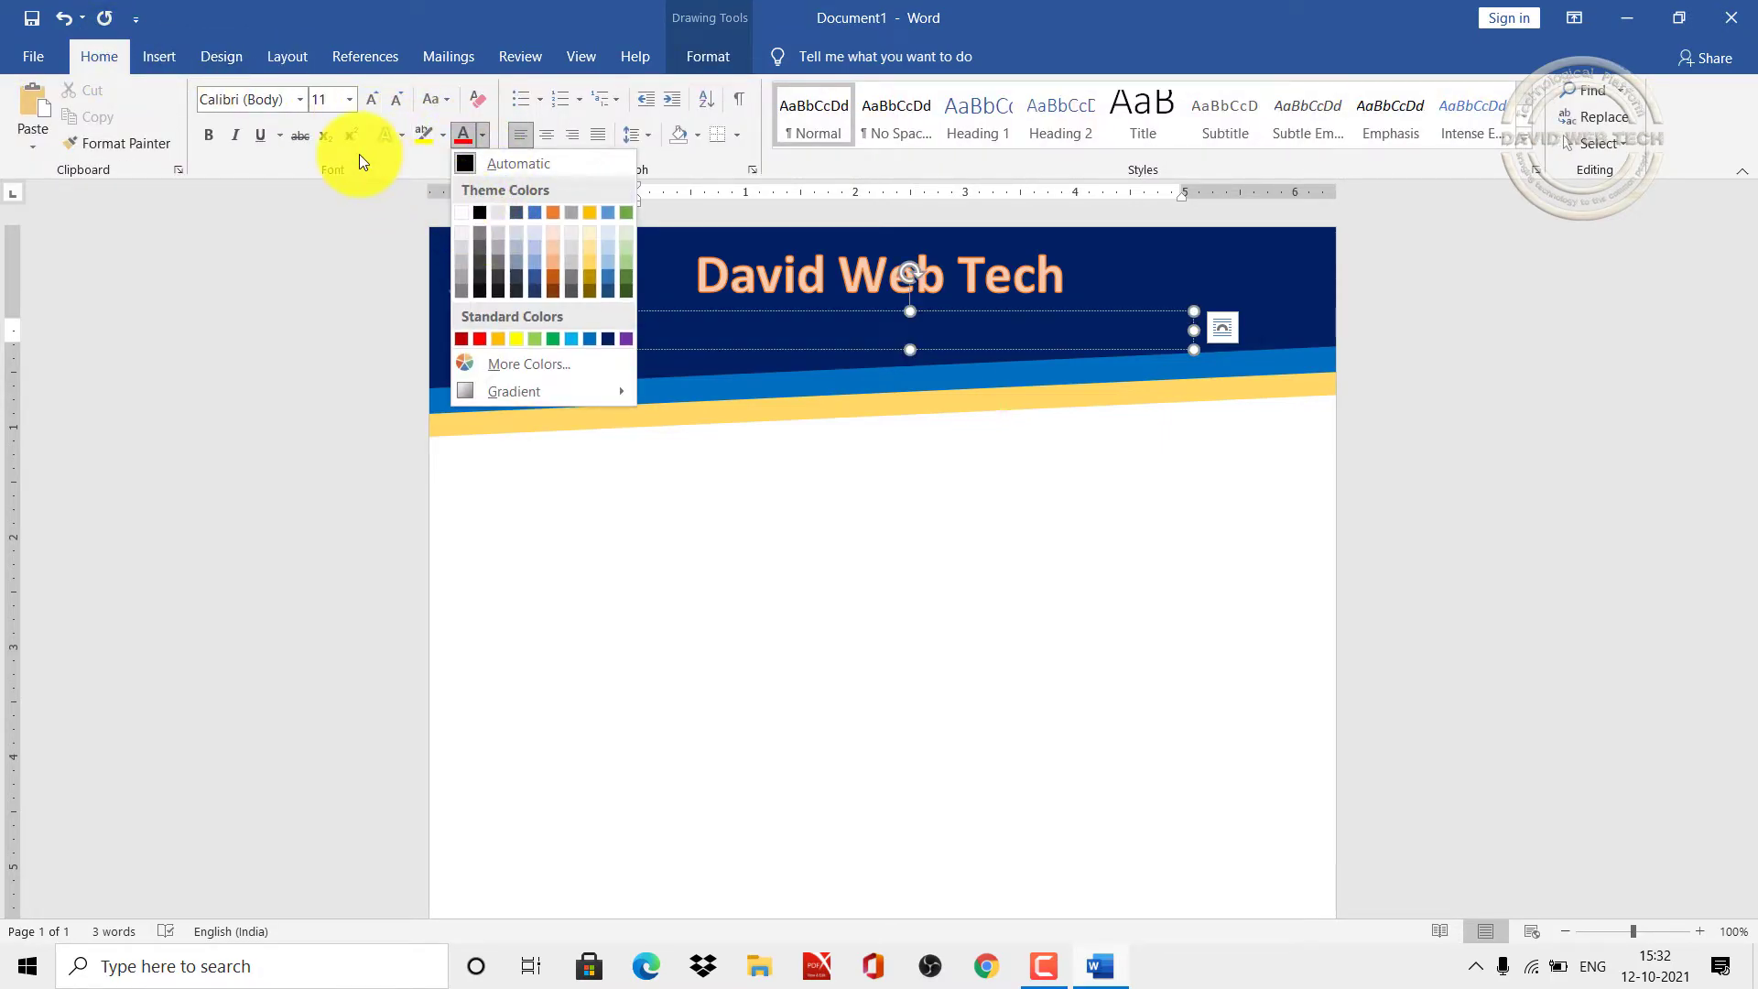
left_click(461, 213)
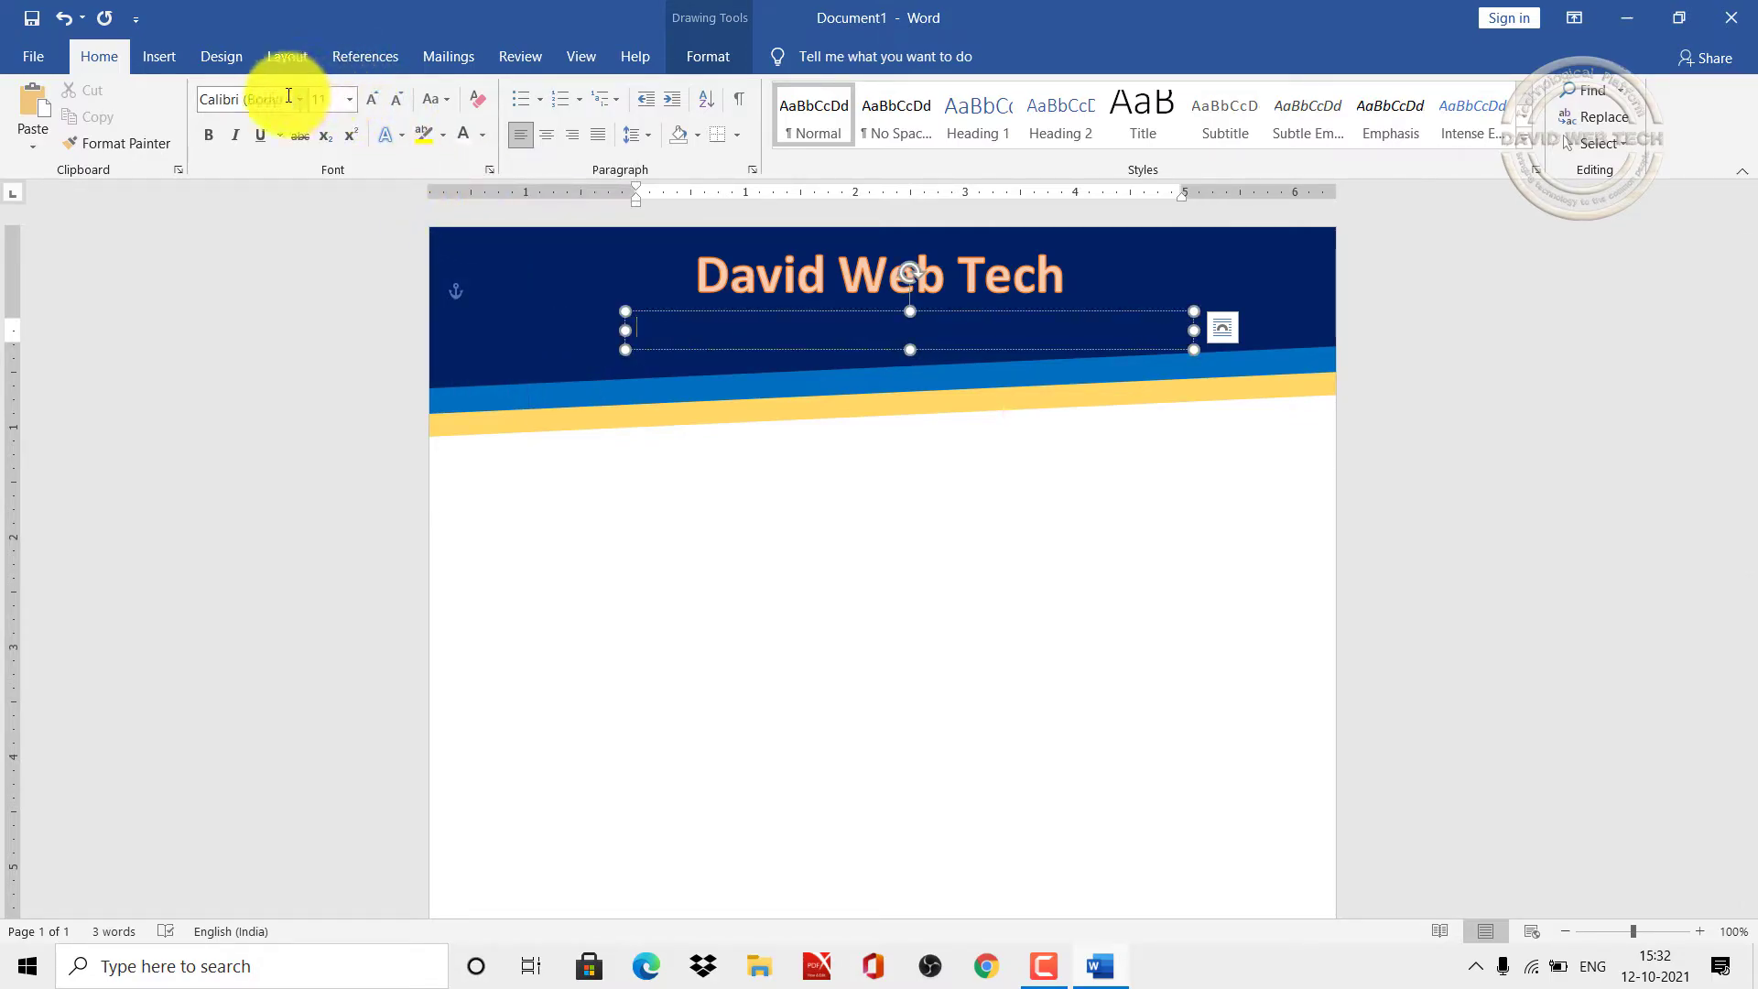
left_click(356, 97)
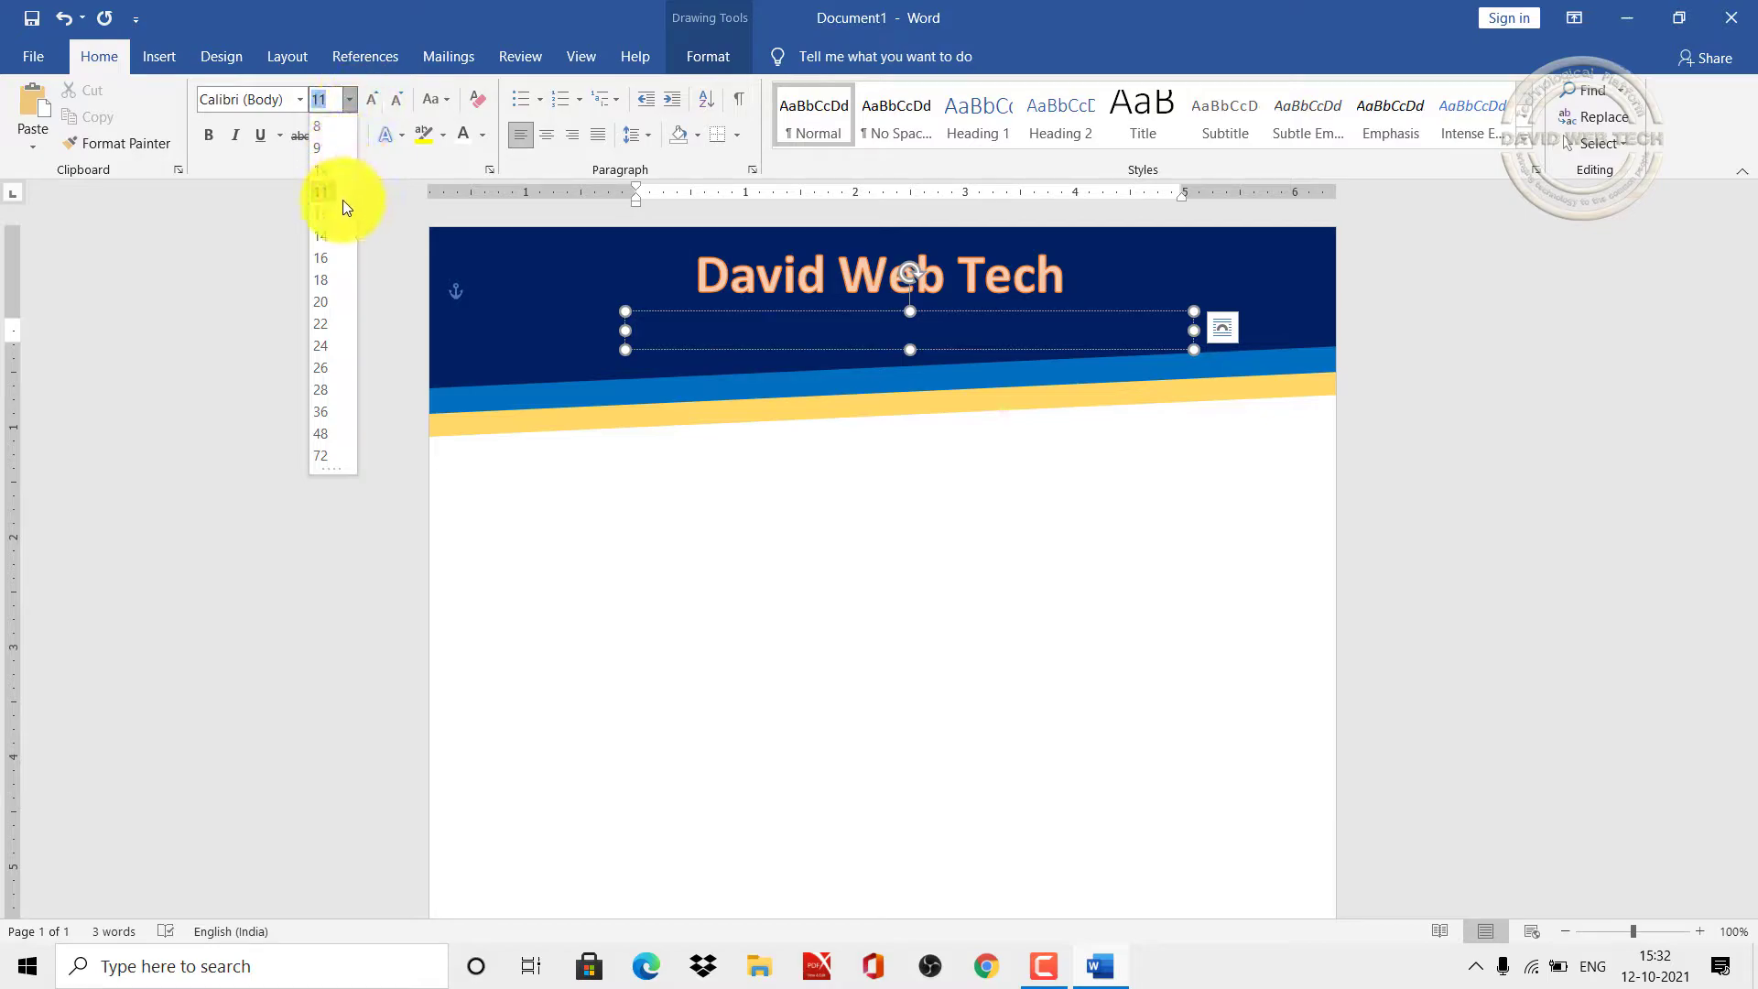
left_click(326, 238)
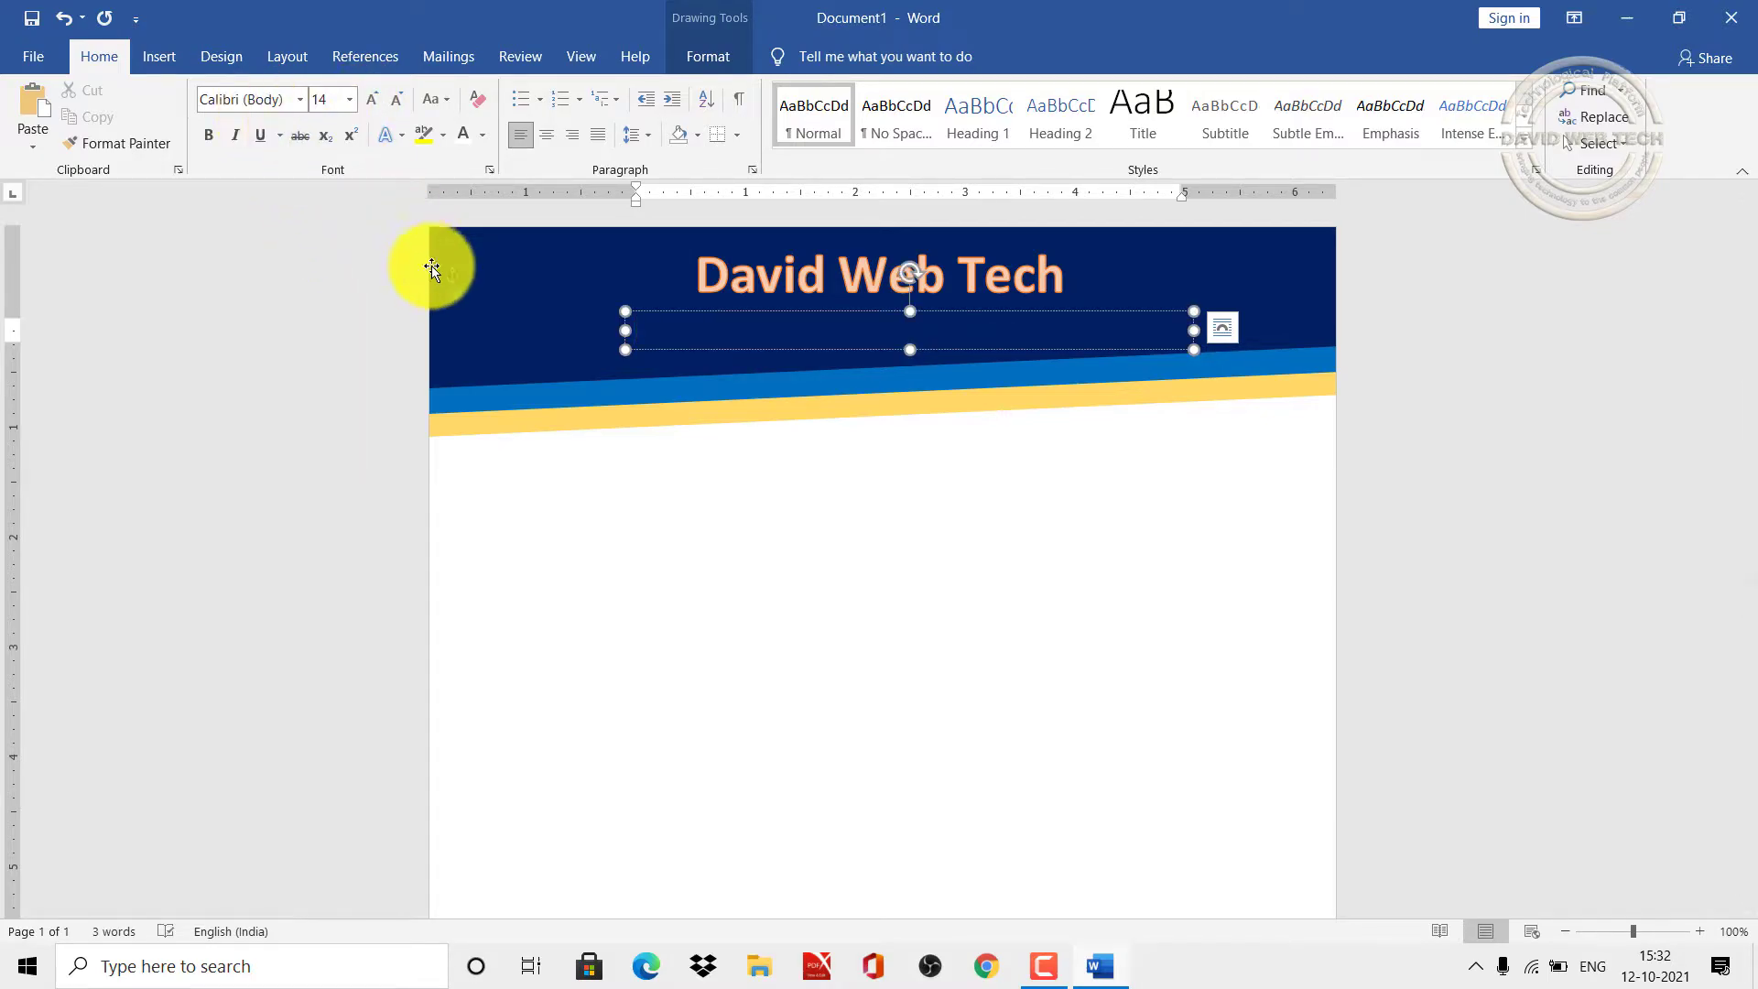
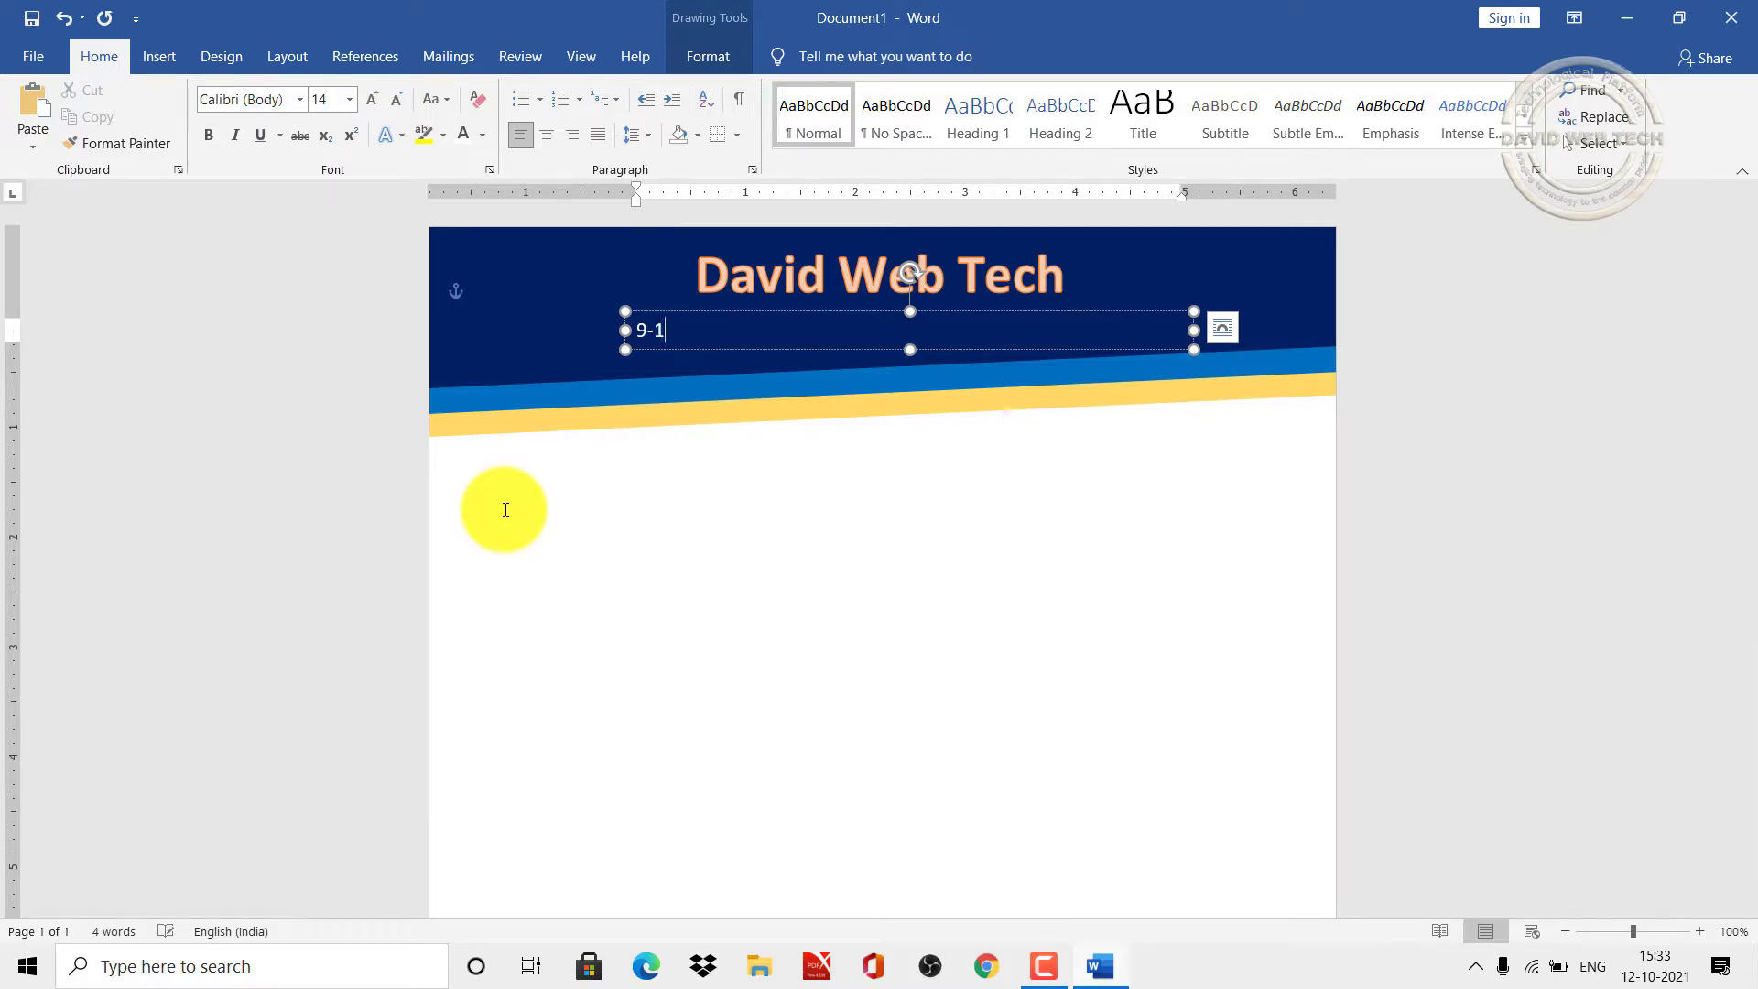
key("Escape")
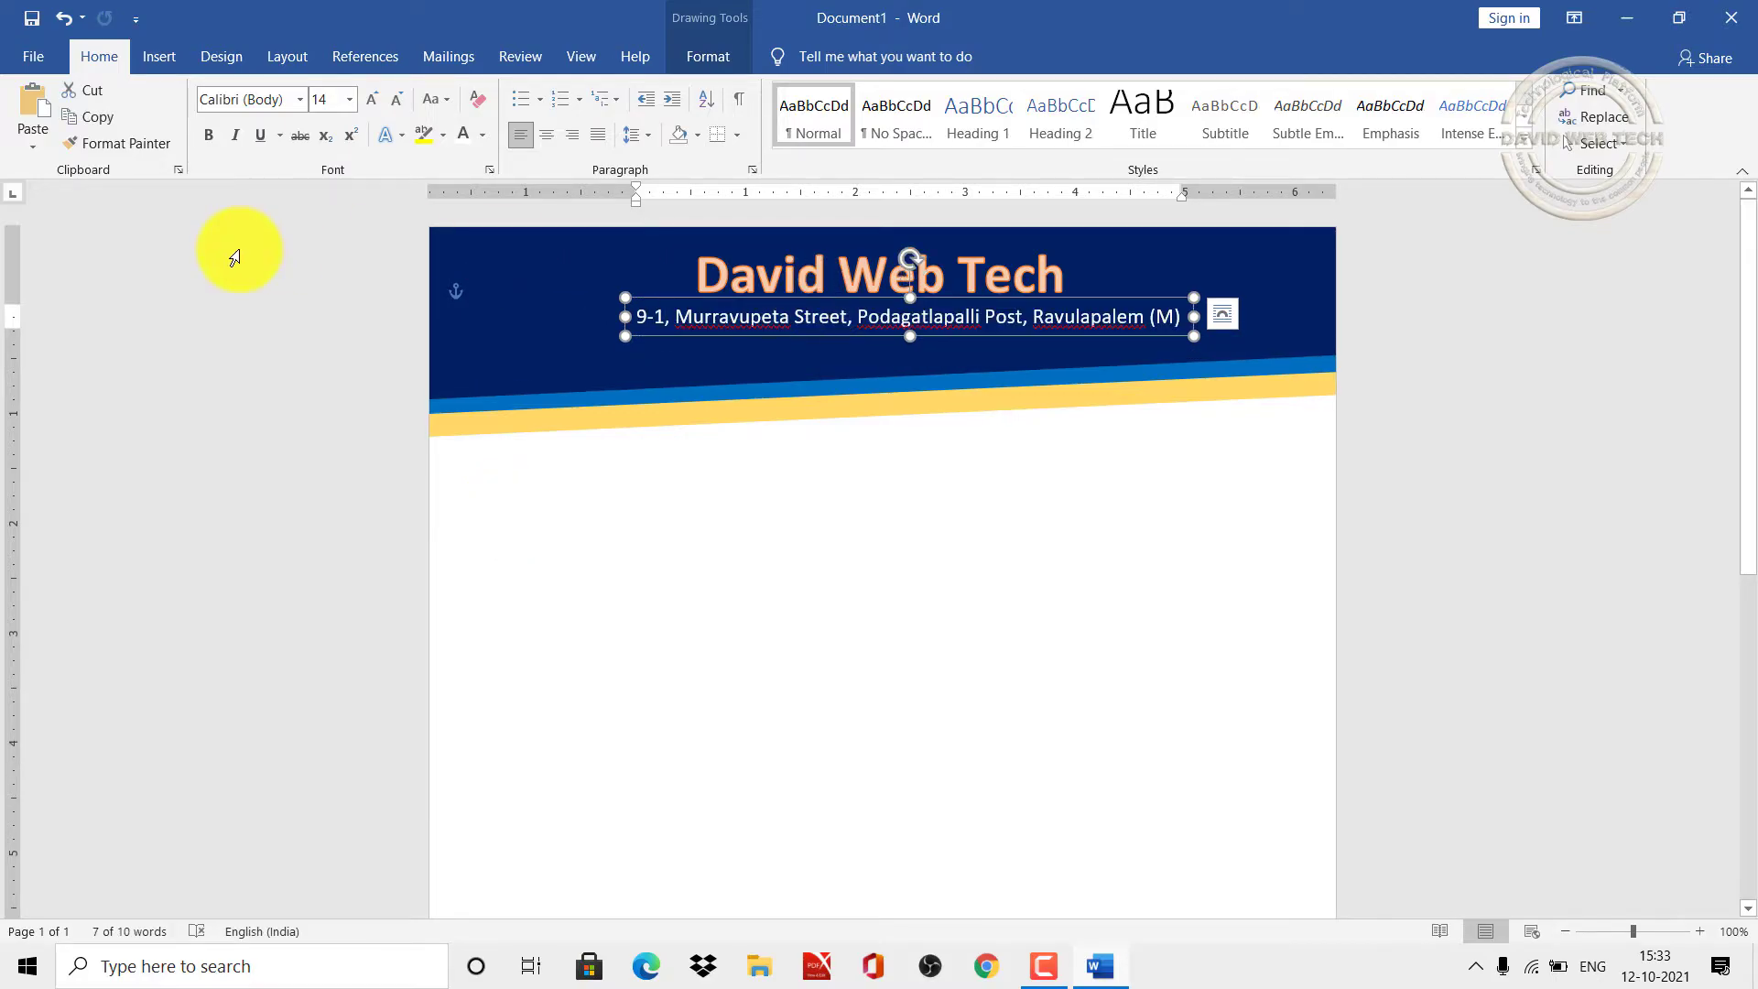
Step: Duplicate the address box for the district, state and PIN line, aligning both under the title
left_click(112, 111)
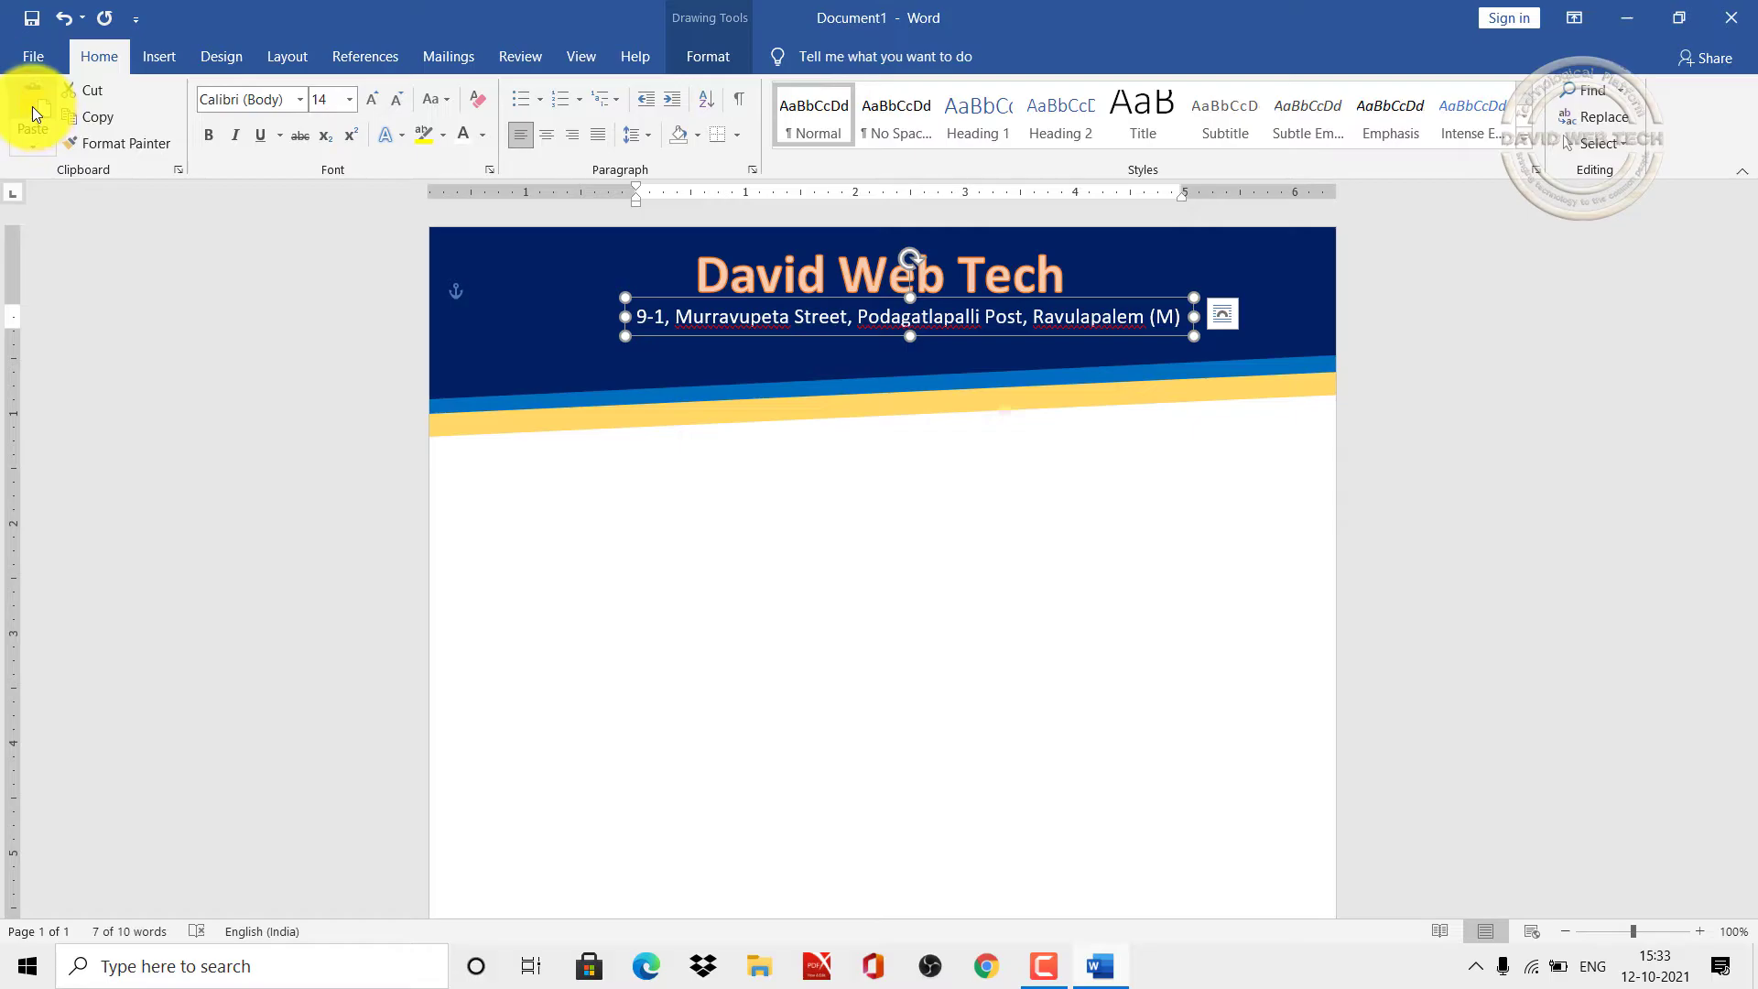
left_click(32, 106)
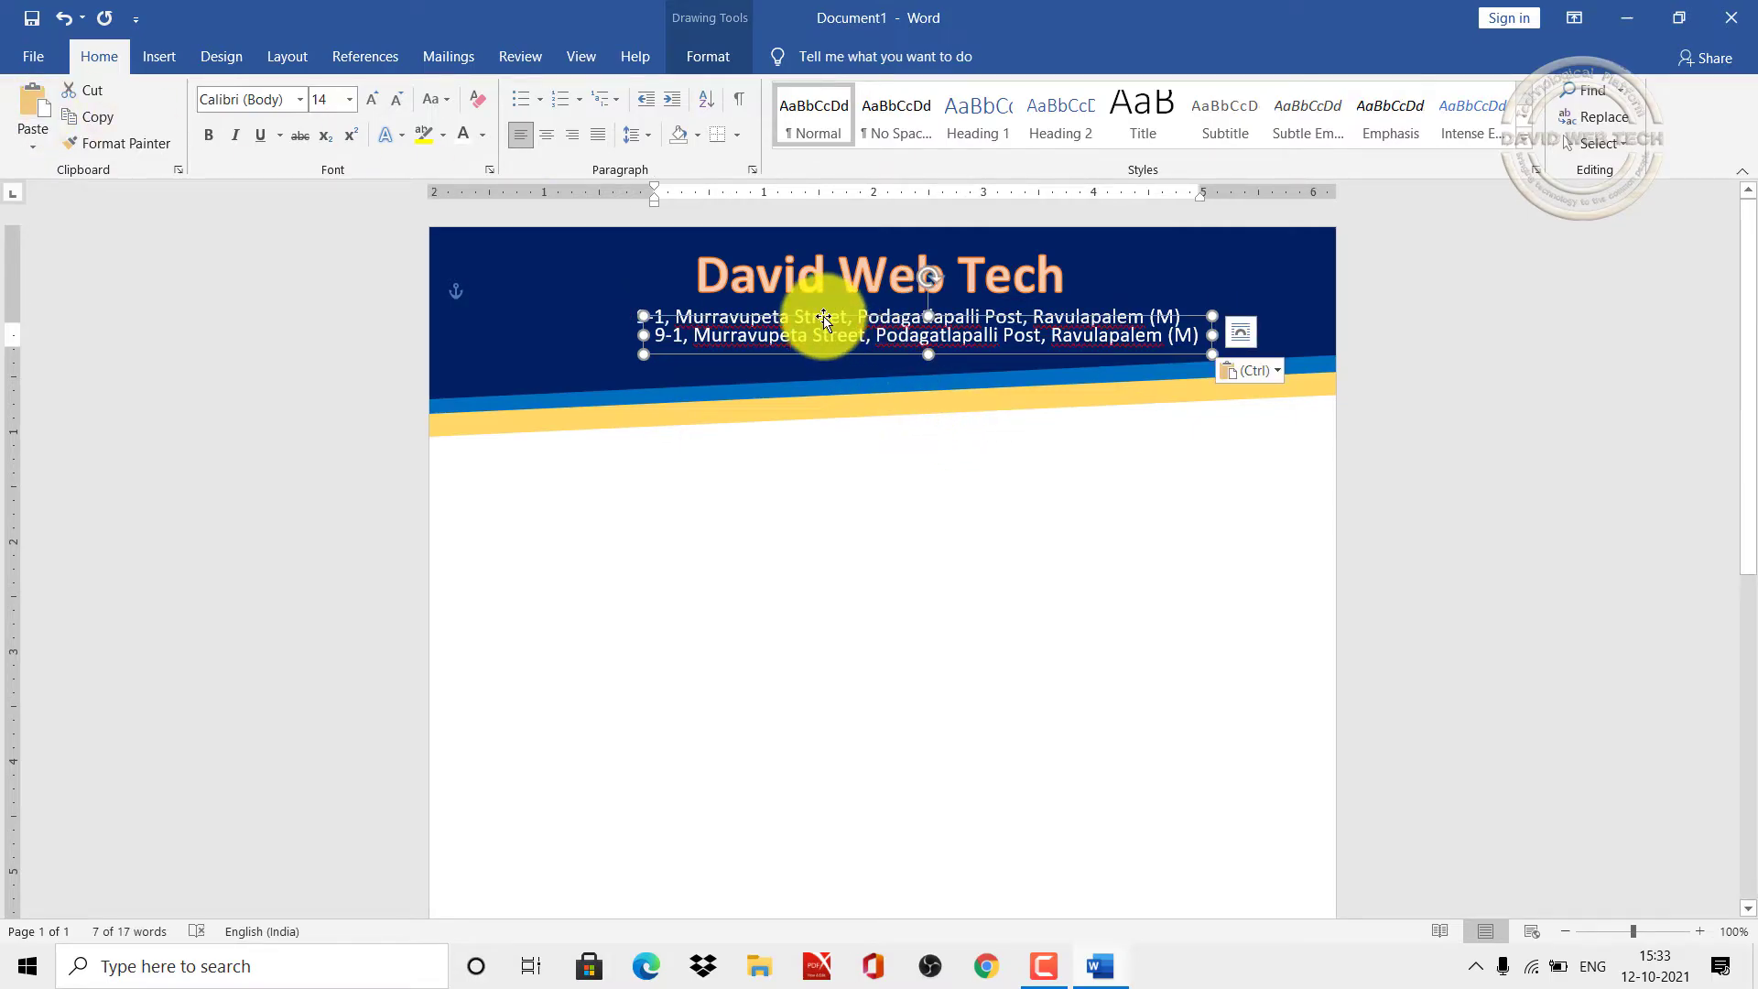
left_click_drag(823, 318, 813, 327)
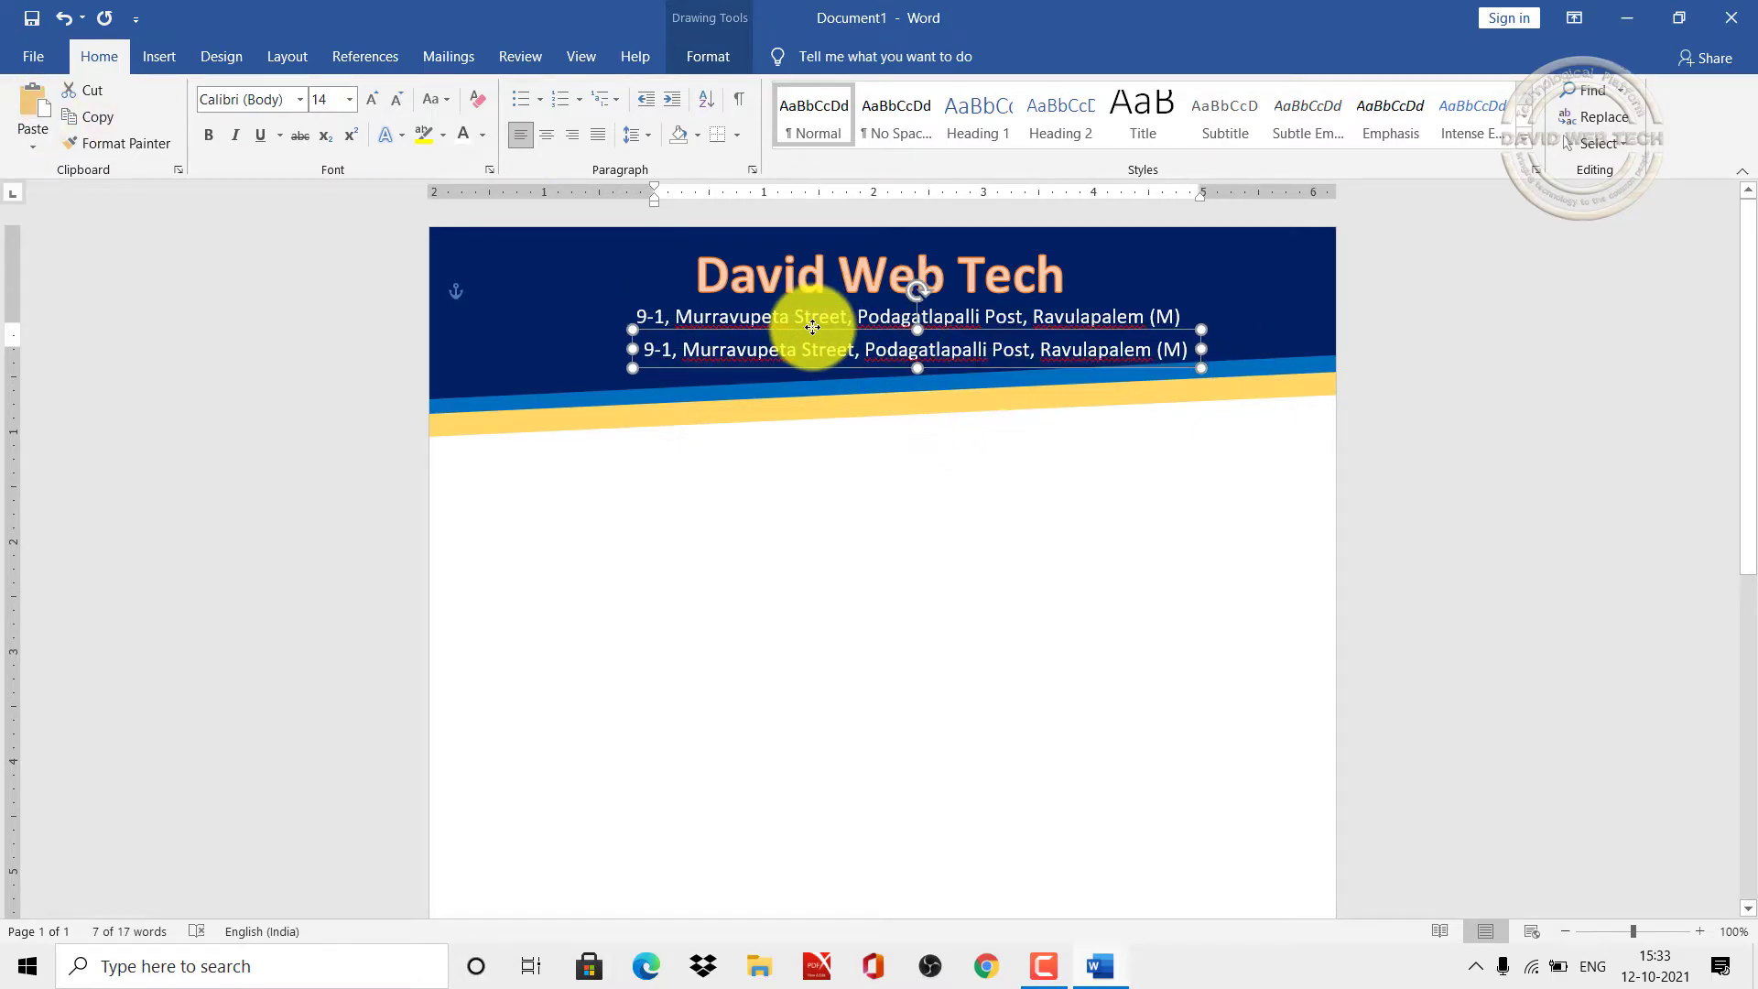
left_click(785, 359)
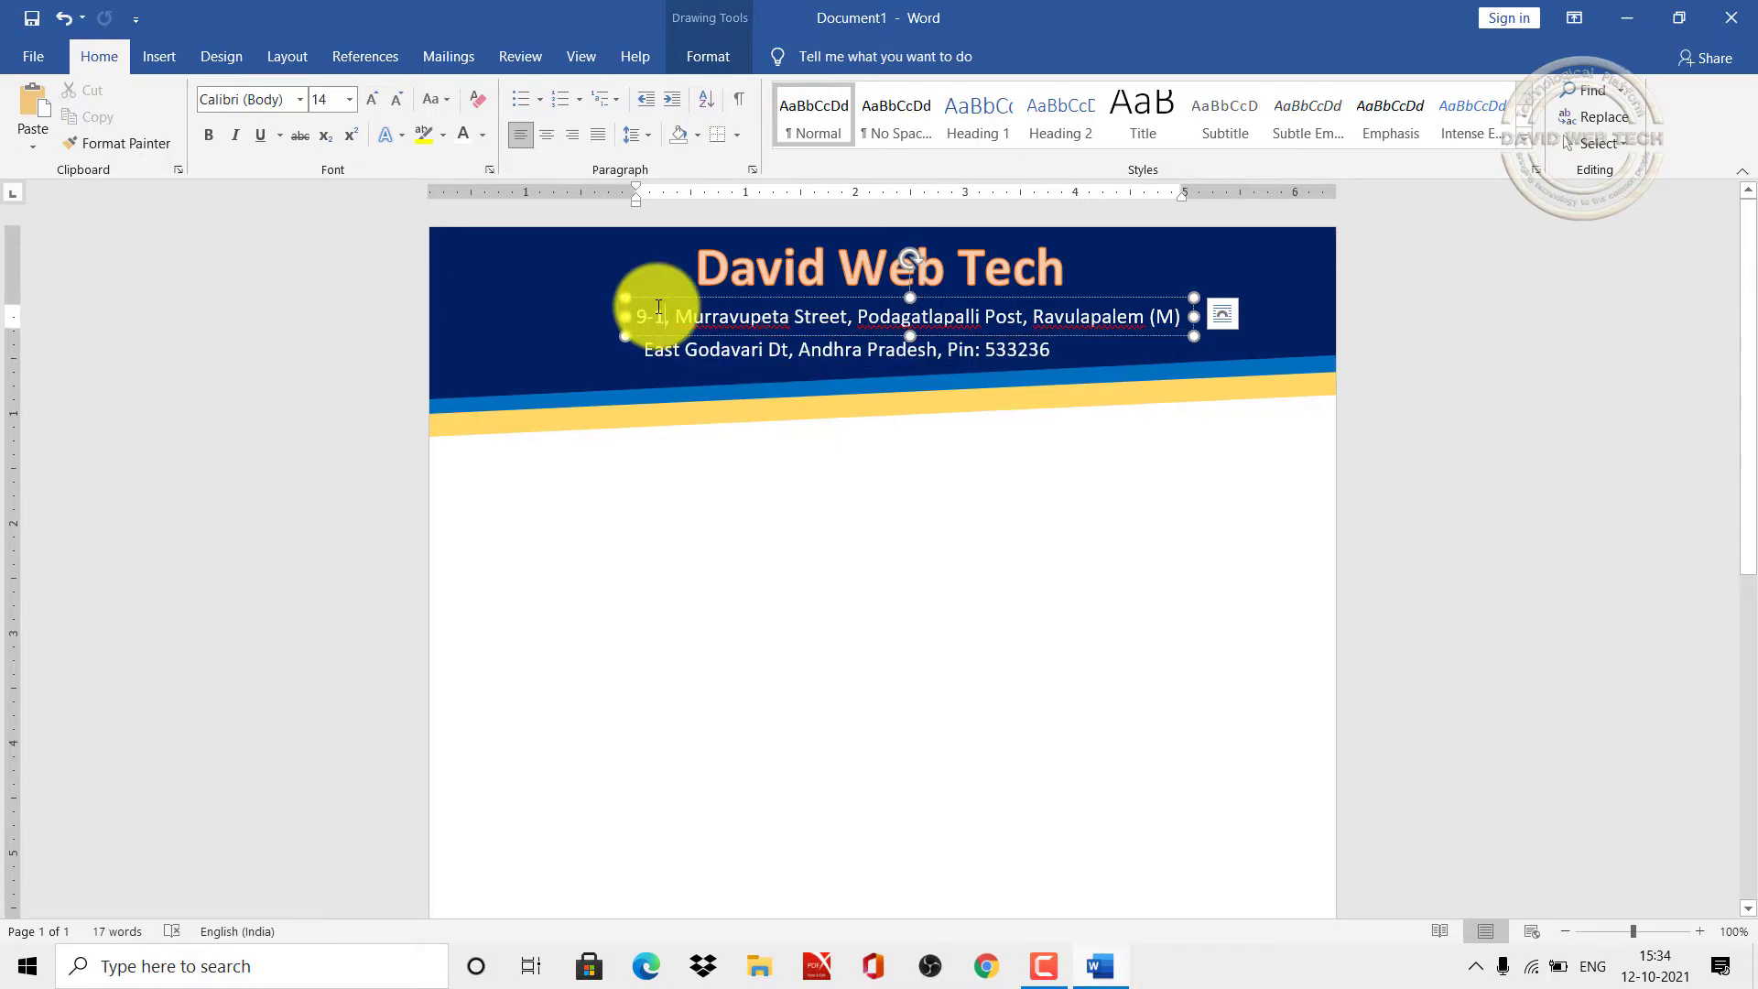
left_click_drag(656, 297, 714, 294)
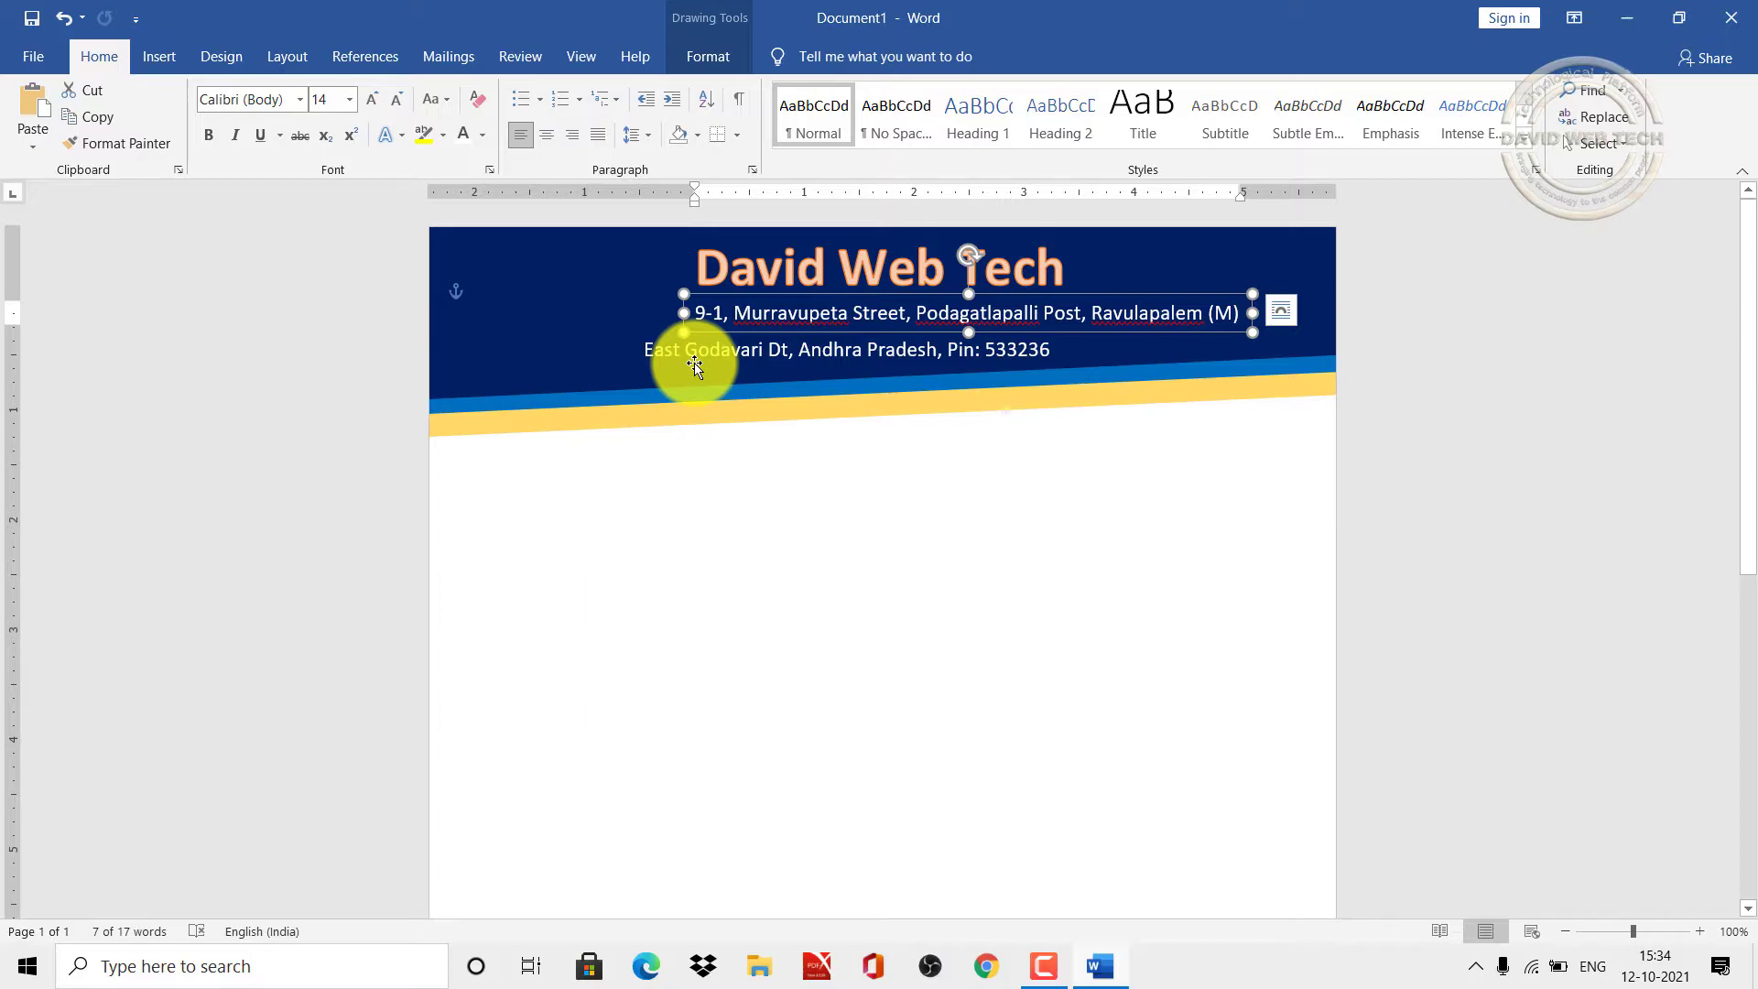
left_click(703, 357)
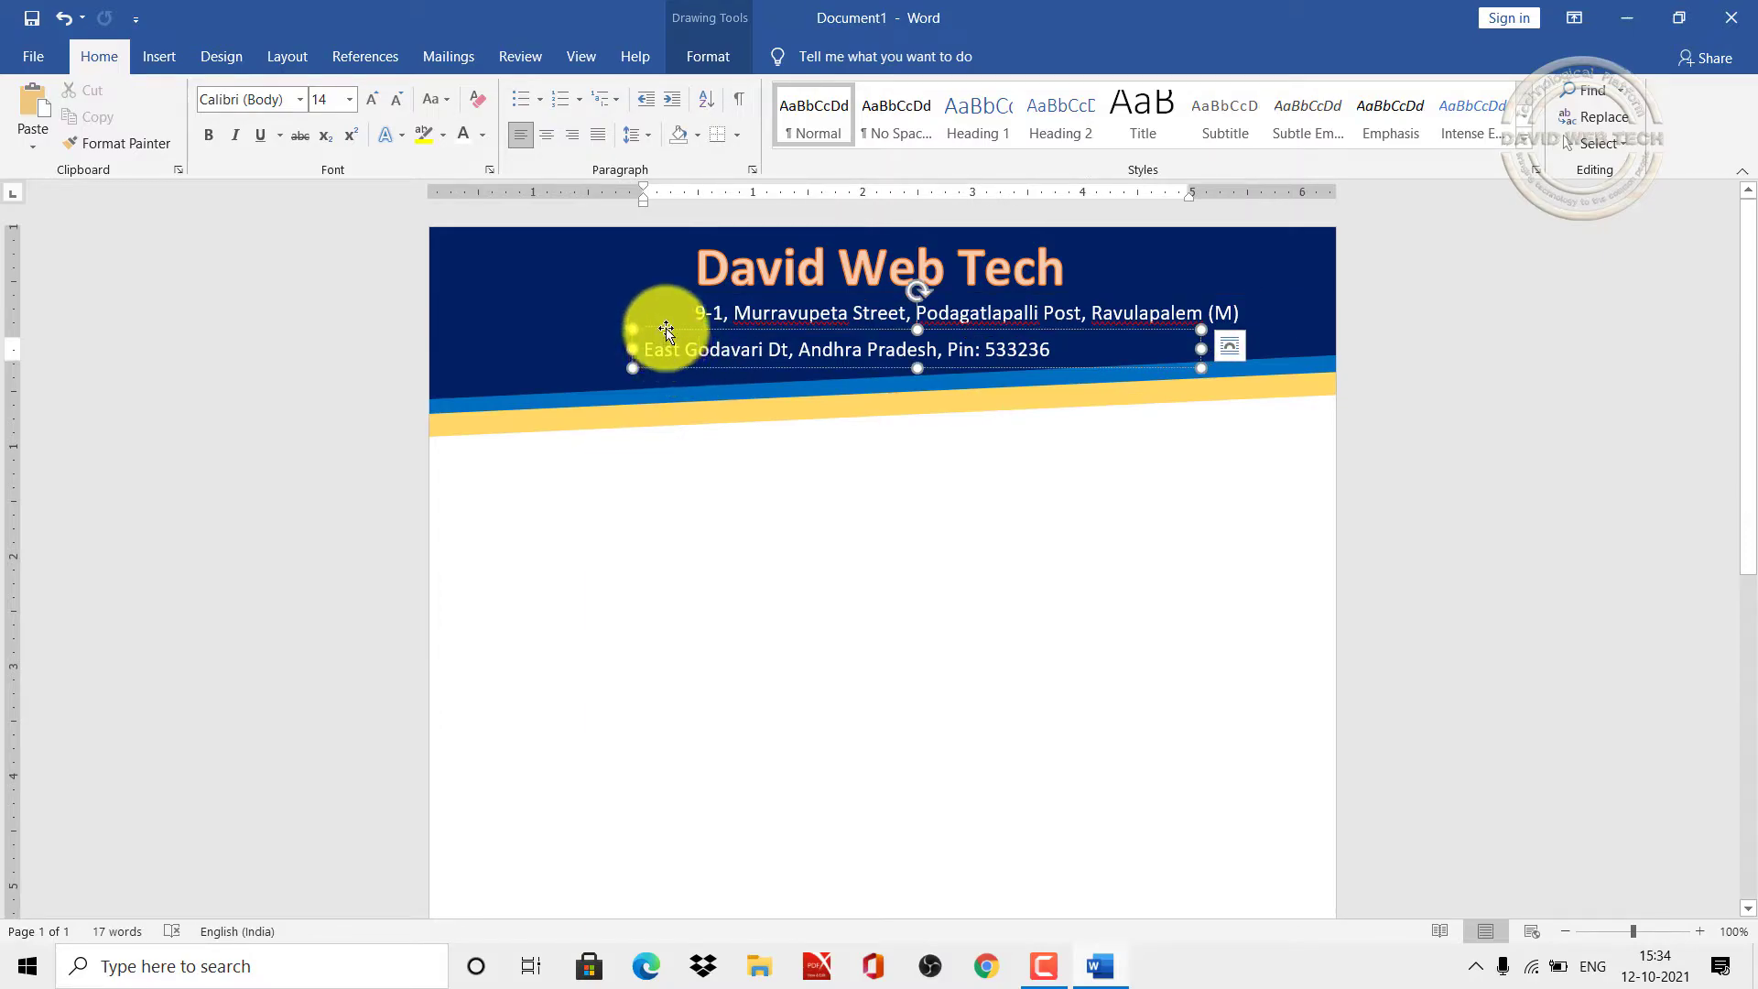
left_click_drag(666, 329, 716, 328)
left_click(628, 510)
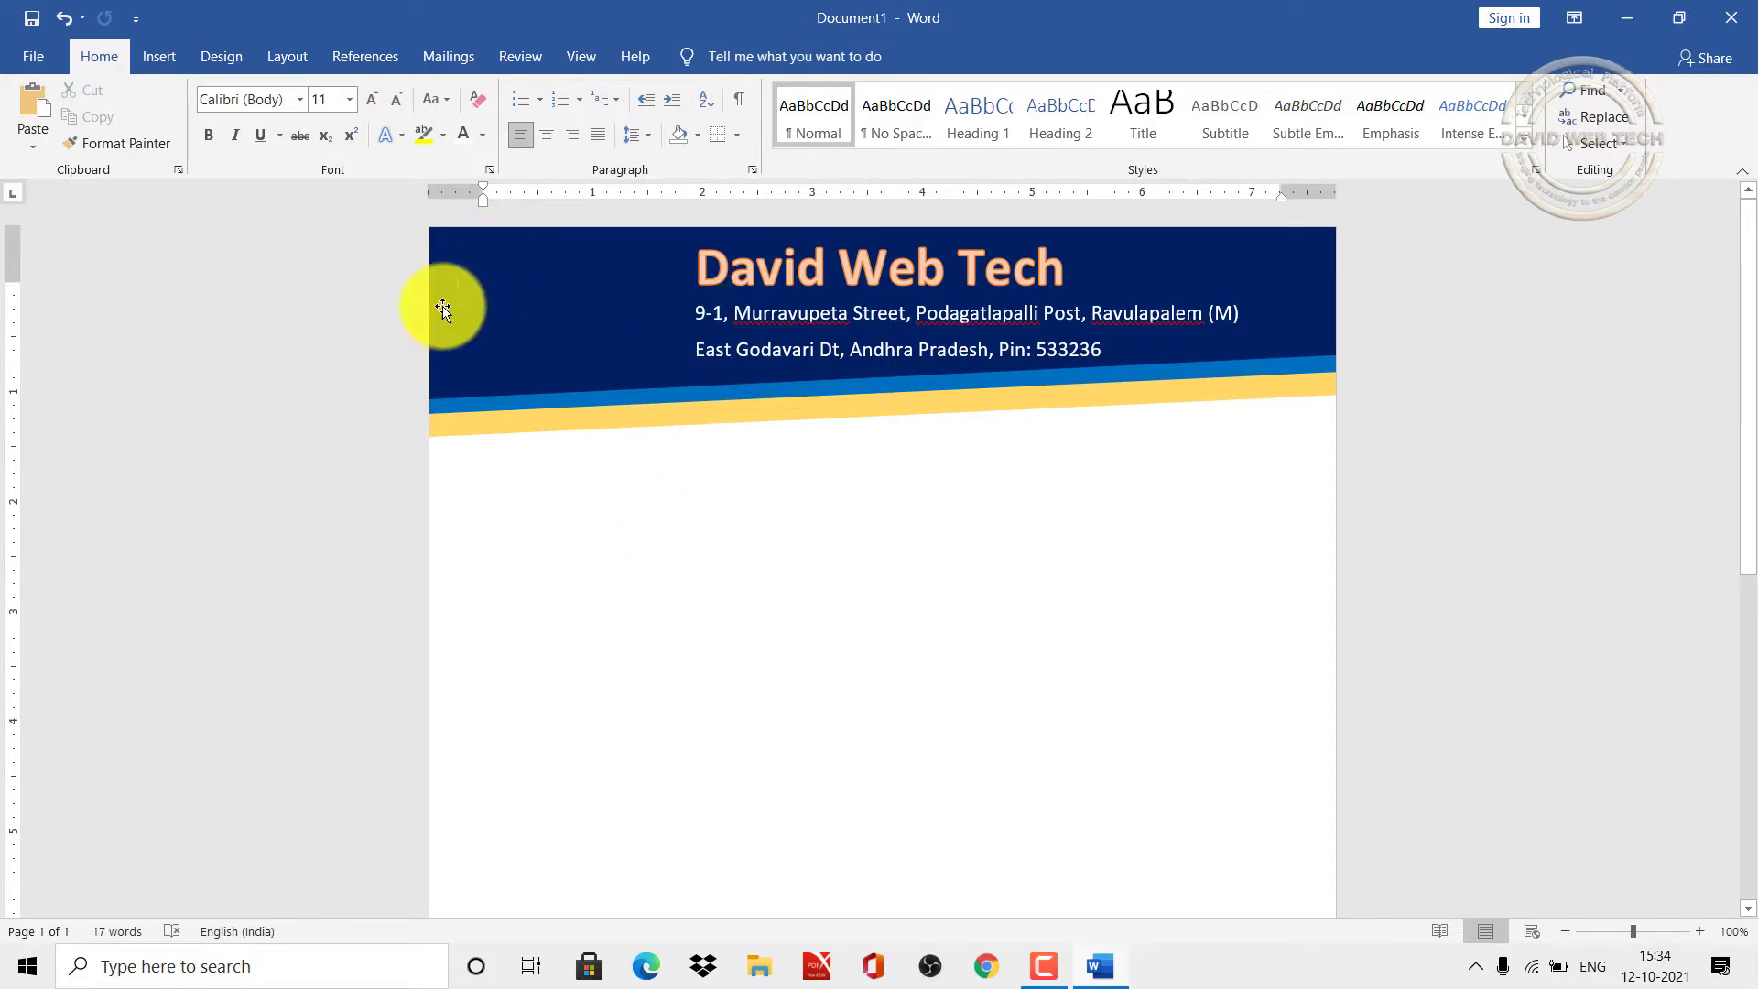
Step: Insert the picture Final Logo (2) from Desktop > Letter heads
left_click(158, 59)
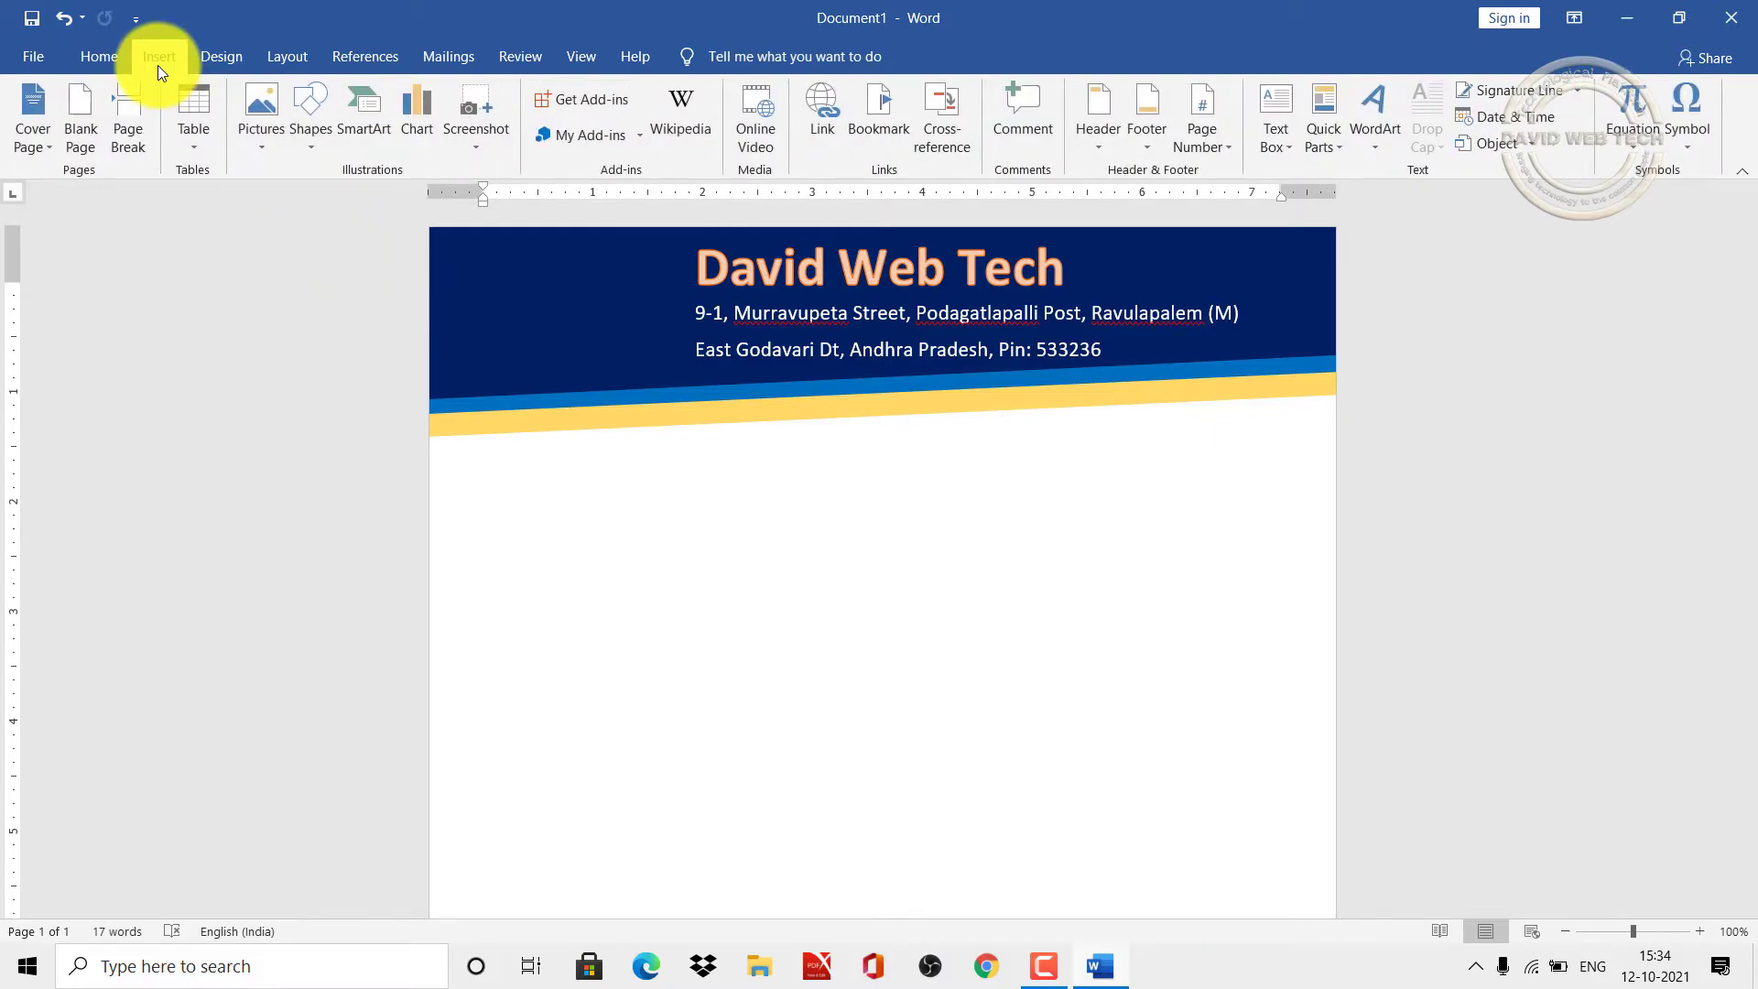
left_click(261, 152)
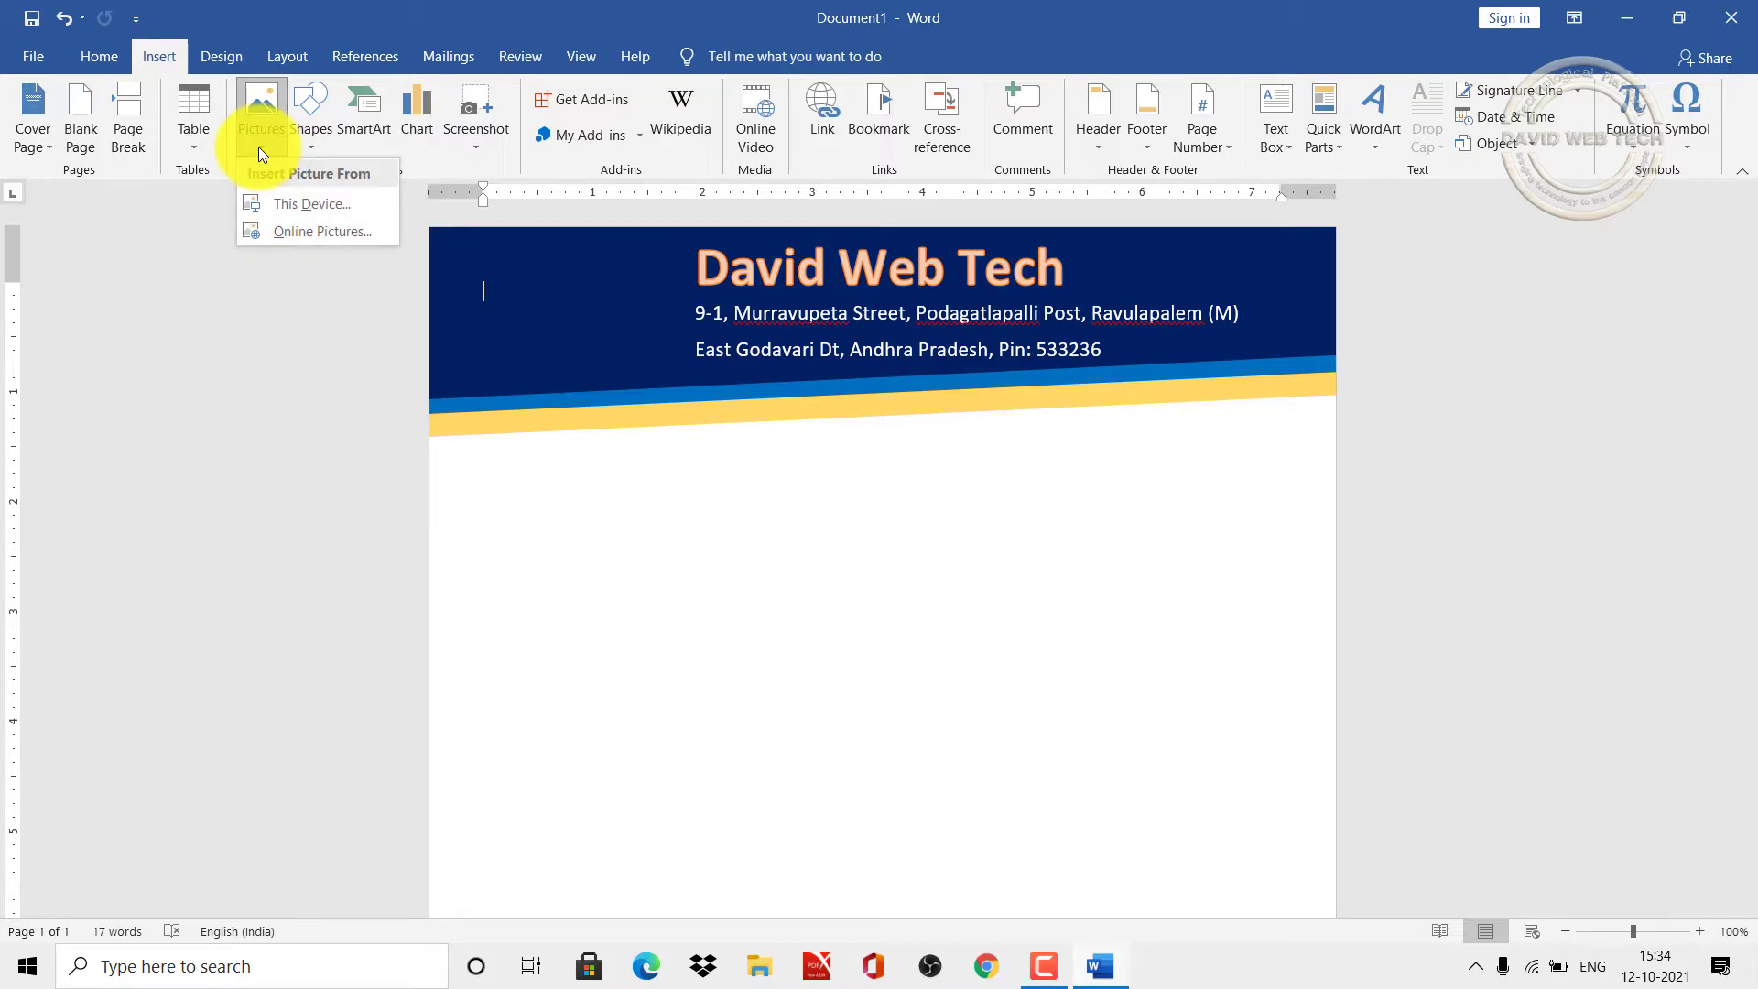
left_click(293, 200)
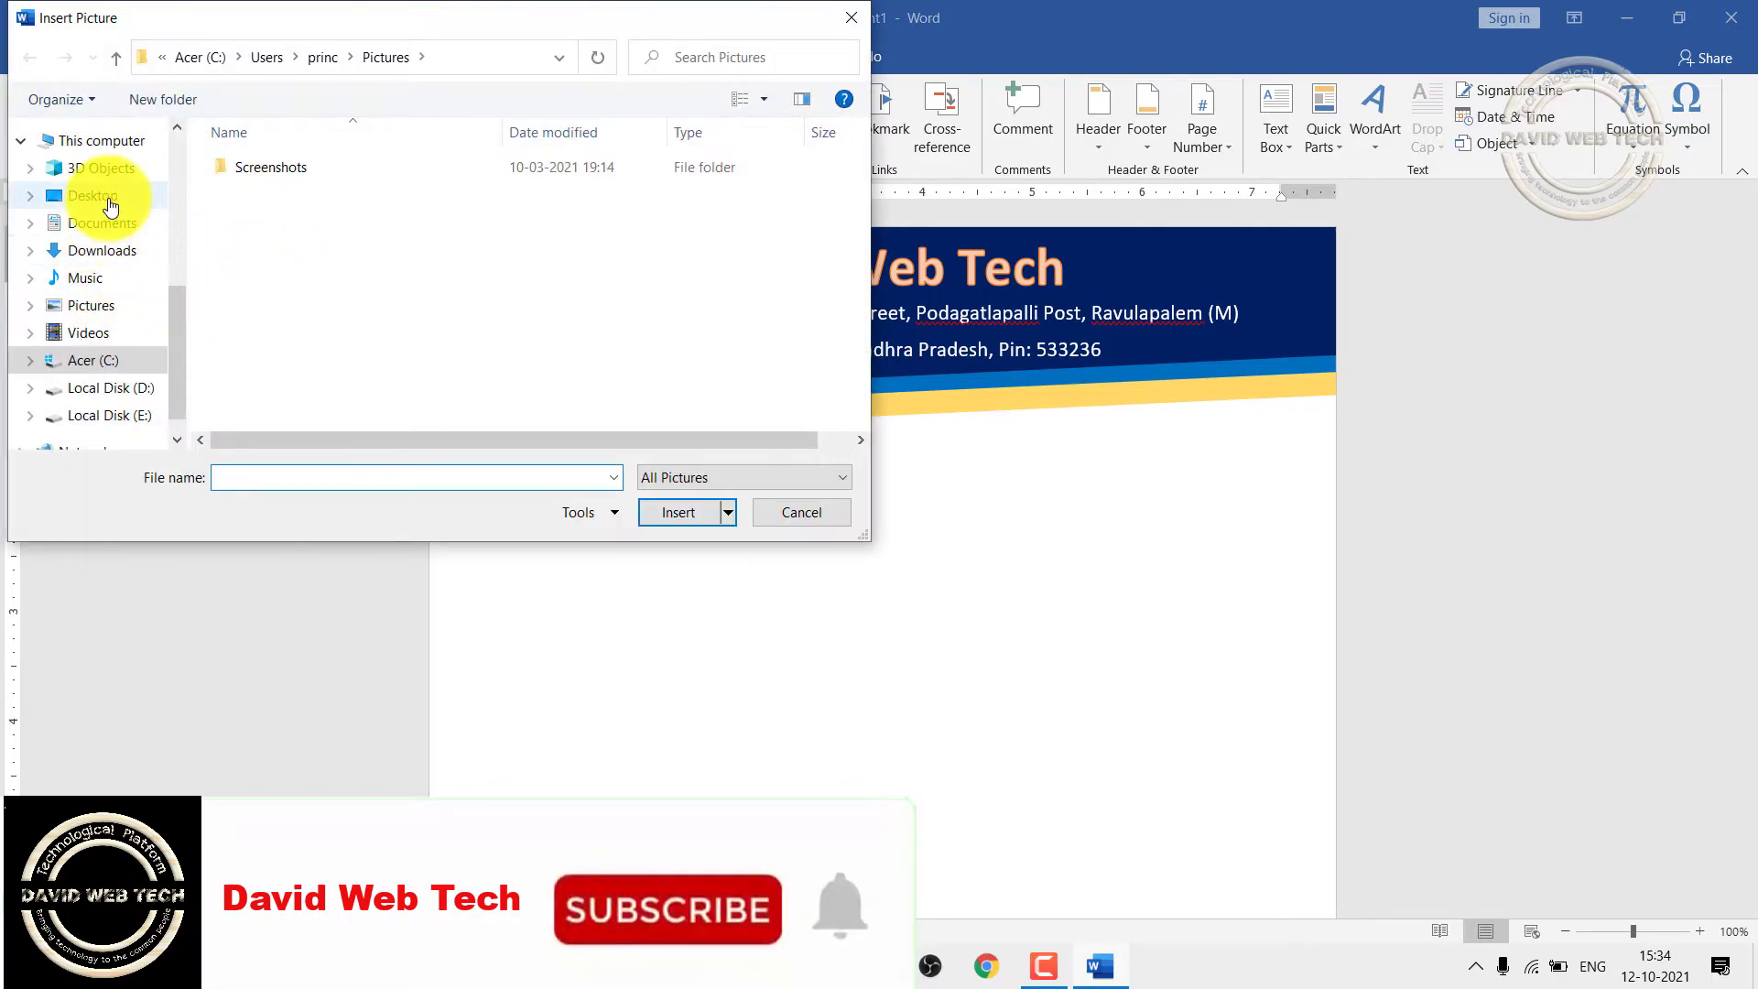
left_click(109, 197)
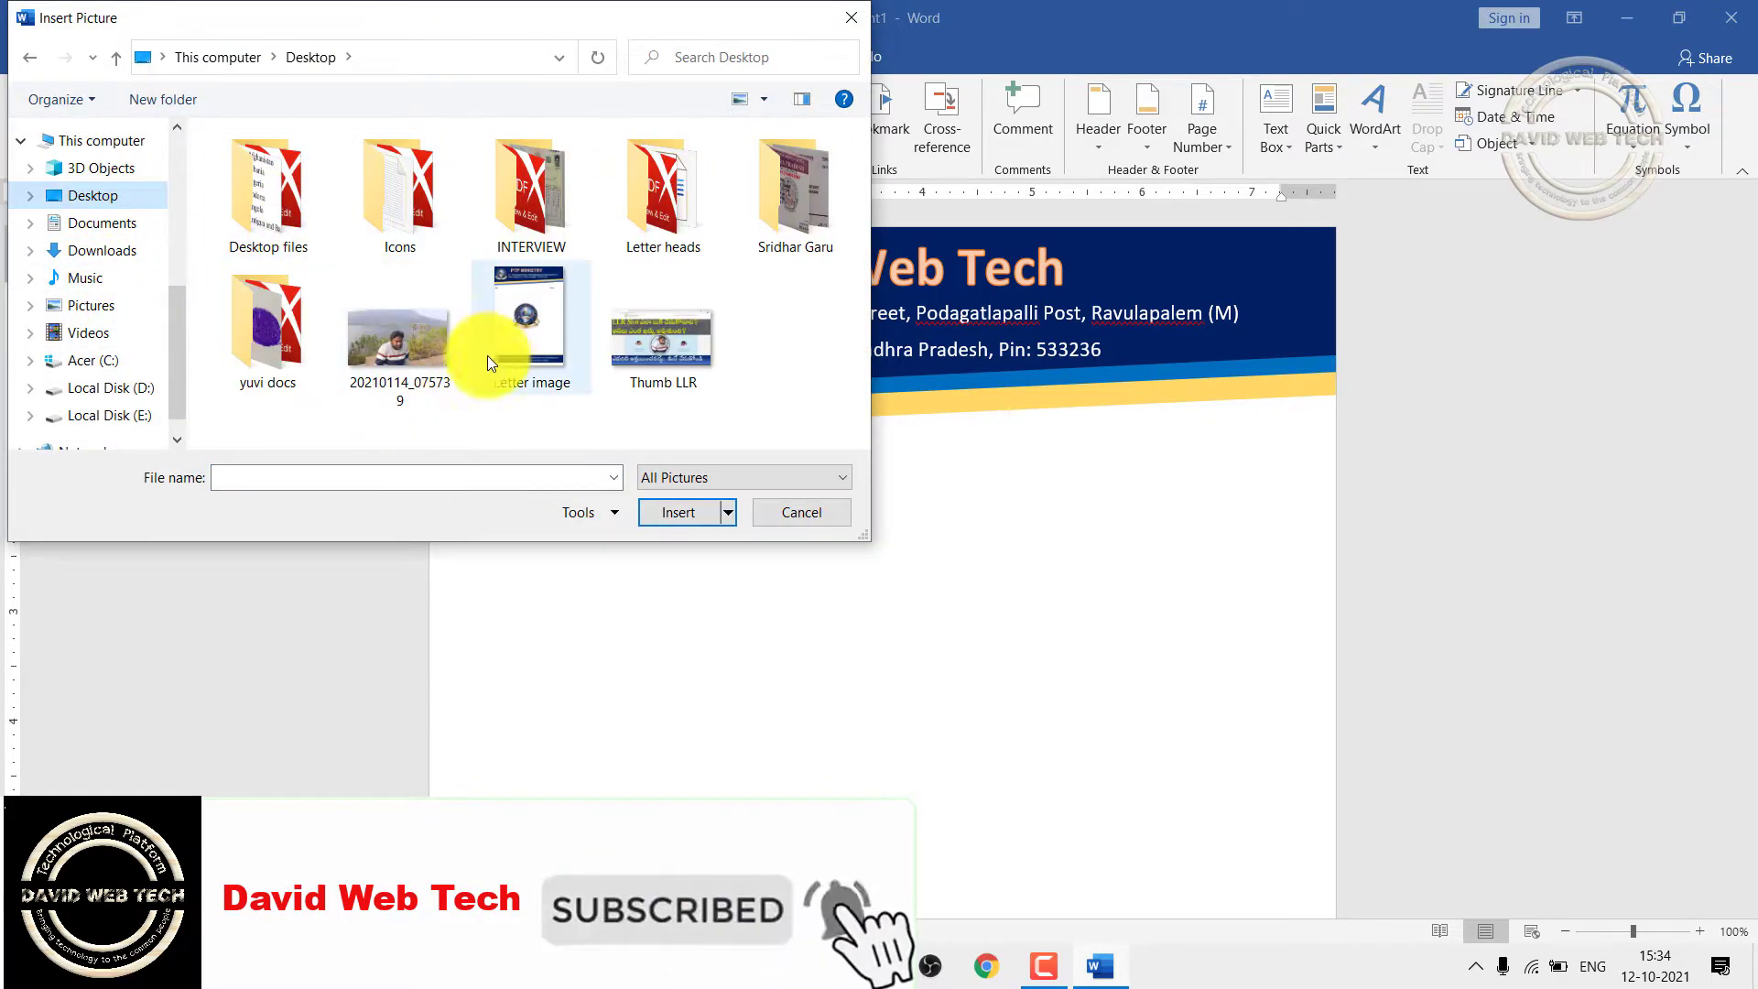
double_click(680, 200)
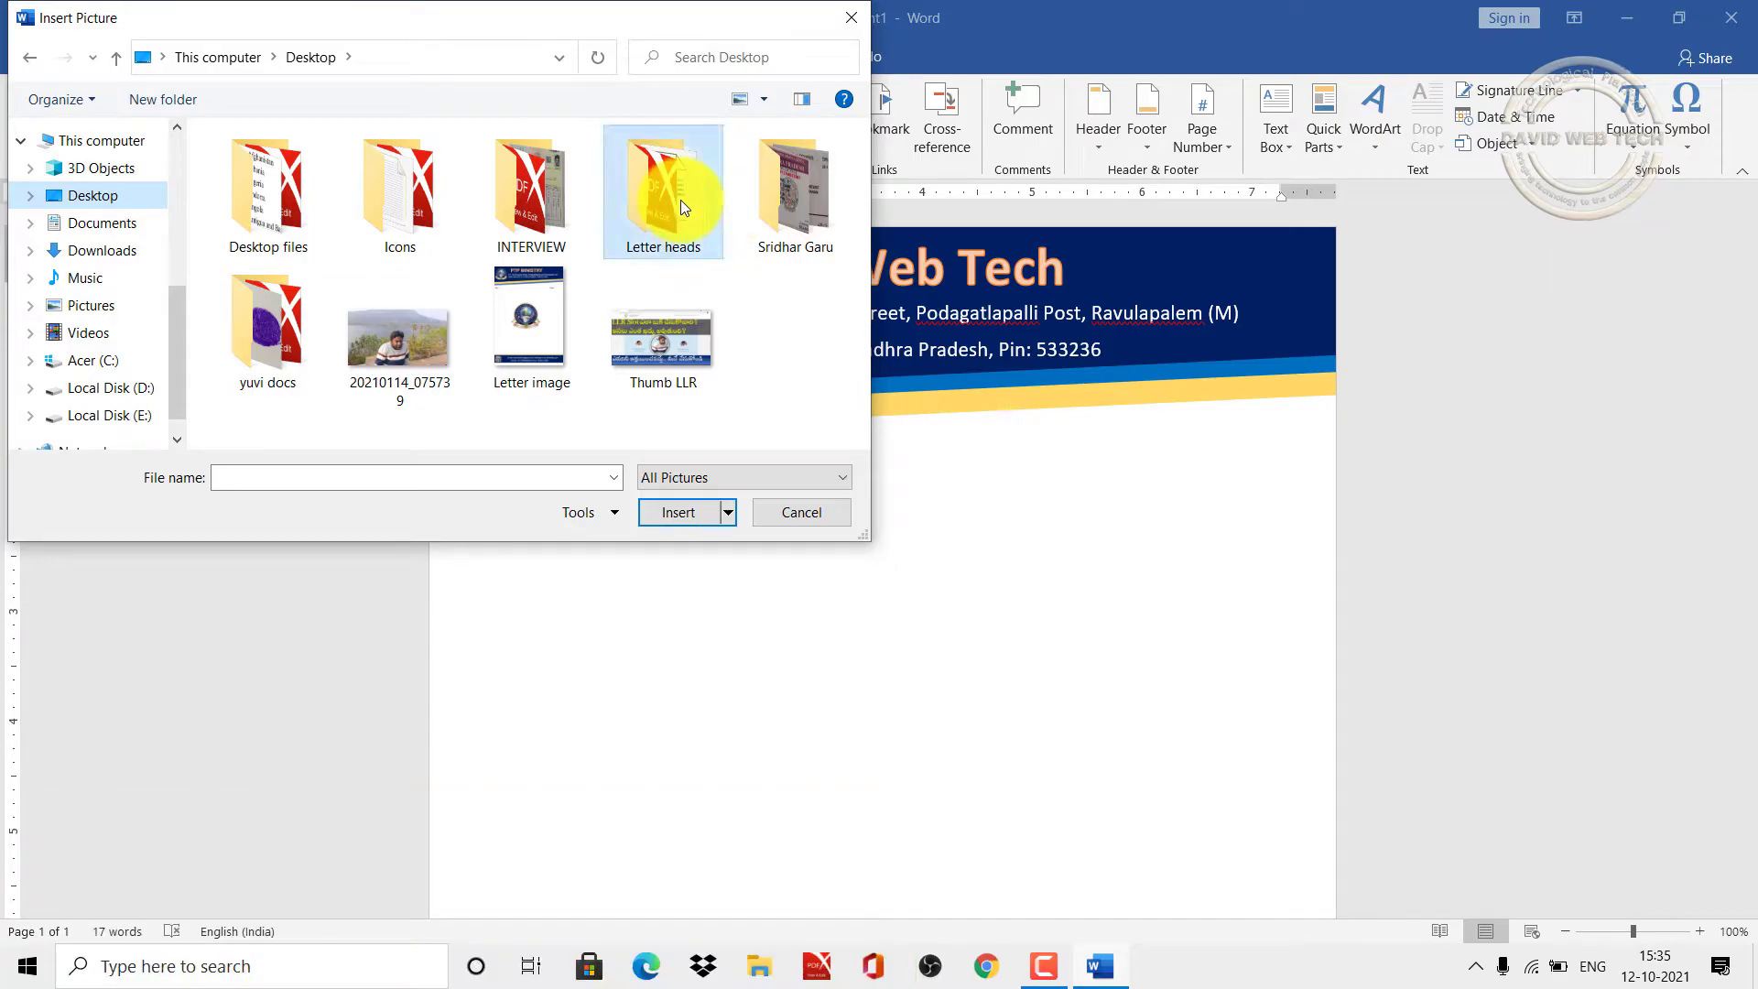
left_click(266, 178)
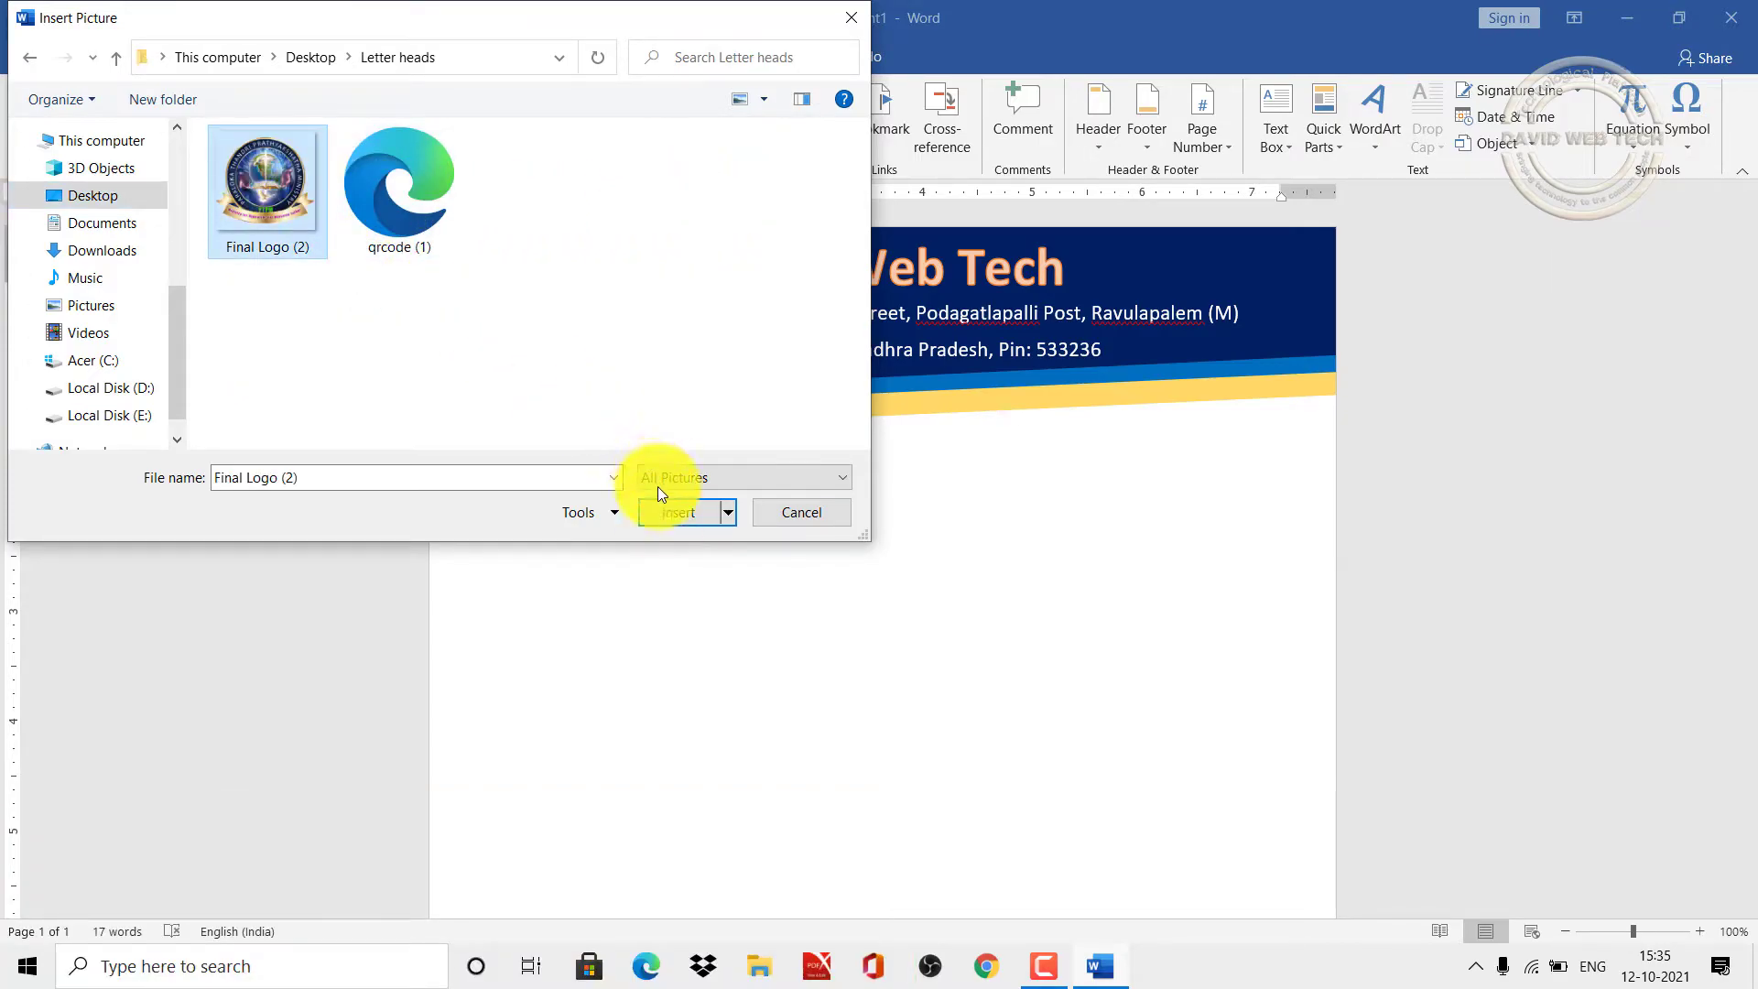
left_click(661, 516)
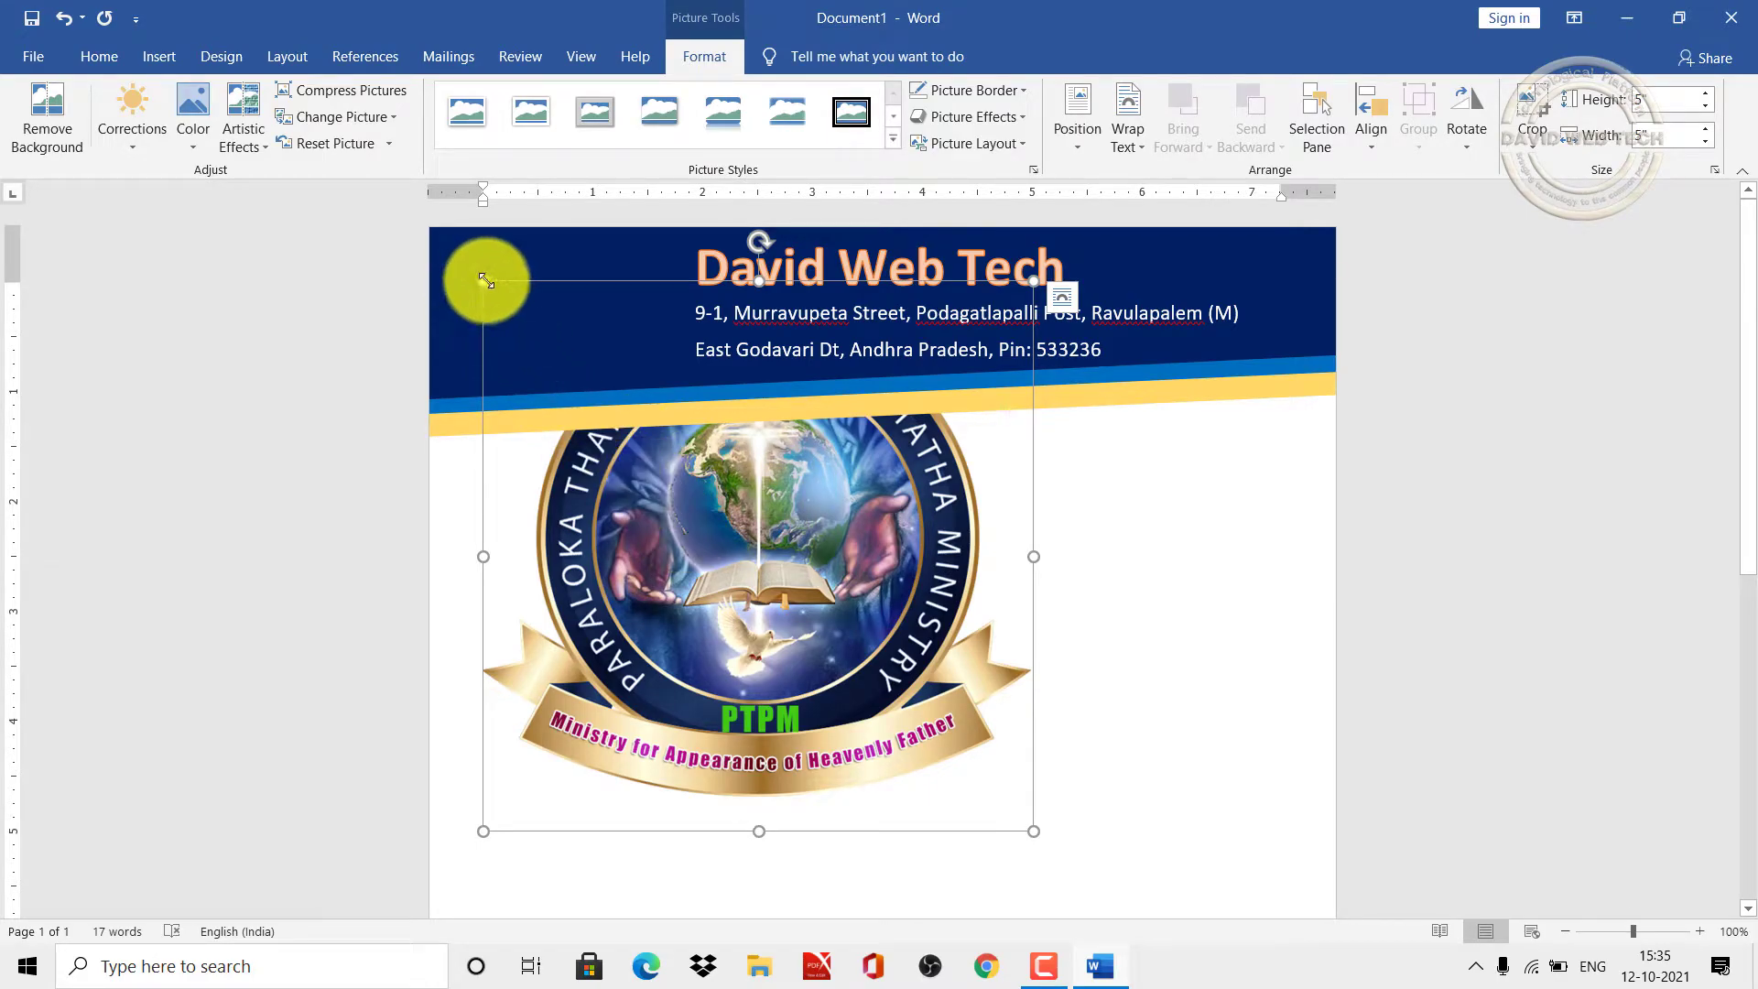
Step: Shrink the logo and set its text wrapping to In Front of Text
left_click_drag(483, 281, 608, 505)
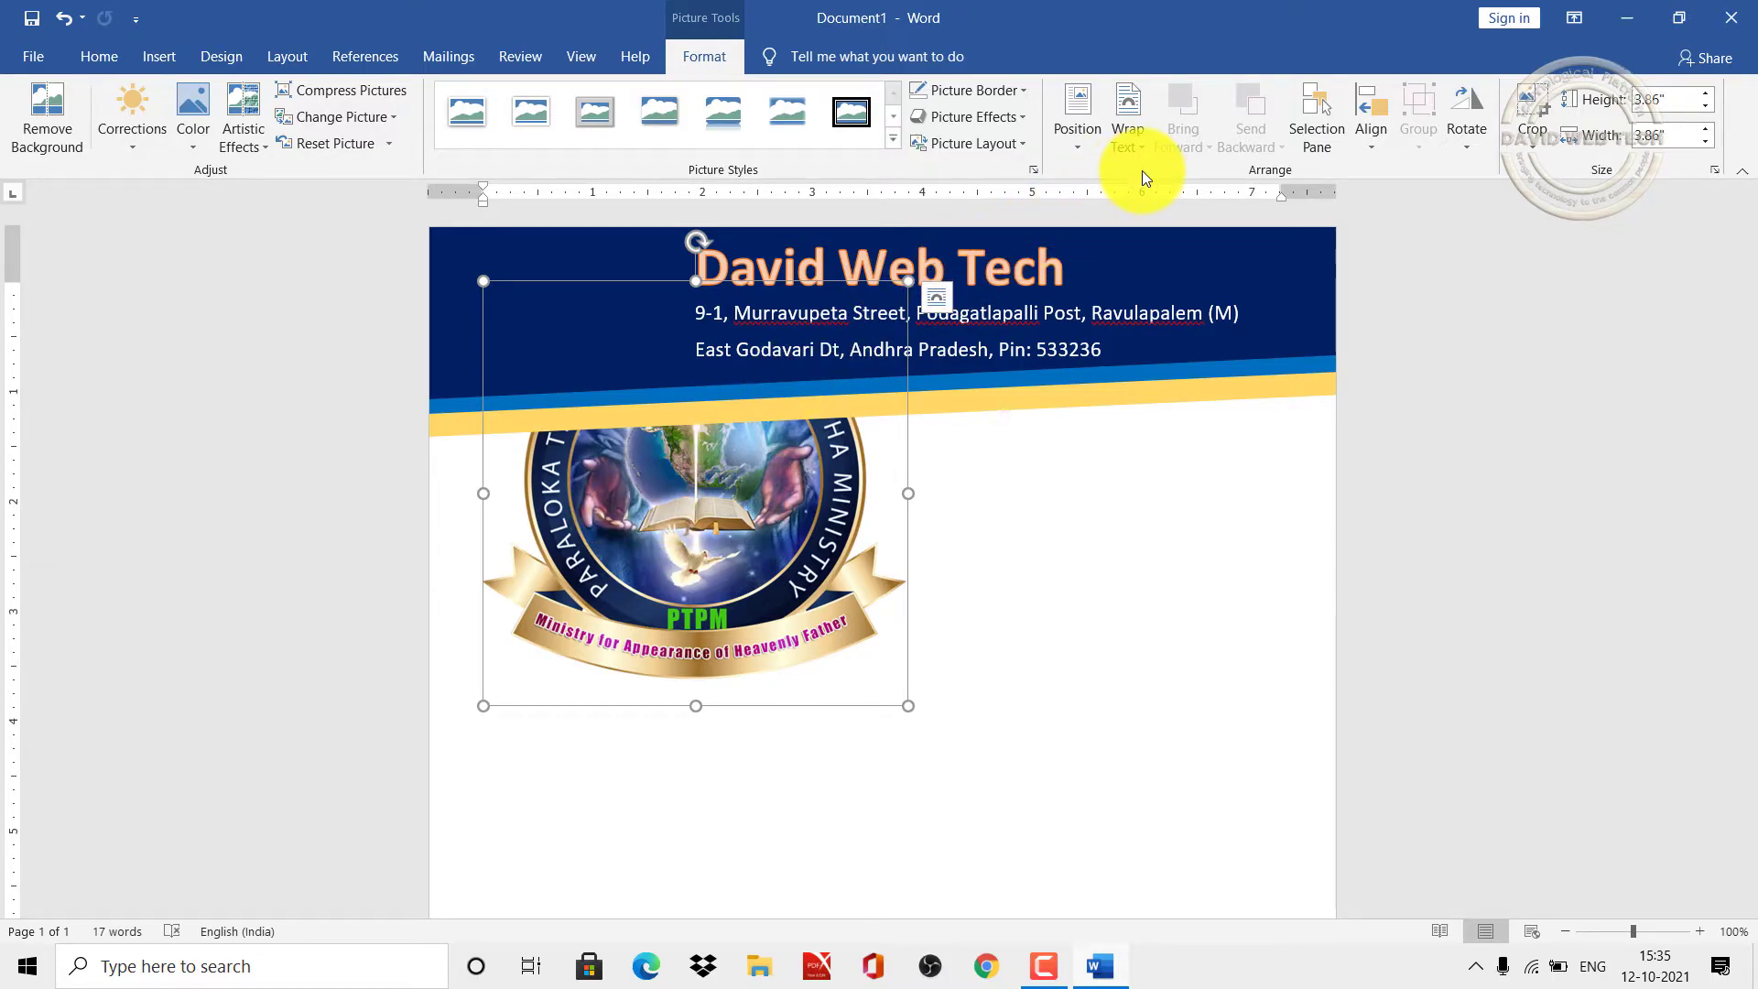
left_click(1141, 145)
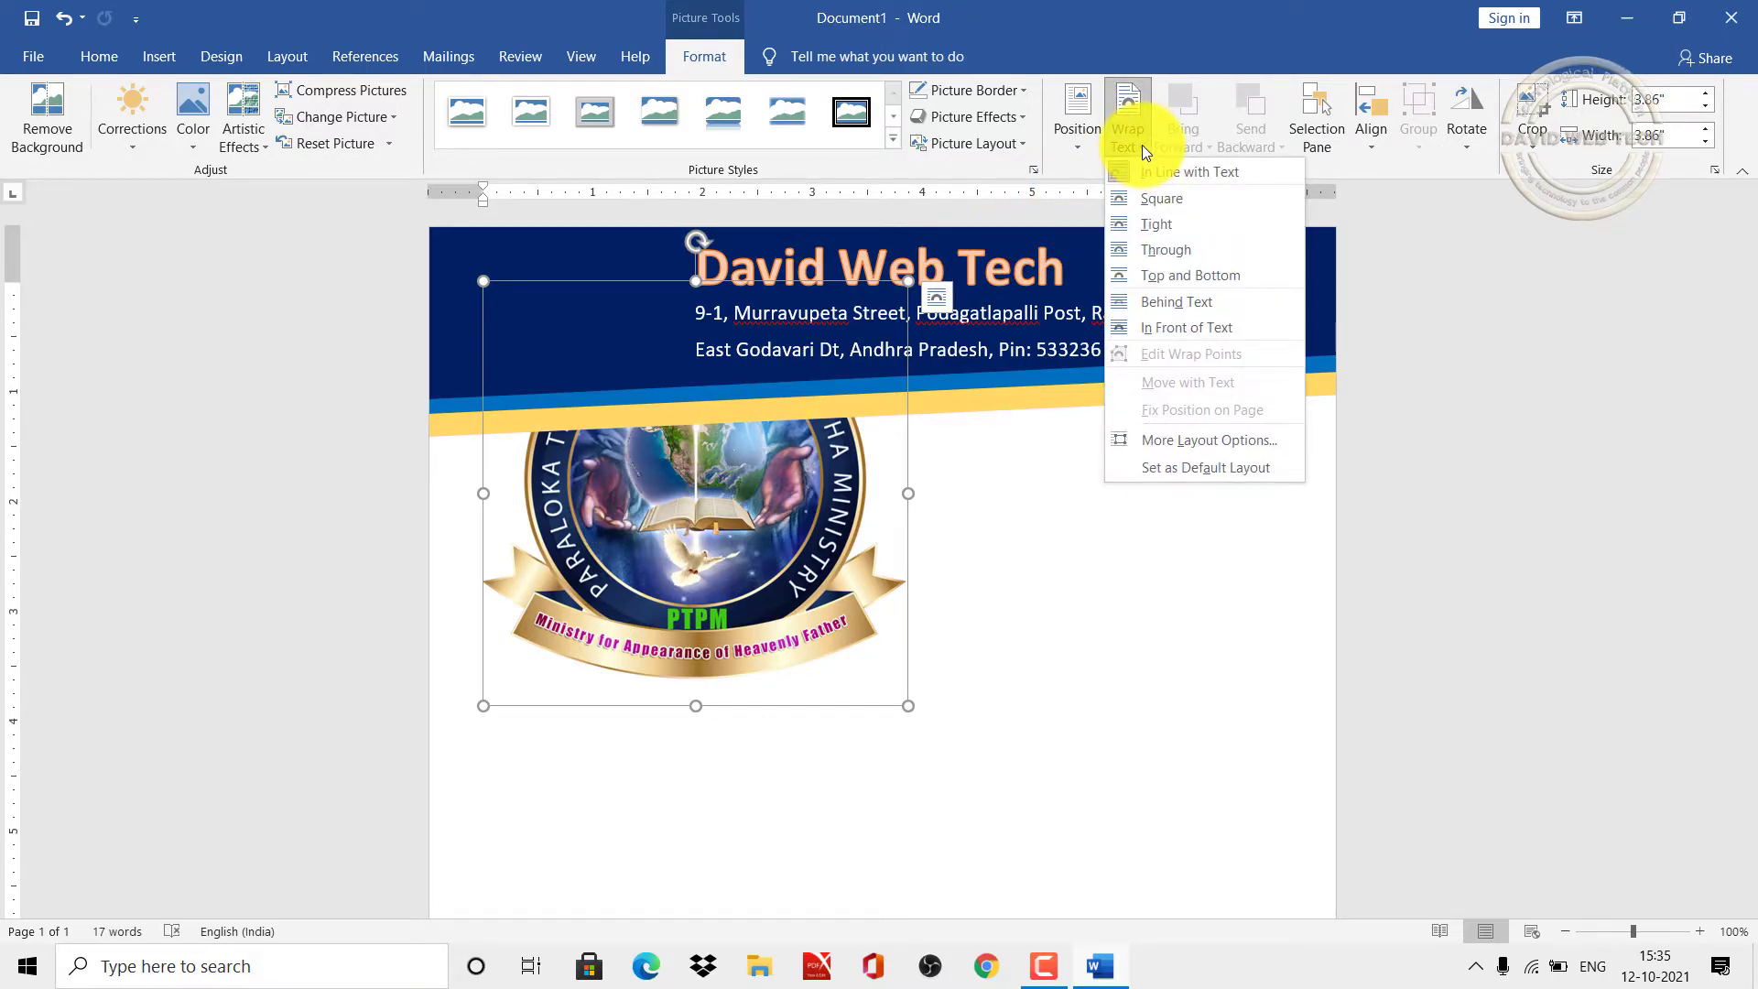
left_click(1218, 330)
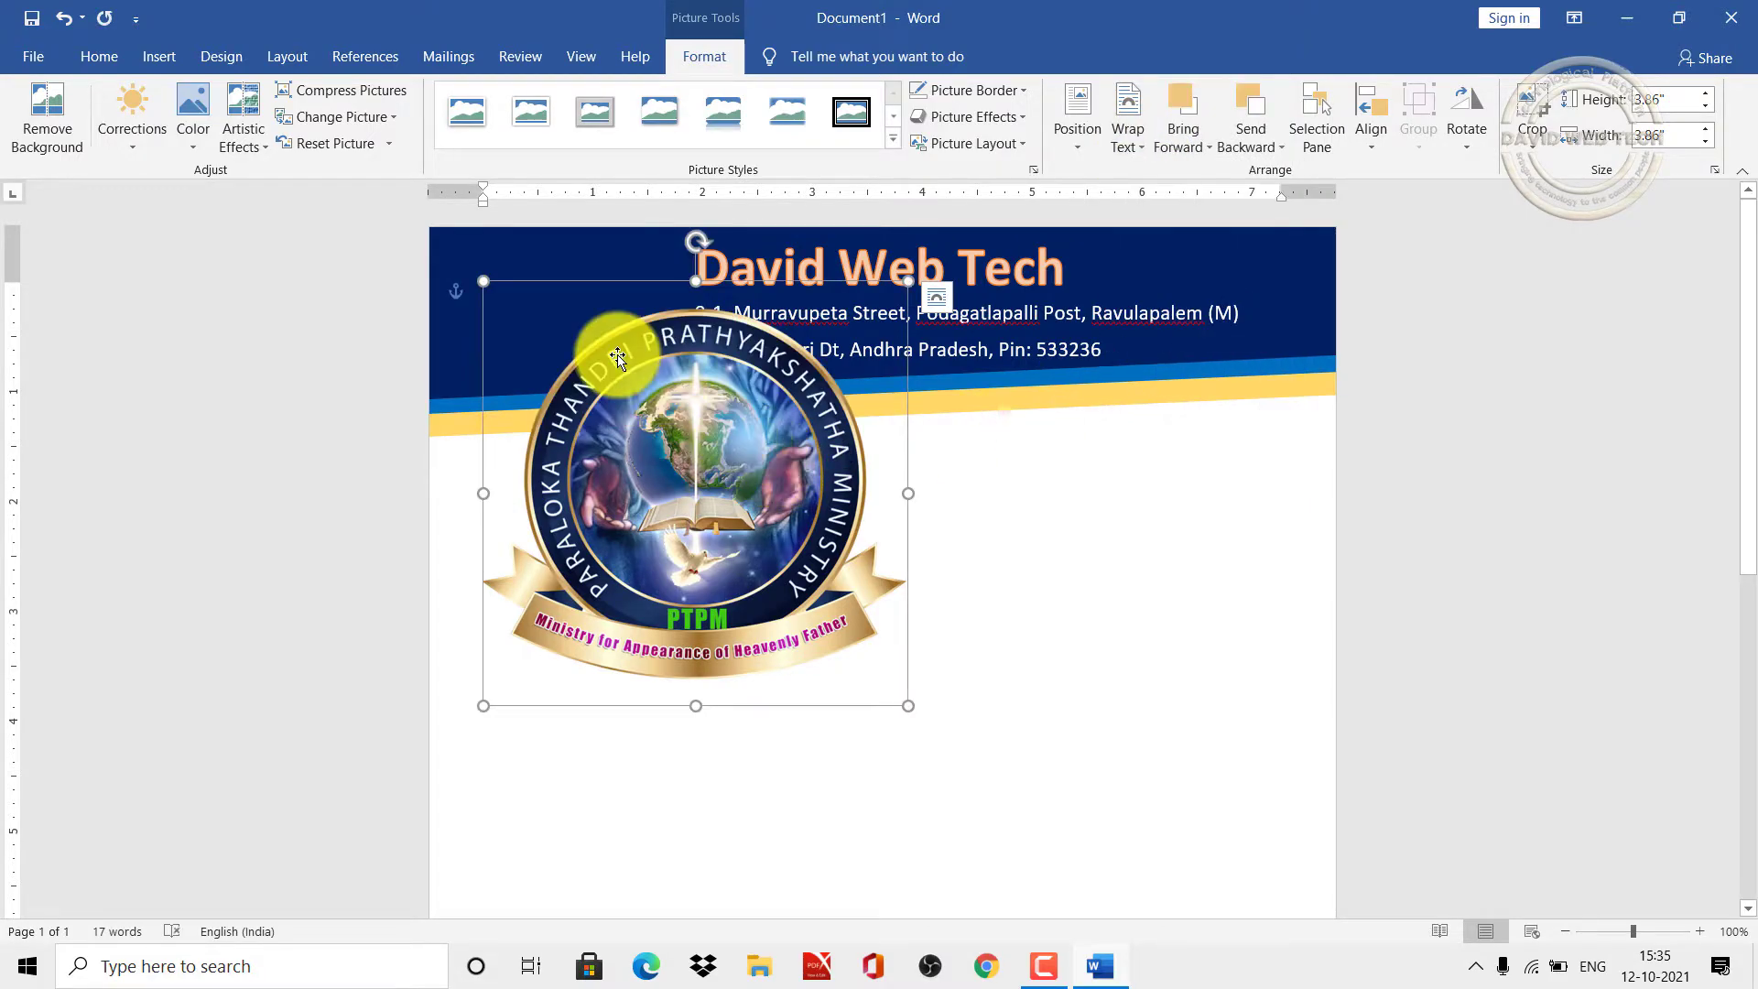
Step: Resize the logo to about 1.25" and place it at the header's left beside the title
left_click_drag(487, 283, 550, 338)
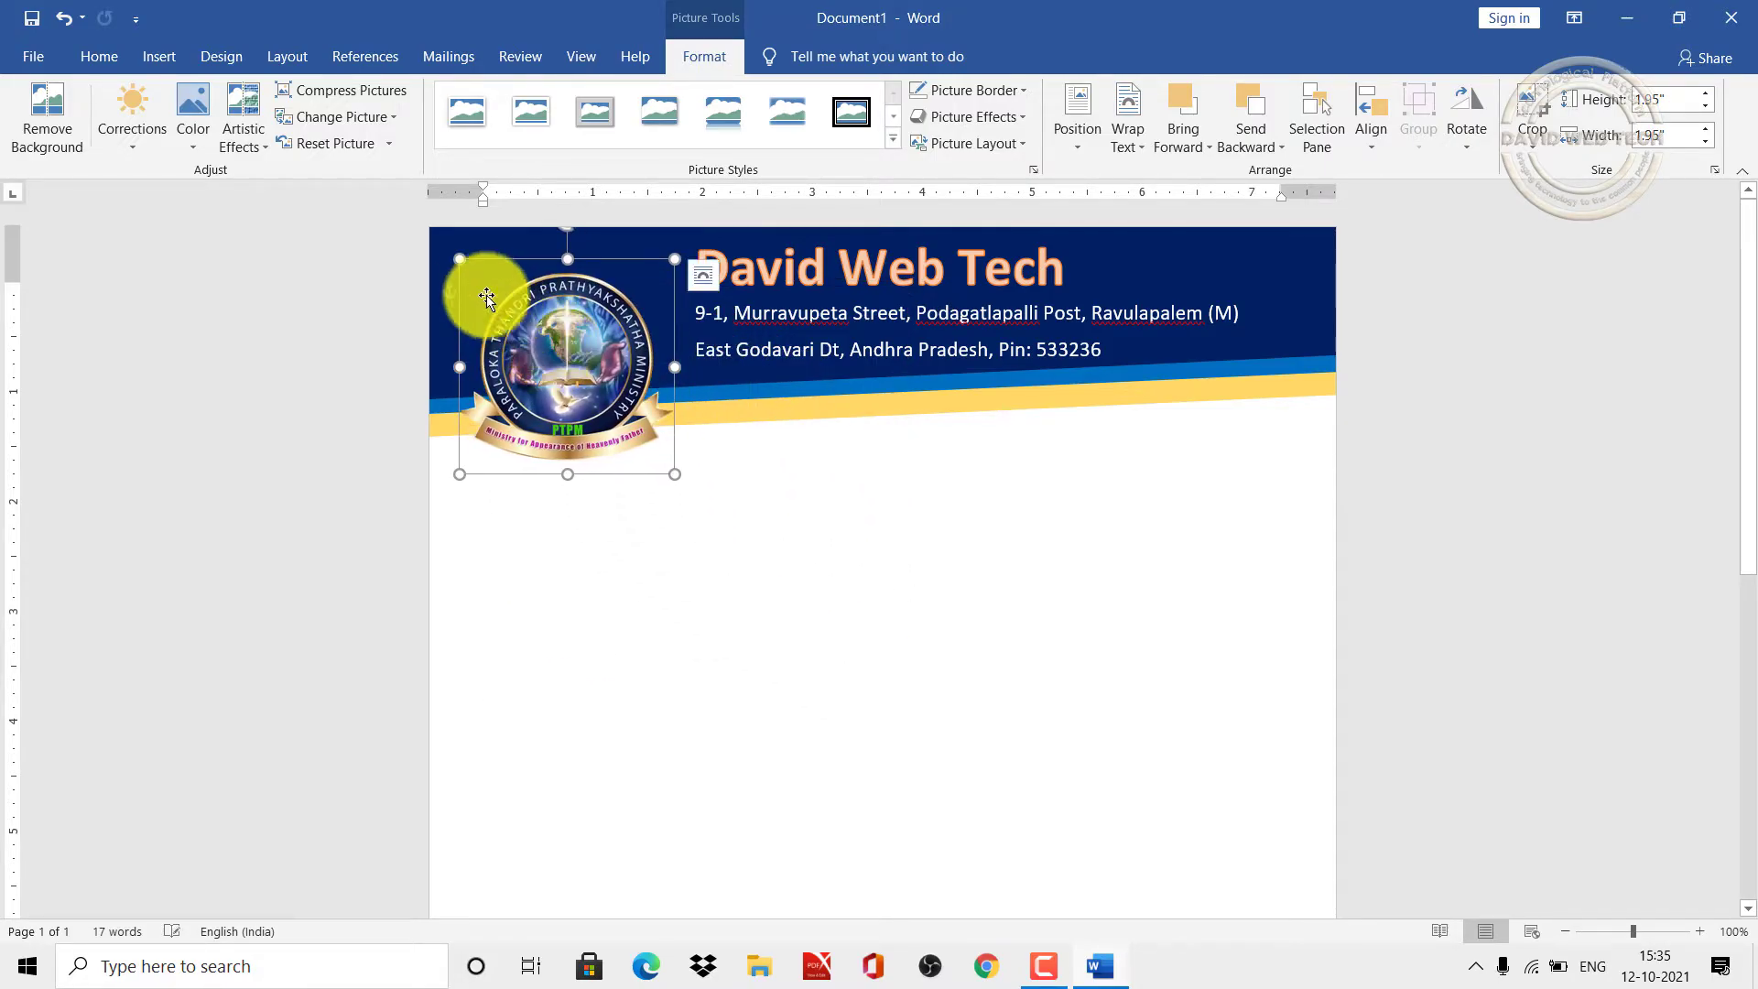
left_click_drag(459, 259, 510, 311)
left_click_drag(574, 371, 524, 299)
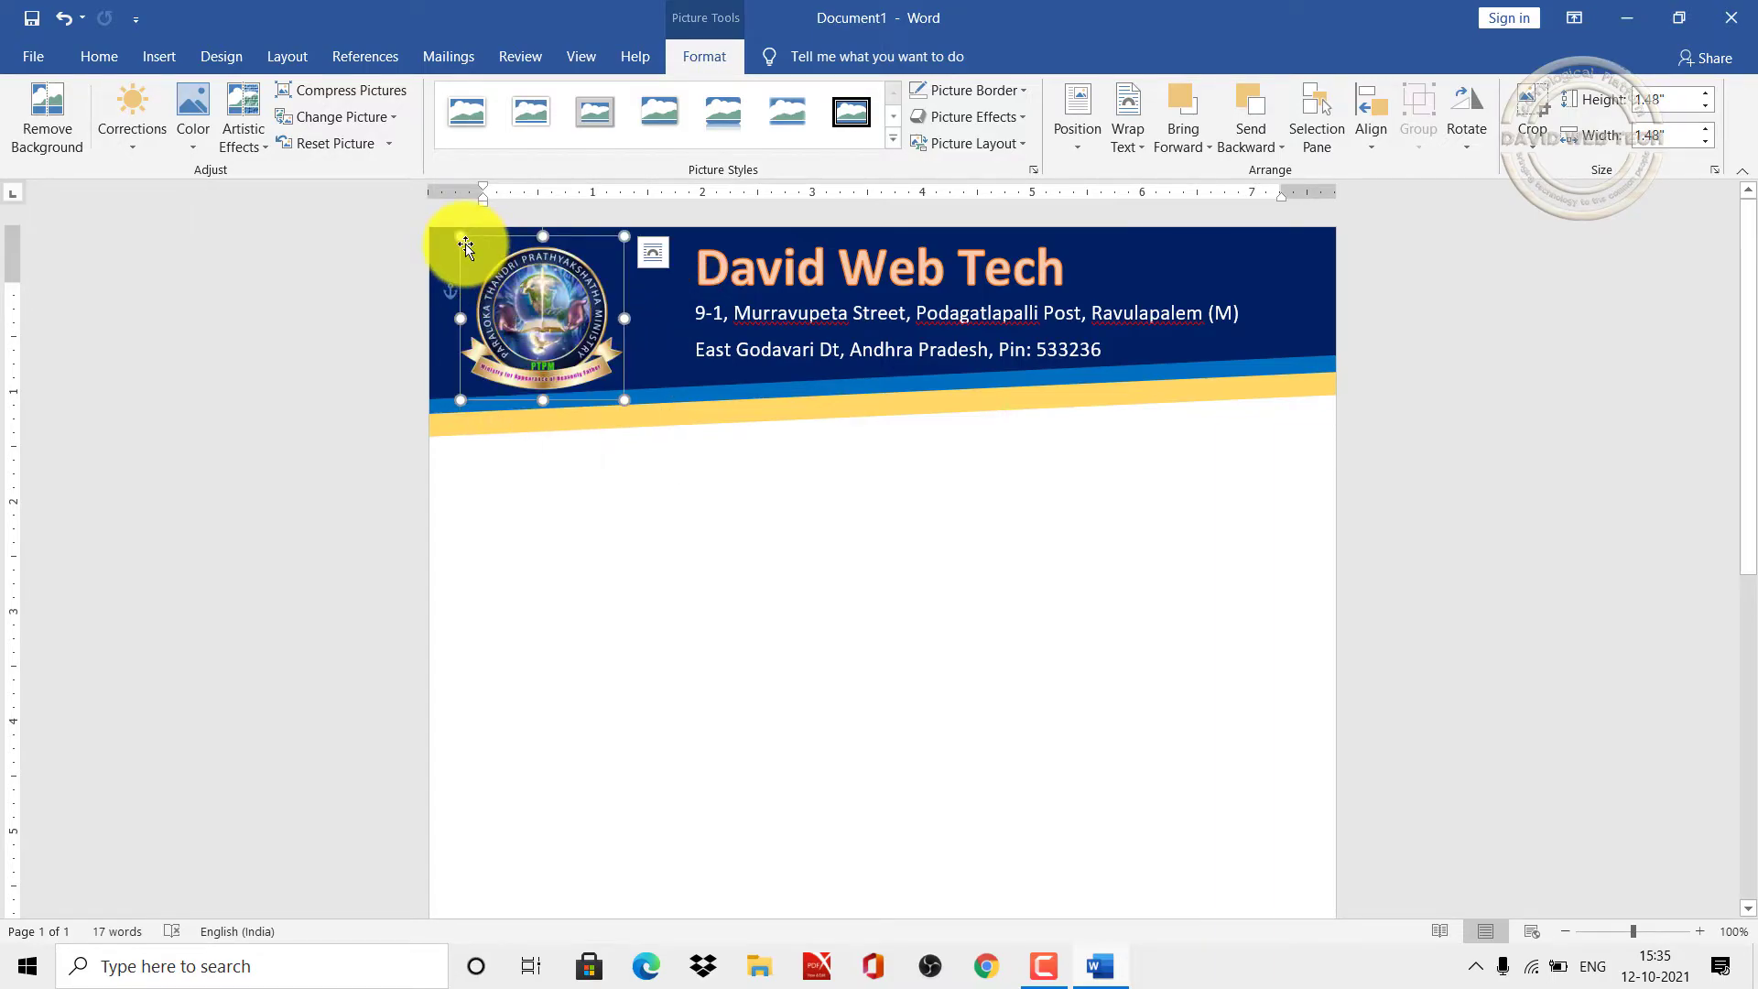
left_click_drag(460, 238, 485, 265)
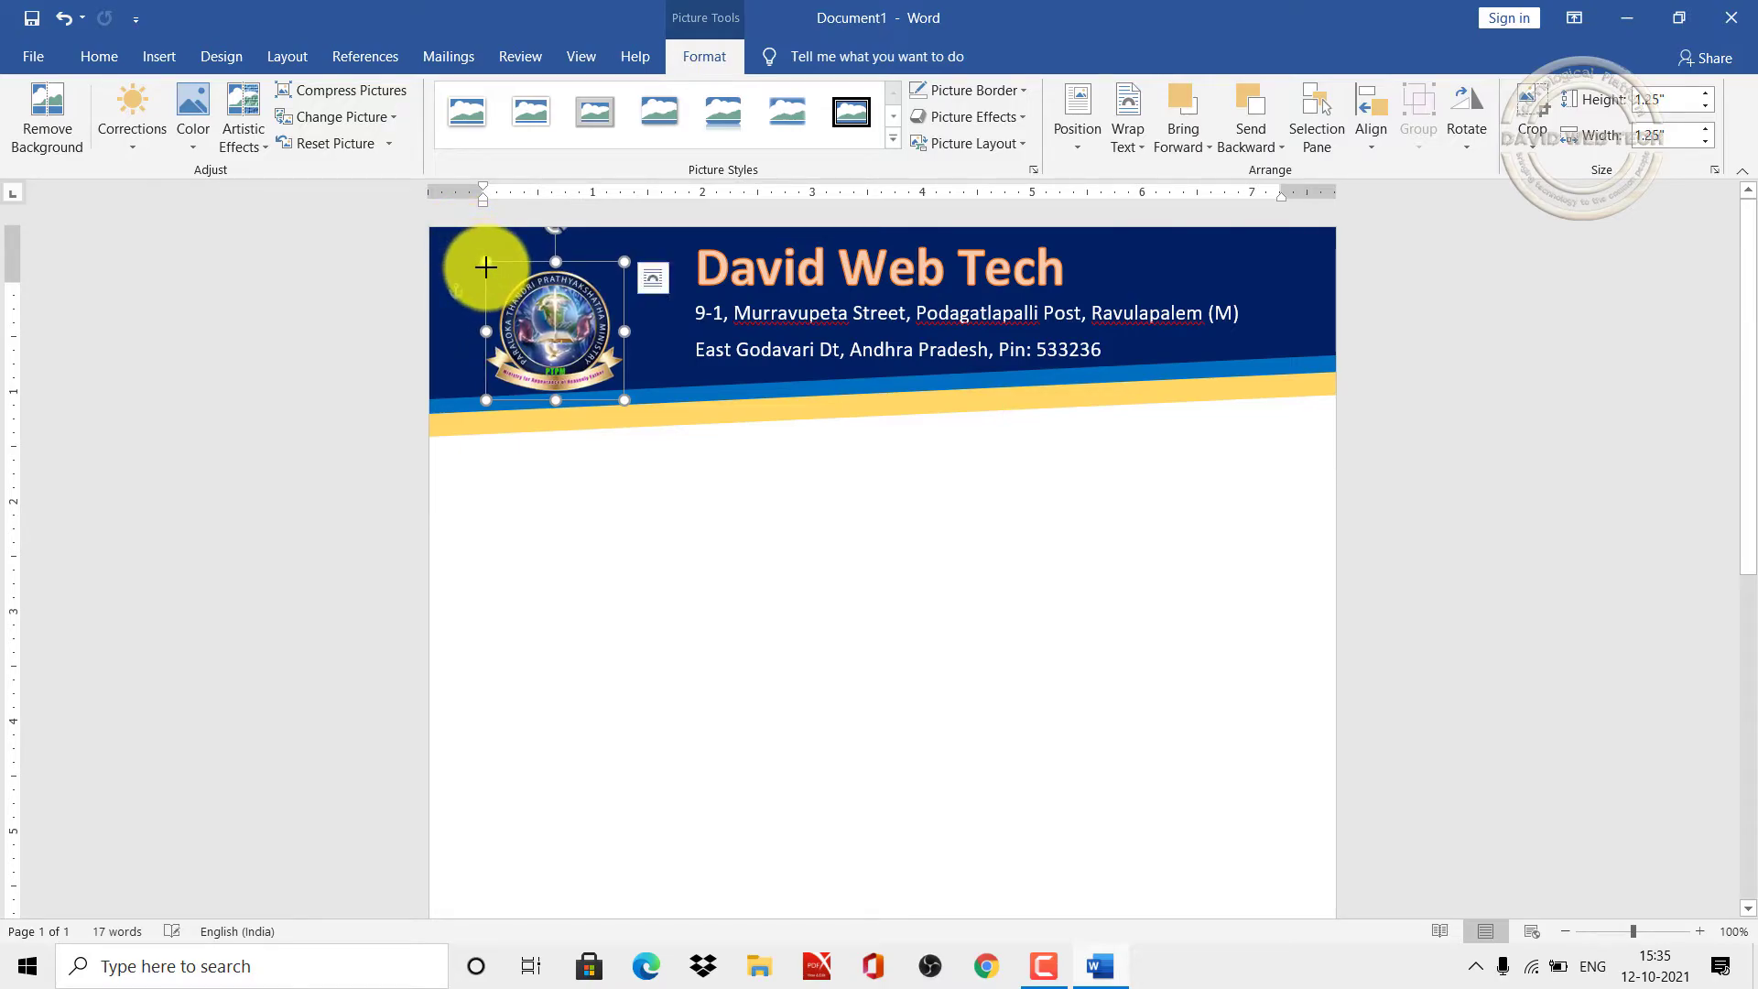
mouse_move(528, 321)
left_mouse_down()
mouse_move(499, 293)
mouse_move(515, 299)
left_mouse_up()
left_click(635, 519)
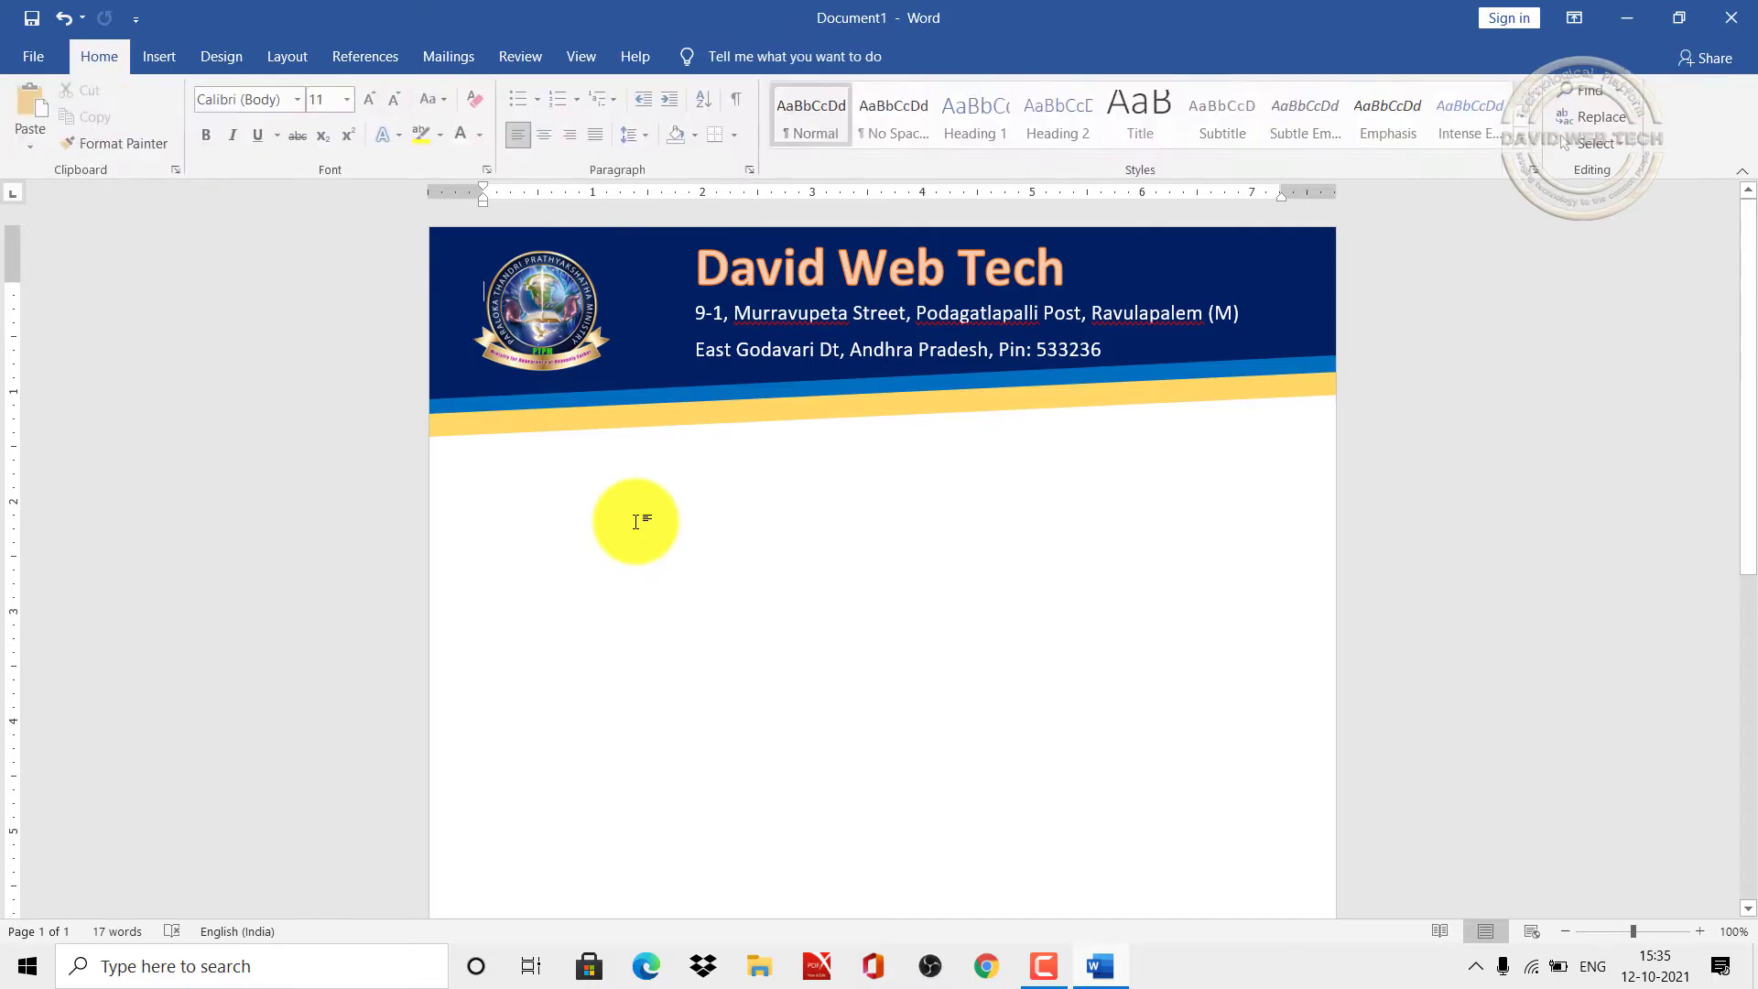
Step: Choose the Final Logo (2) image from a file as a custom picture watermark
left_click(231, 53)
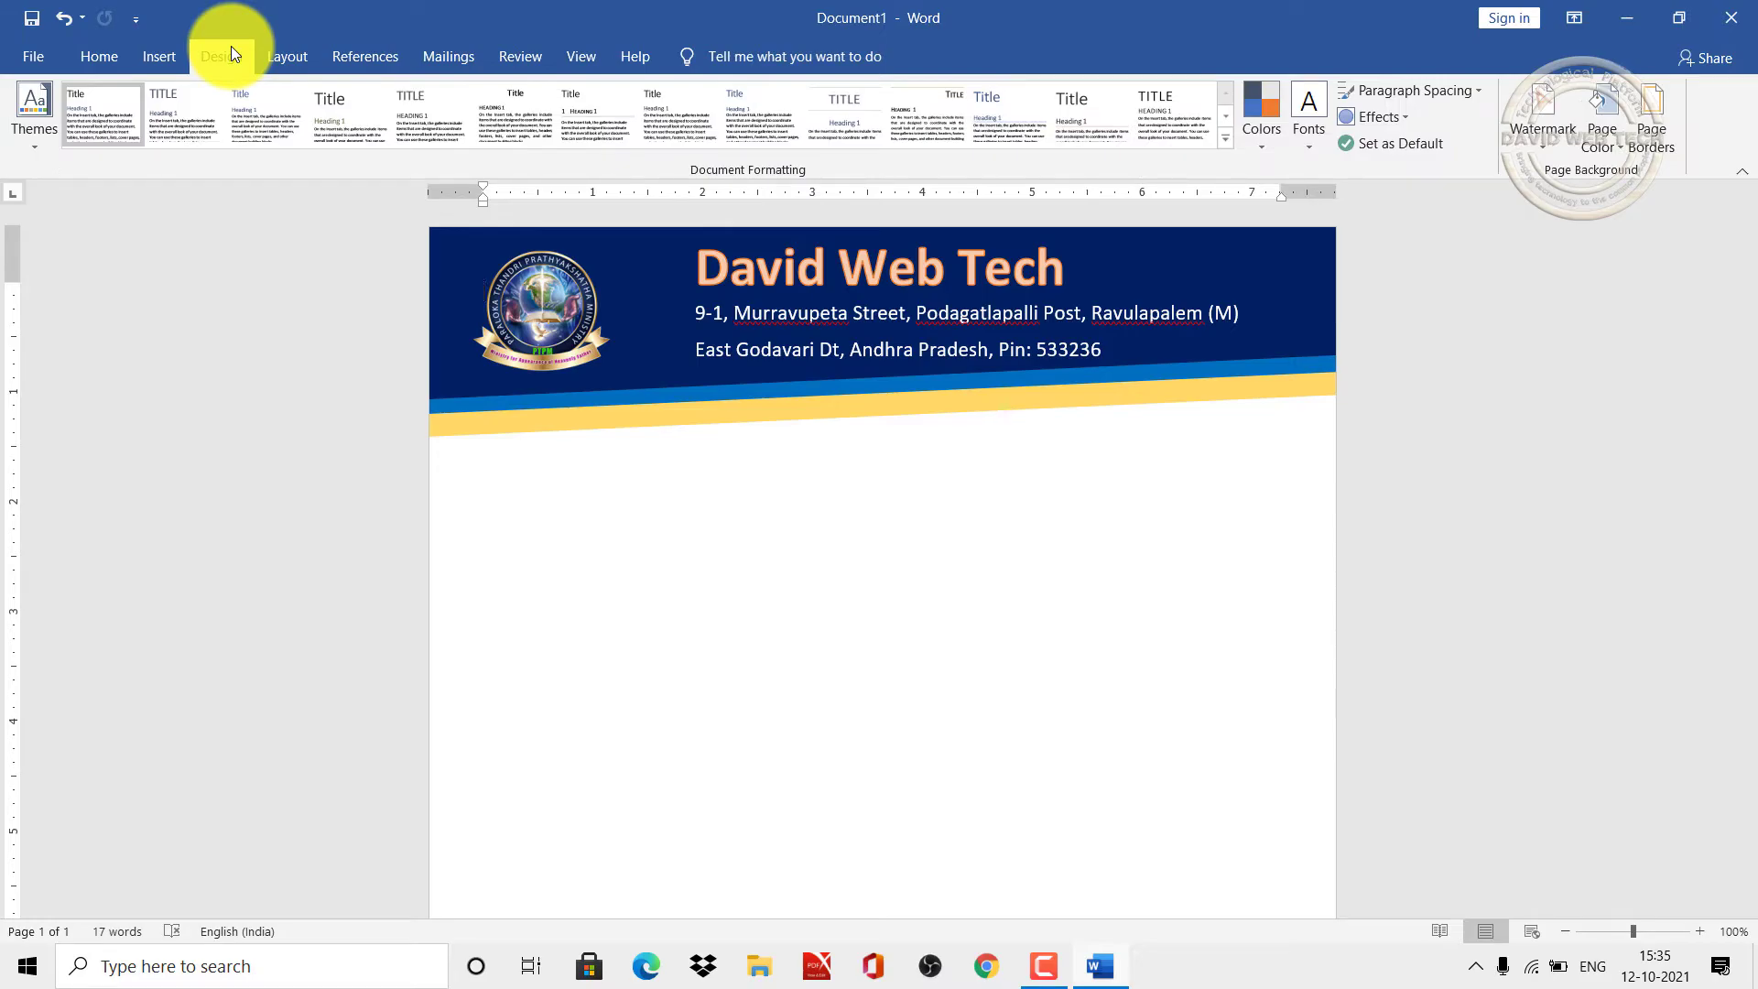
left_click(1546, 145)
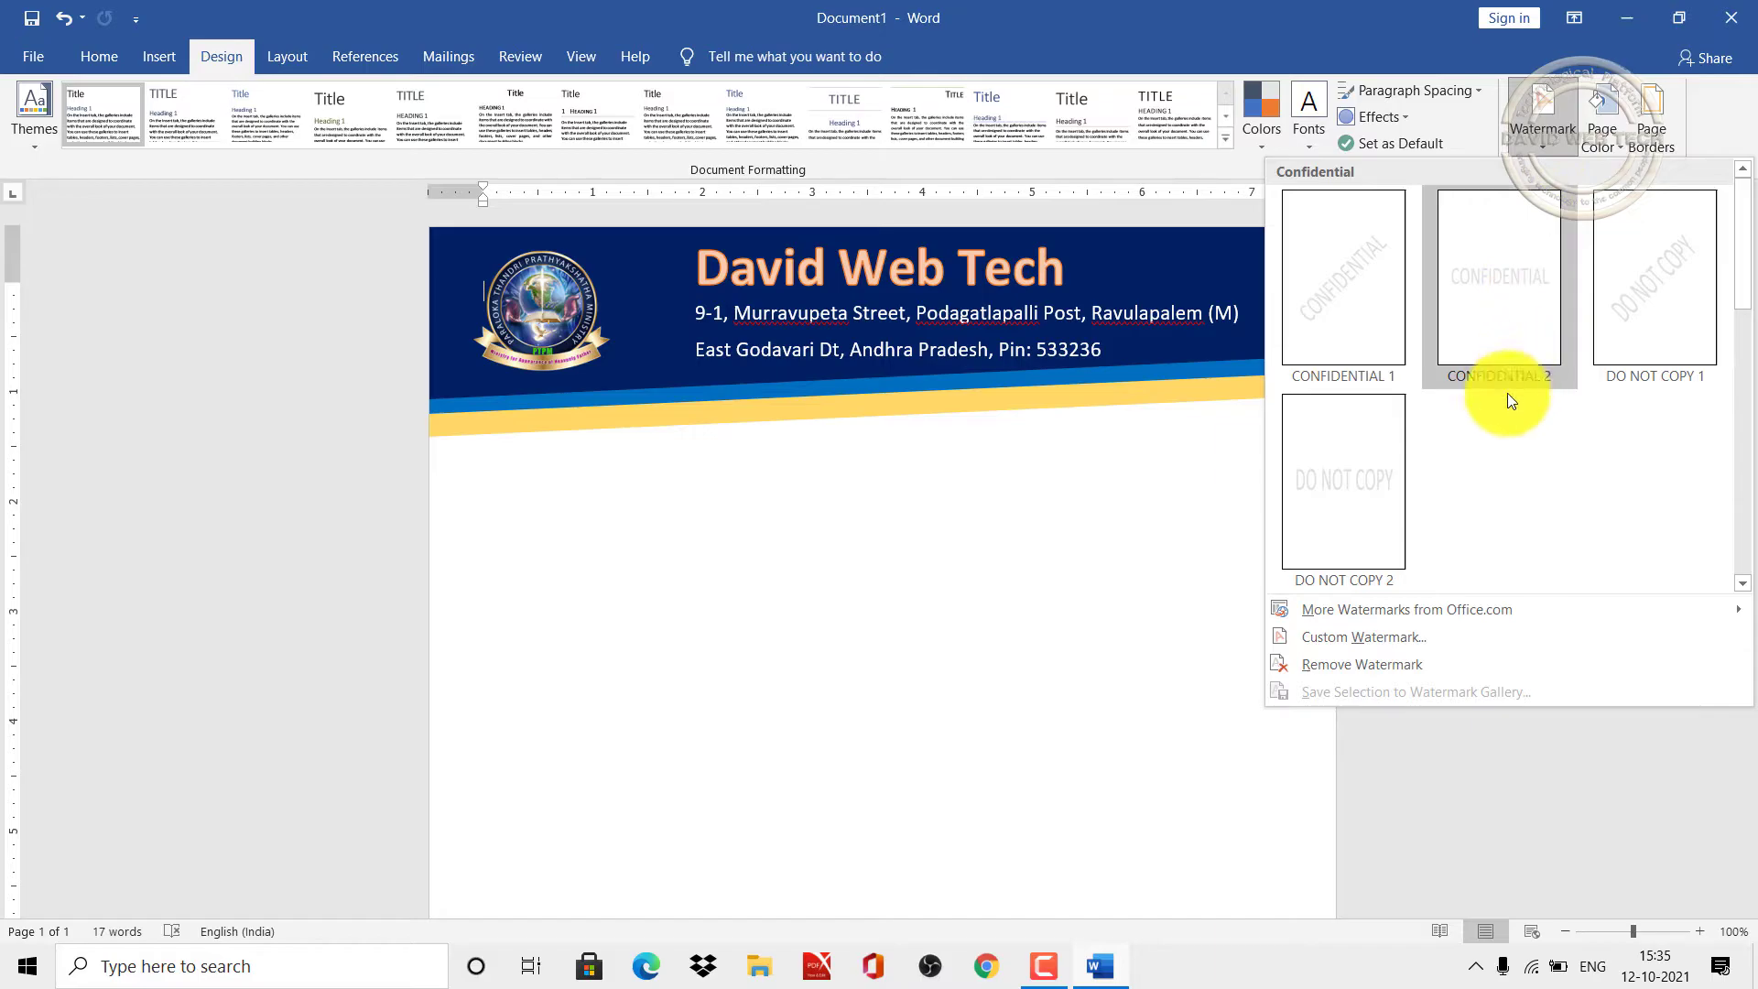
left_click(1364, 635)
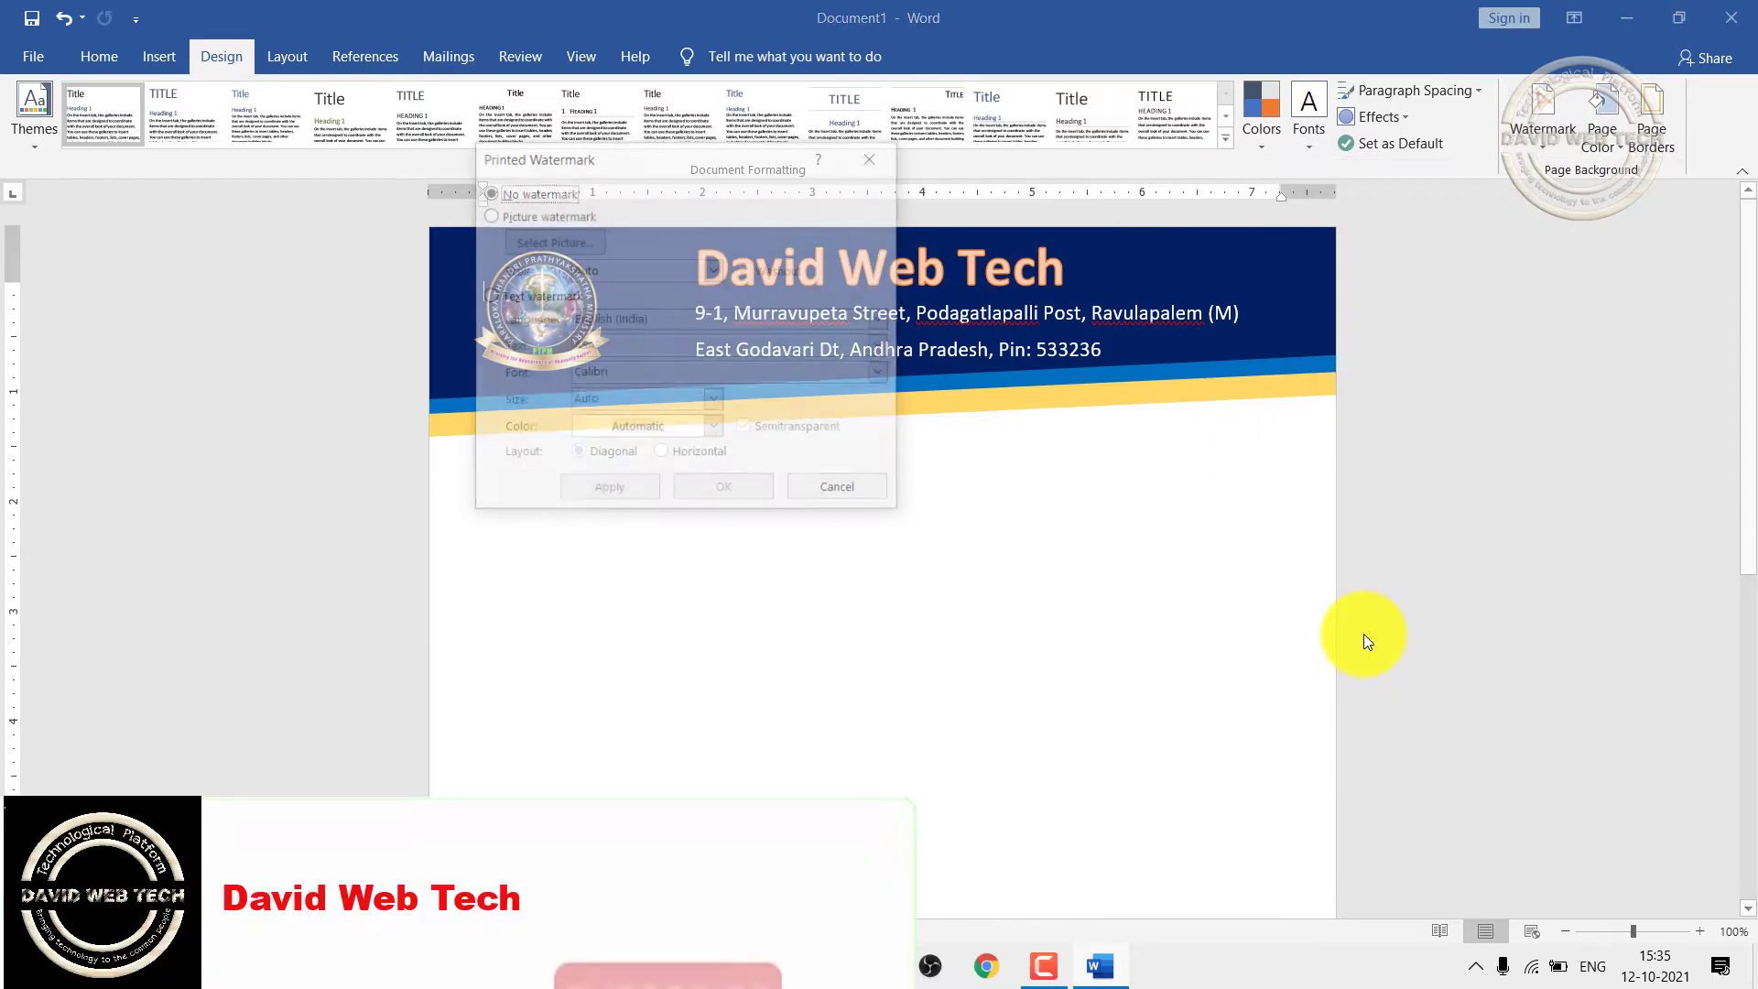
left_click(486, 216)
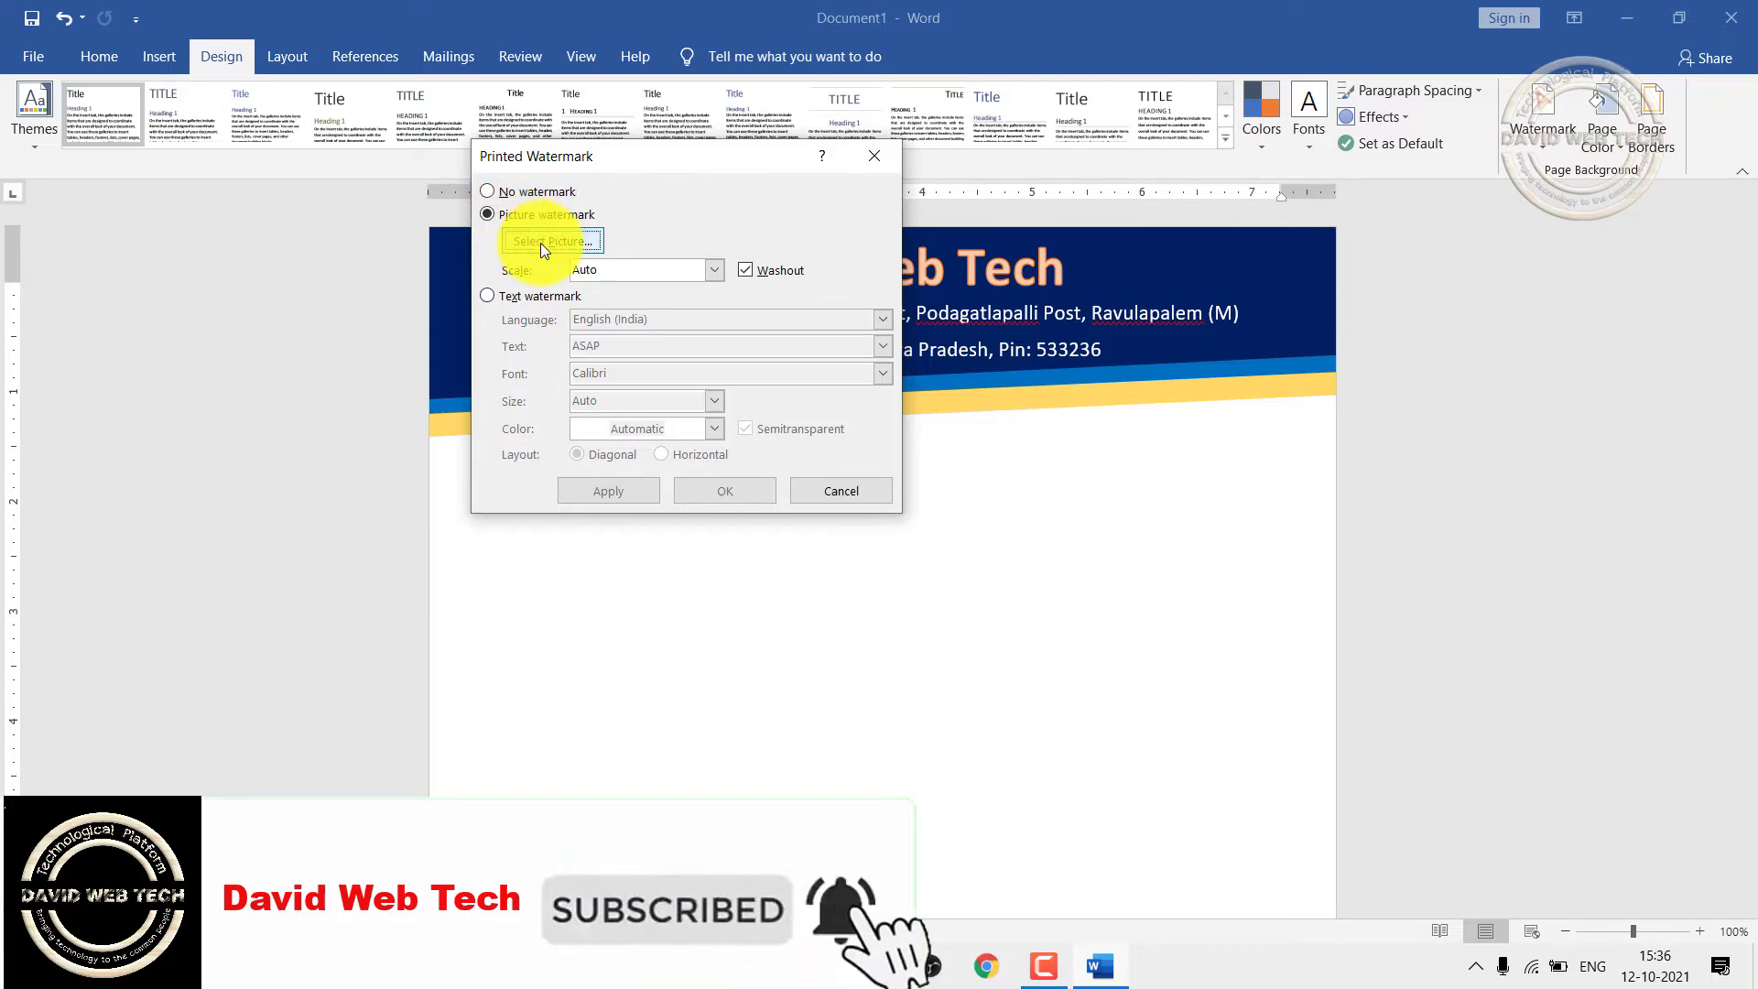
left_click(548, 241)
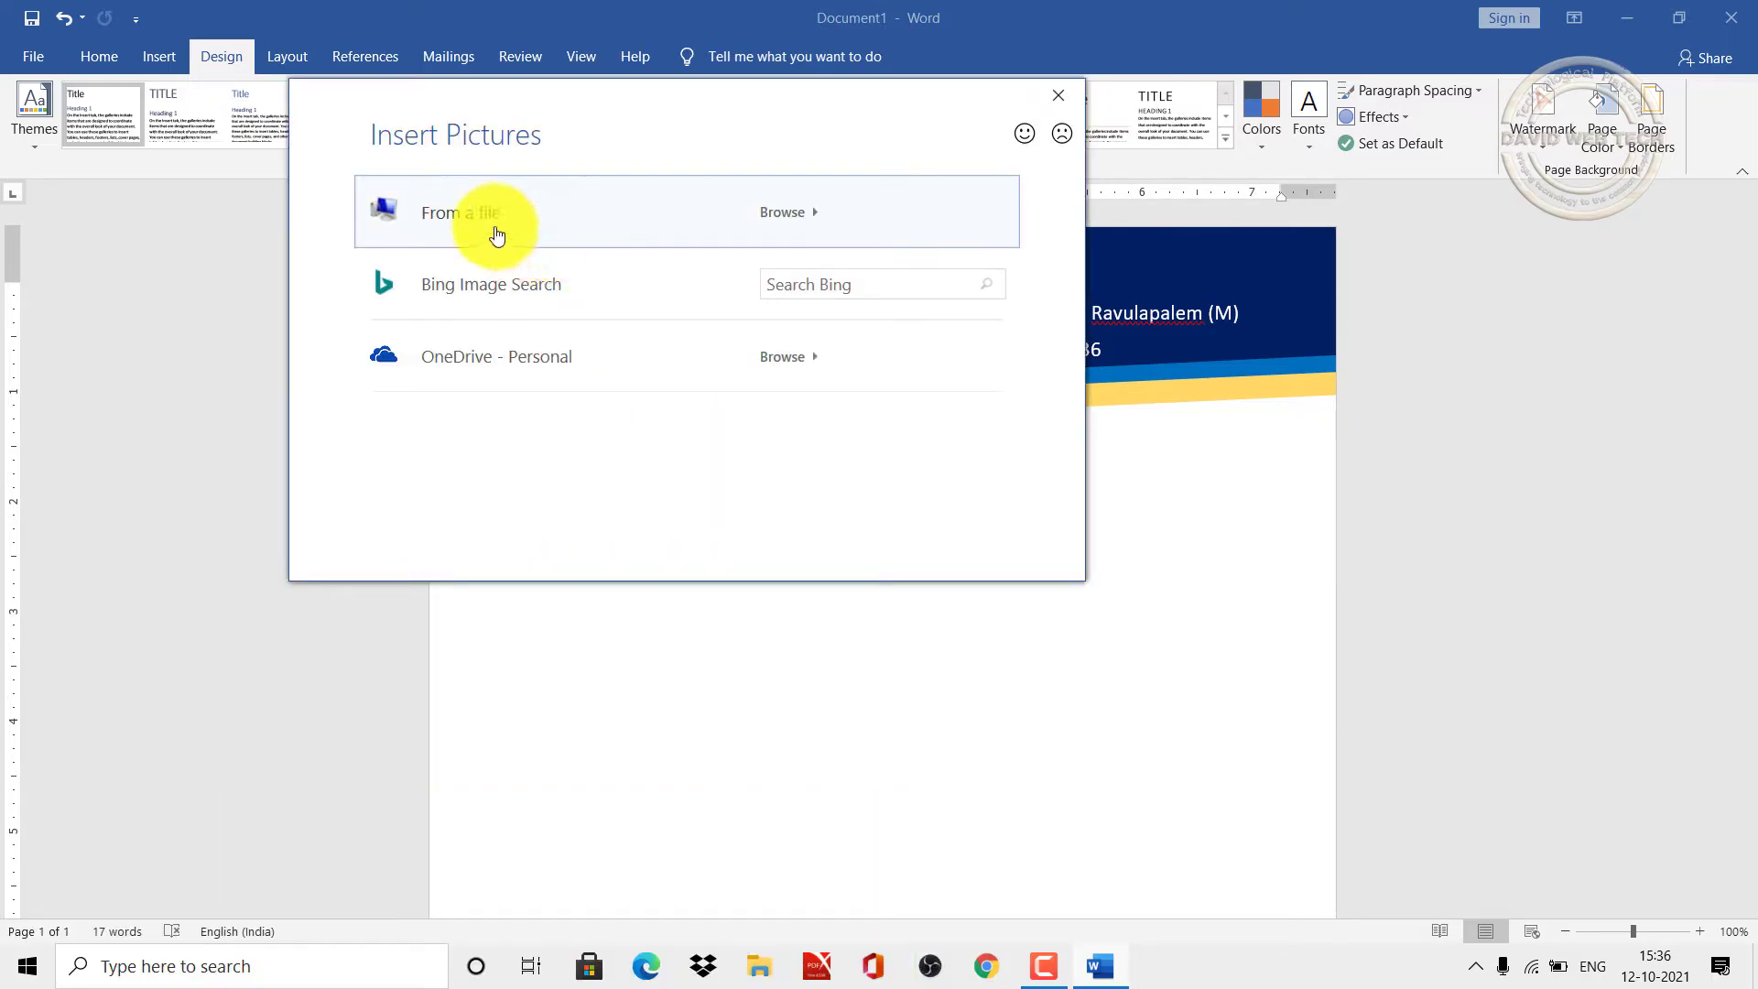
left_click(497, 236)
left_click(742, 373)
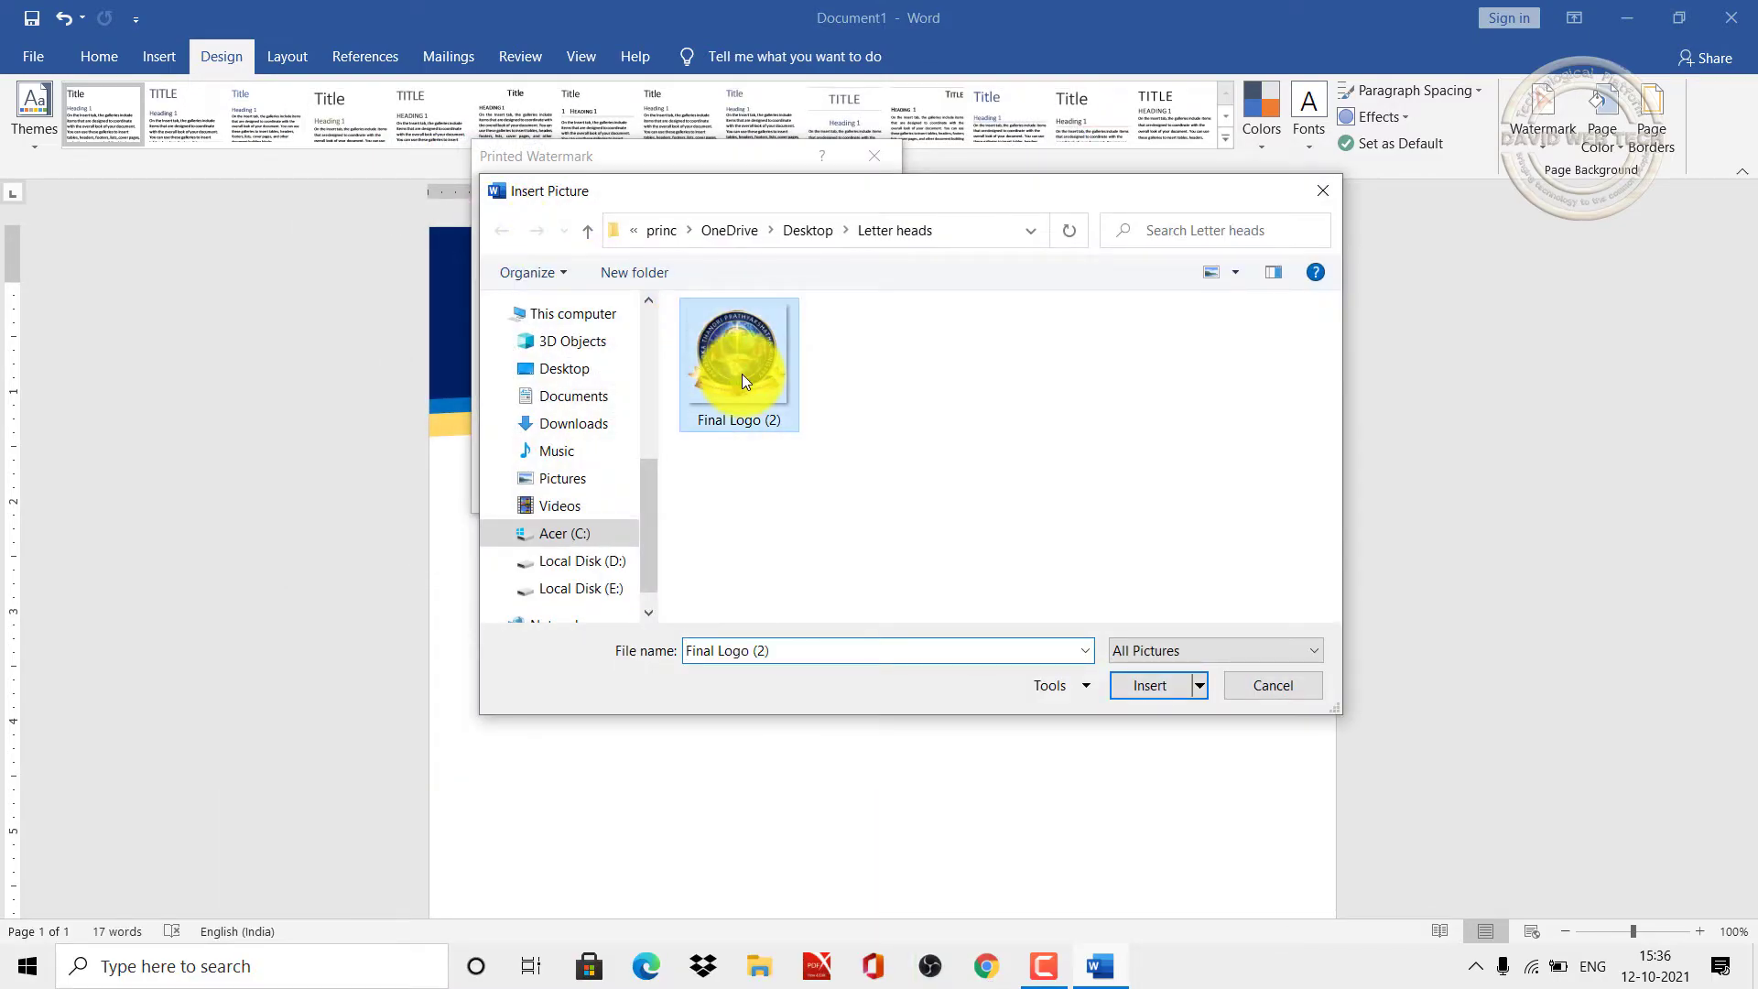
left_click(1160, 687)
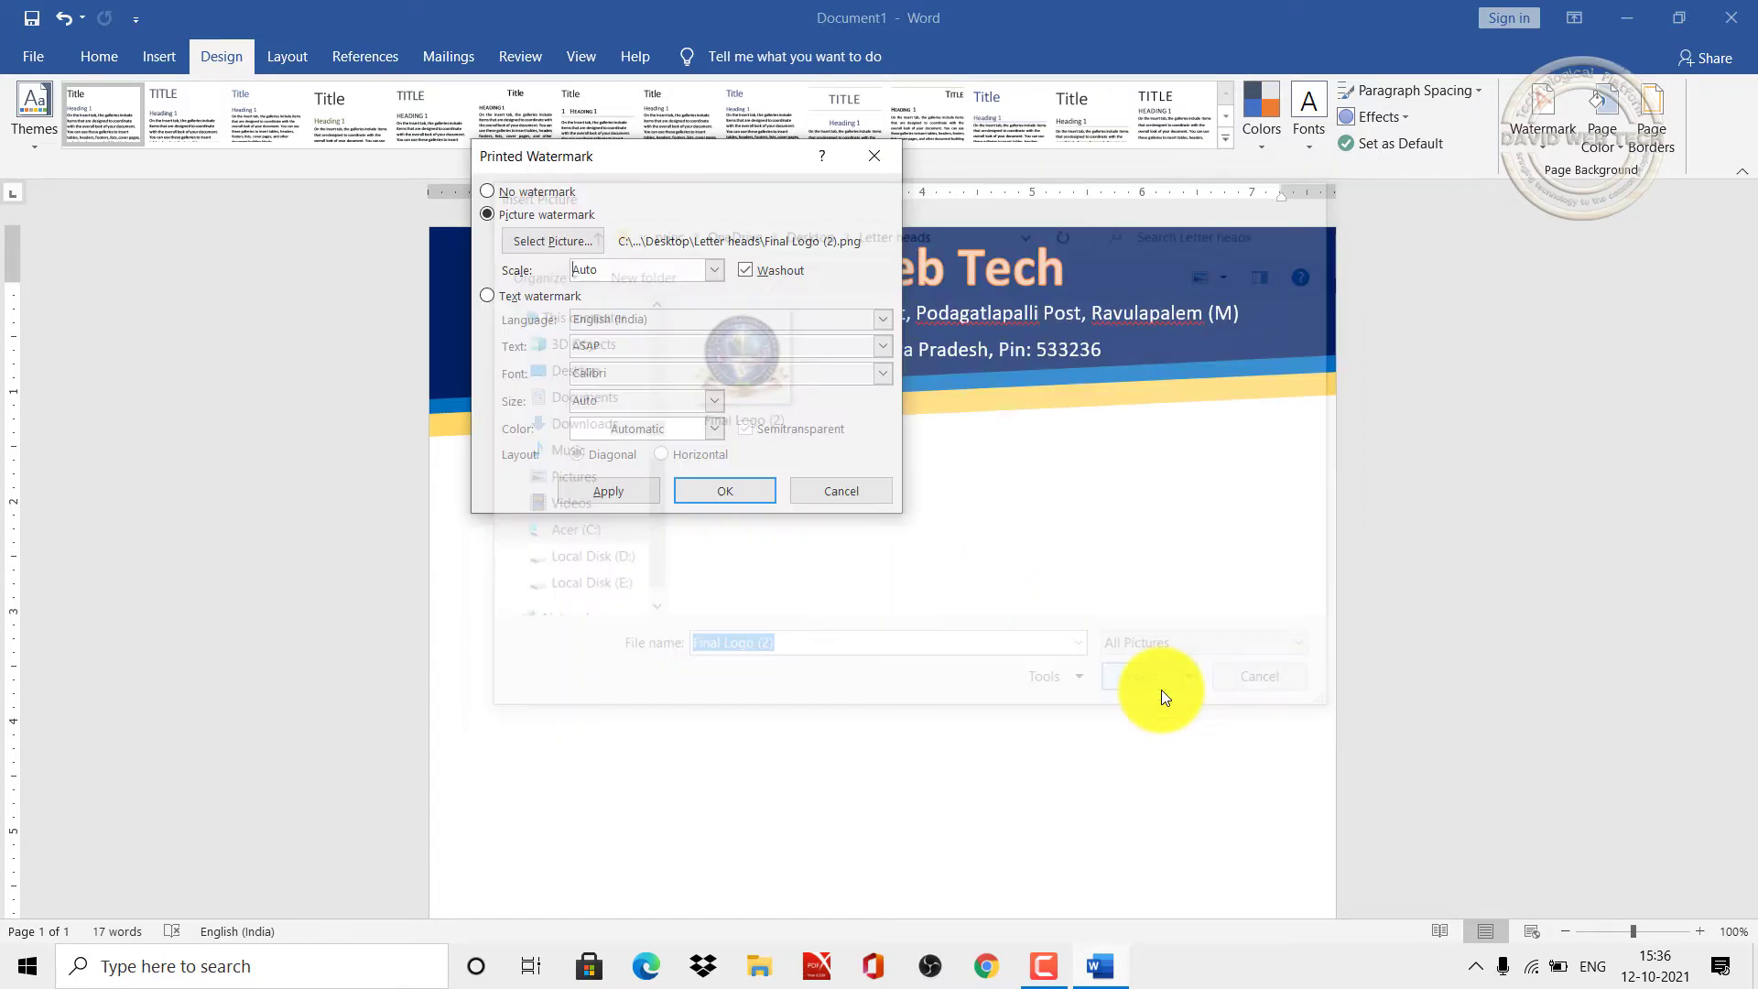
Step: Set the picture watermark to 100% scale with washout and apply it to the page
left_click(710, 272)
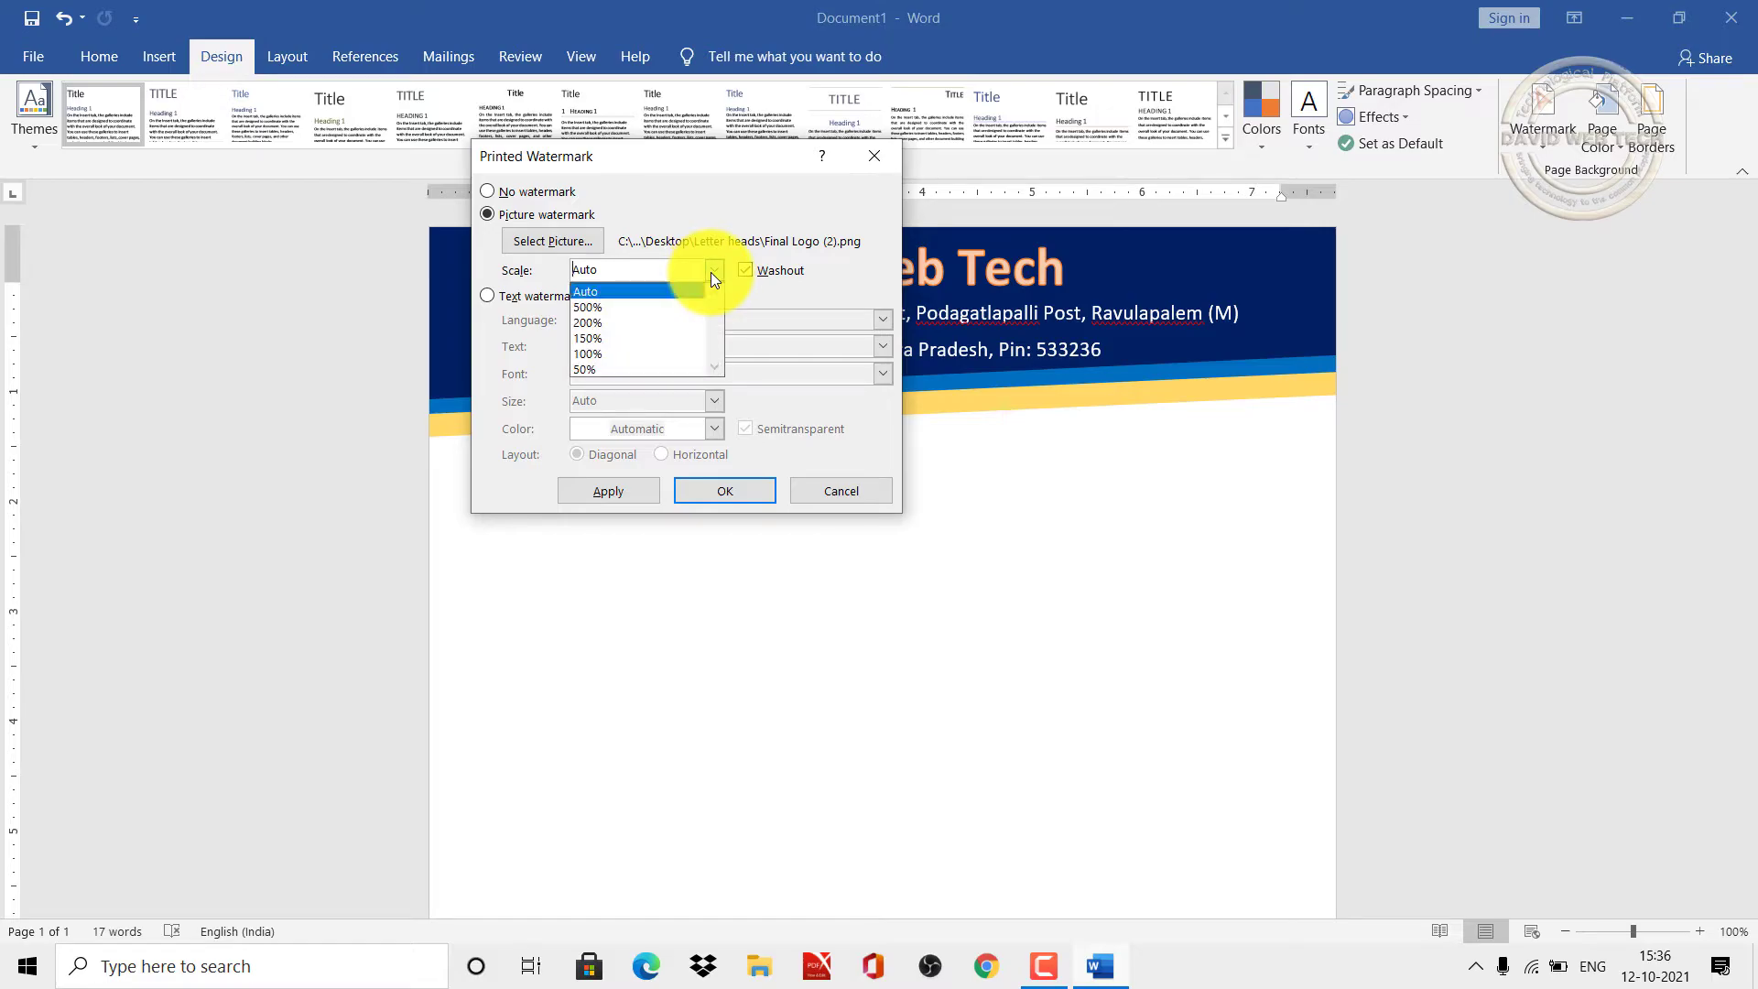
left_click(597, 353)
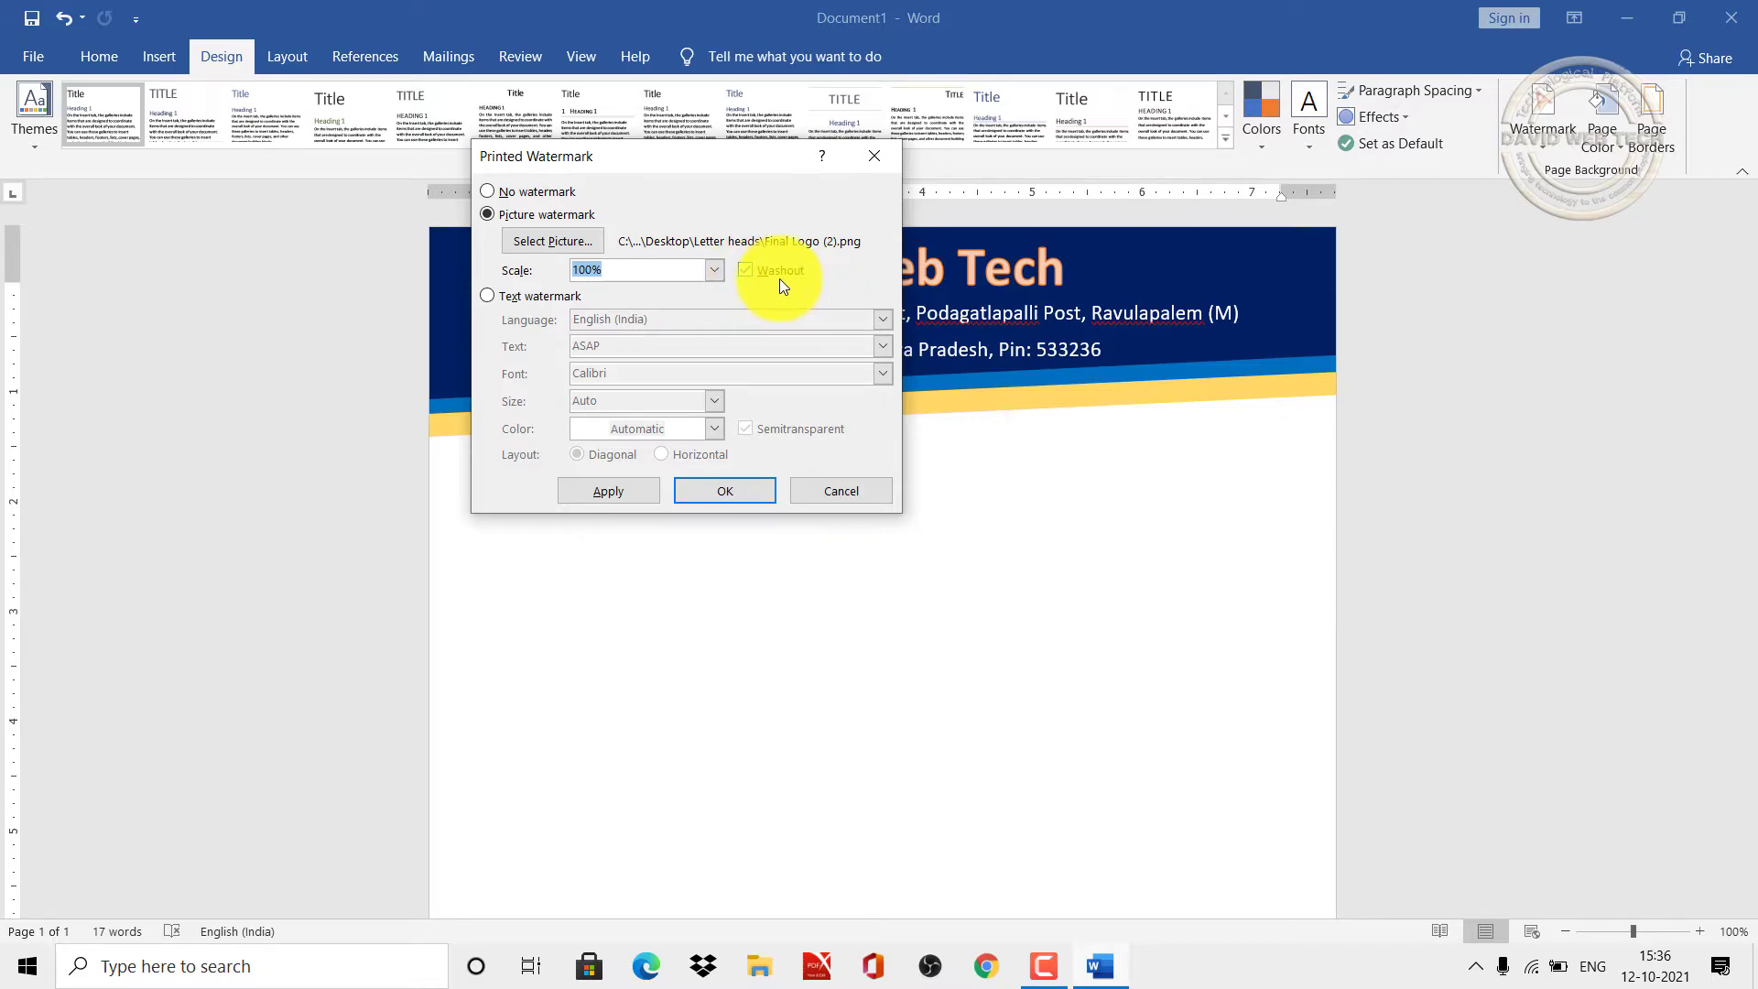
left_click(630, 486)
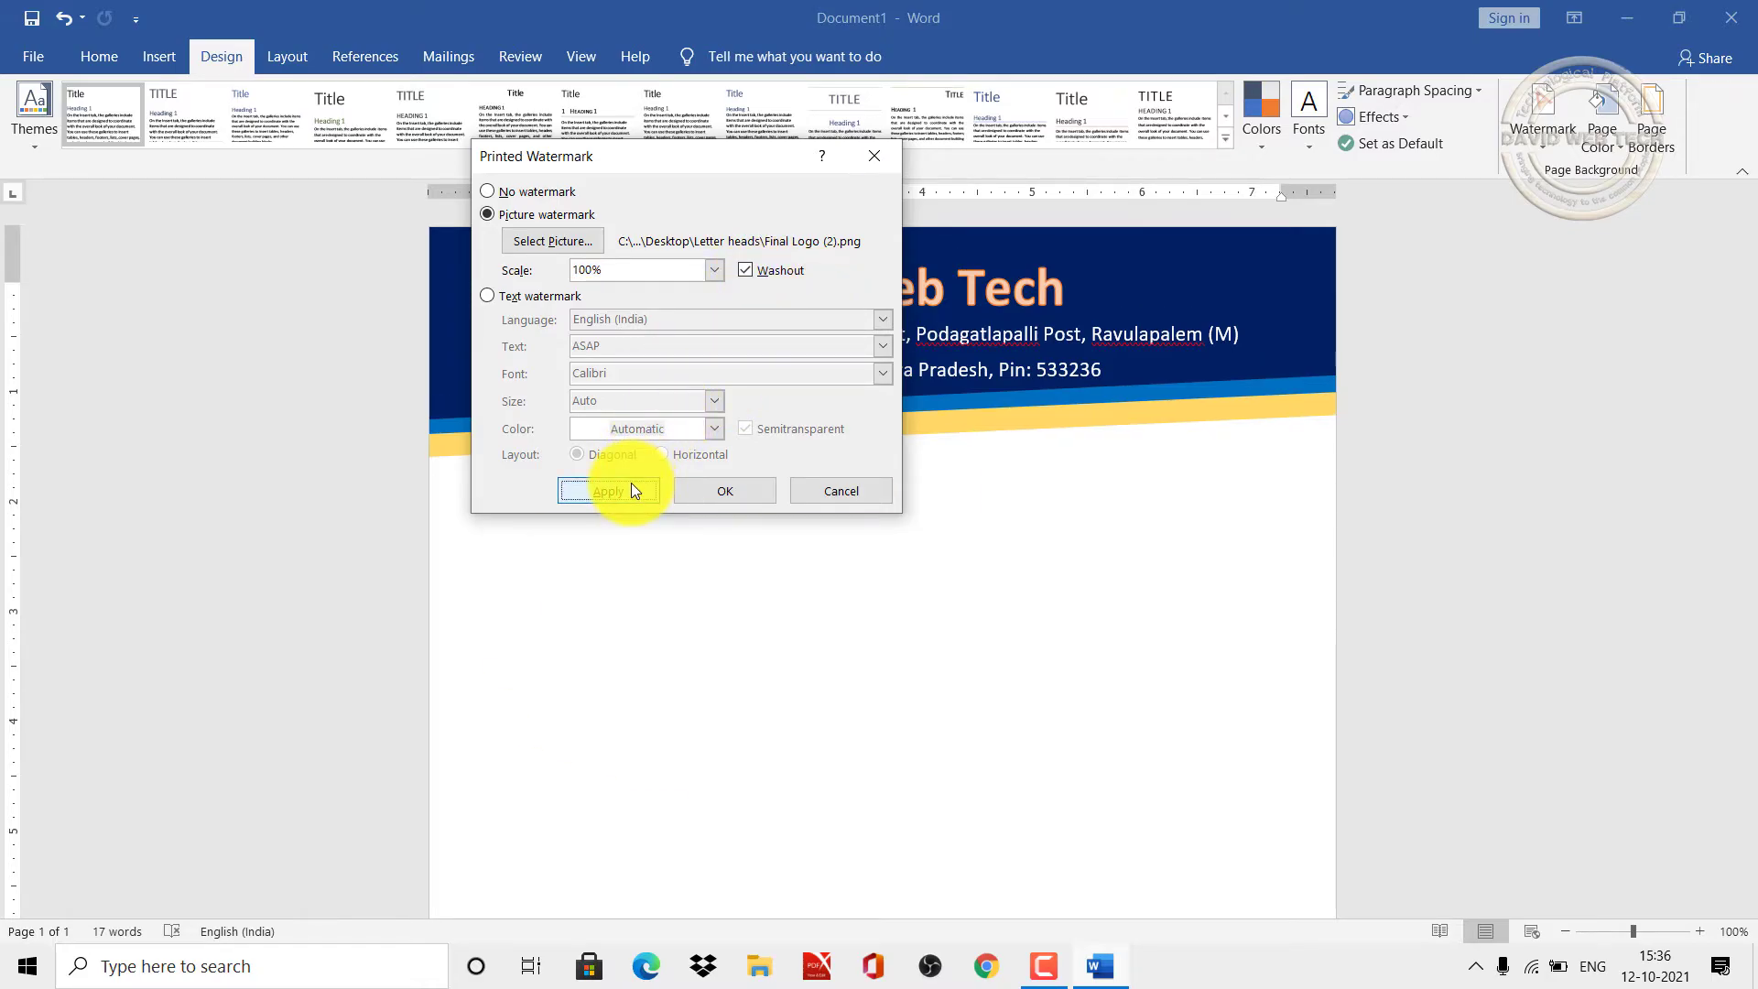
left_click(833, 491)
Step: Draw a rectangle spanning the full width of the page bottom
left_click_drag(1747, 403, 1748, 700)
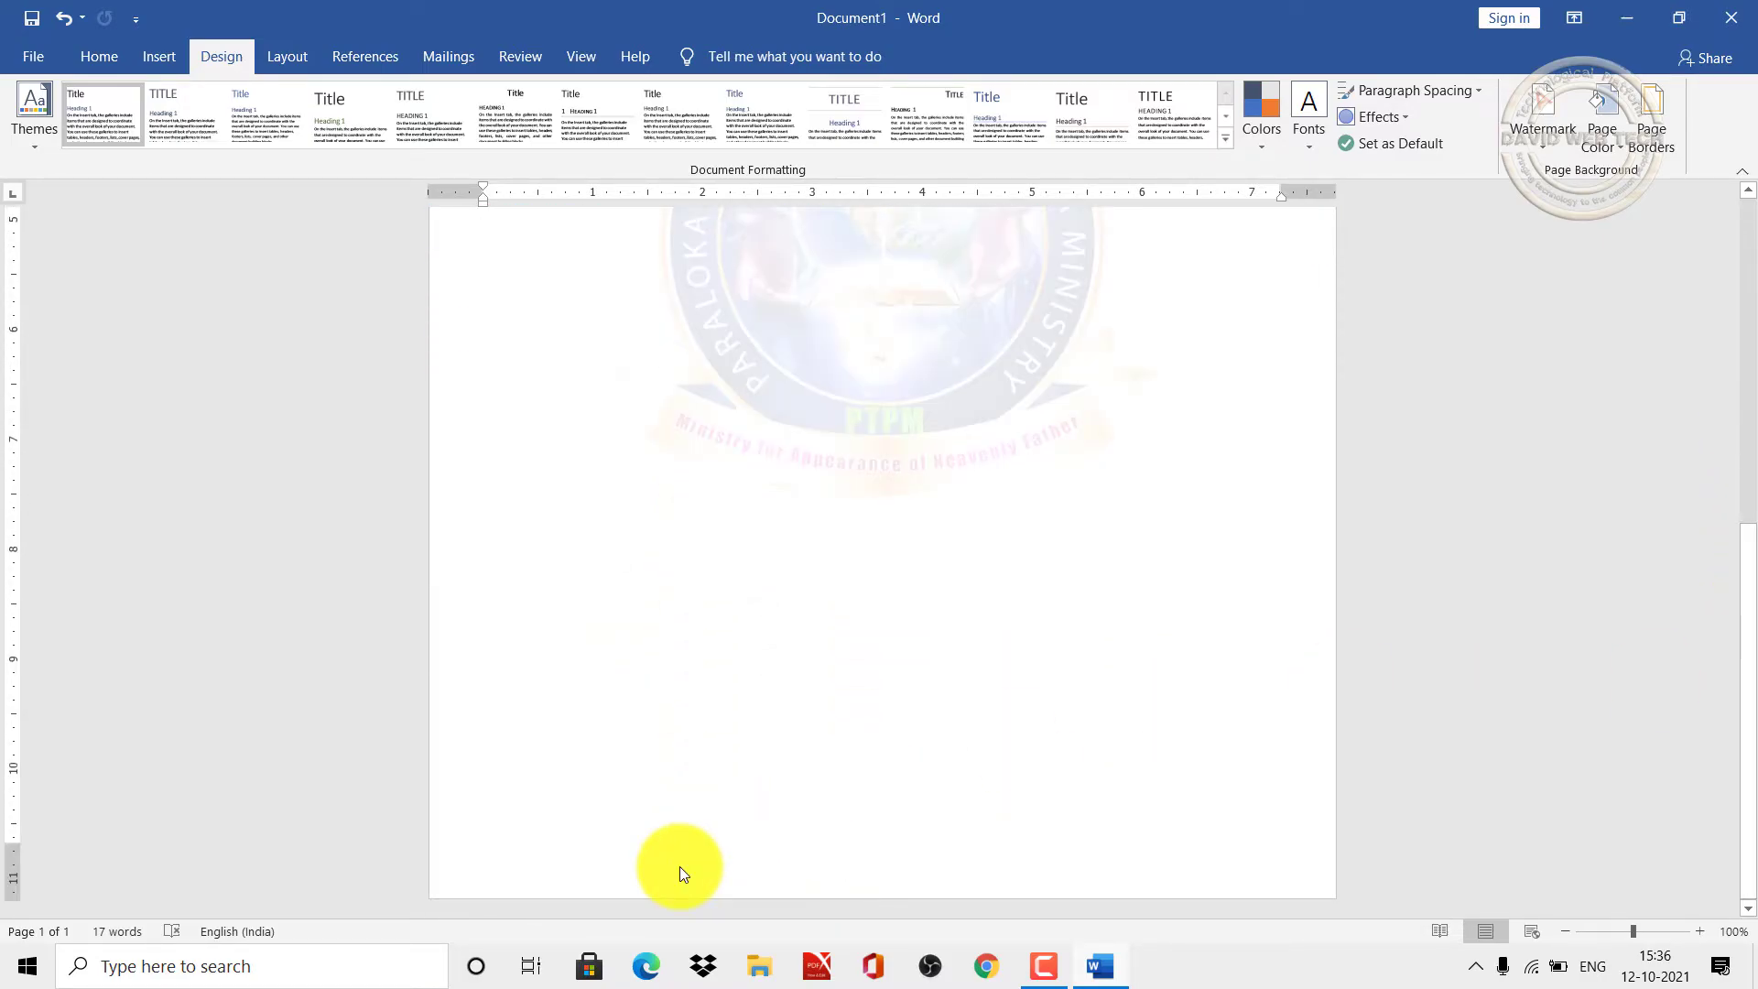
left_click(103, 55)
left_click(148, 53)
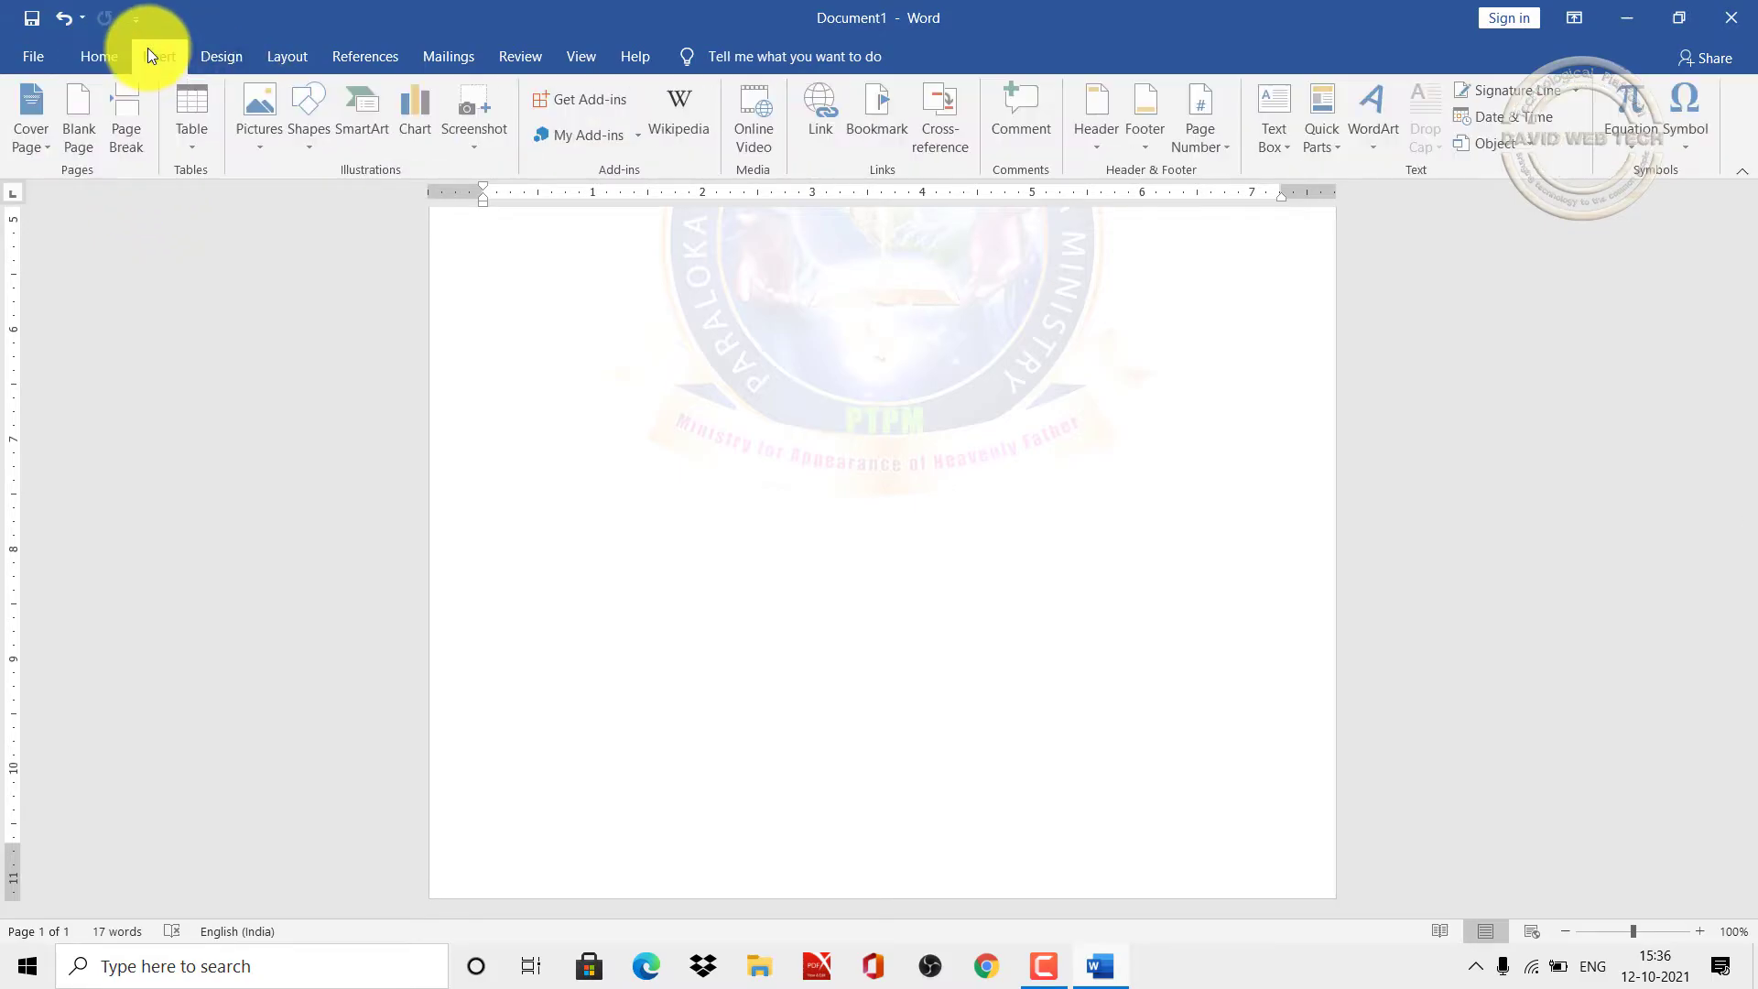
left_click(317, 152)
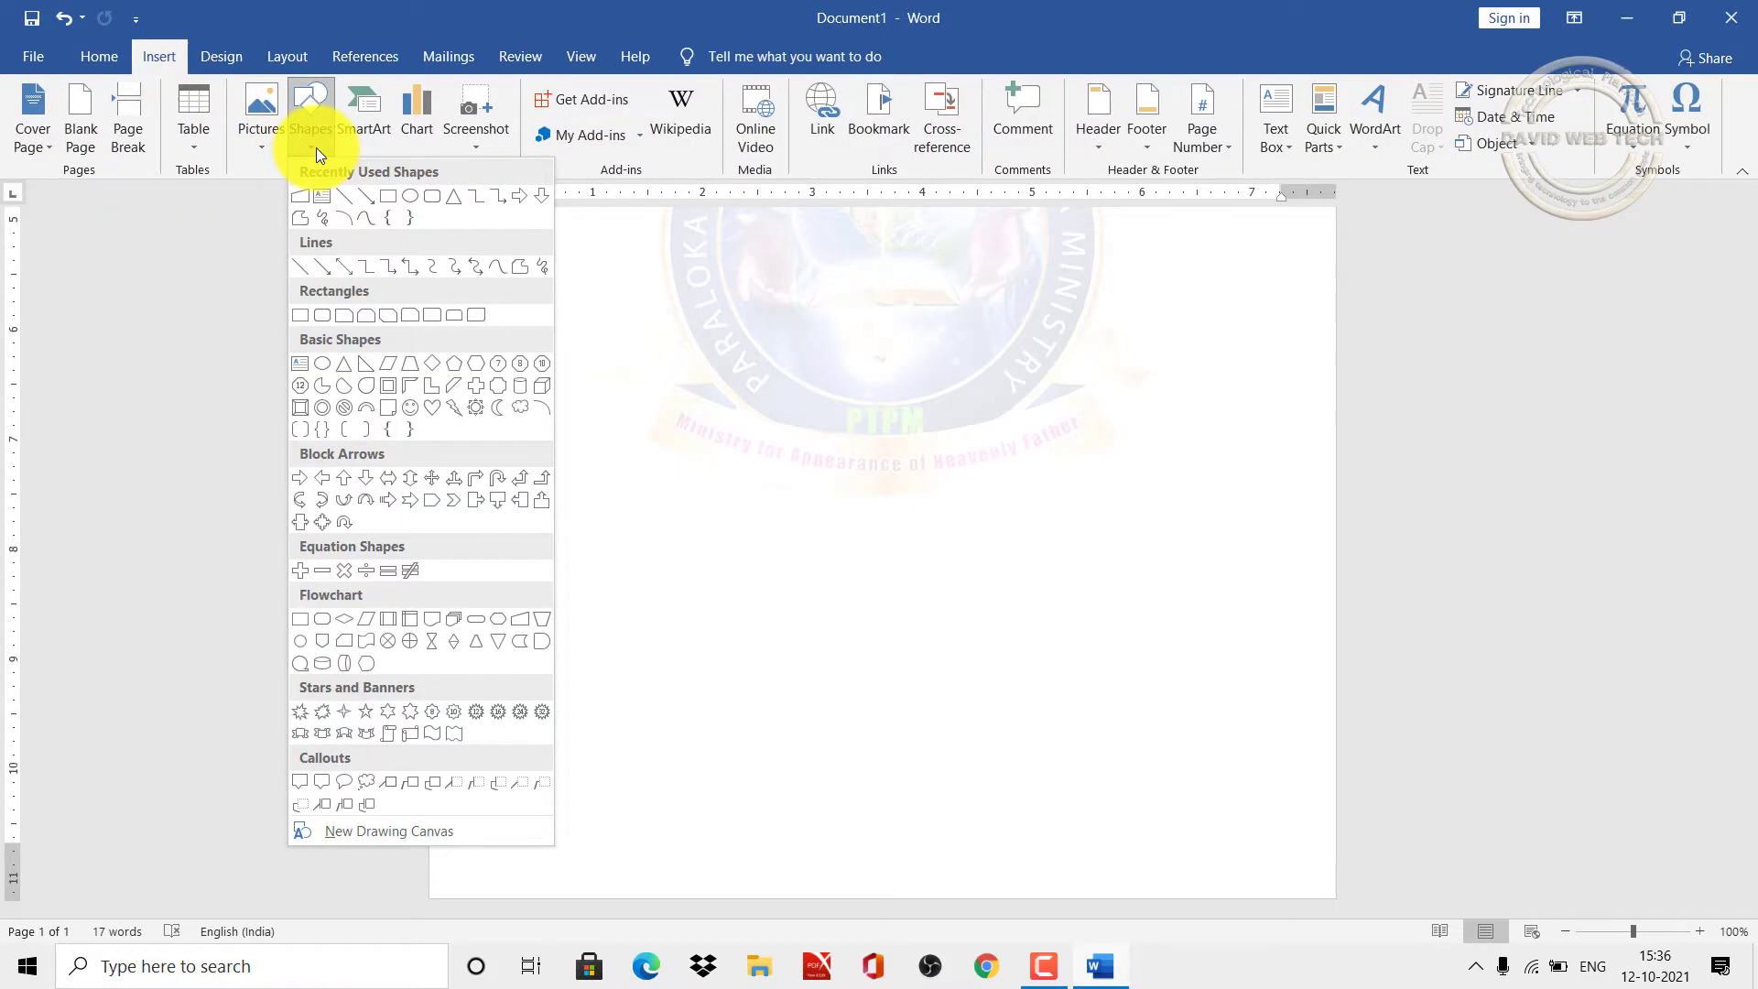
left_click(390, 197)
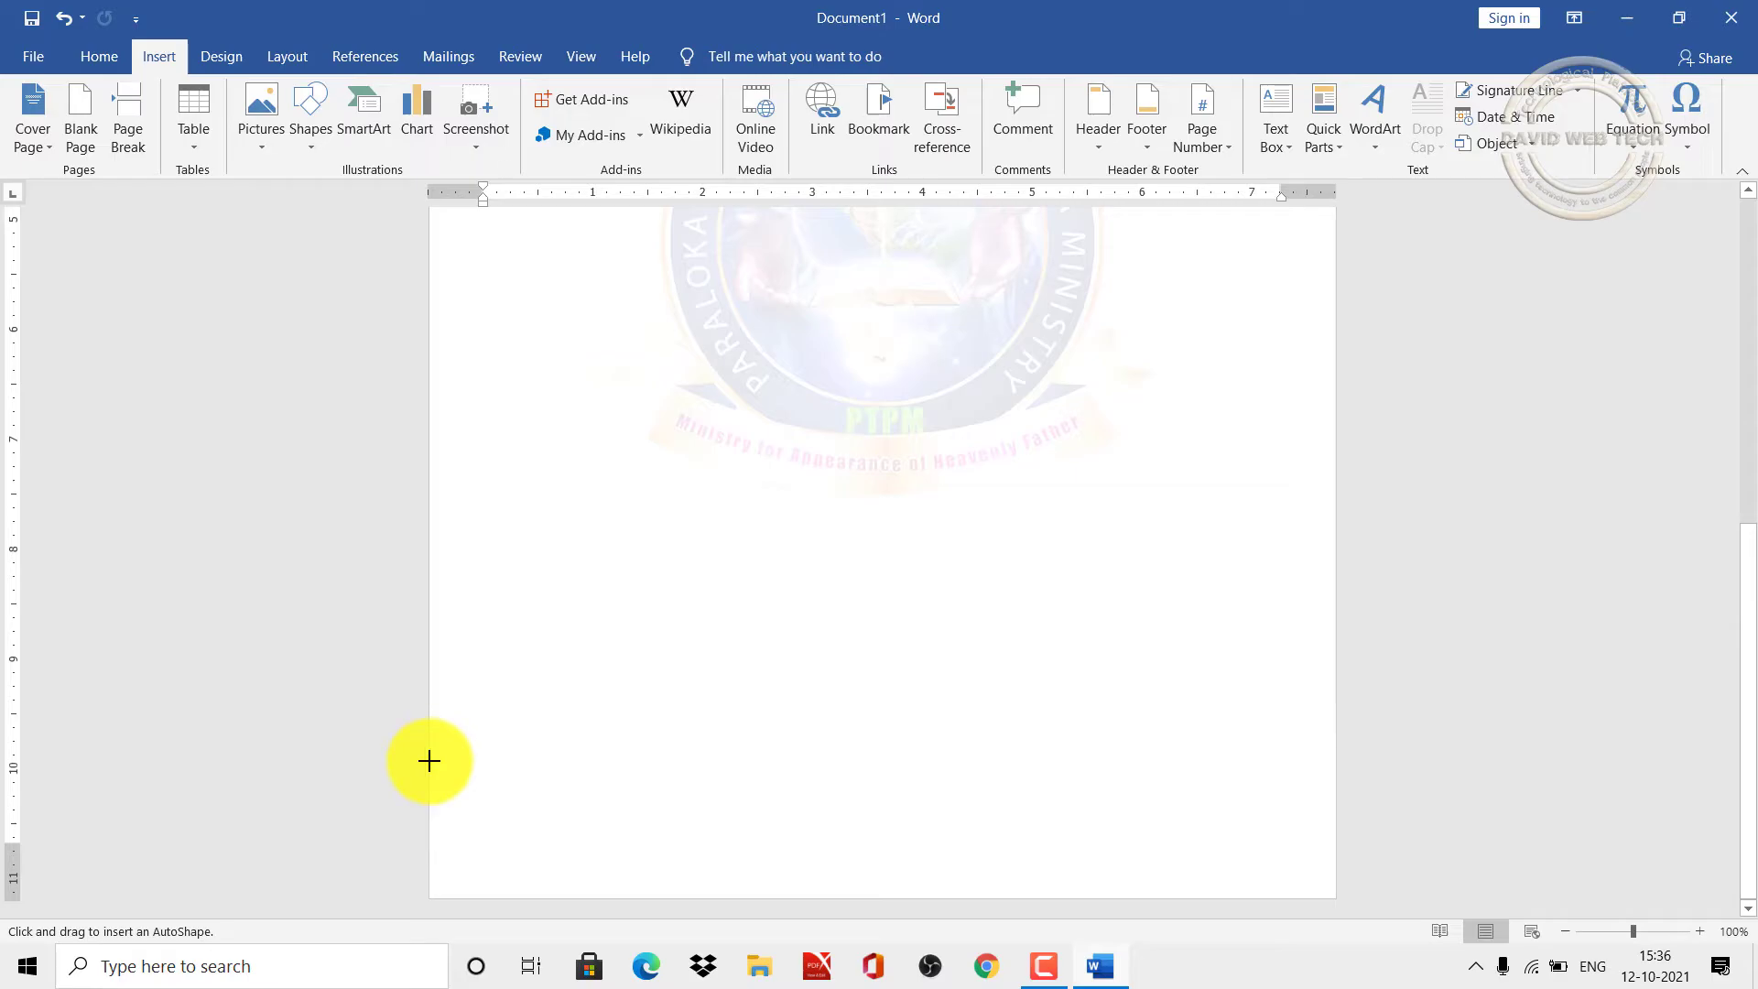
mouse_move(429, 759)
left_mouse_down()
mouse_move(1056, 855)
mouse_move(1263, 808)
mouse_move(1335, 841)
left_mouse_up()
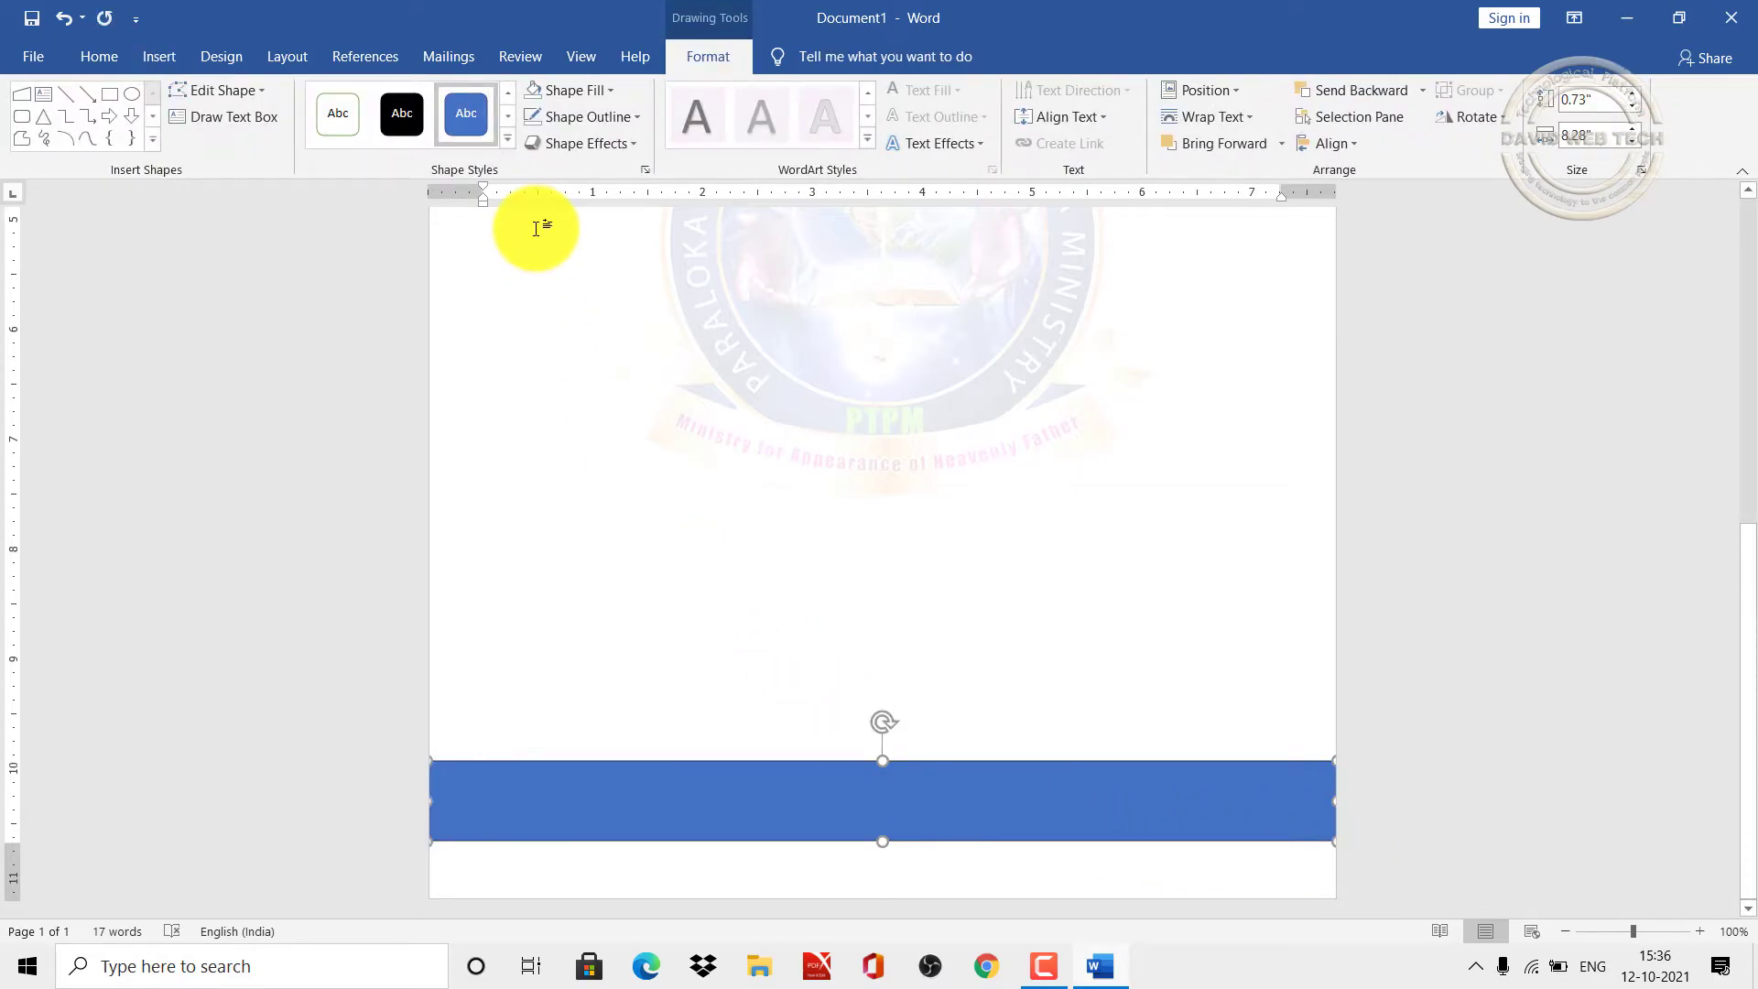
Step: Give the bottom rectangle no outline and a pale gold fill
left_click(618, 117)
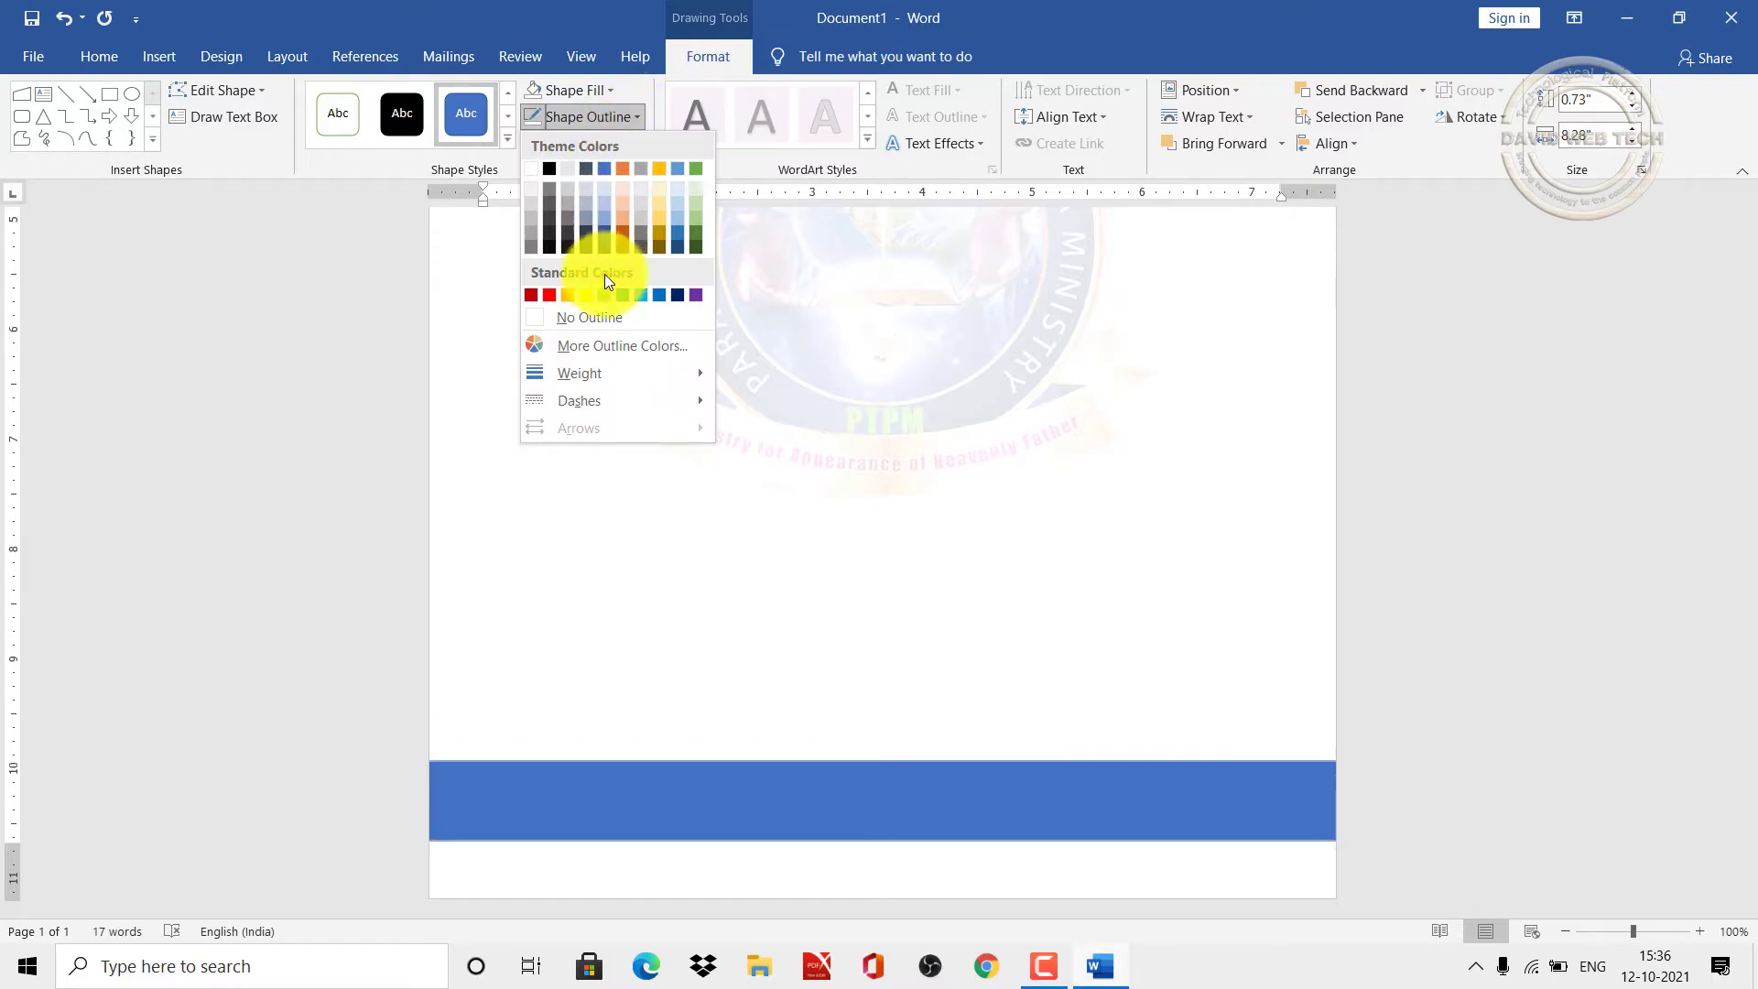
left_click(602, 317)
left_click(609, 93)
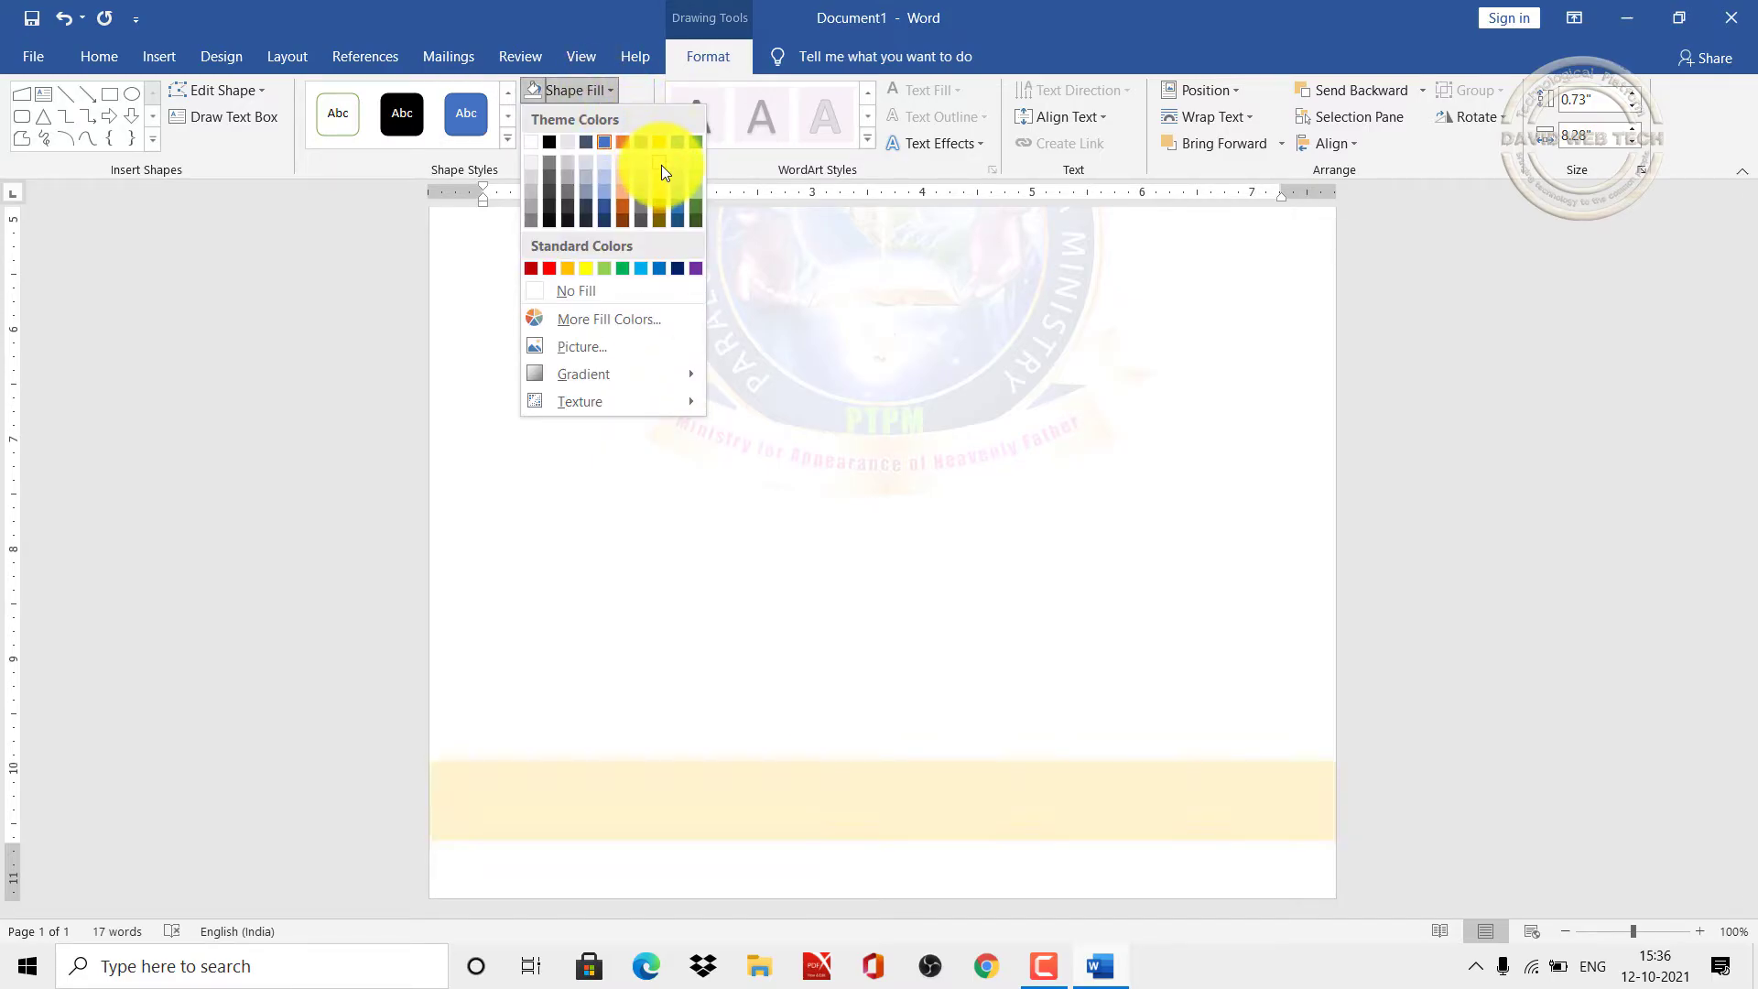
left_click(661, 170)
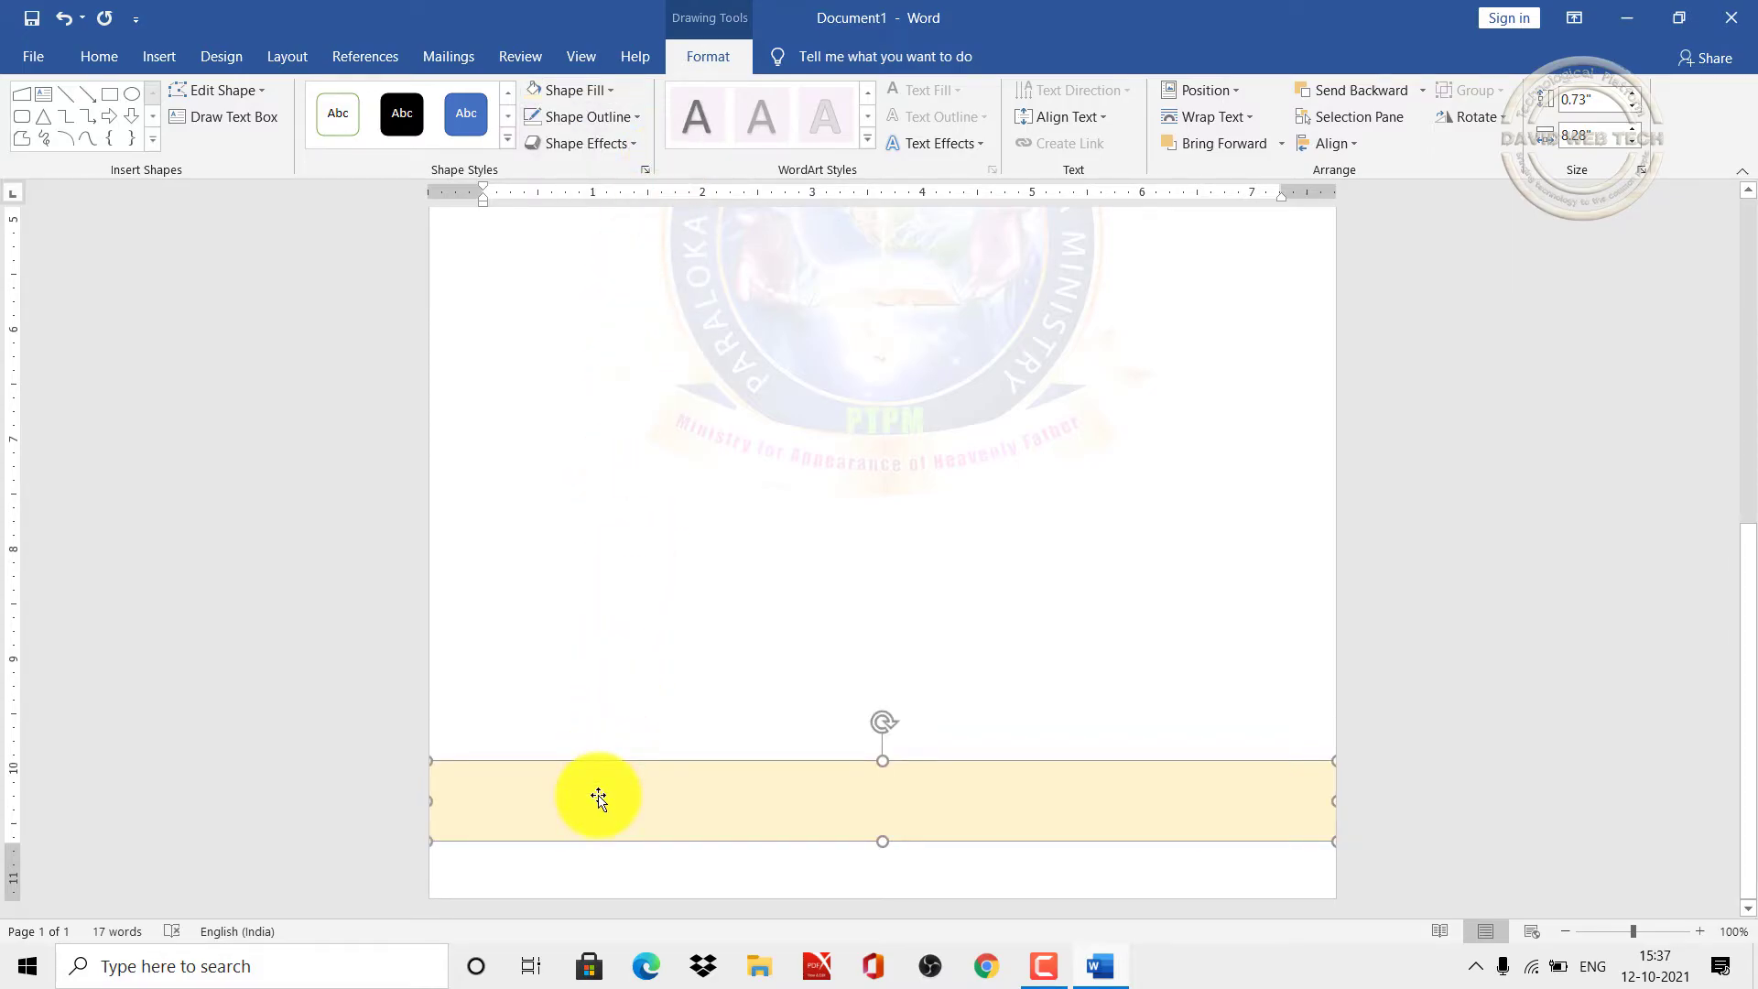
Step: Duplicate the gold strip and fill the copy dark blue
left_click(103, 57)
left_click(106, 119)
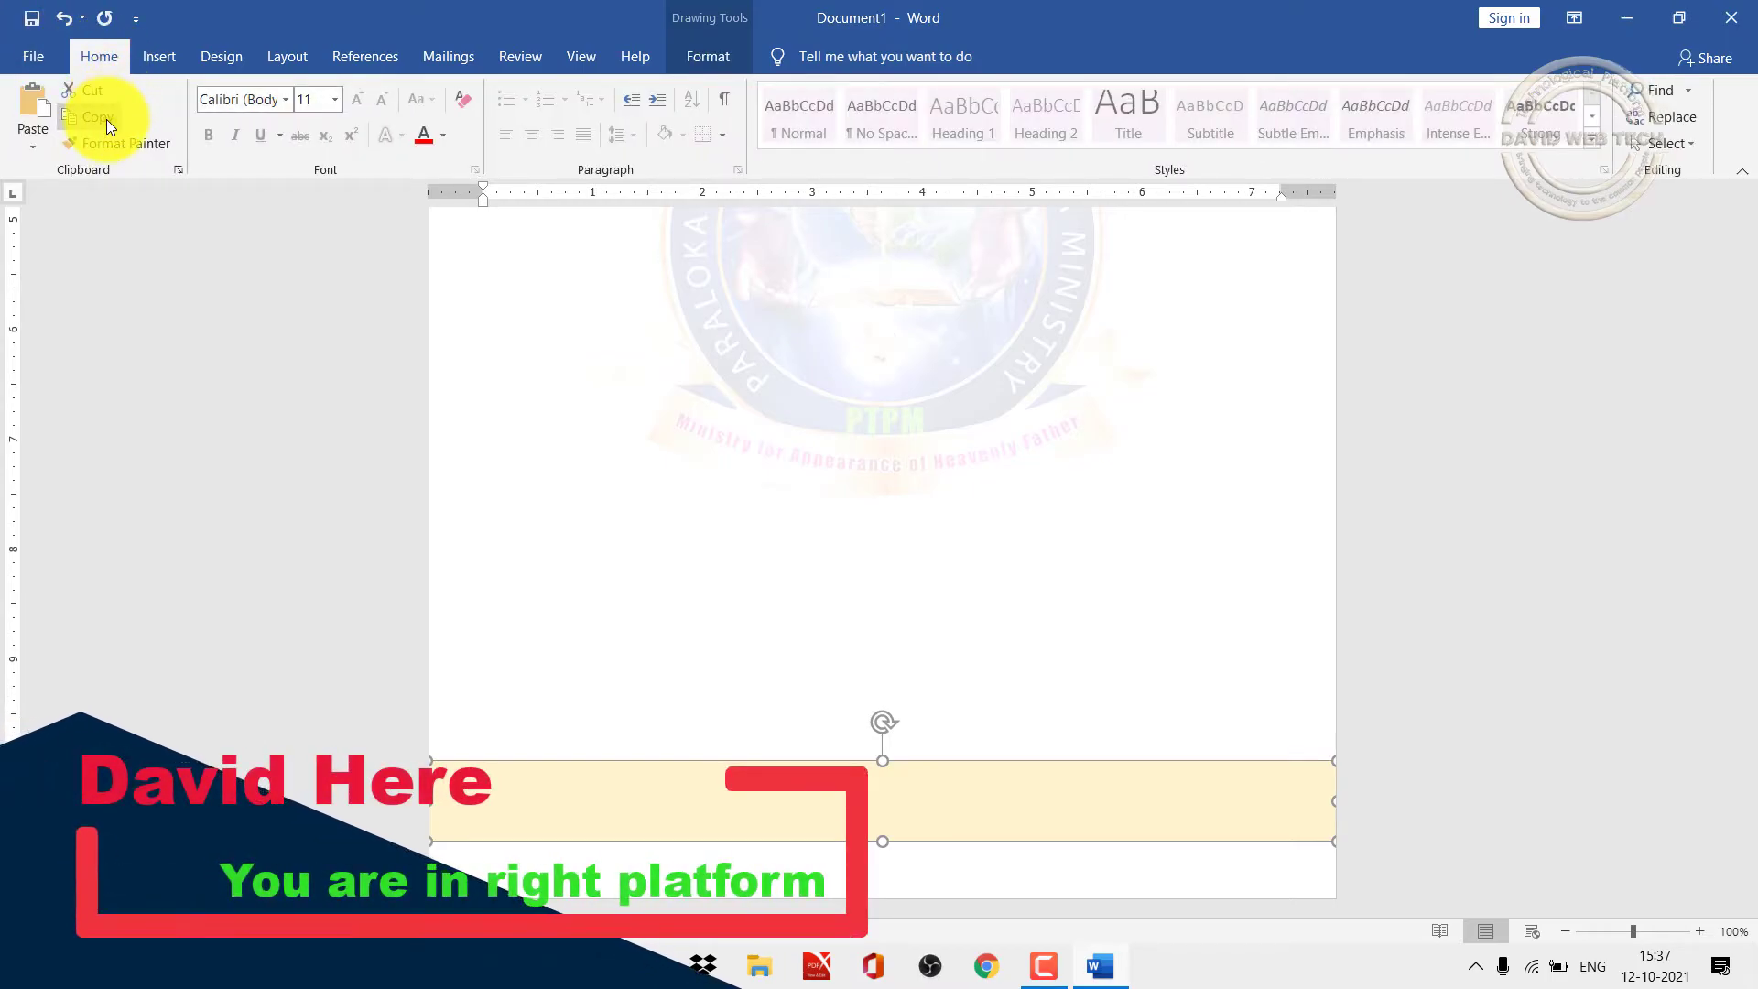
left_click(36, 97)
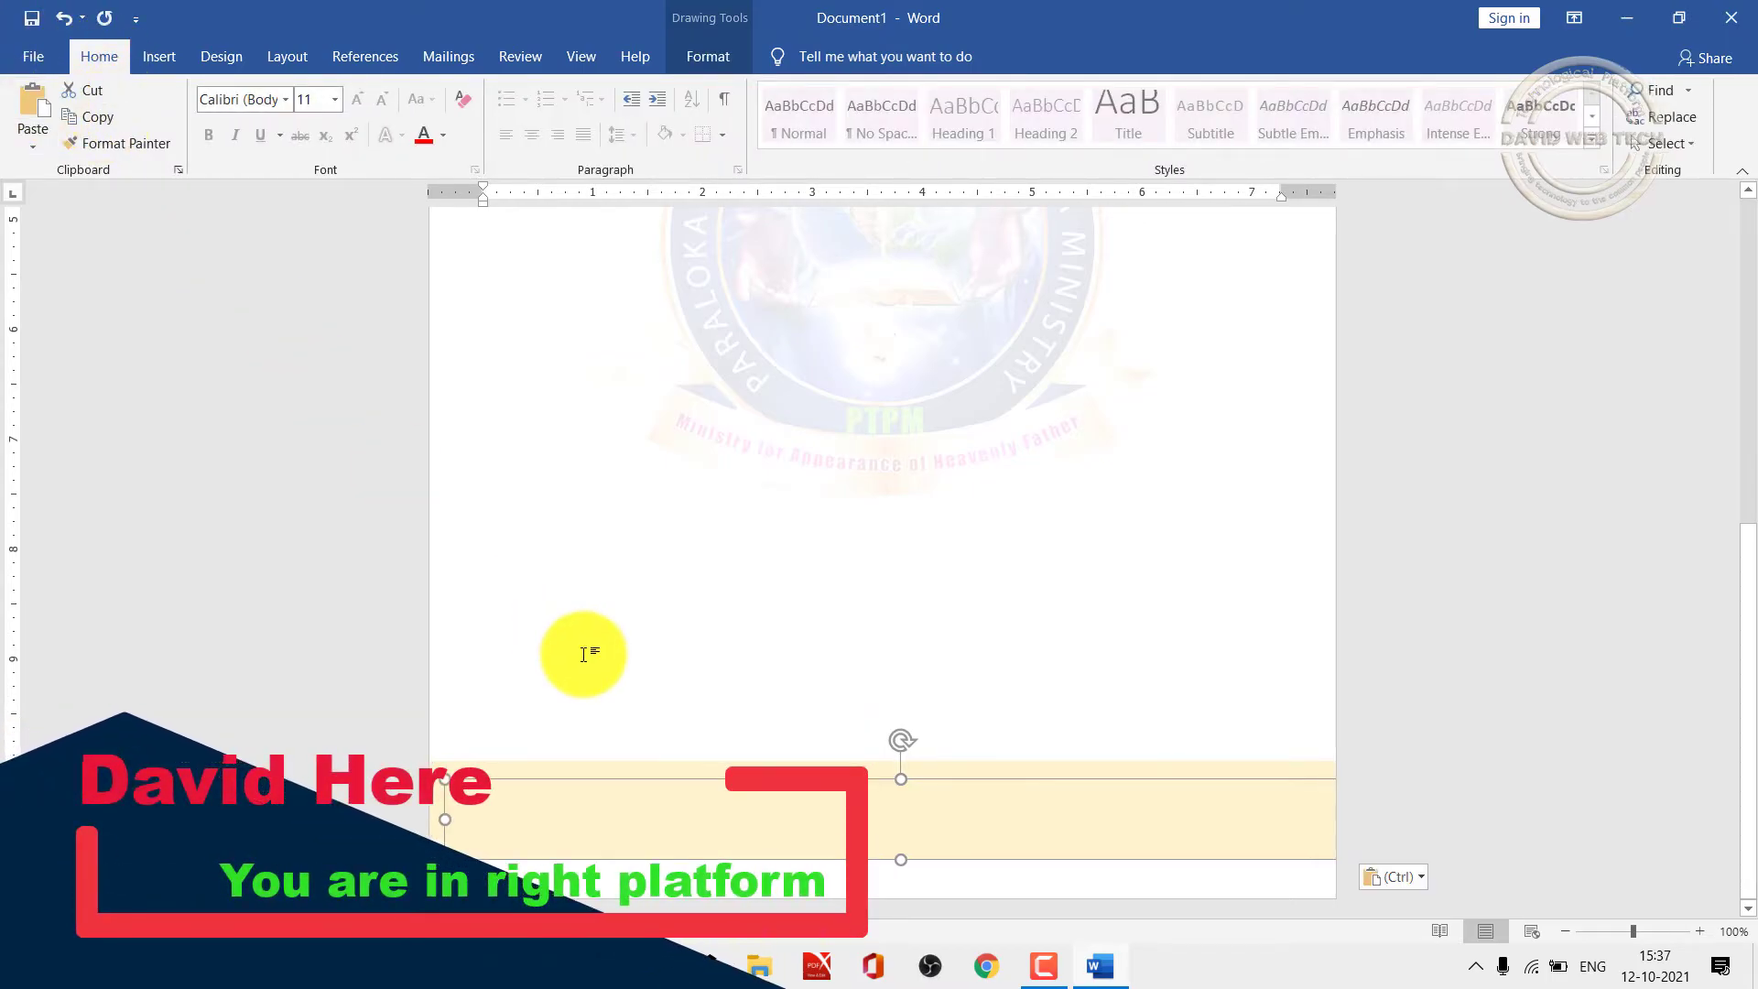
left_click_drag(594, 816, 583, 817)
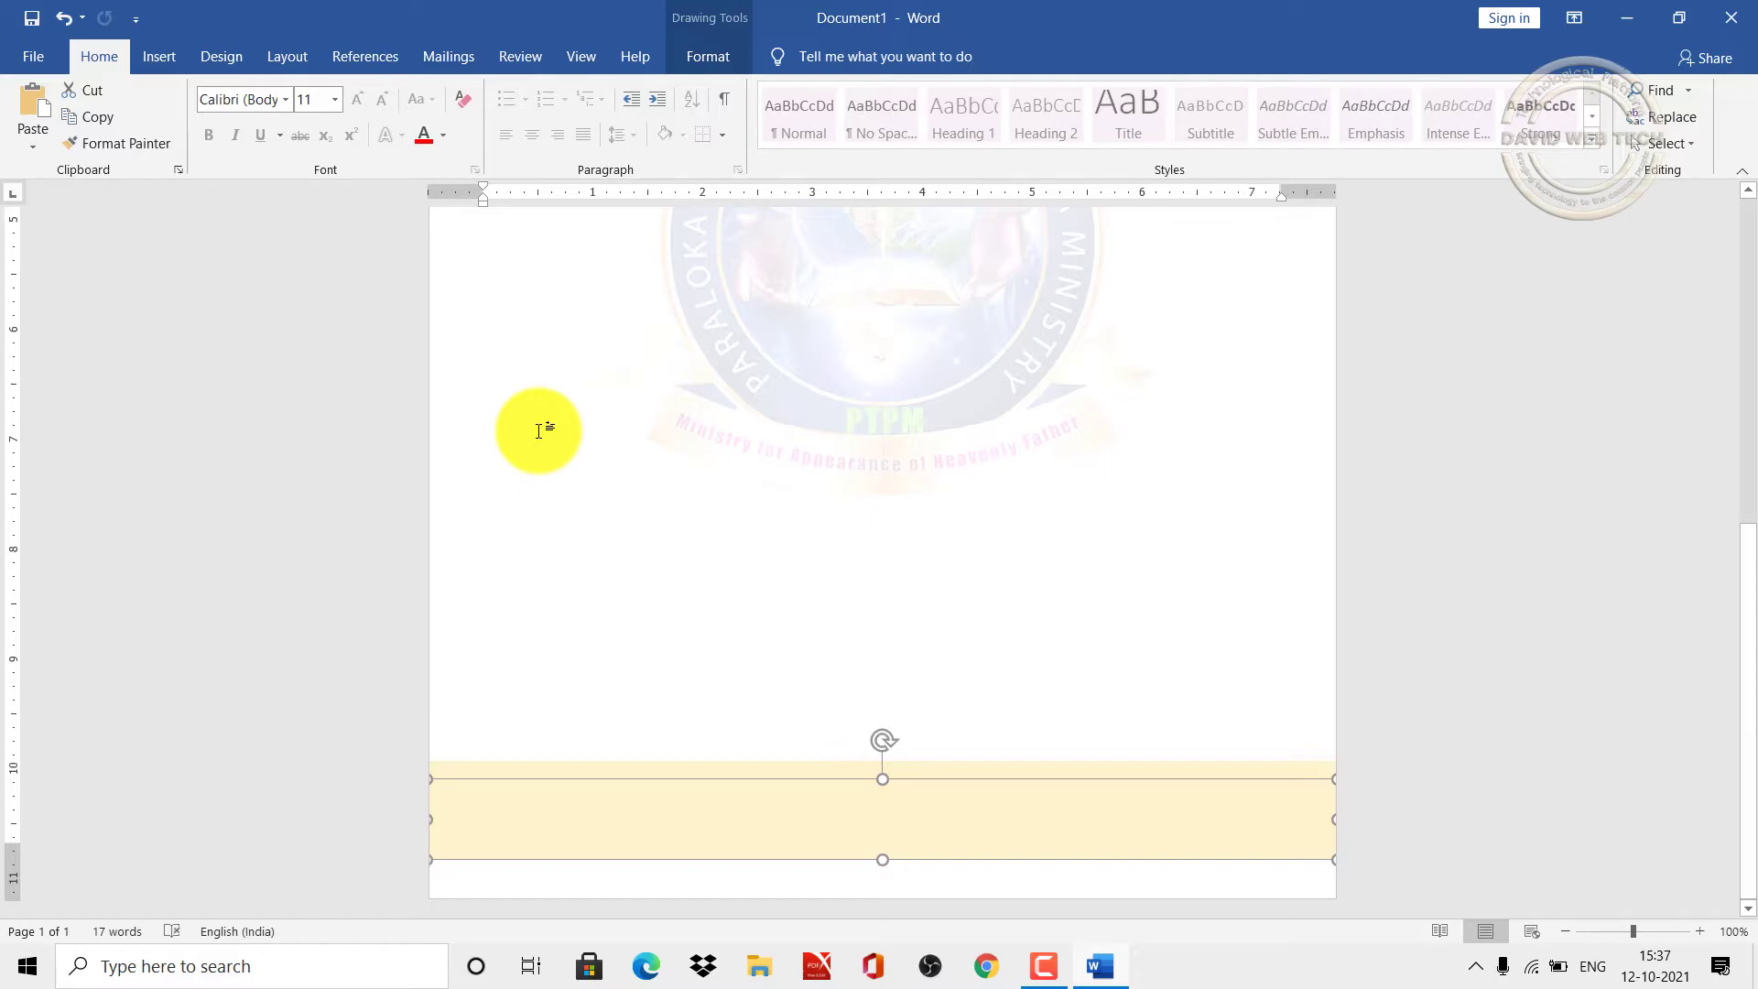
left_click(707, 57)
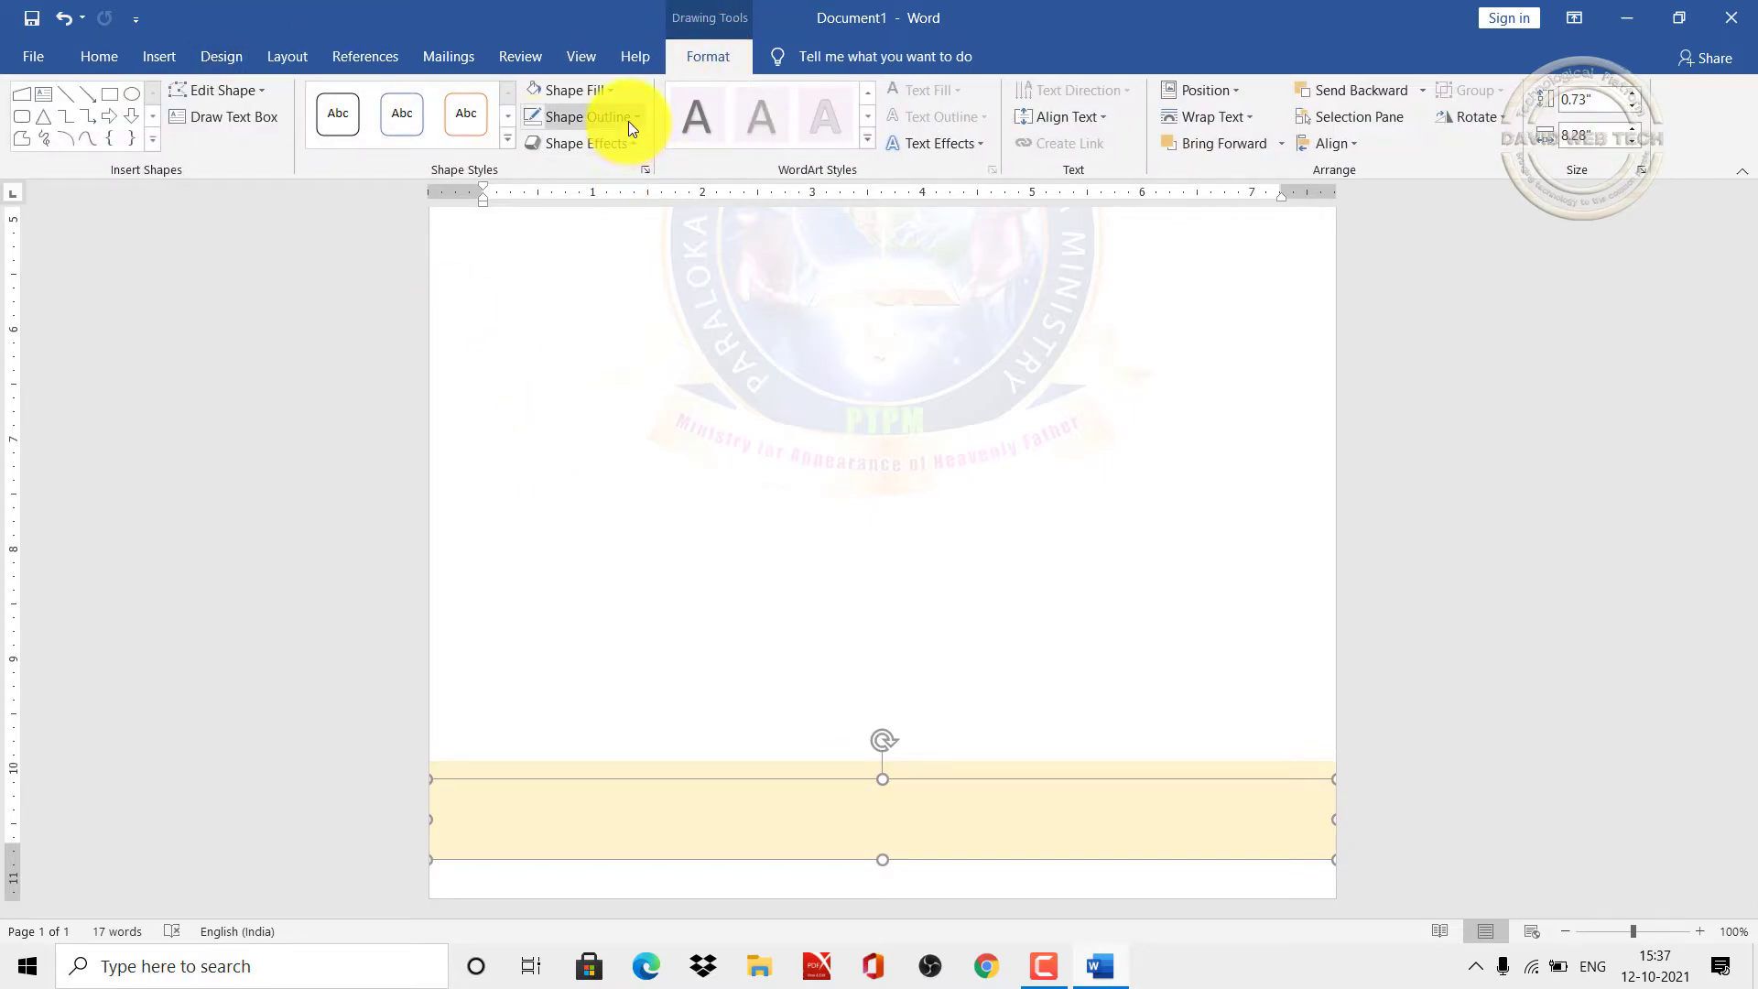
left_click(611, 91)
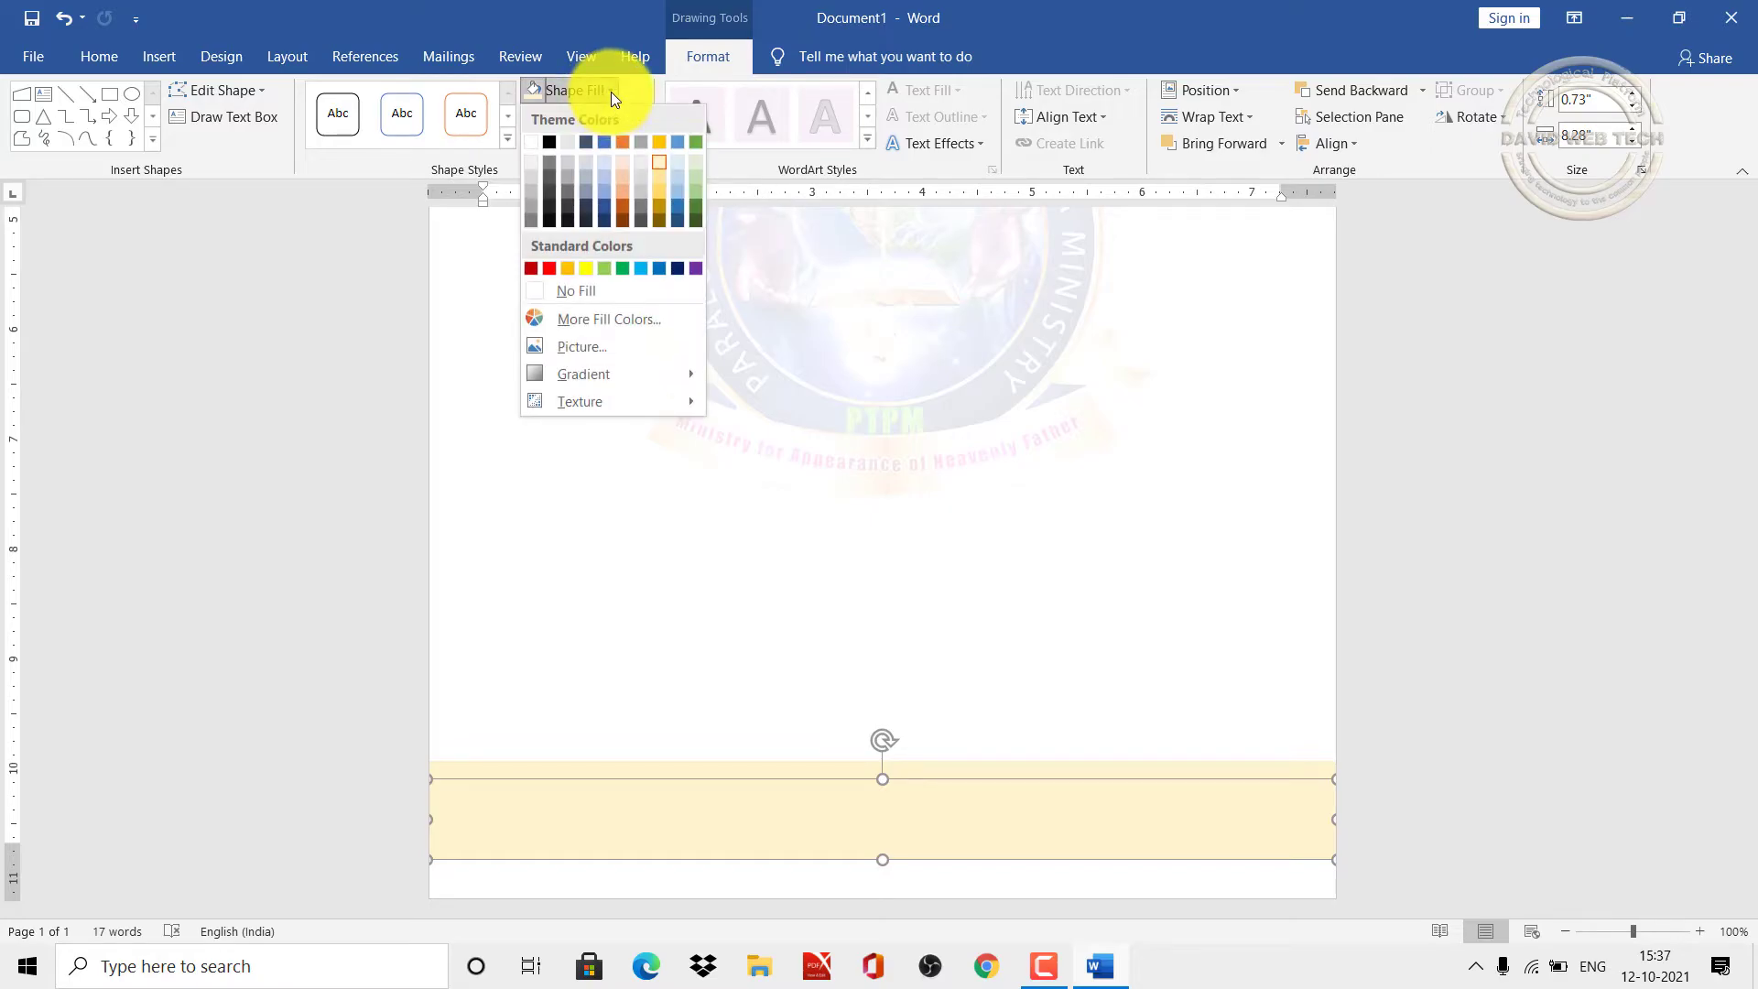
left_click(675, 267)
Step: Shift the navy band slightly lower so a thin gold edge shows above it
scroll(614, 647, "up", 10)
left_click(796, 678)
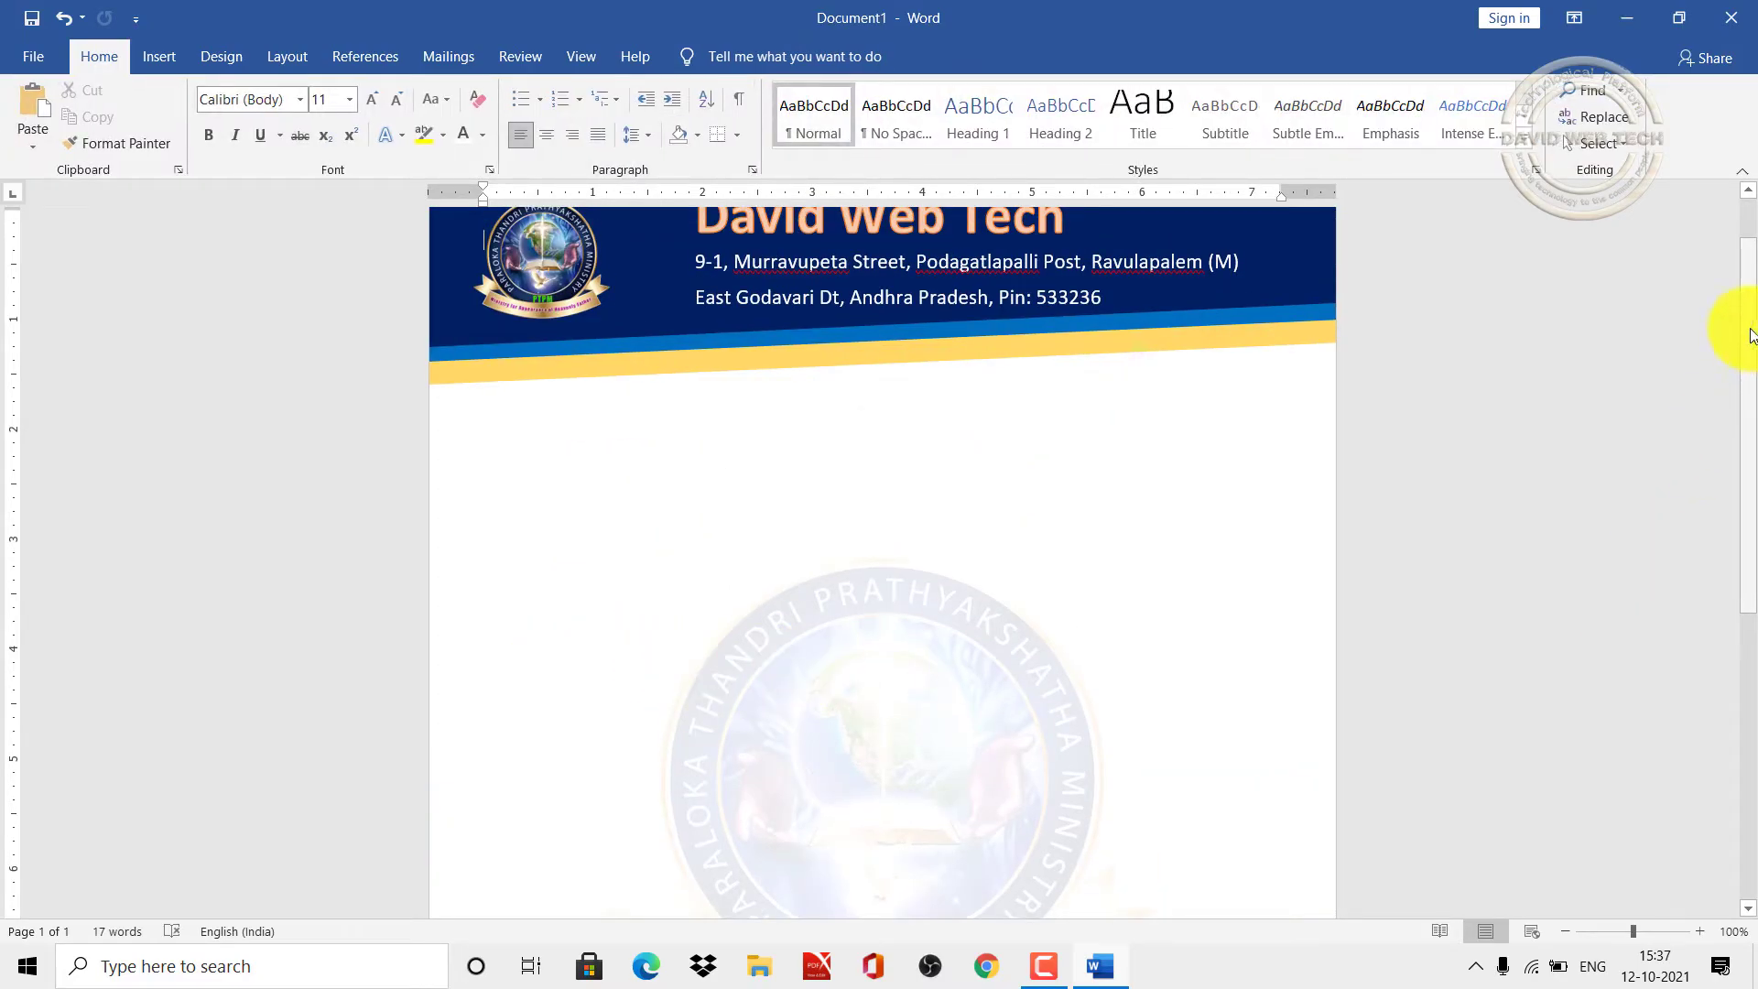
left_click_drag(1751, 335, 1727, 726)
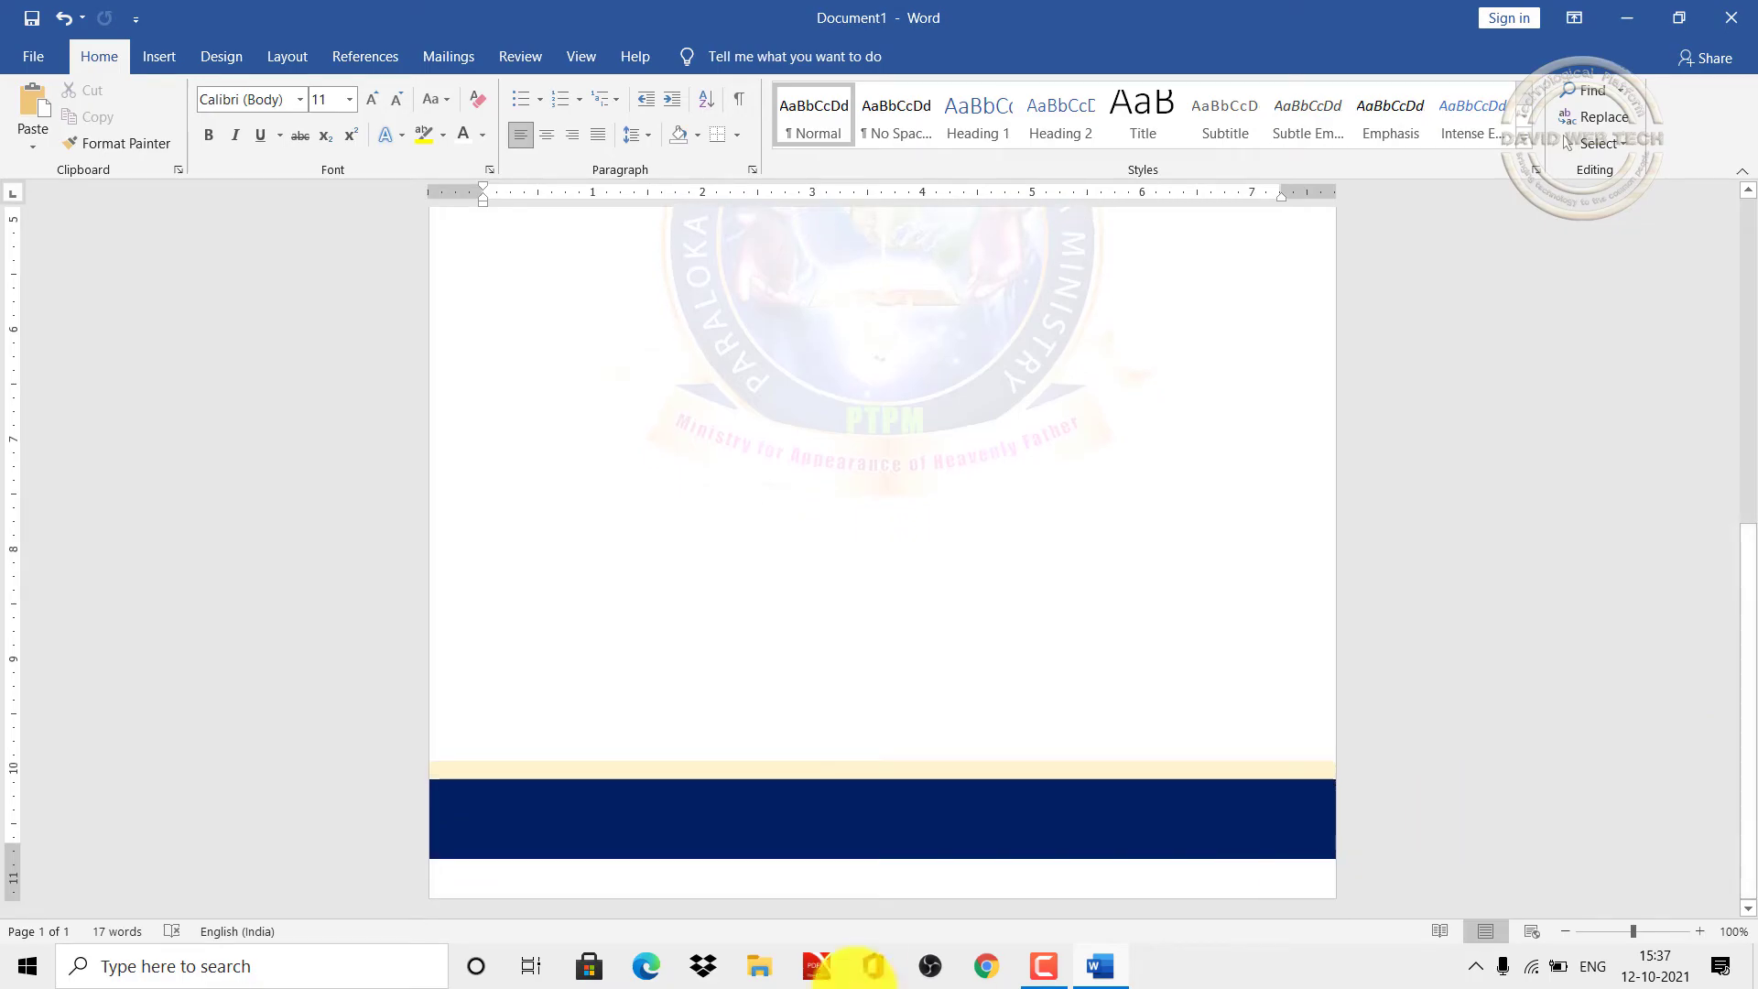
left_click_drag(710, 827, 710, 834)
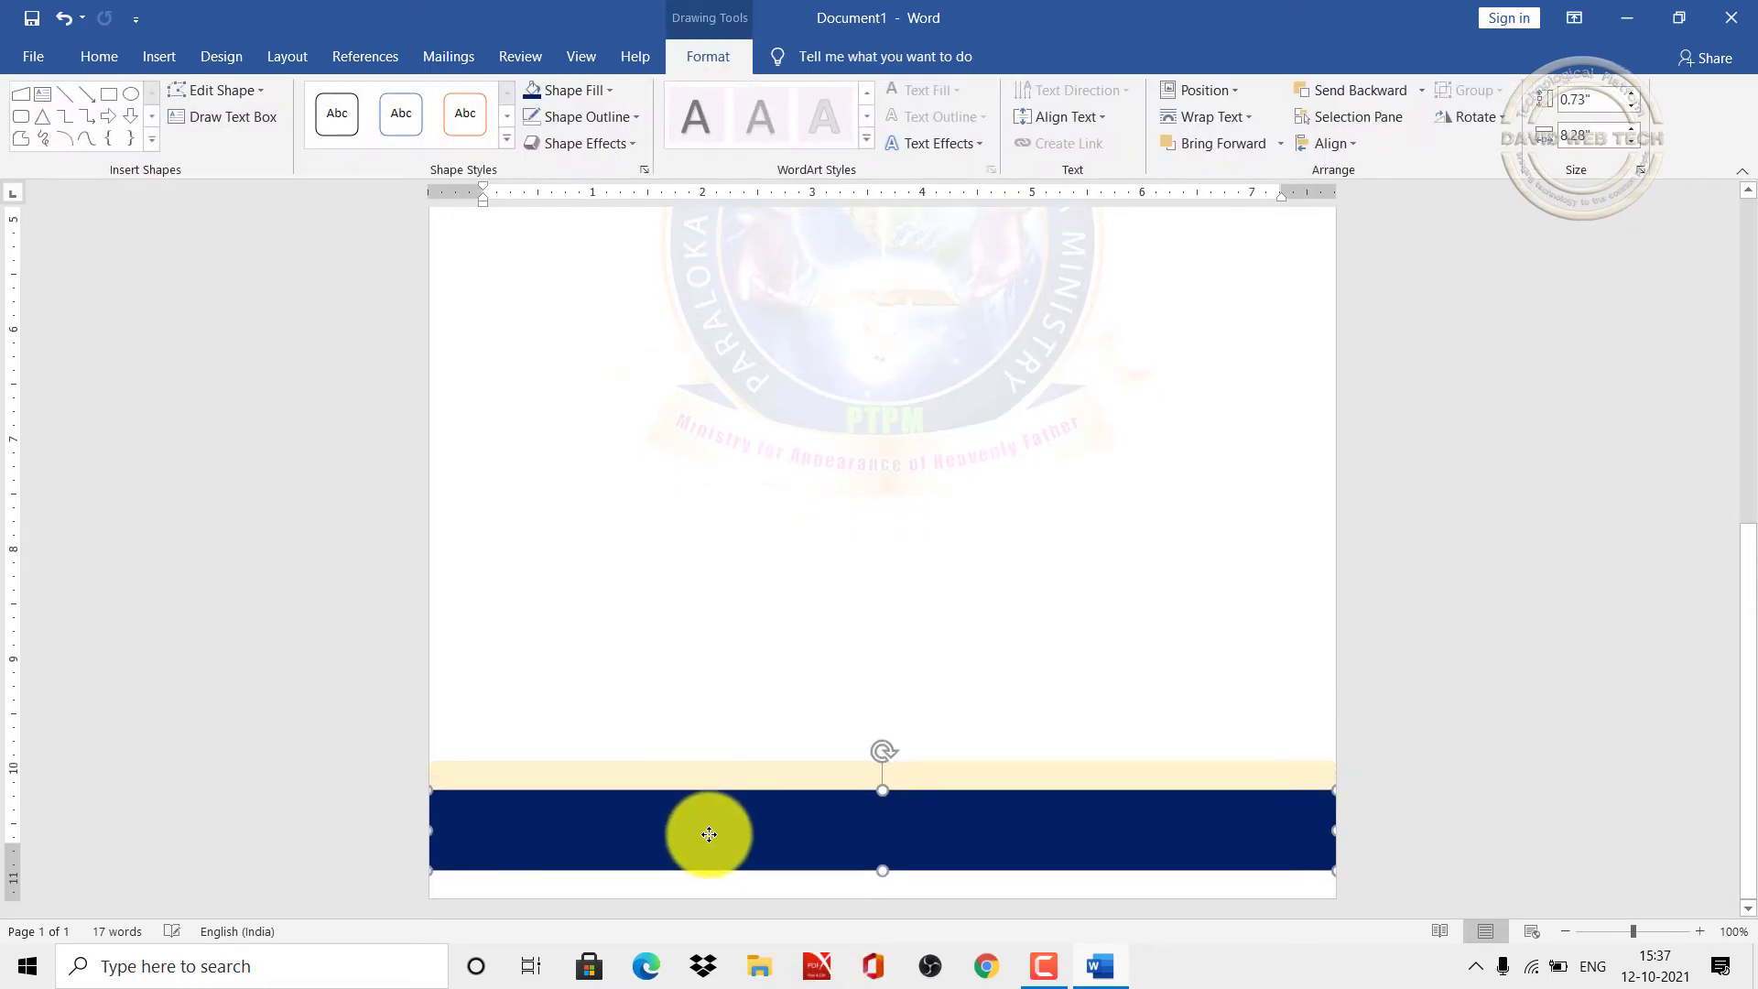
left_click(703, 783)
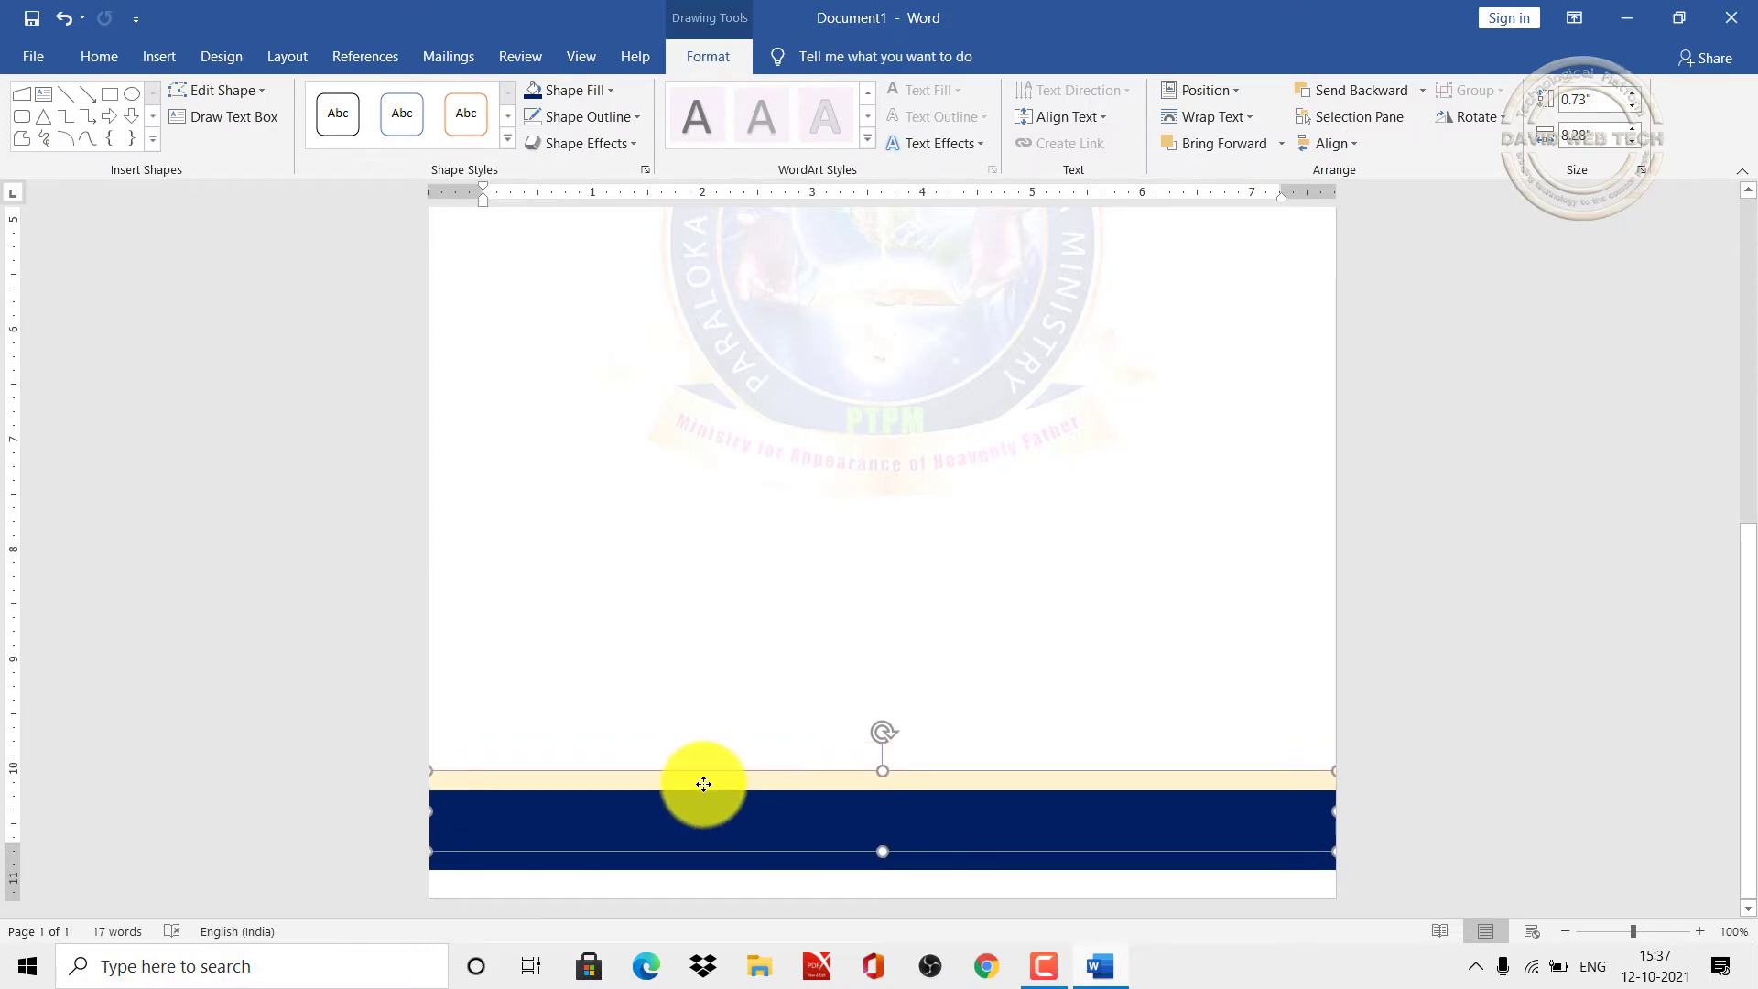
key("ctrl+Home")
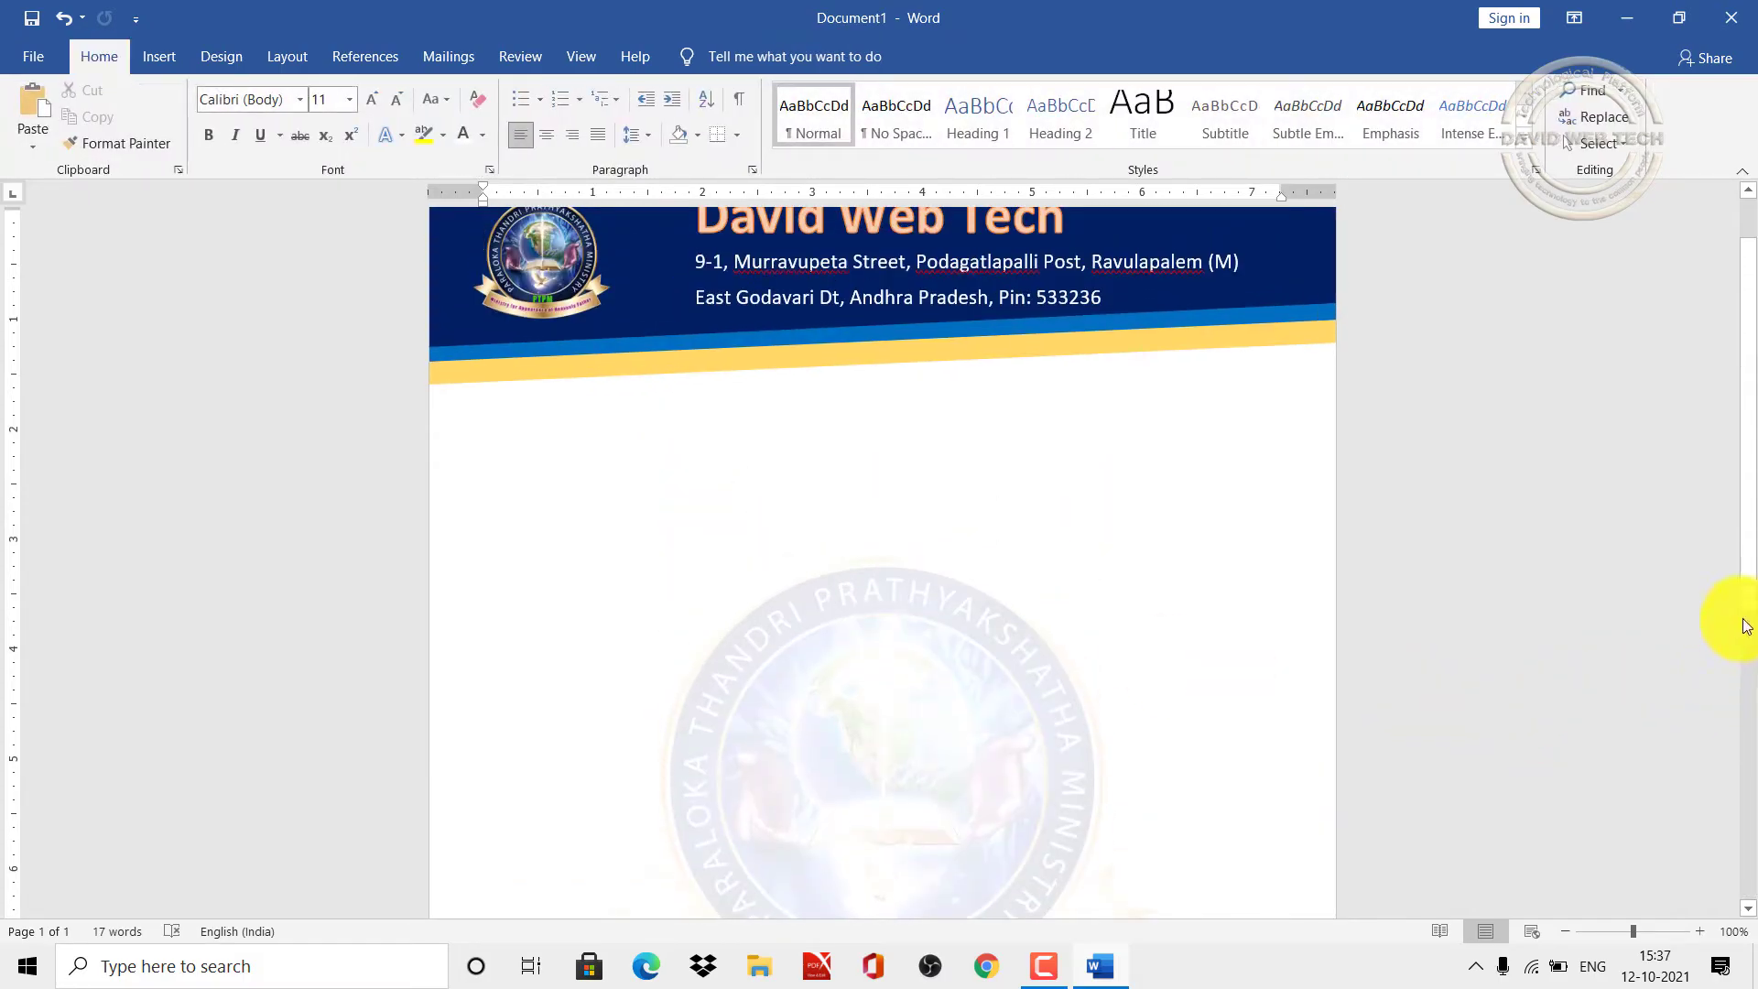
Step: Copy the address text box and place the copy on the navy footer band
left_click(827, 266)
left_click(783, 245)
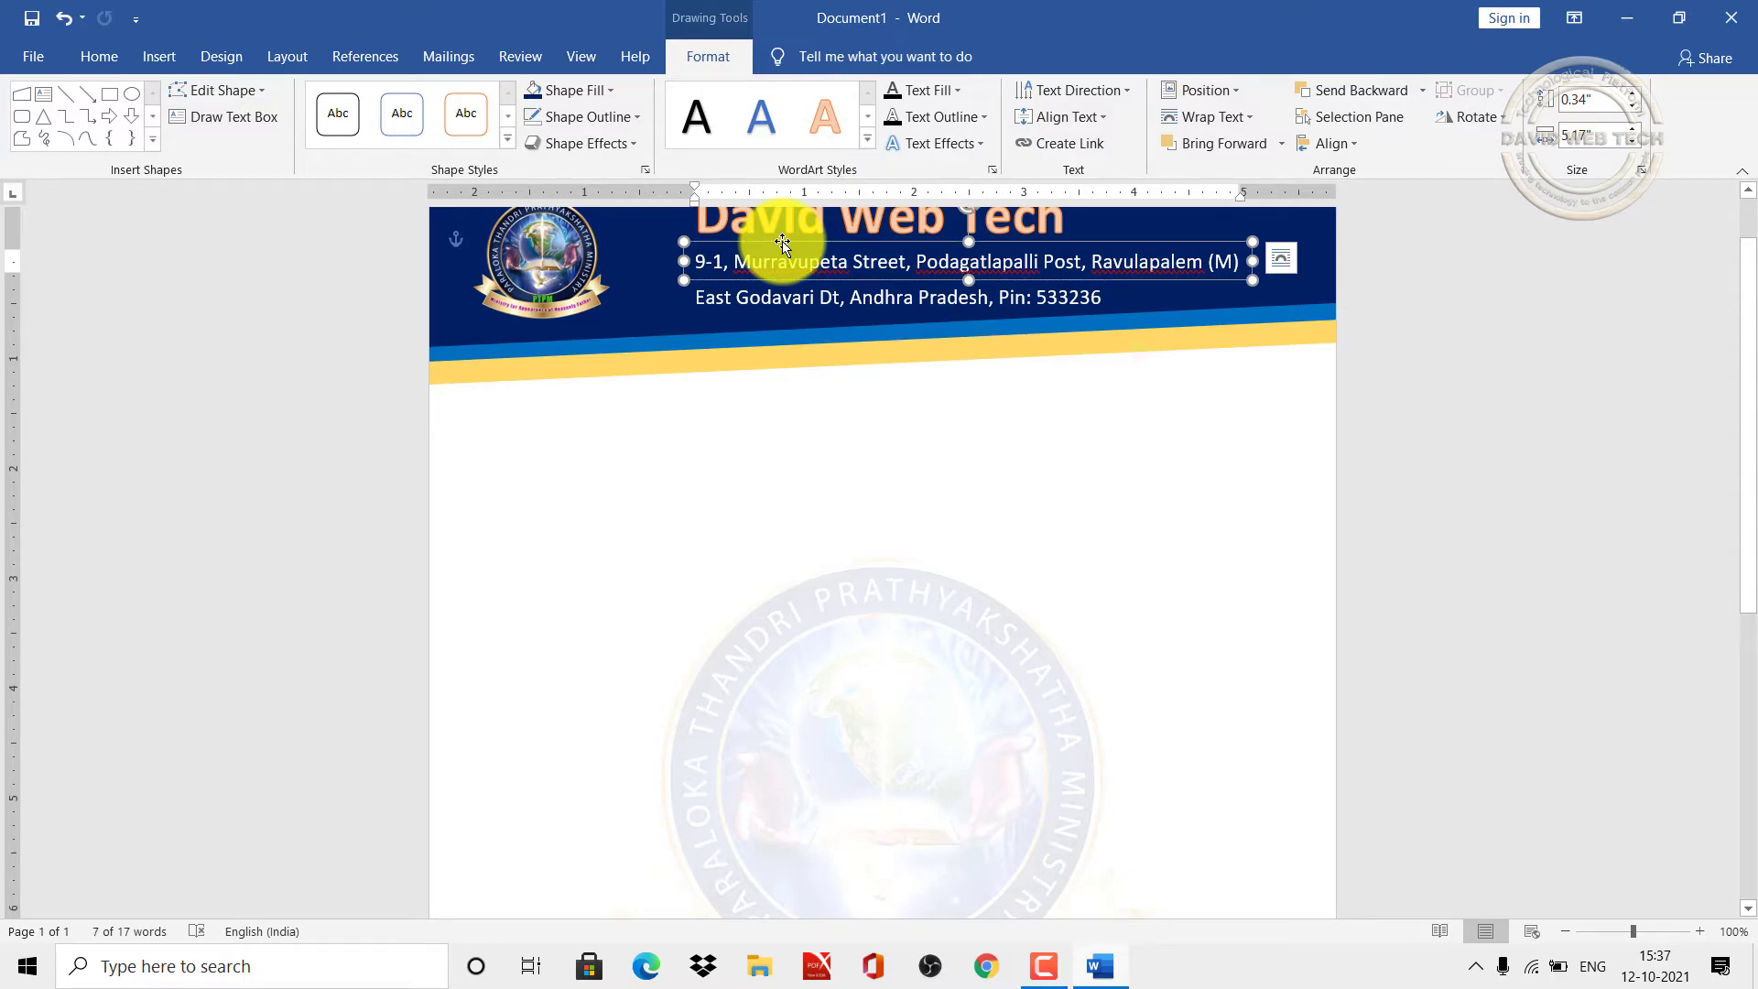
left_click(781, 542)
key("ctrl+v")
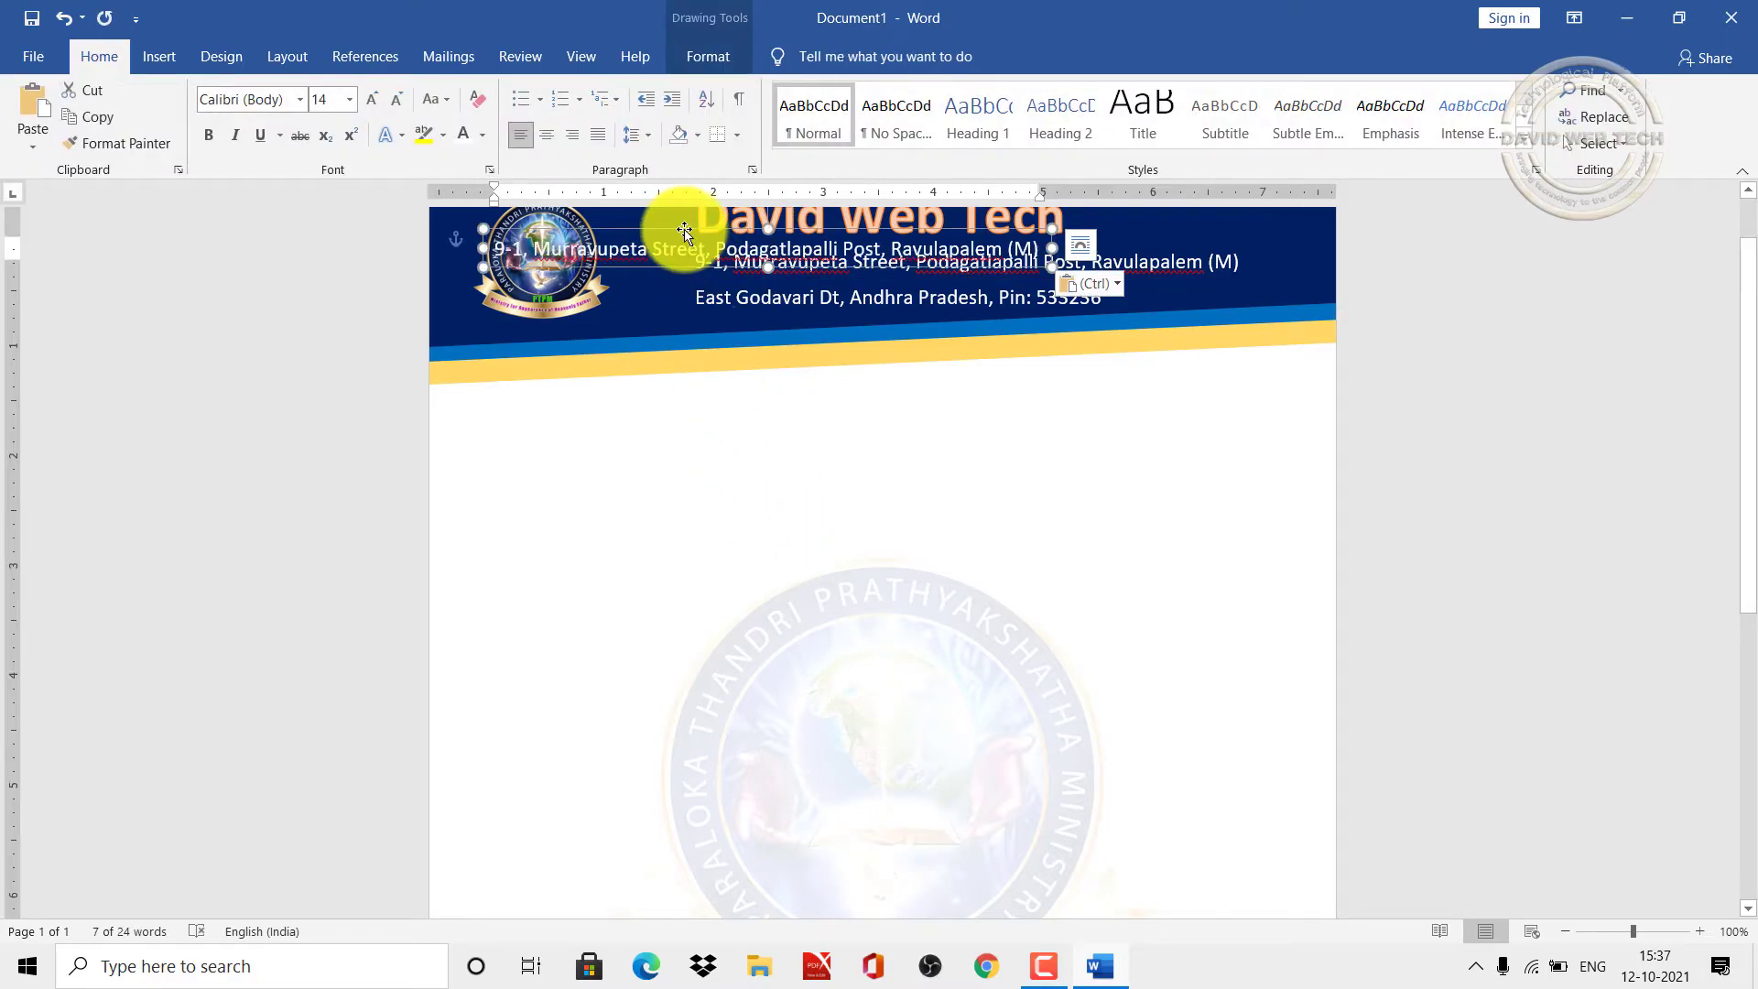
left_click_drag(674, 229, 765, 757)
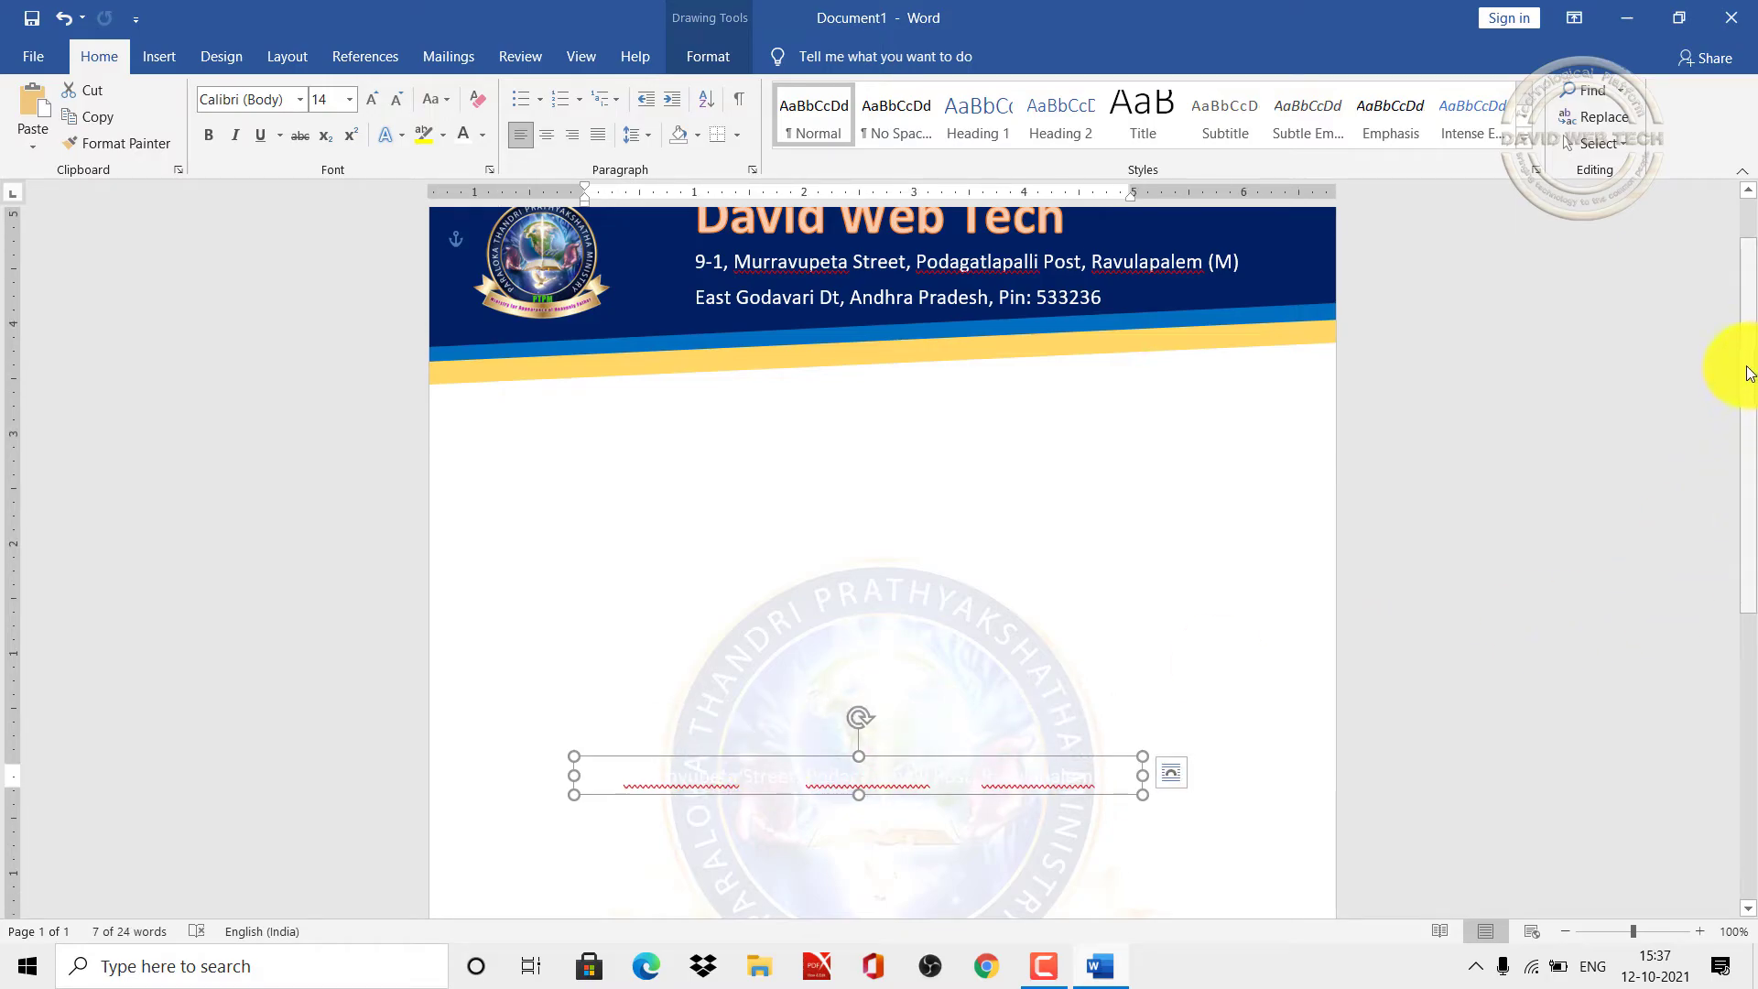
left_click_drag(1717, 443, 1721, 714)
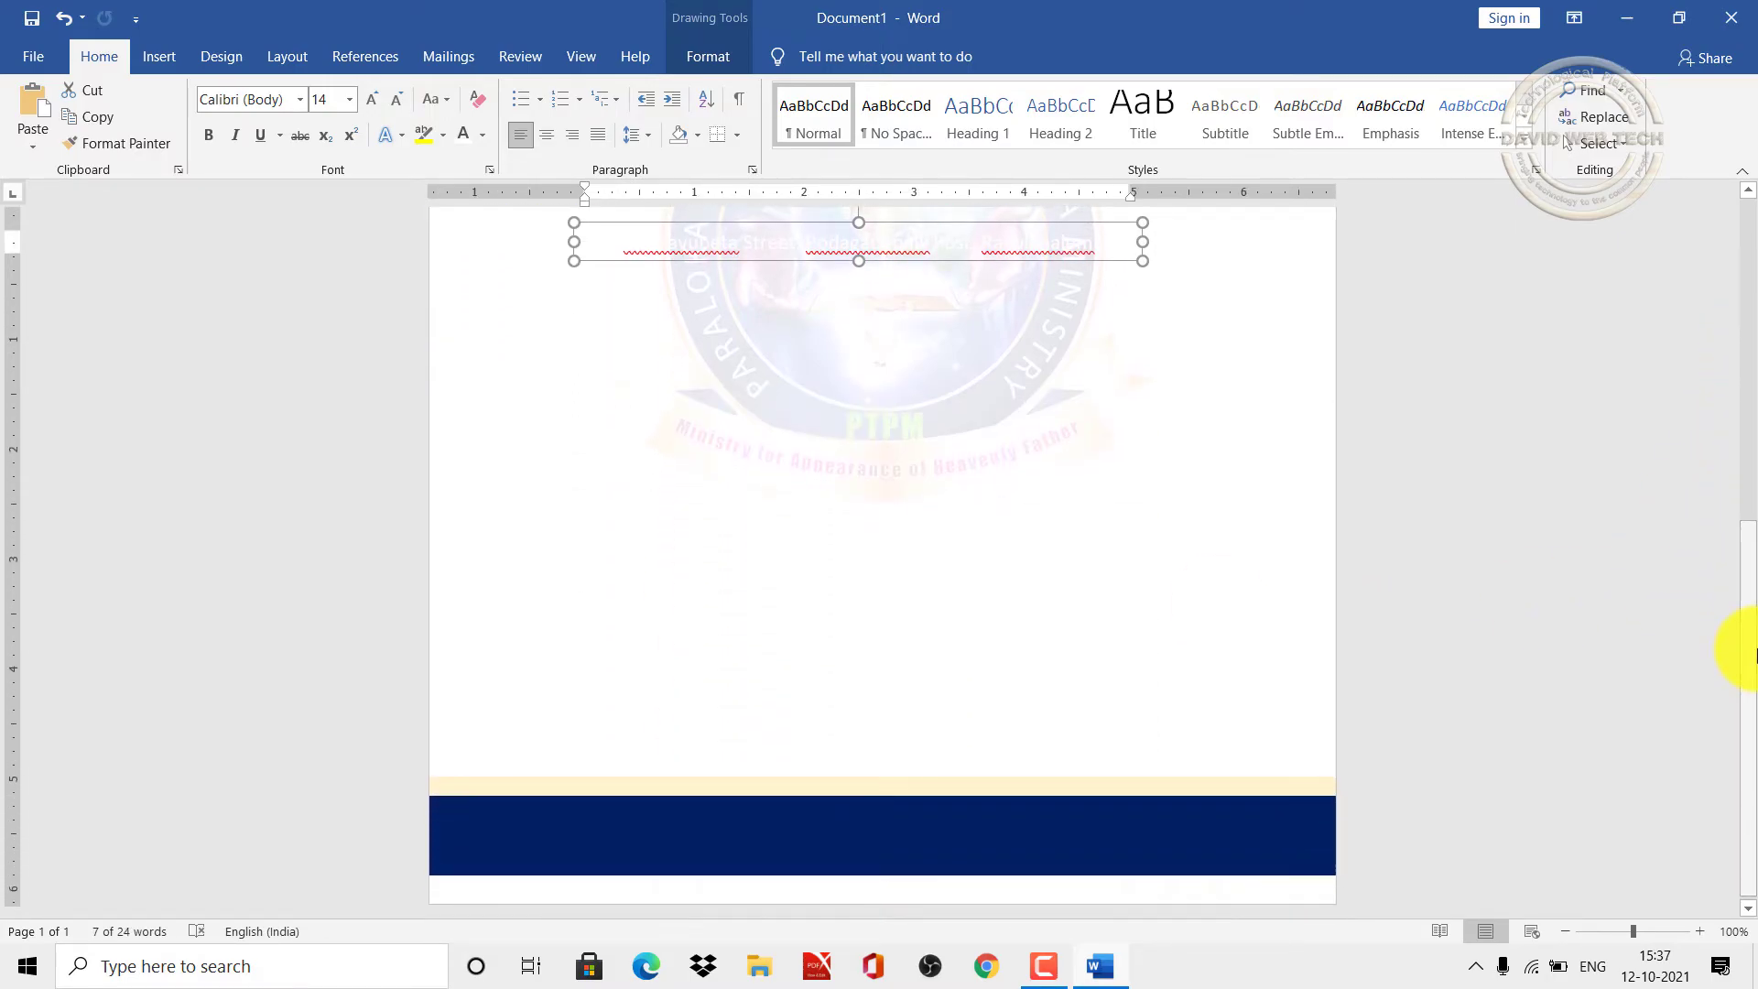
left_click_drag(760, 227, 798, 817)
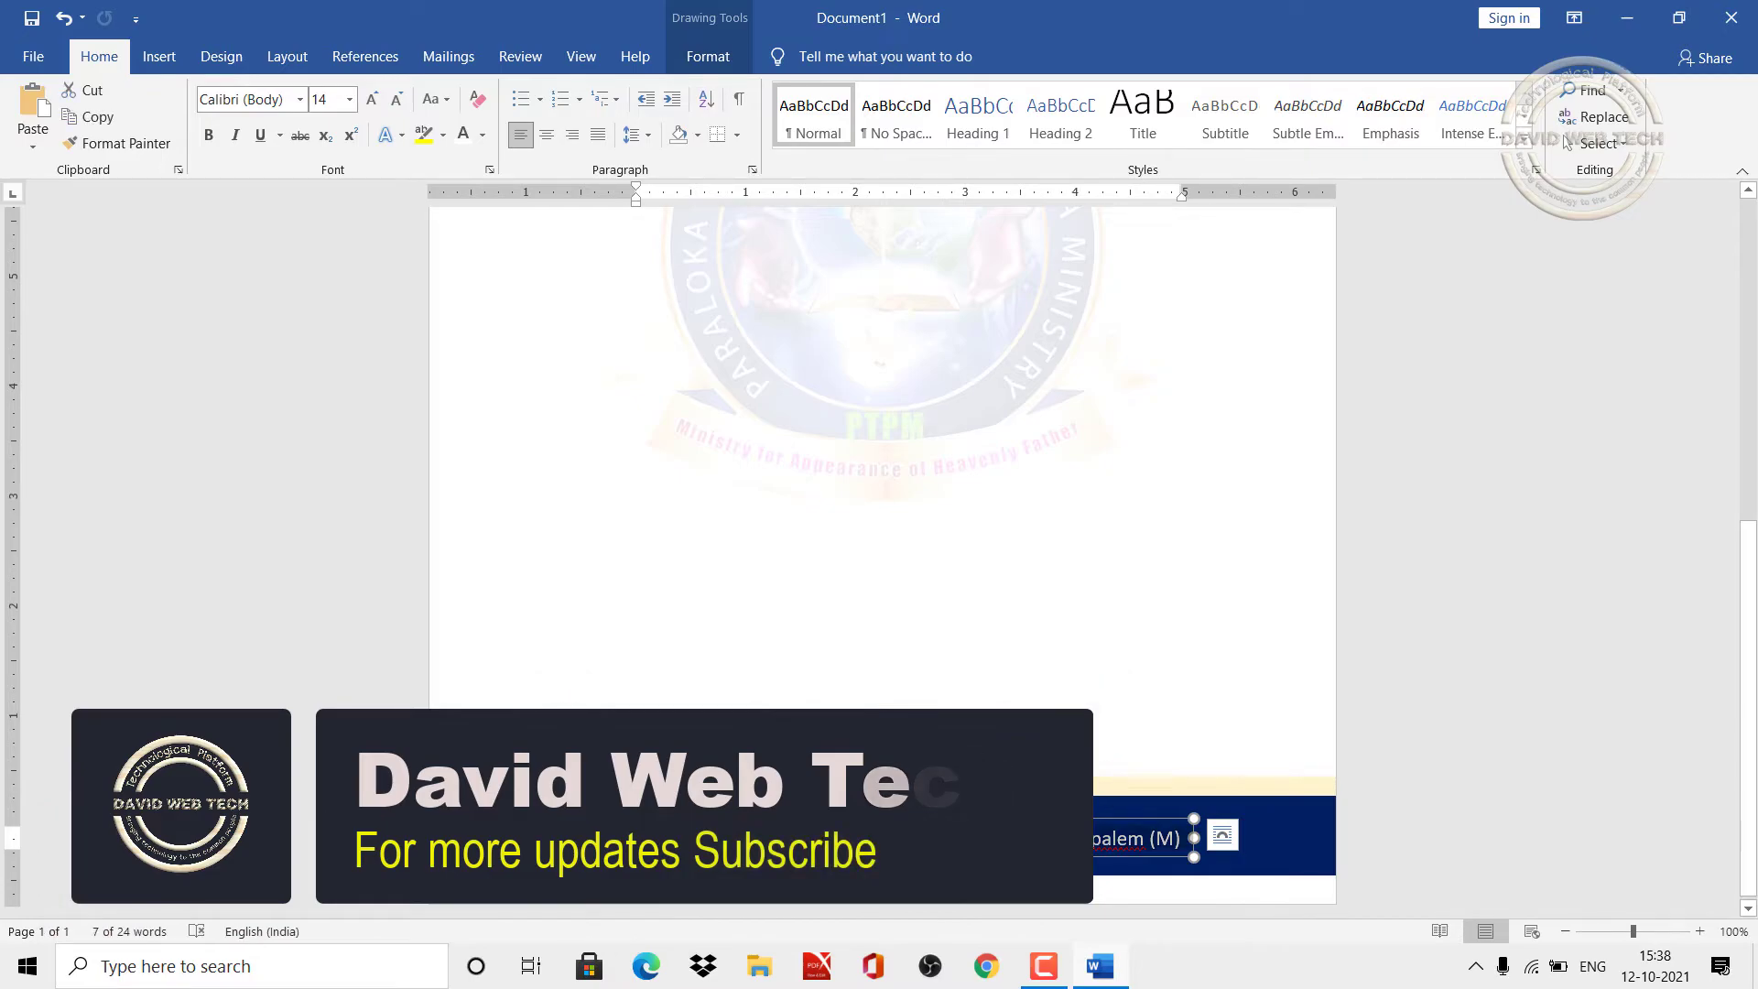
key("Delete")
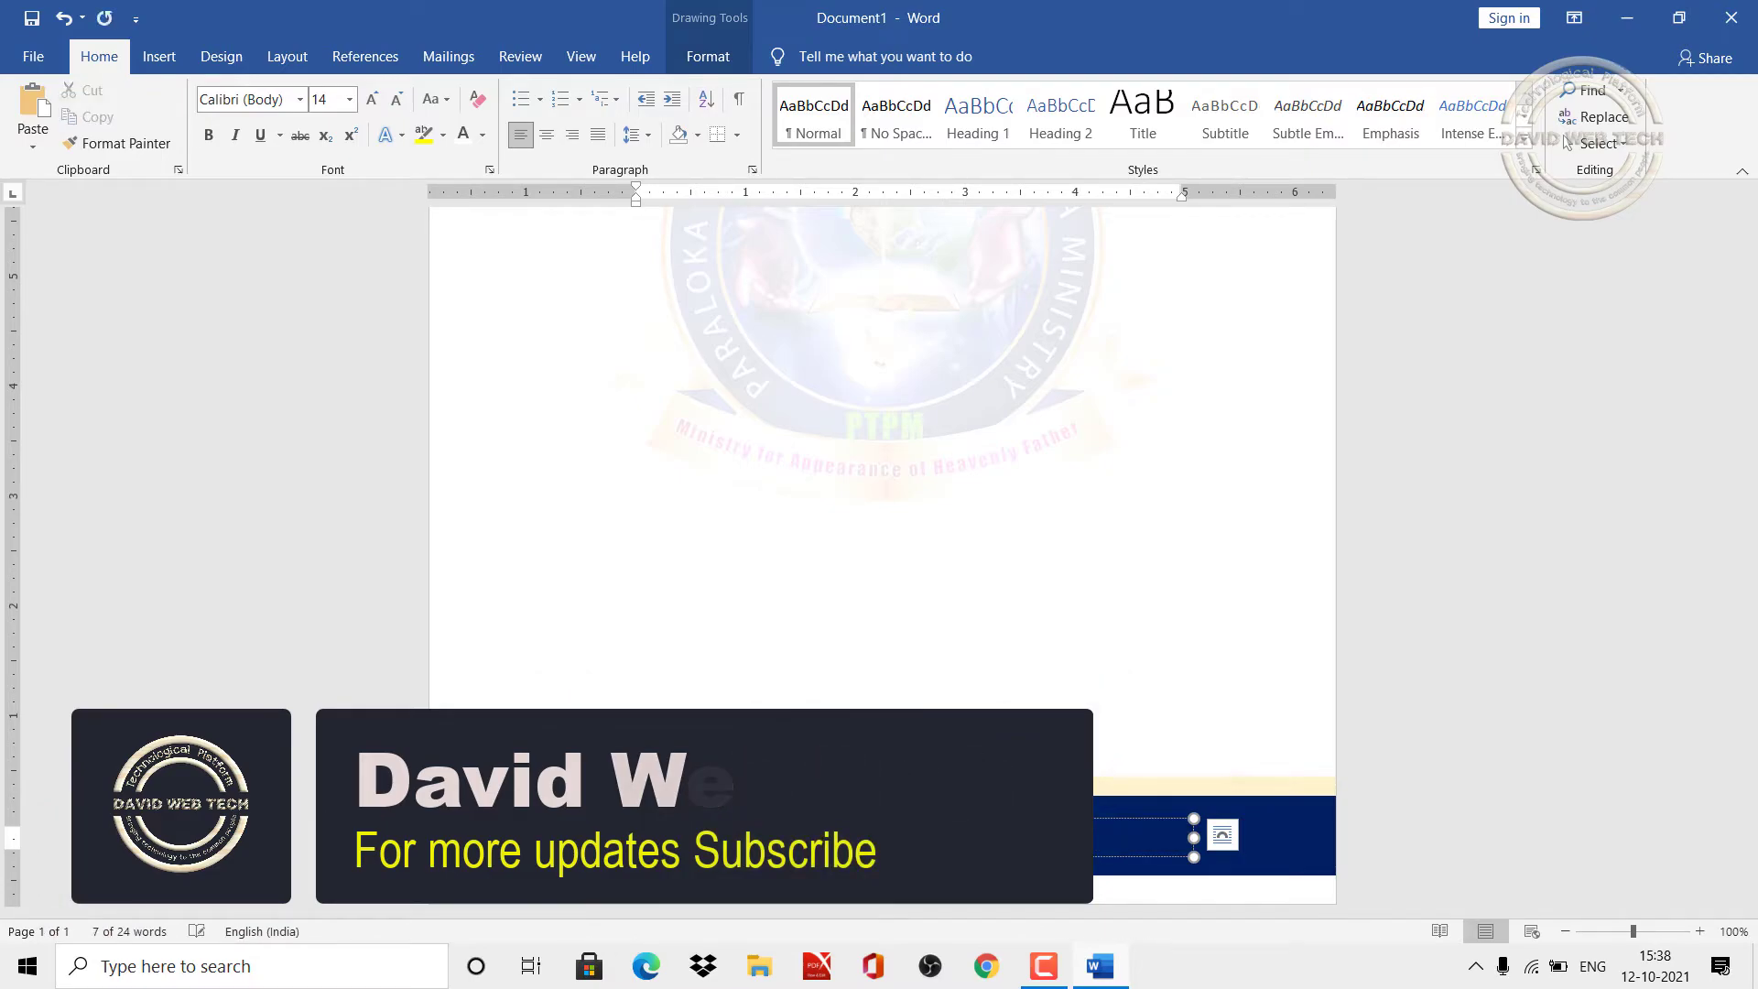
type(", We")
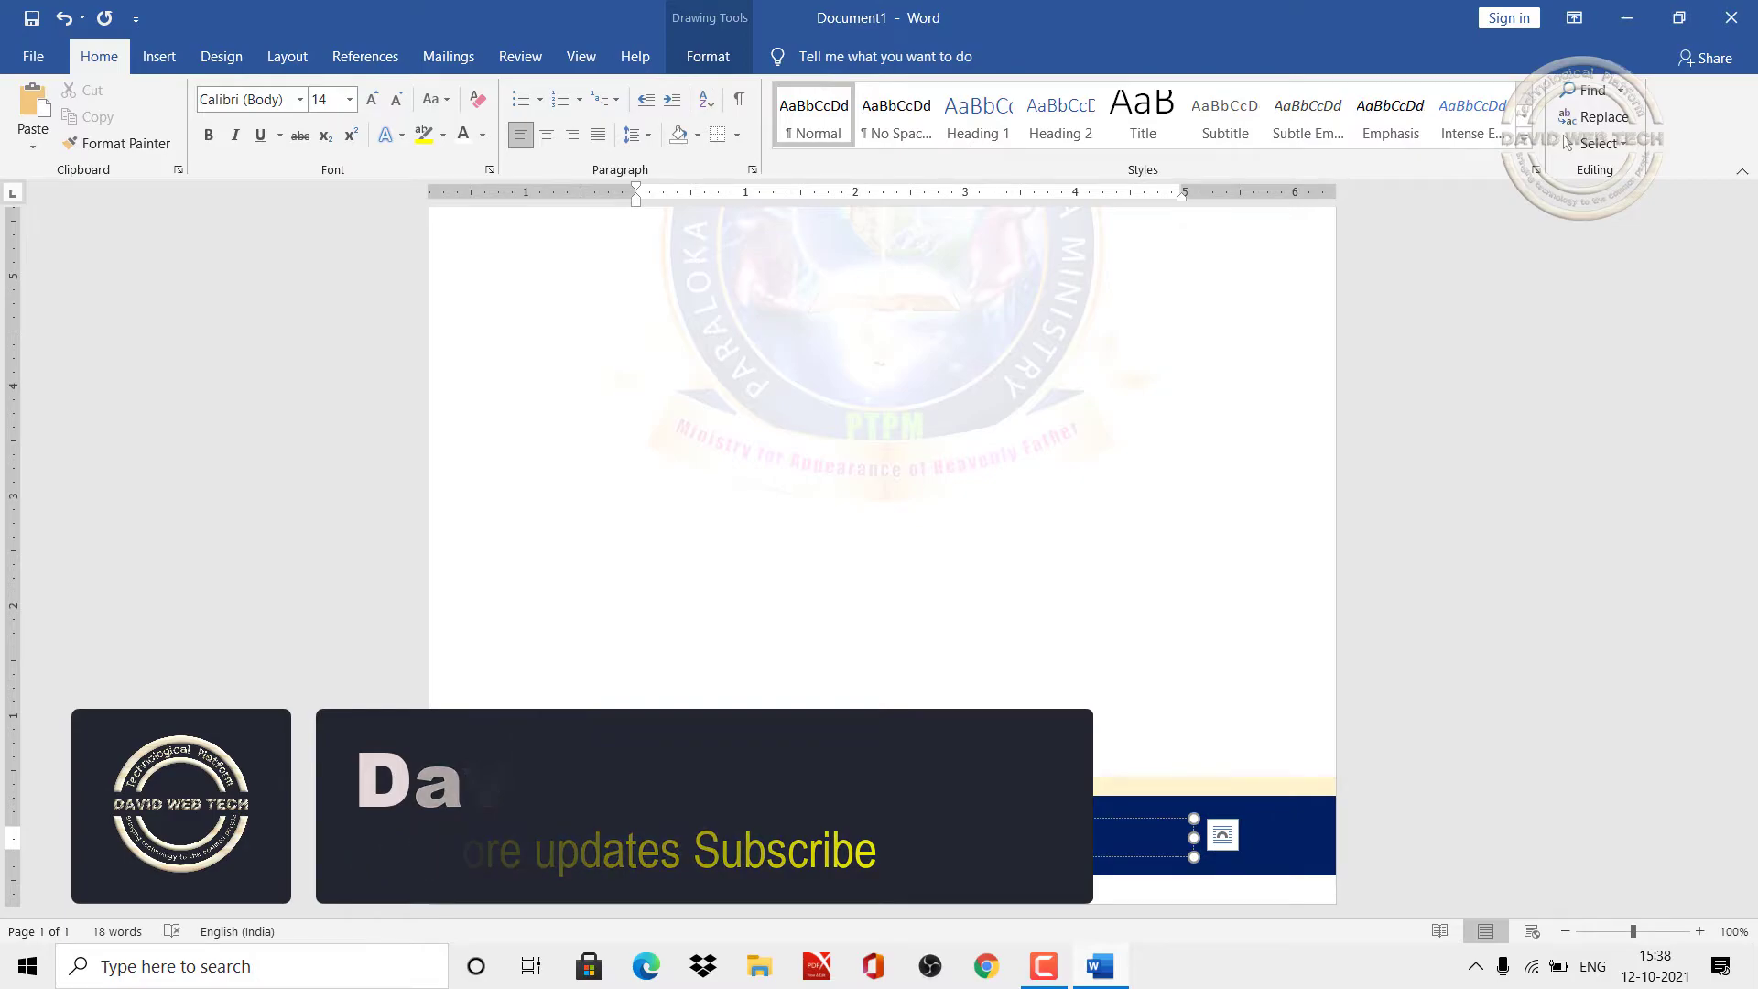
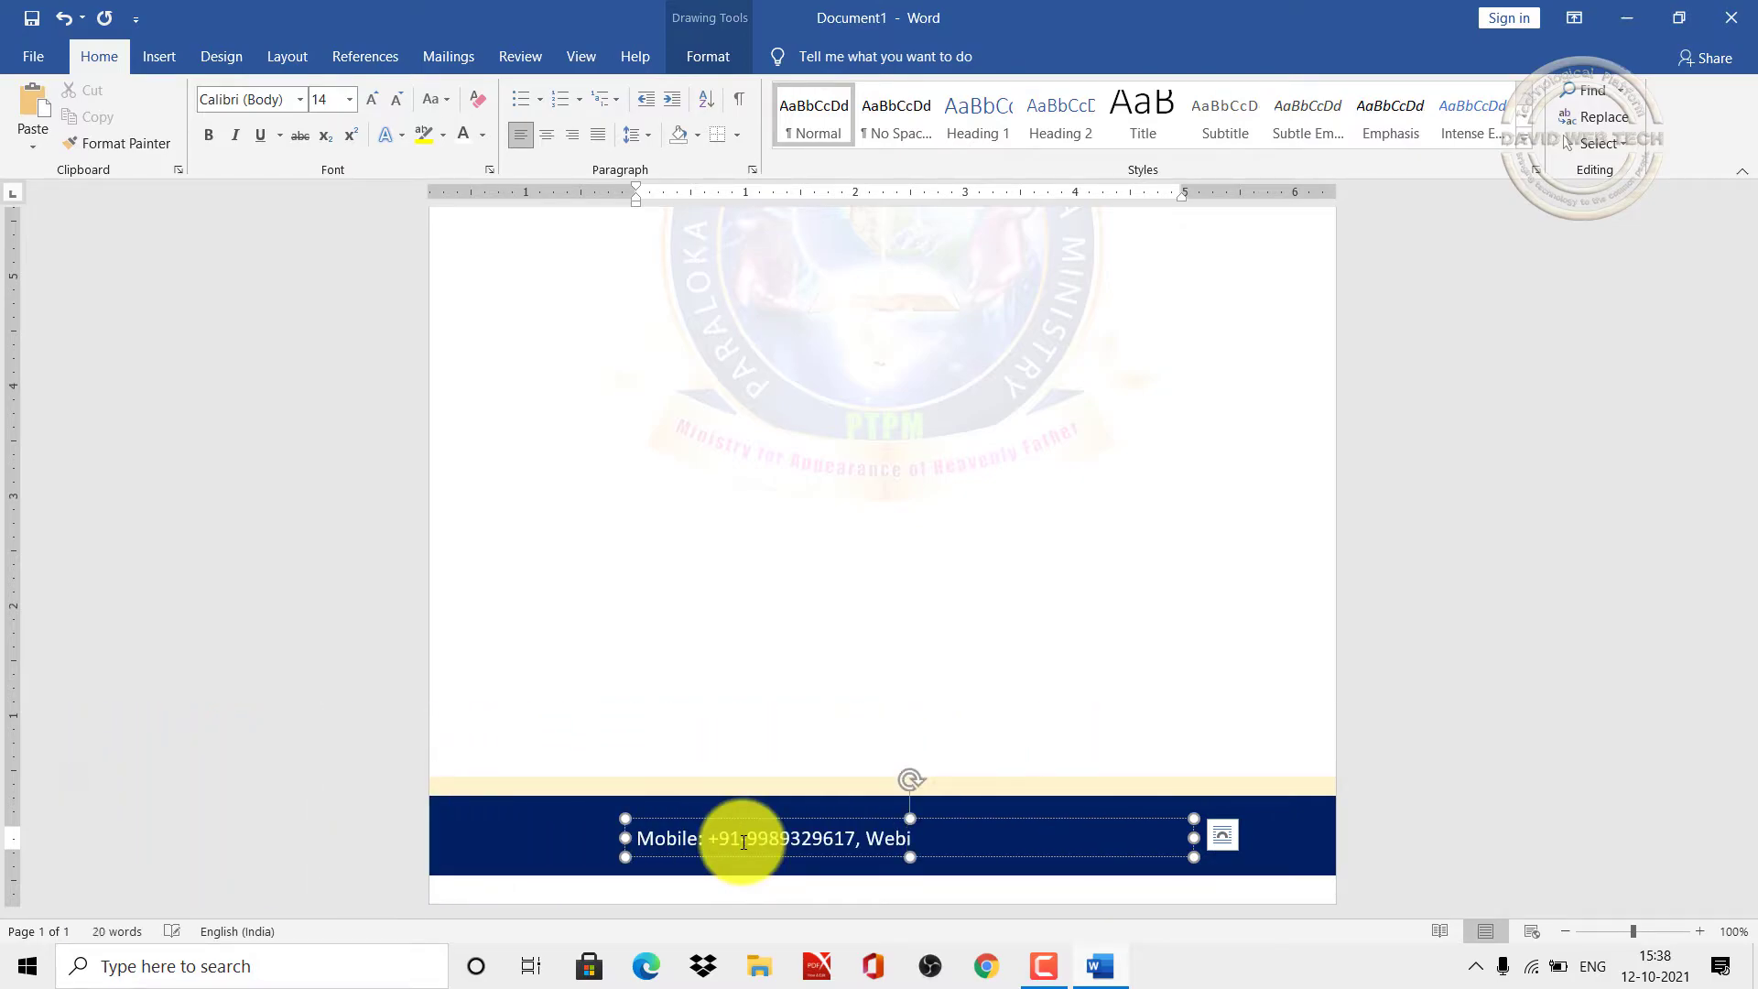
type("site: www.davidwebtech.com")
left_click(841, 818)
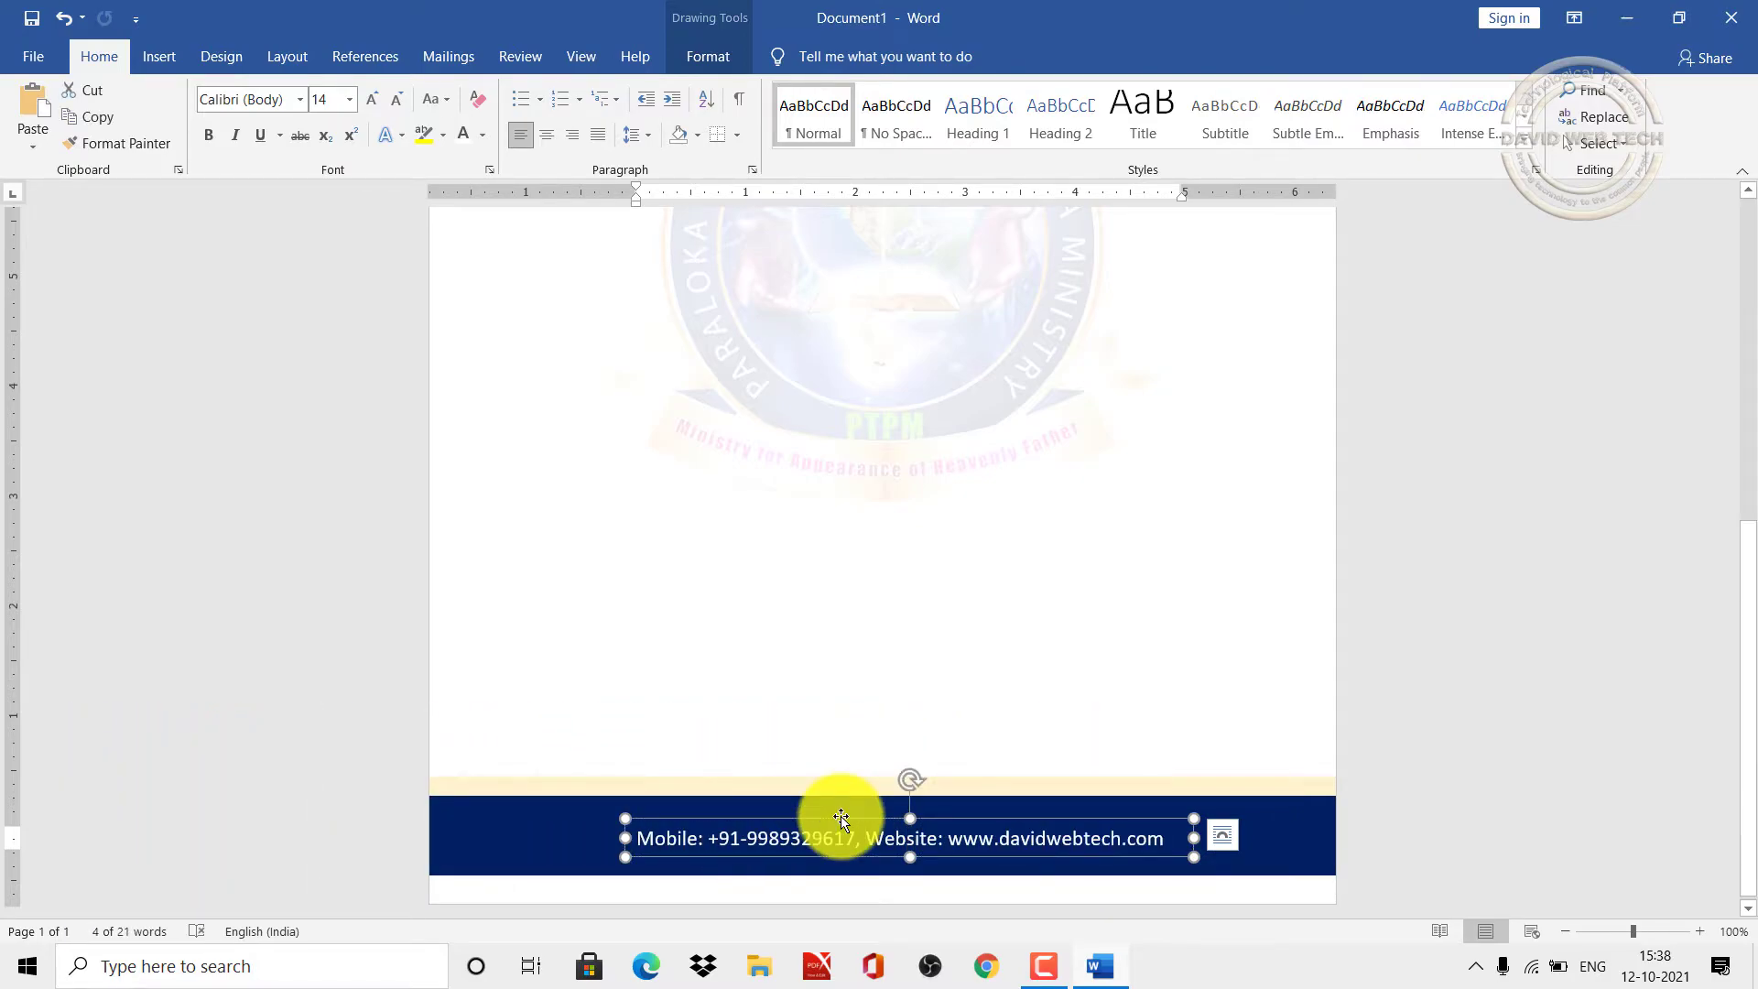
left_click_drag(840, 814, 843, 814)
left_click(1297, 818)
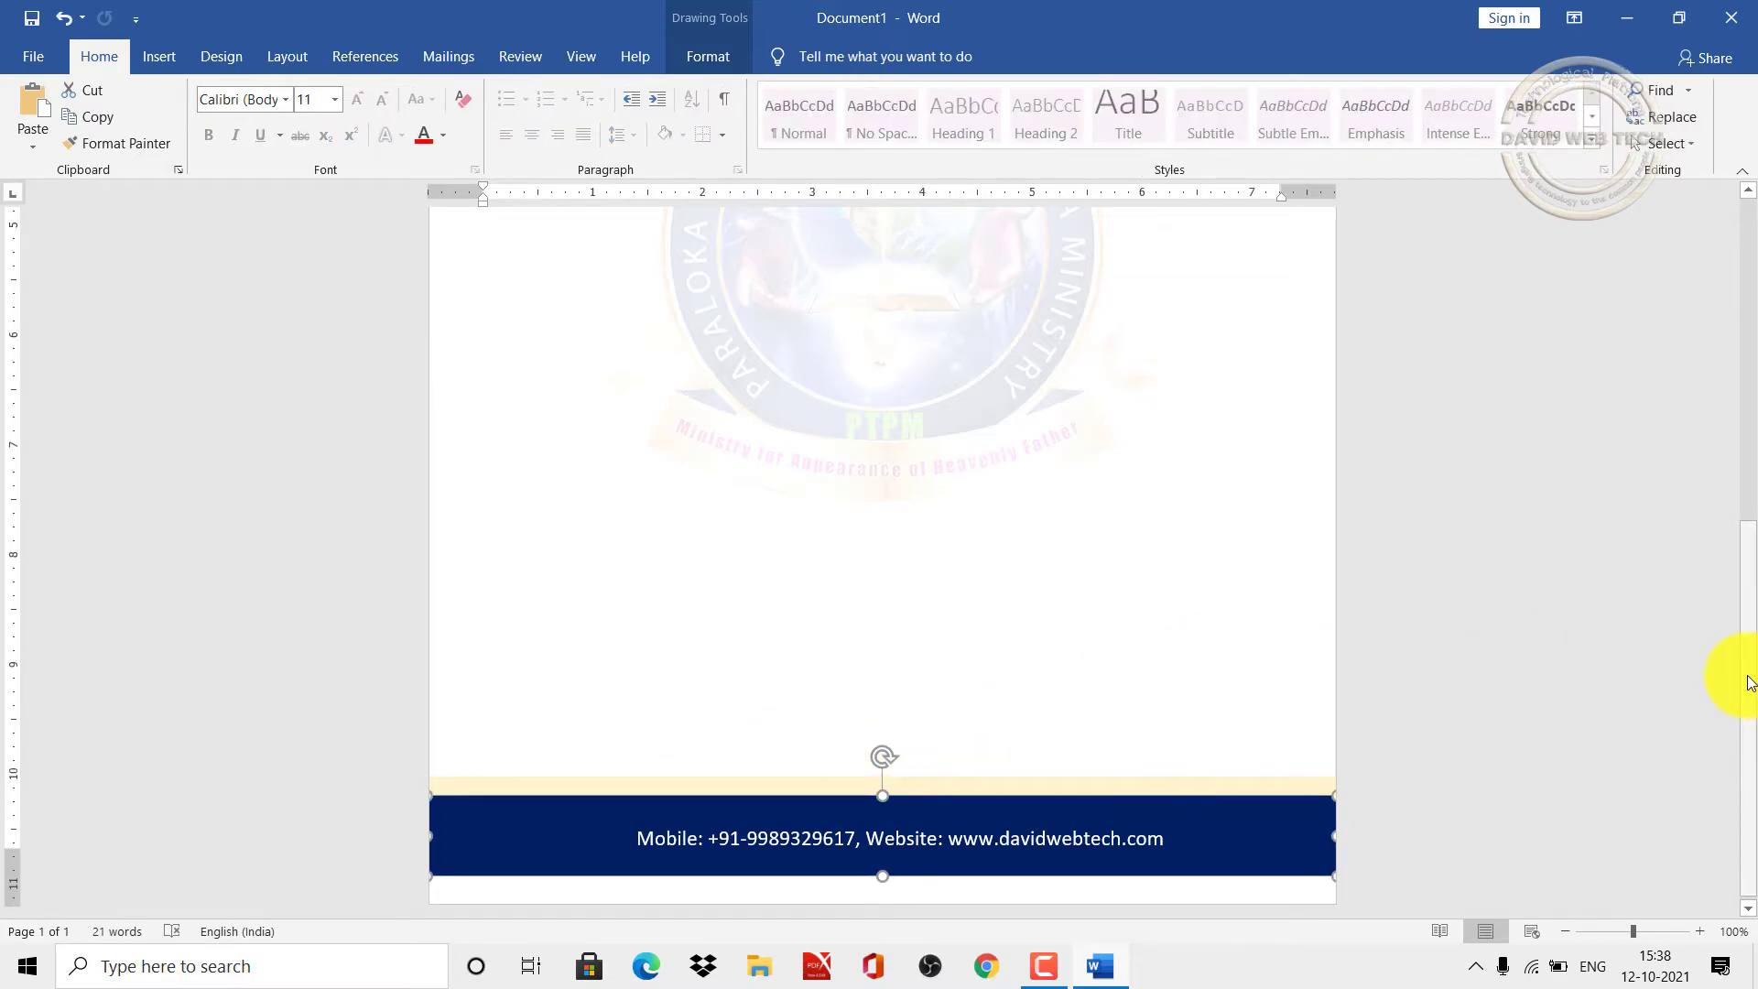
Step: Scroll through the page to review the watermark, header and navy footer, then bring up Insert commands
left_click_drag(1735, 628, 1753, 165)
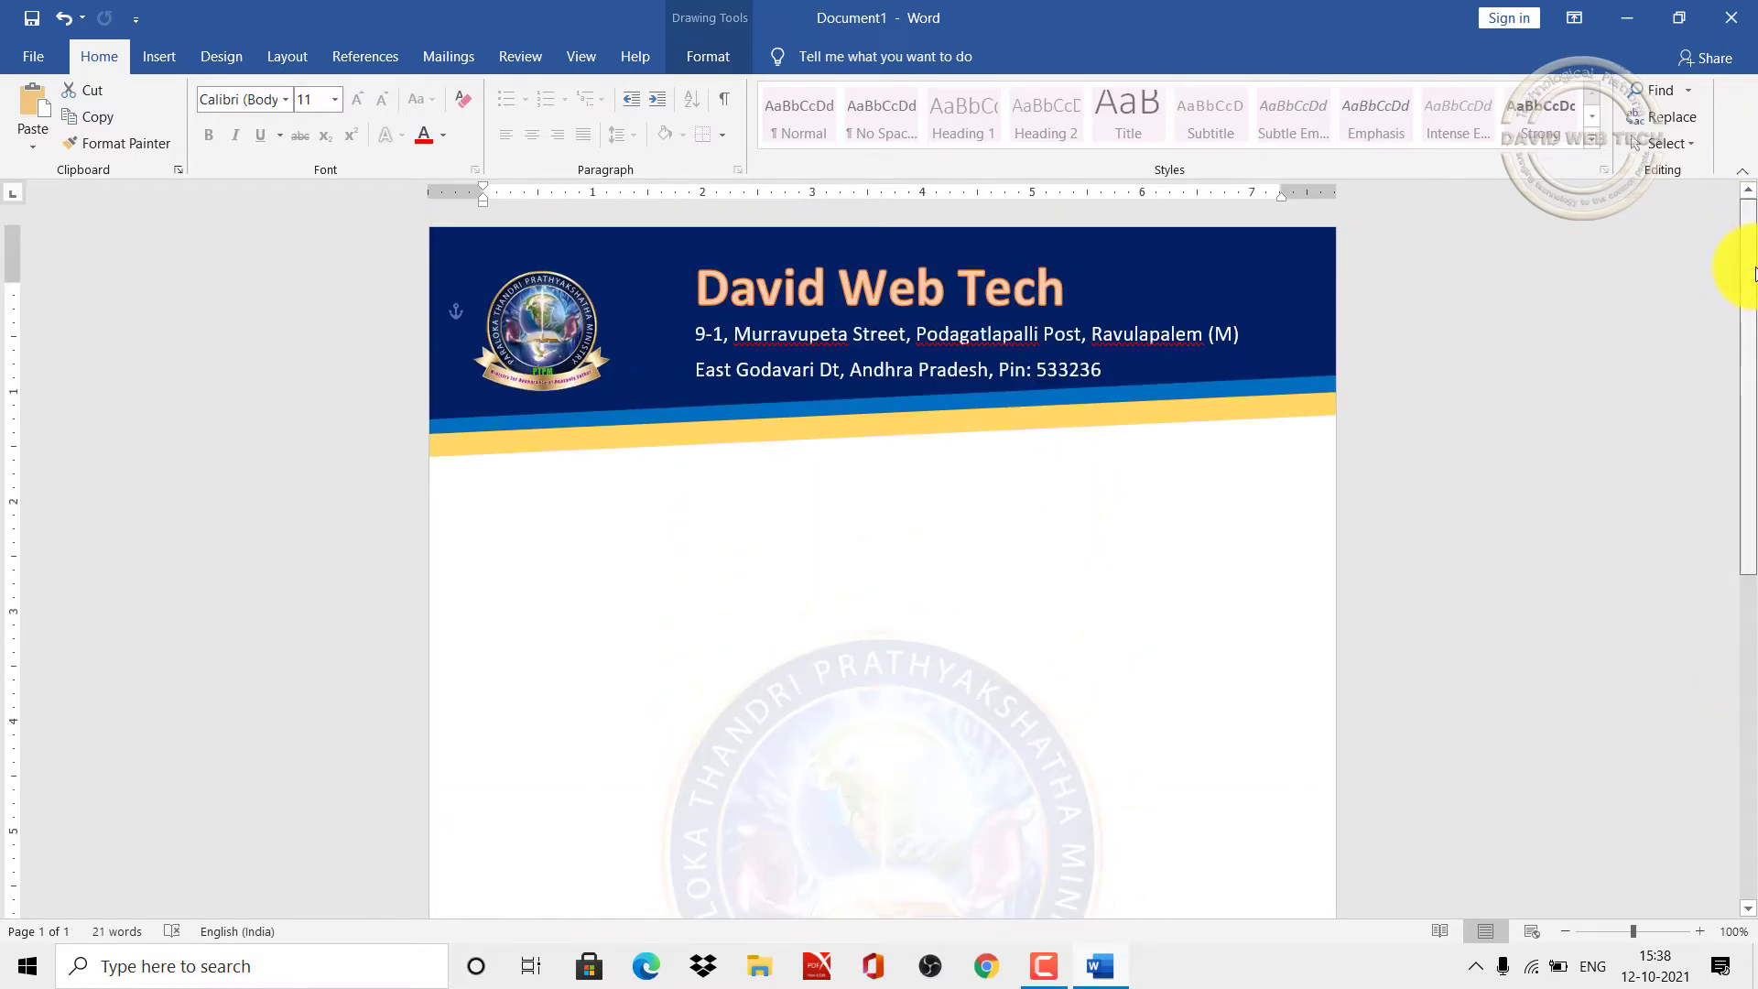
scroll(1738, 417, "down", 3)
scroll(1730, 274, "up", 3)
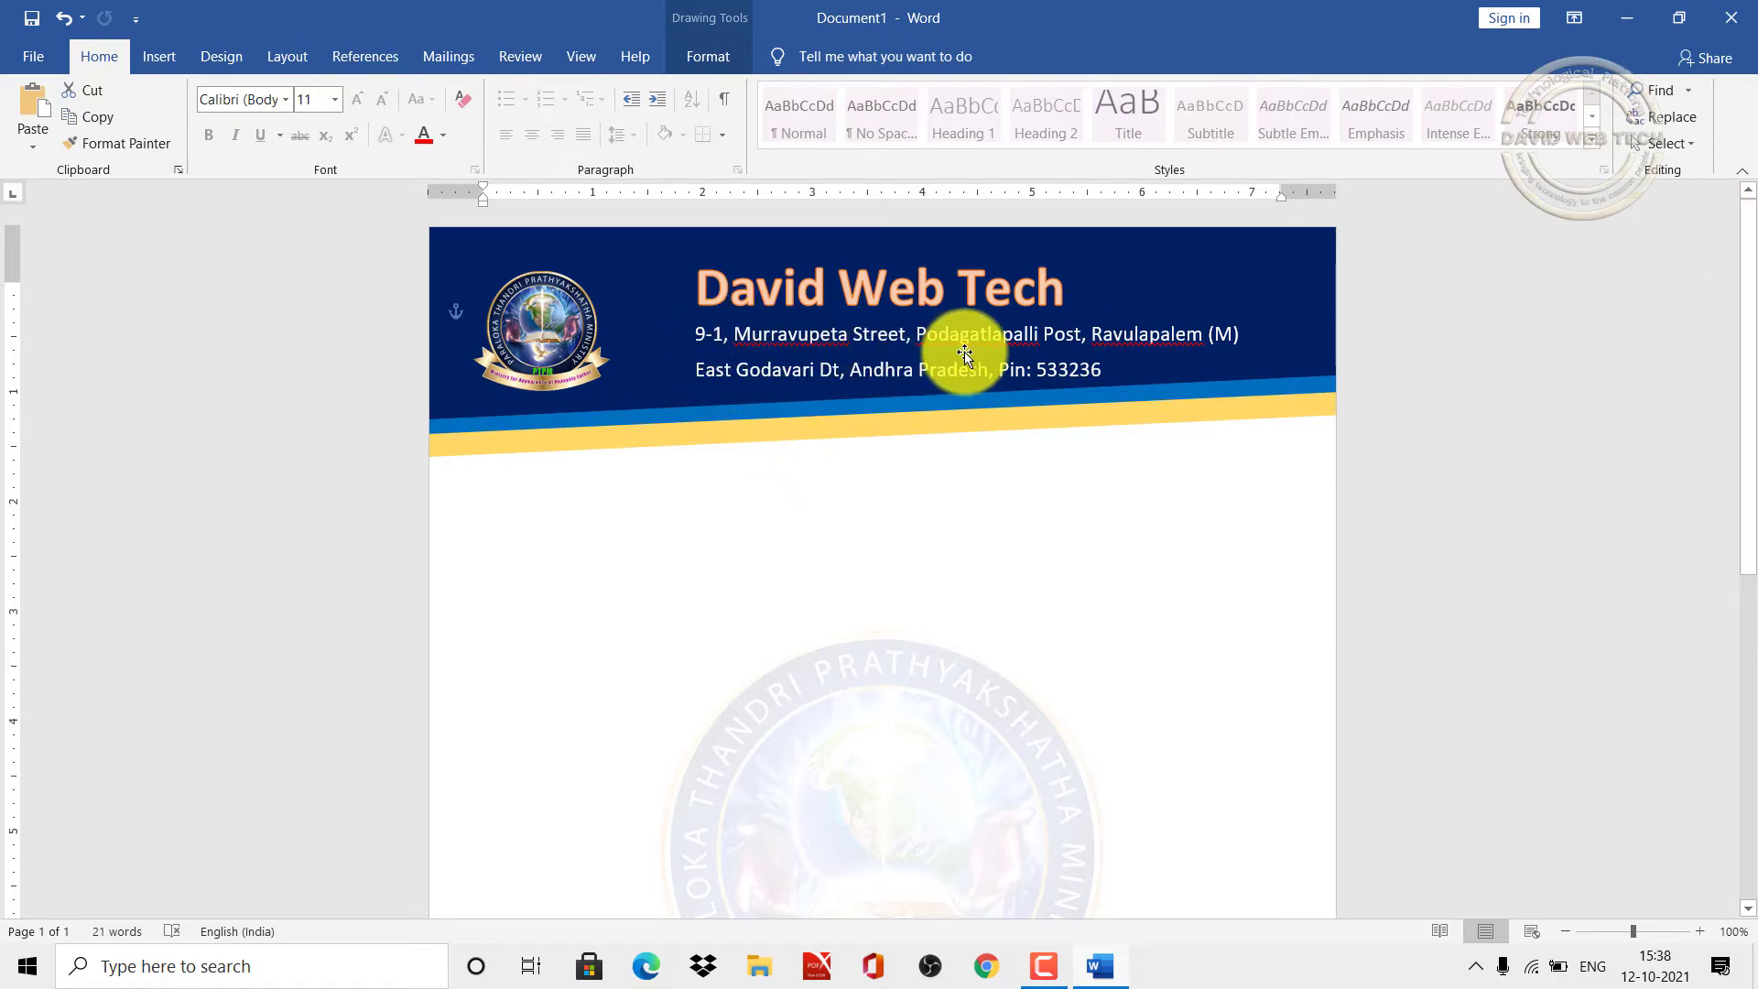
left_click_drag(1747, 261, 1749, 659)
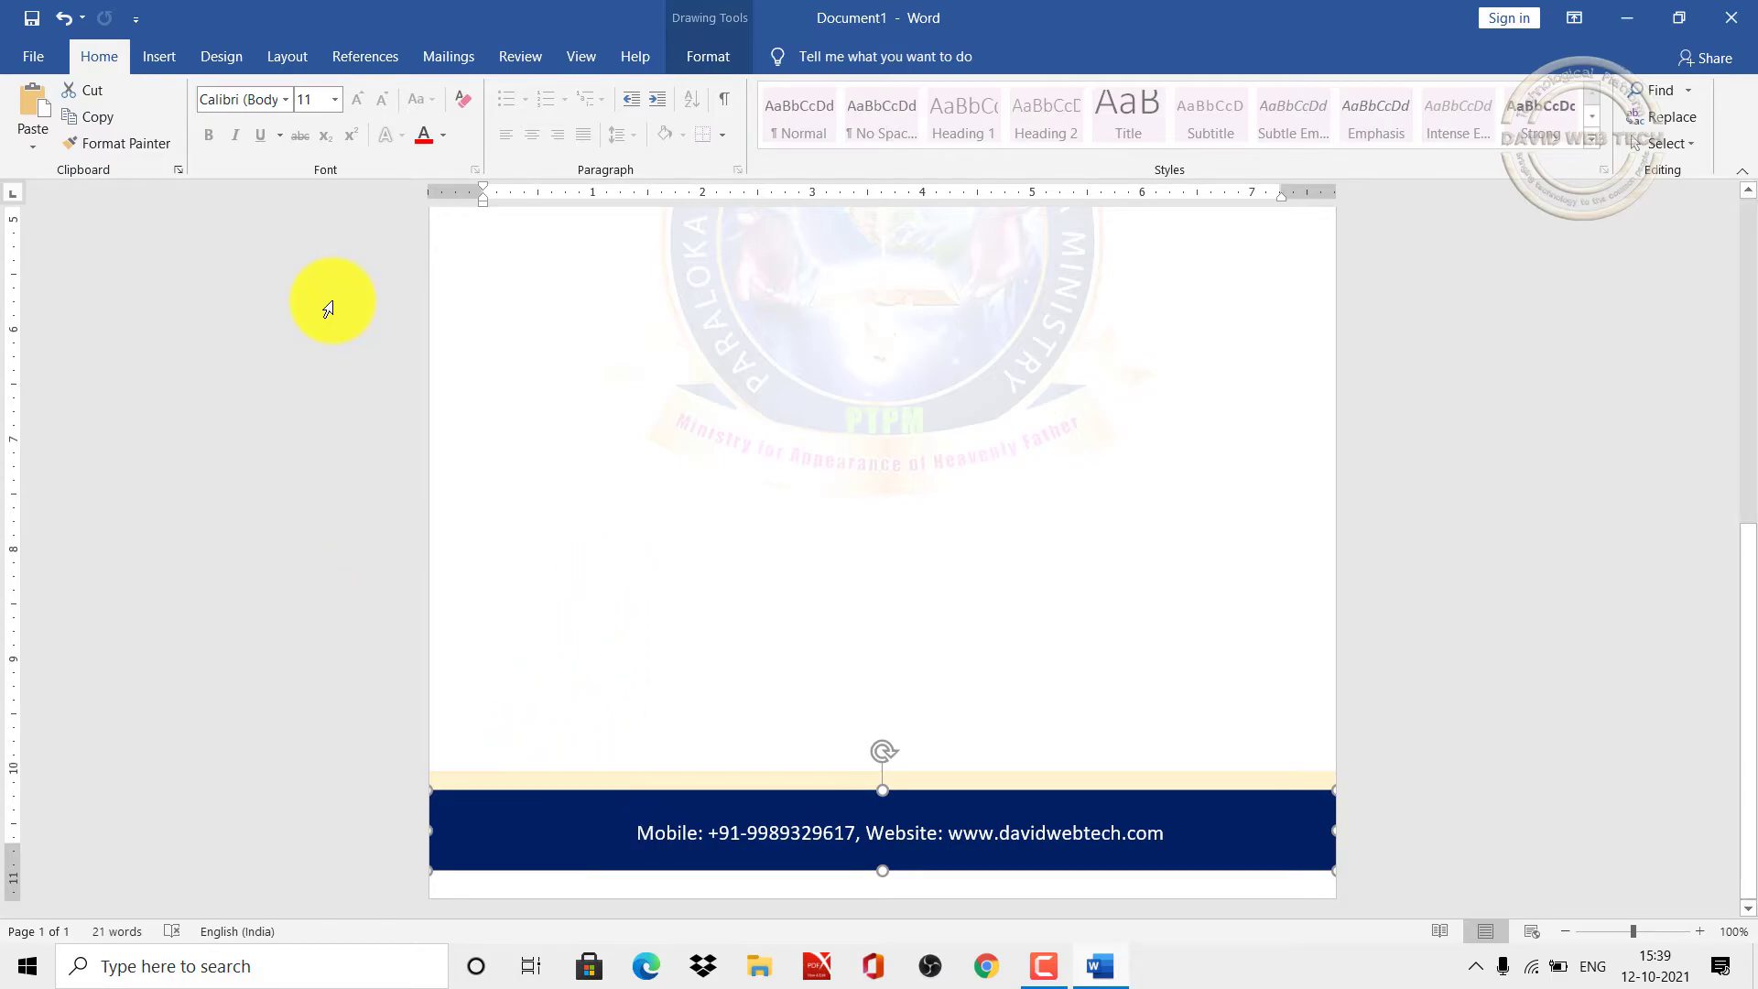
left_click(176, 58)
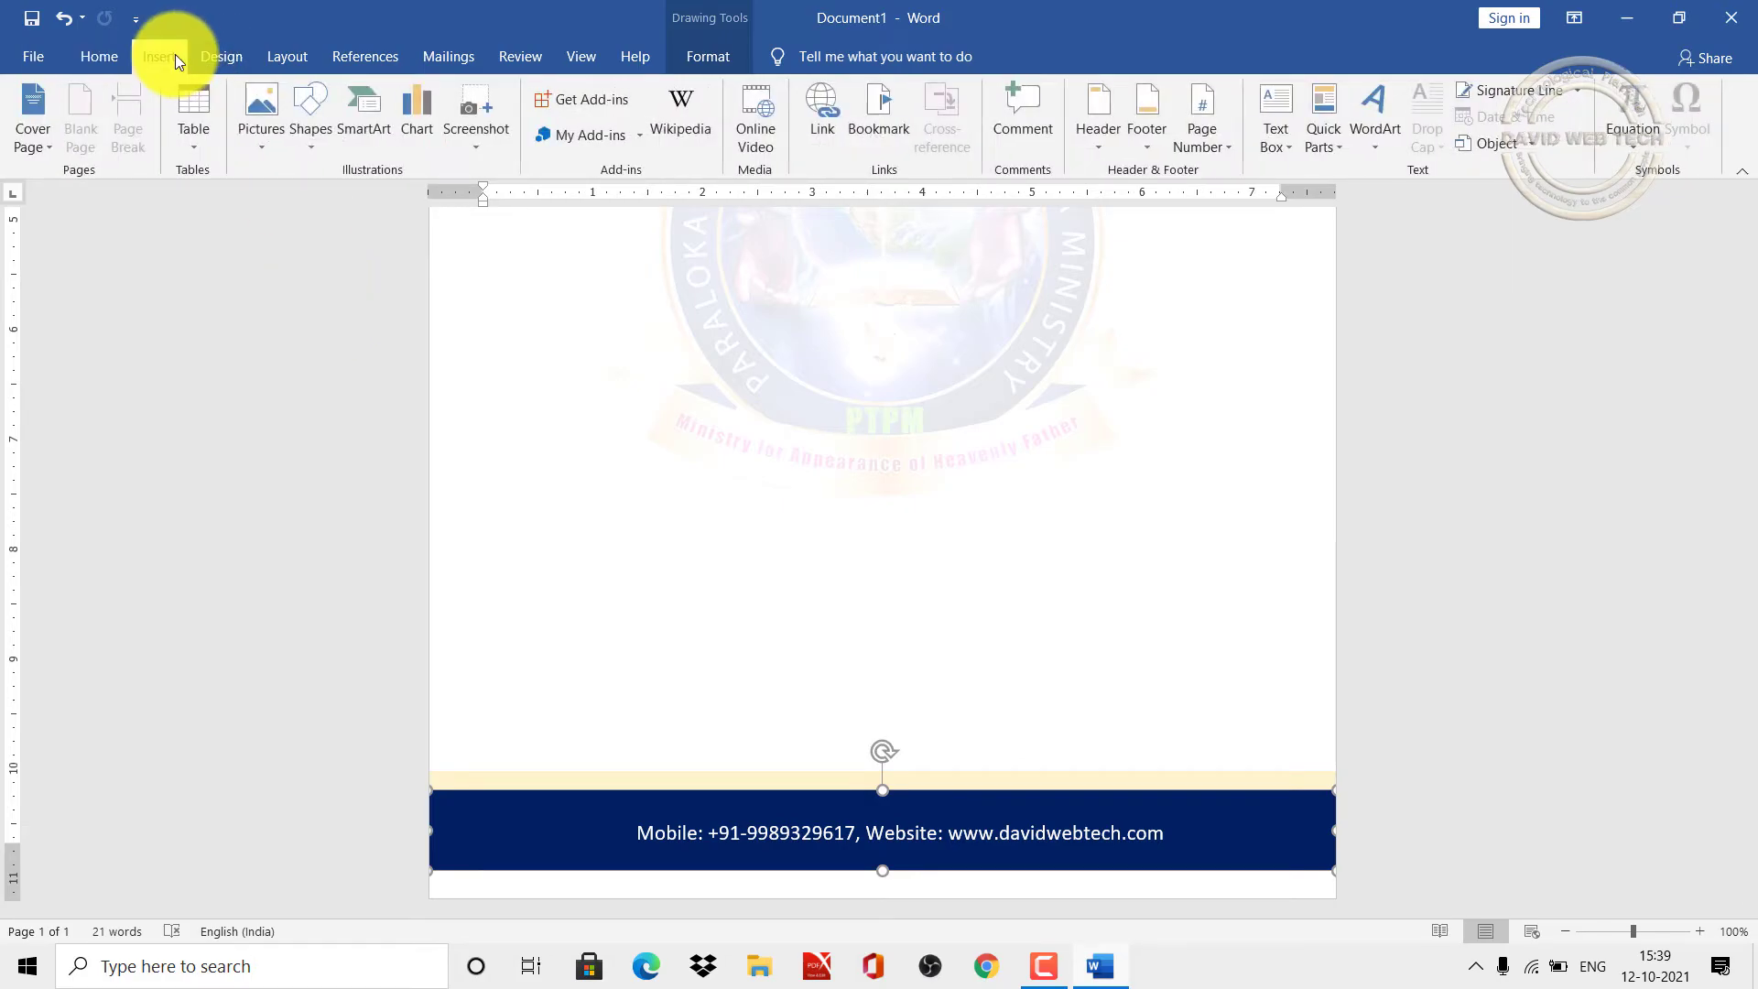
Step: Insert the qrcode (1) picture from this device, repeating the insert after the first attempt
left_click(263, 154)
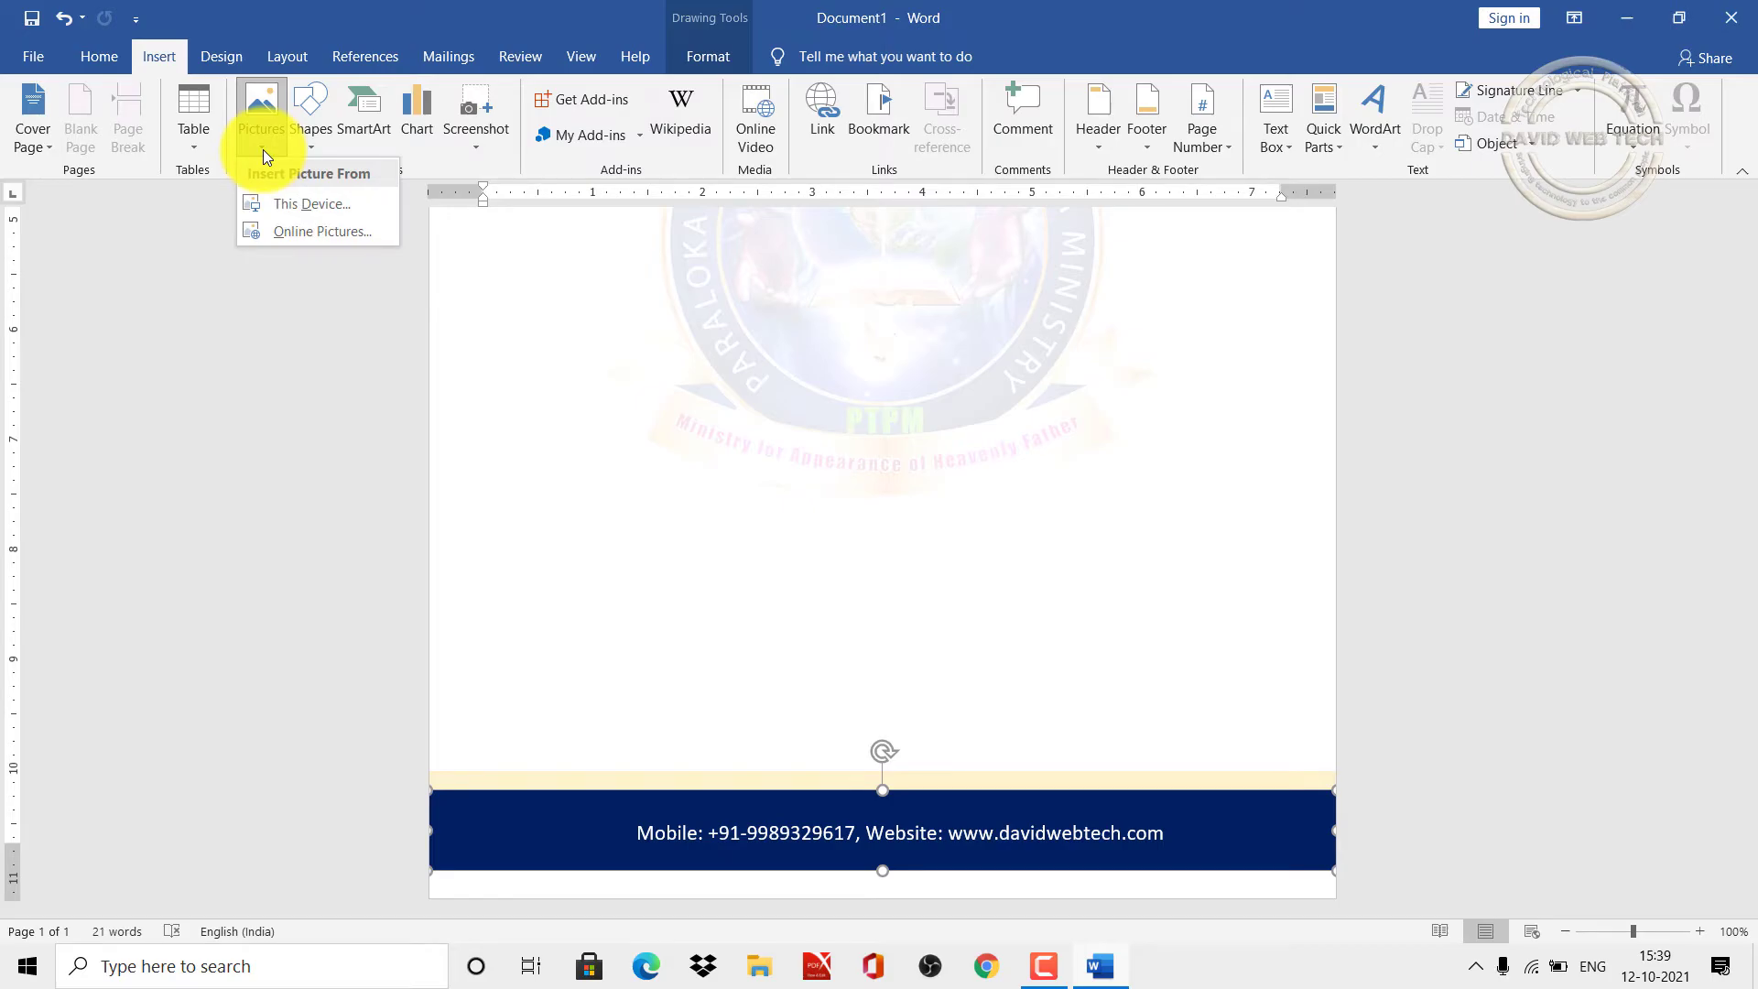
left_click(310, 202)
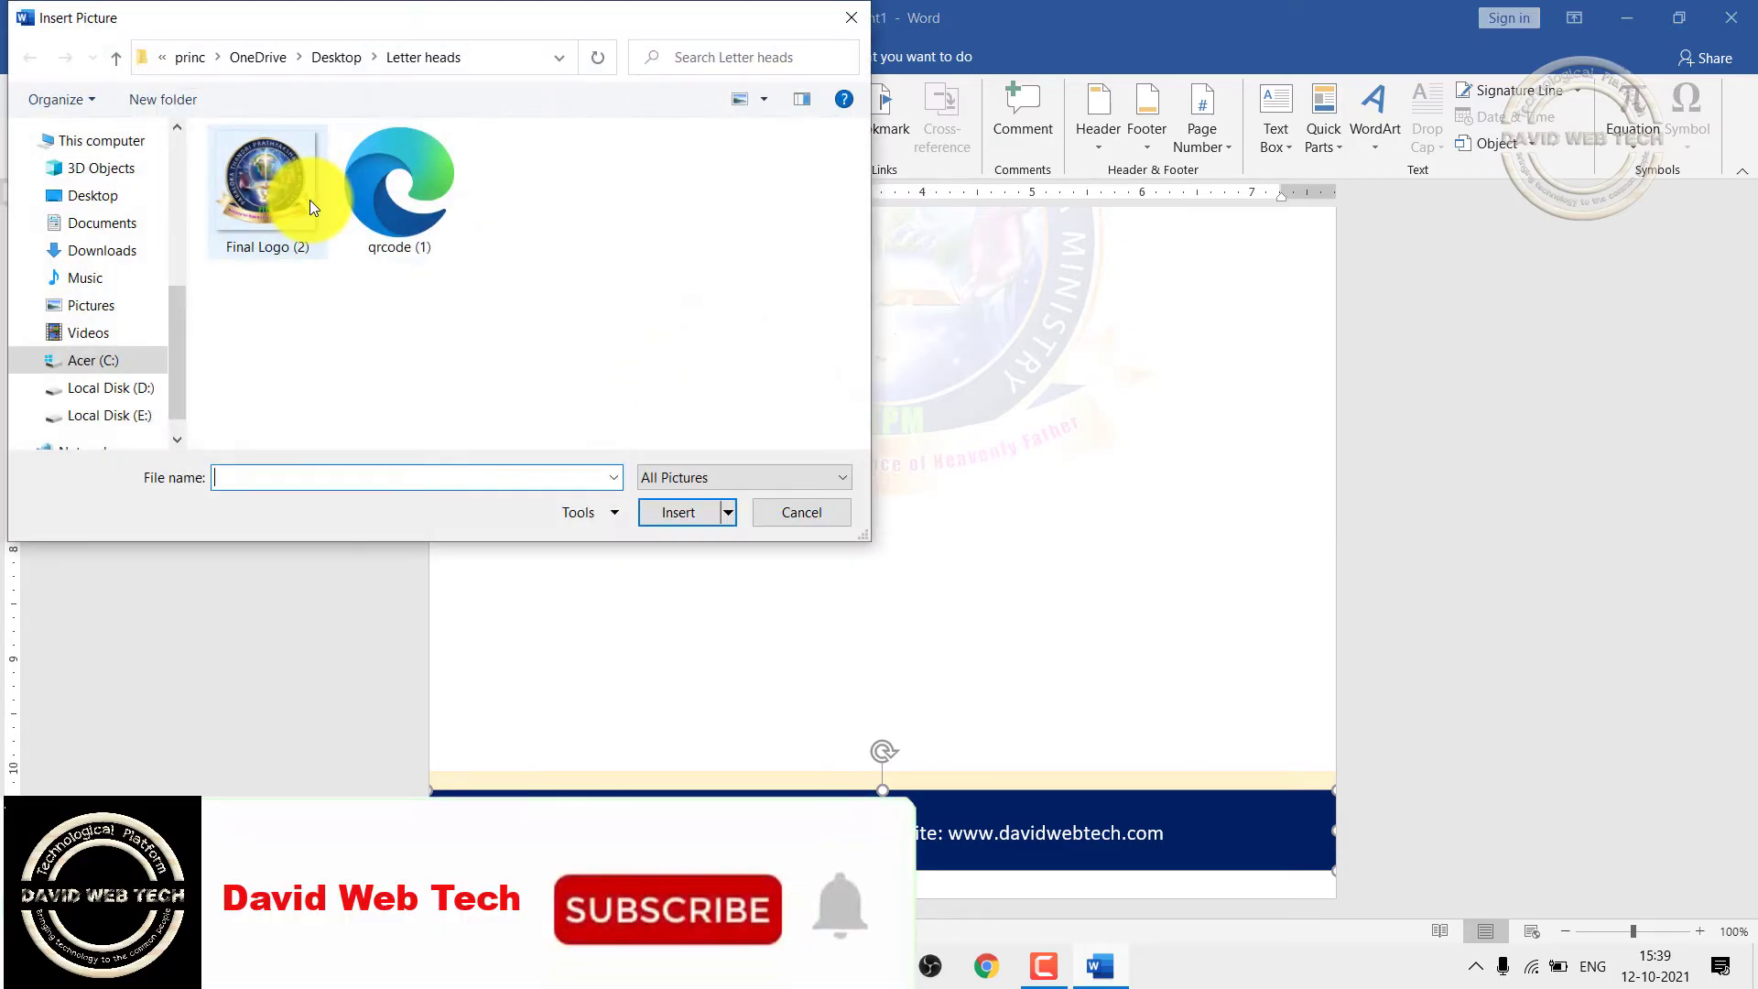
left_click(405, 170)
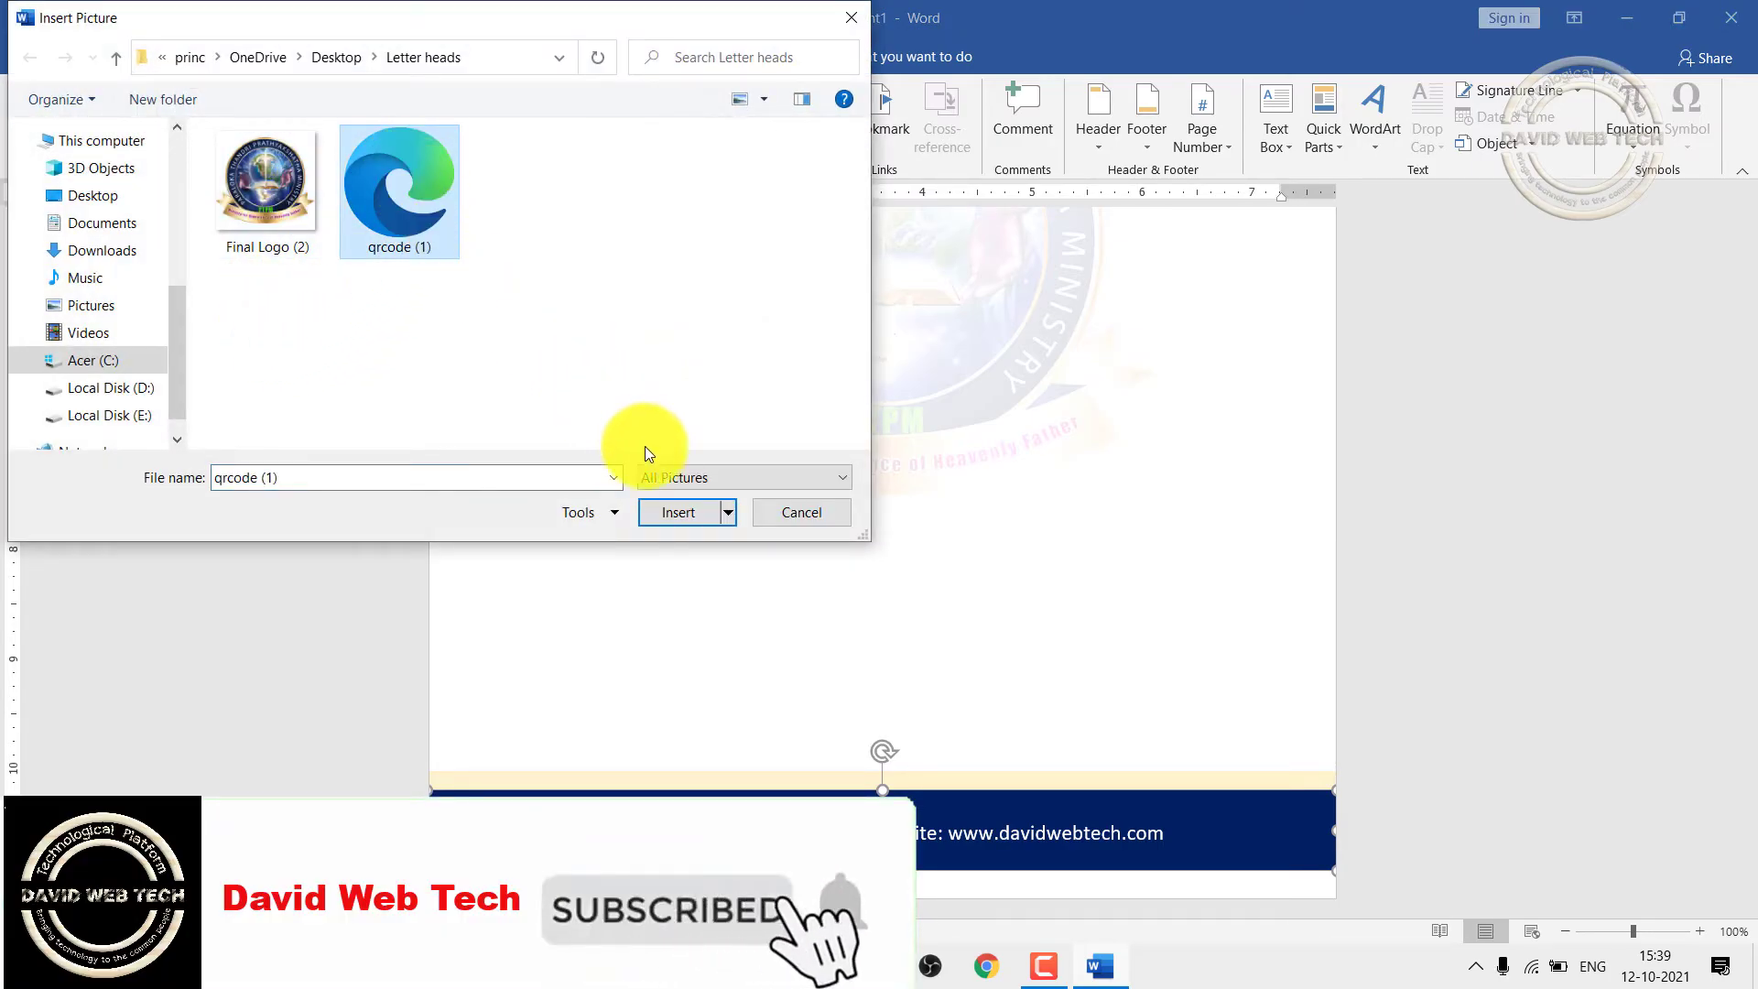
left_click(666, 510)
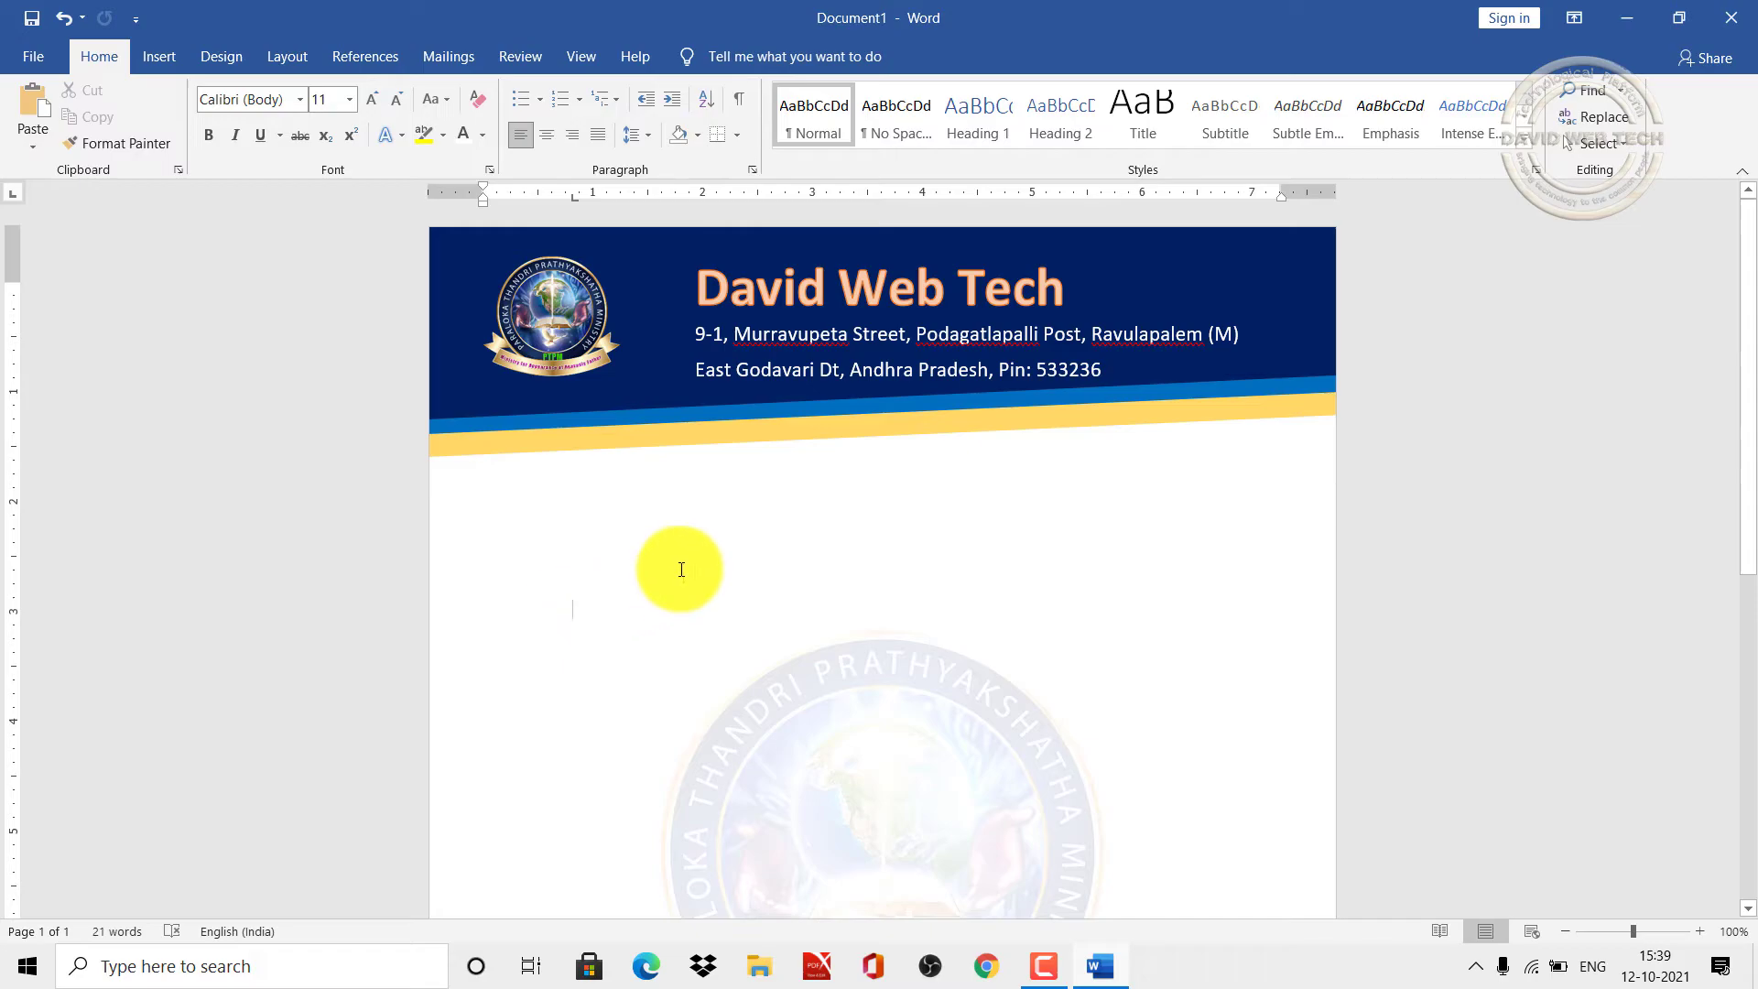
left_click(165, 55)
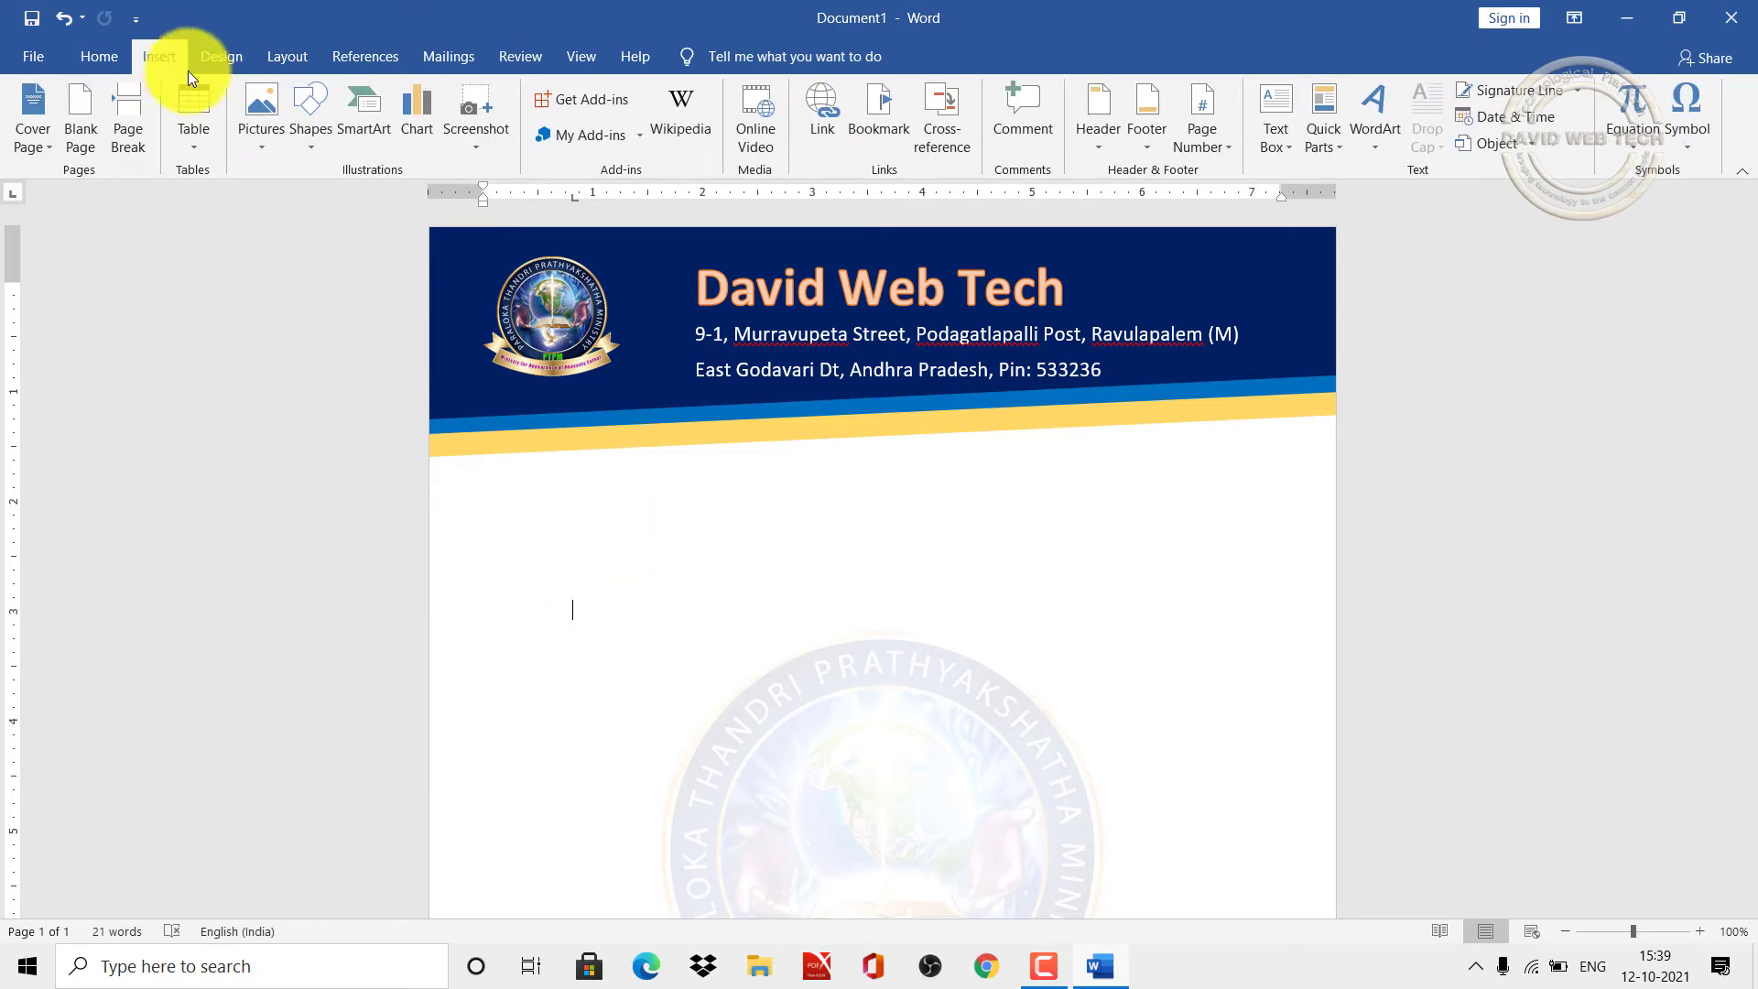
left_click(273, 146)
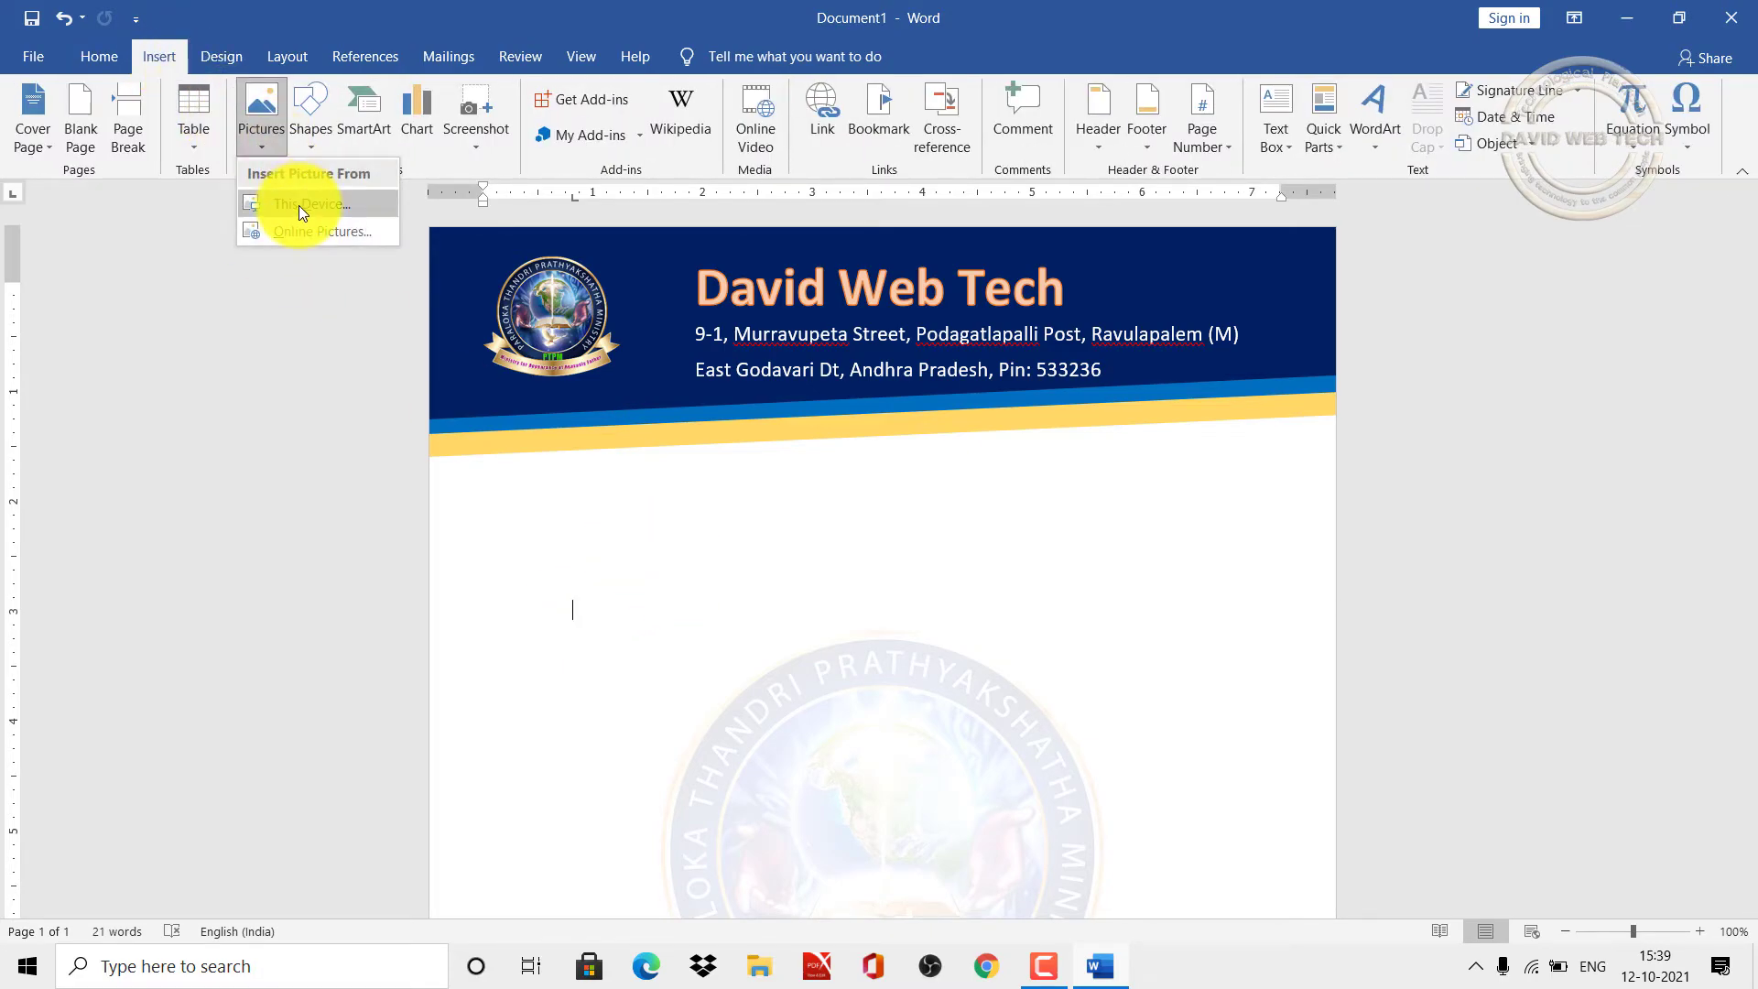
left_click(299, 205)
left_click(427, 190)
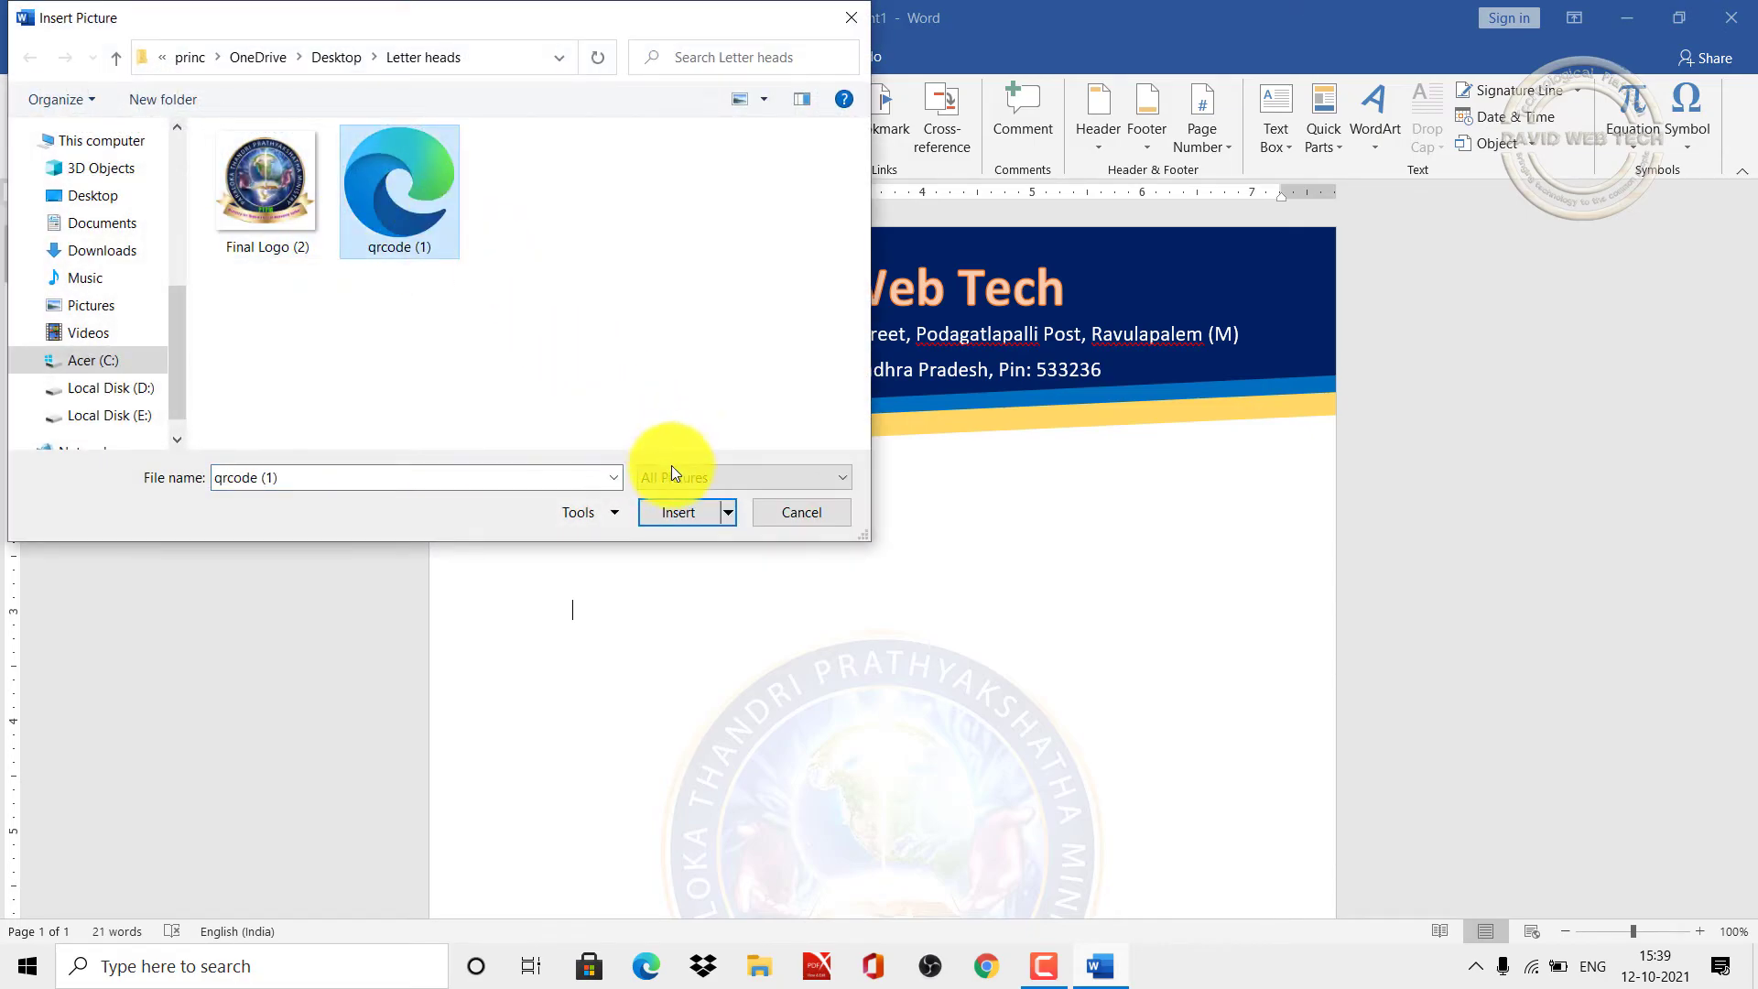
left_click(678, 513)
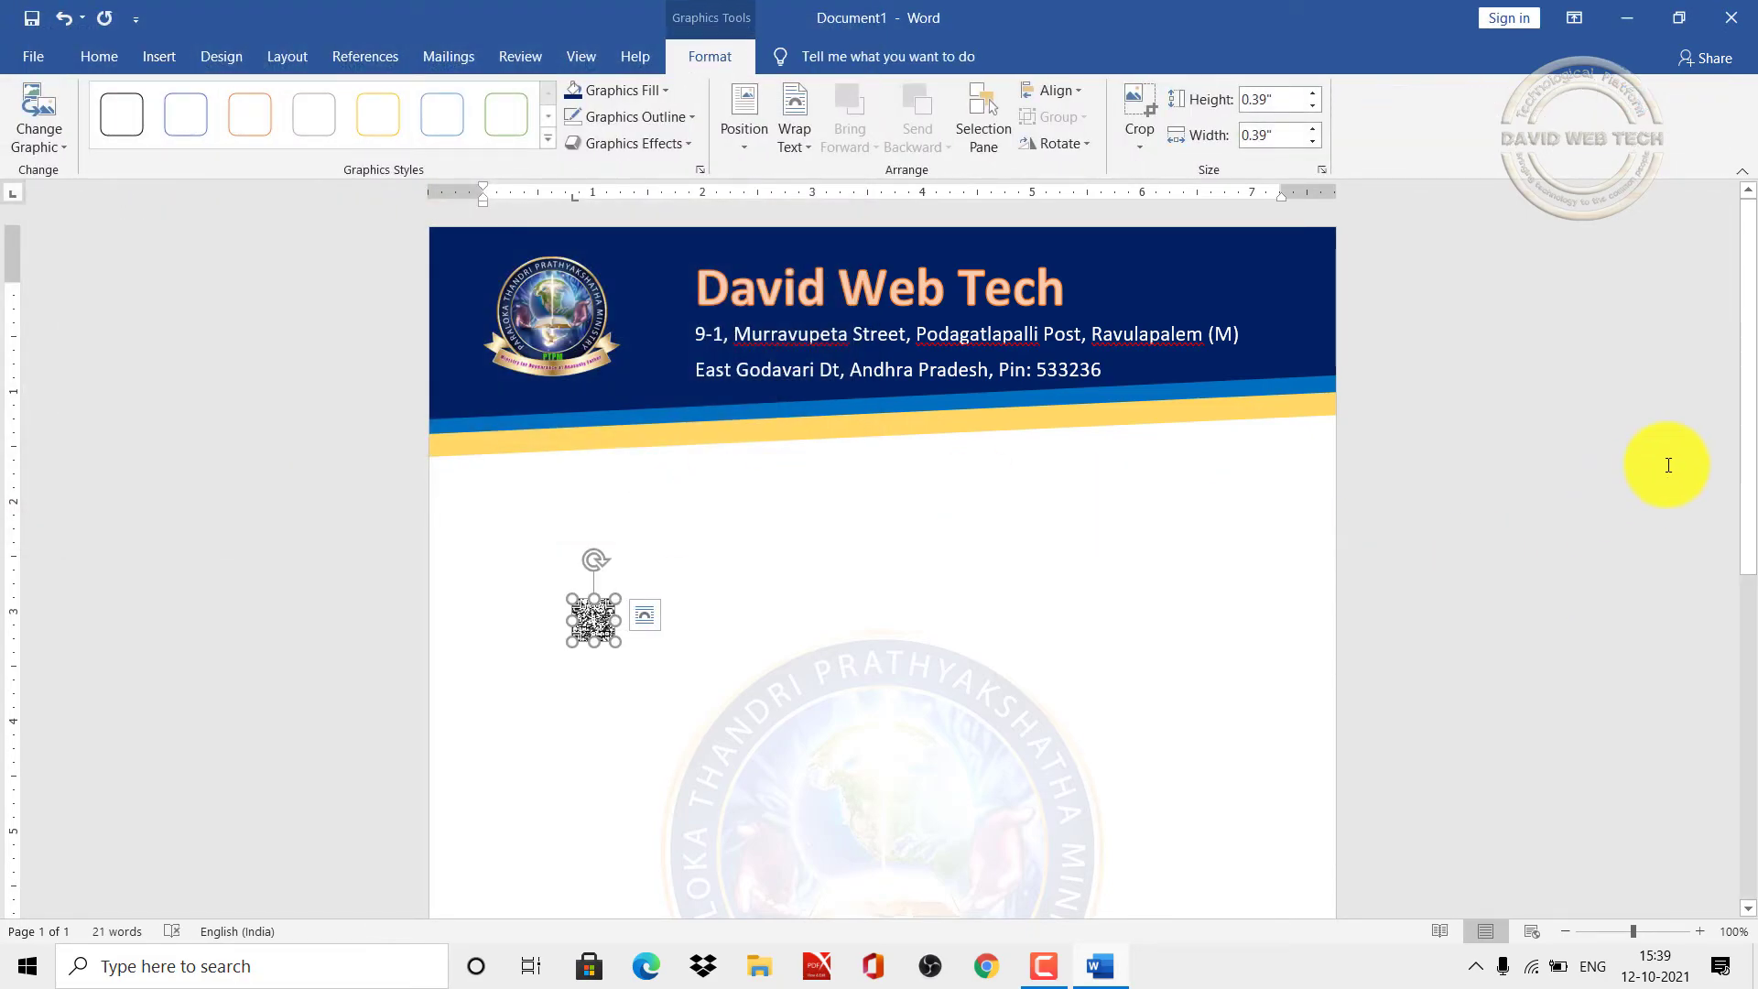
Step: Set the QR code's text wrapping to In Front of Text
scroll(1744, 366, "down", 5)
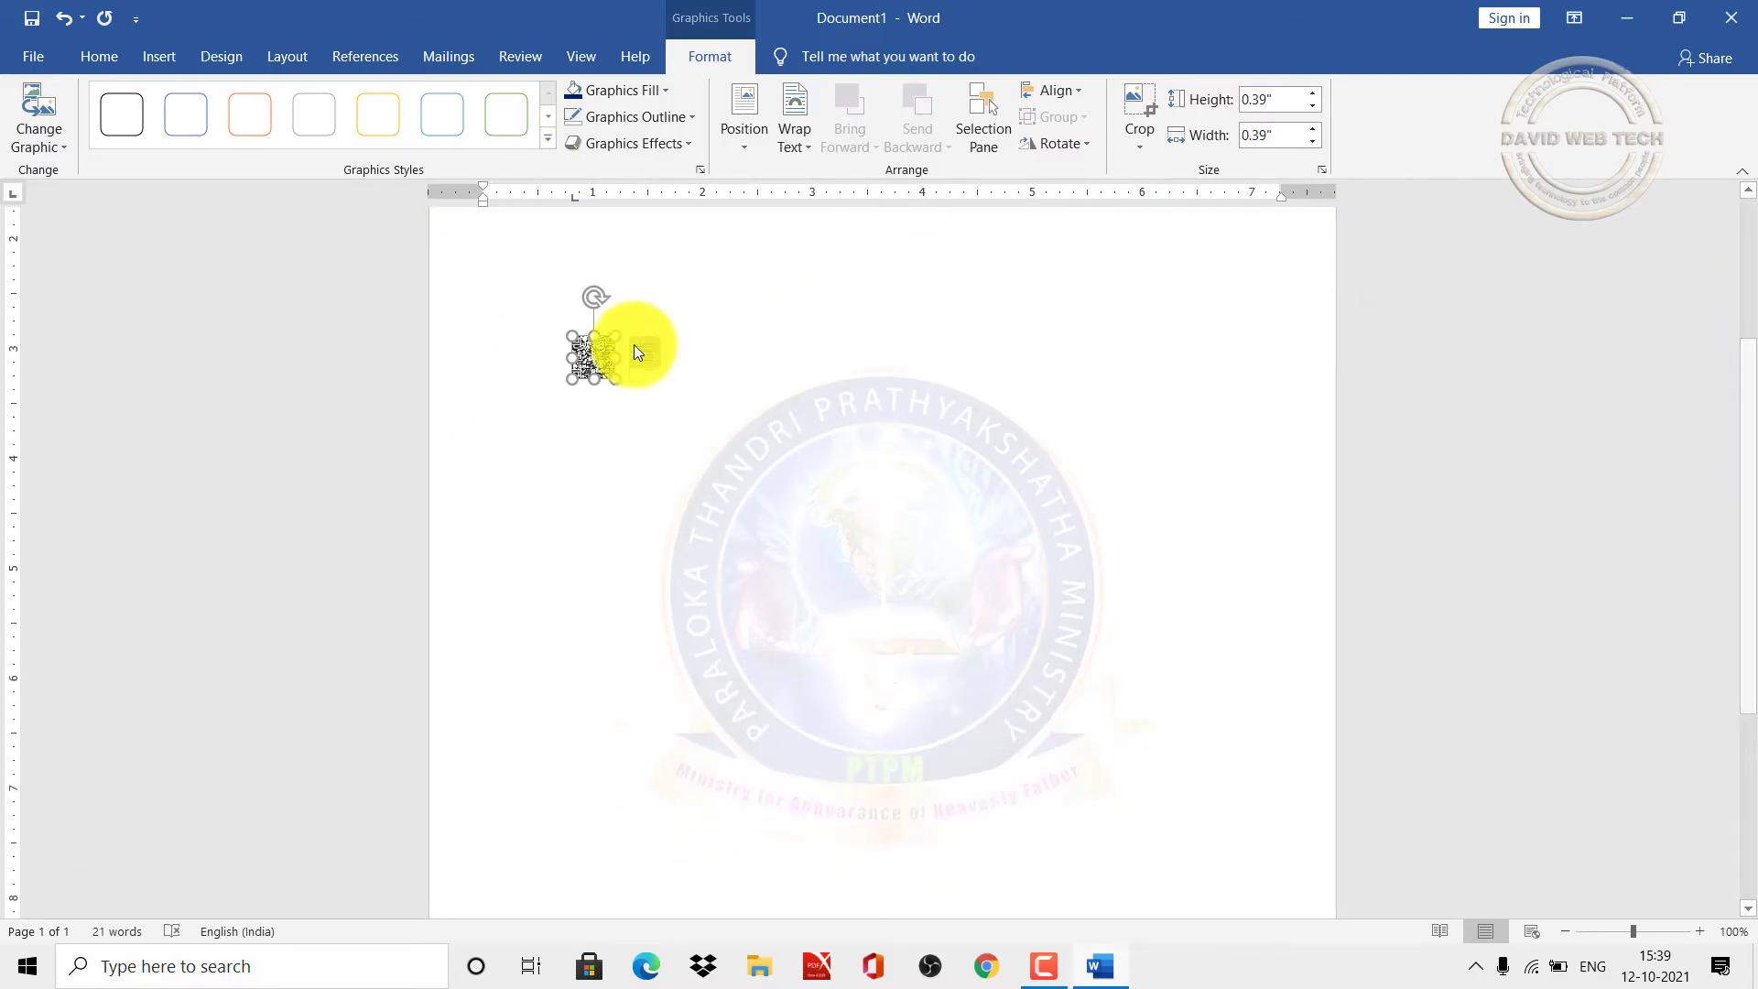
left_click_drag(593, 362, 538, 864)
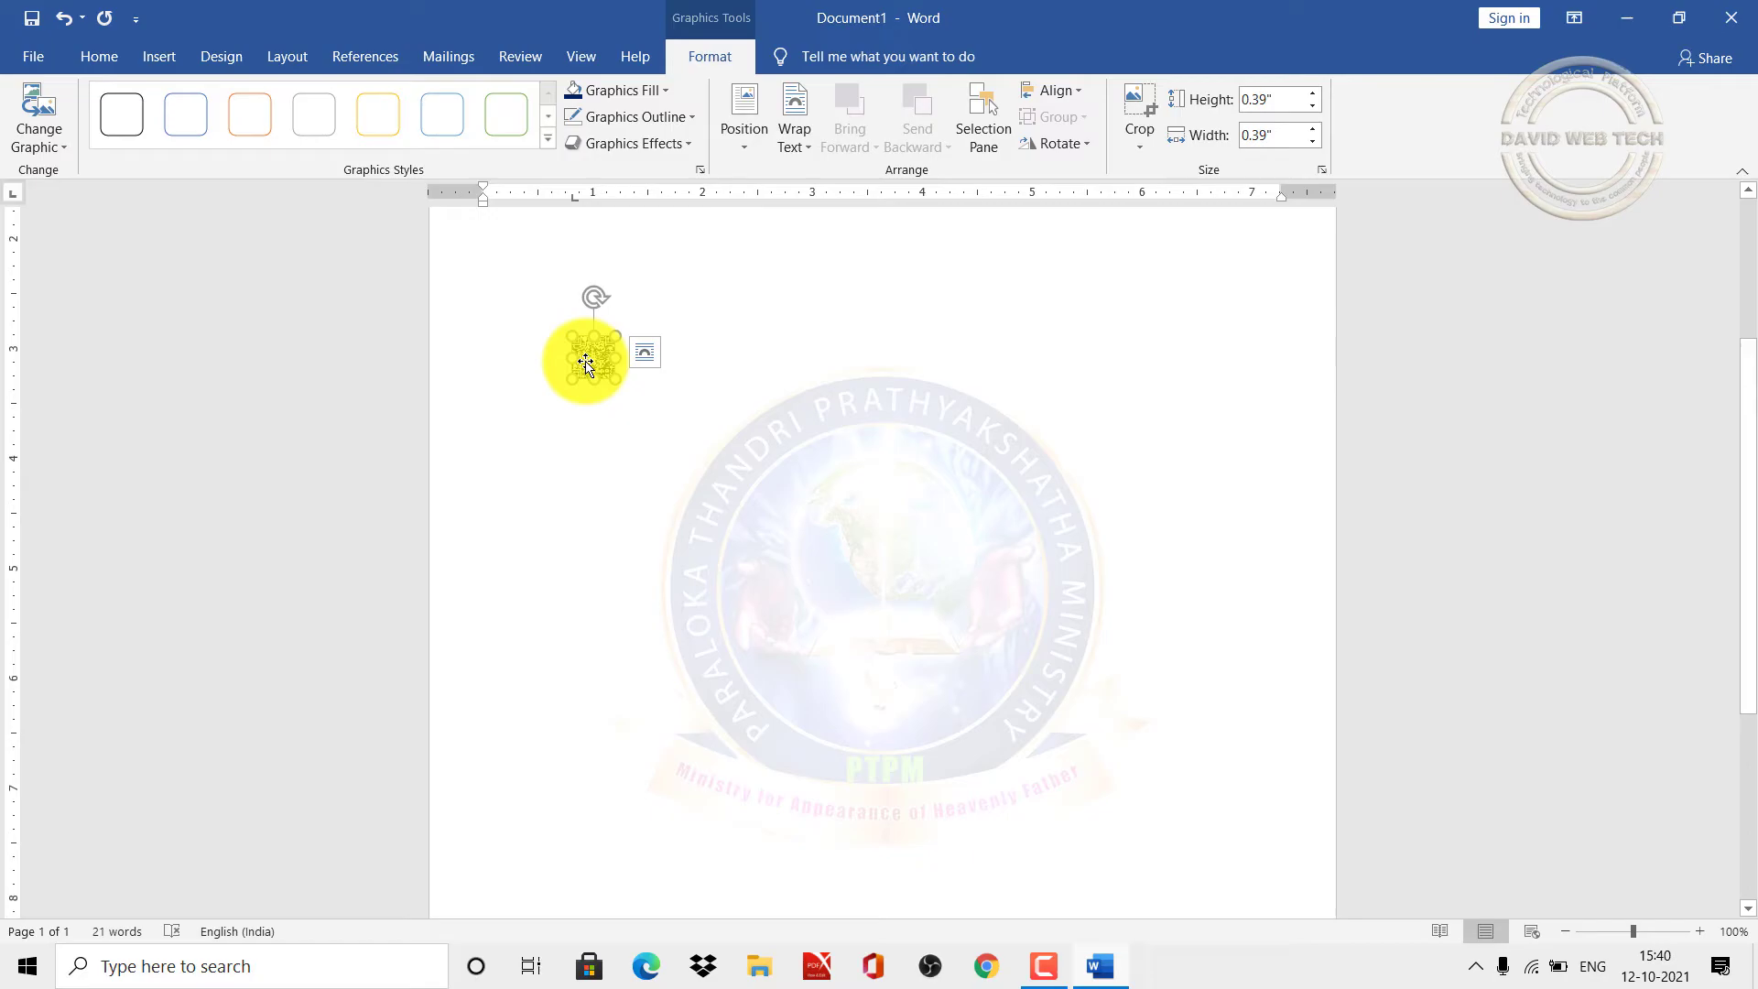
left_click(156, 57)
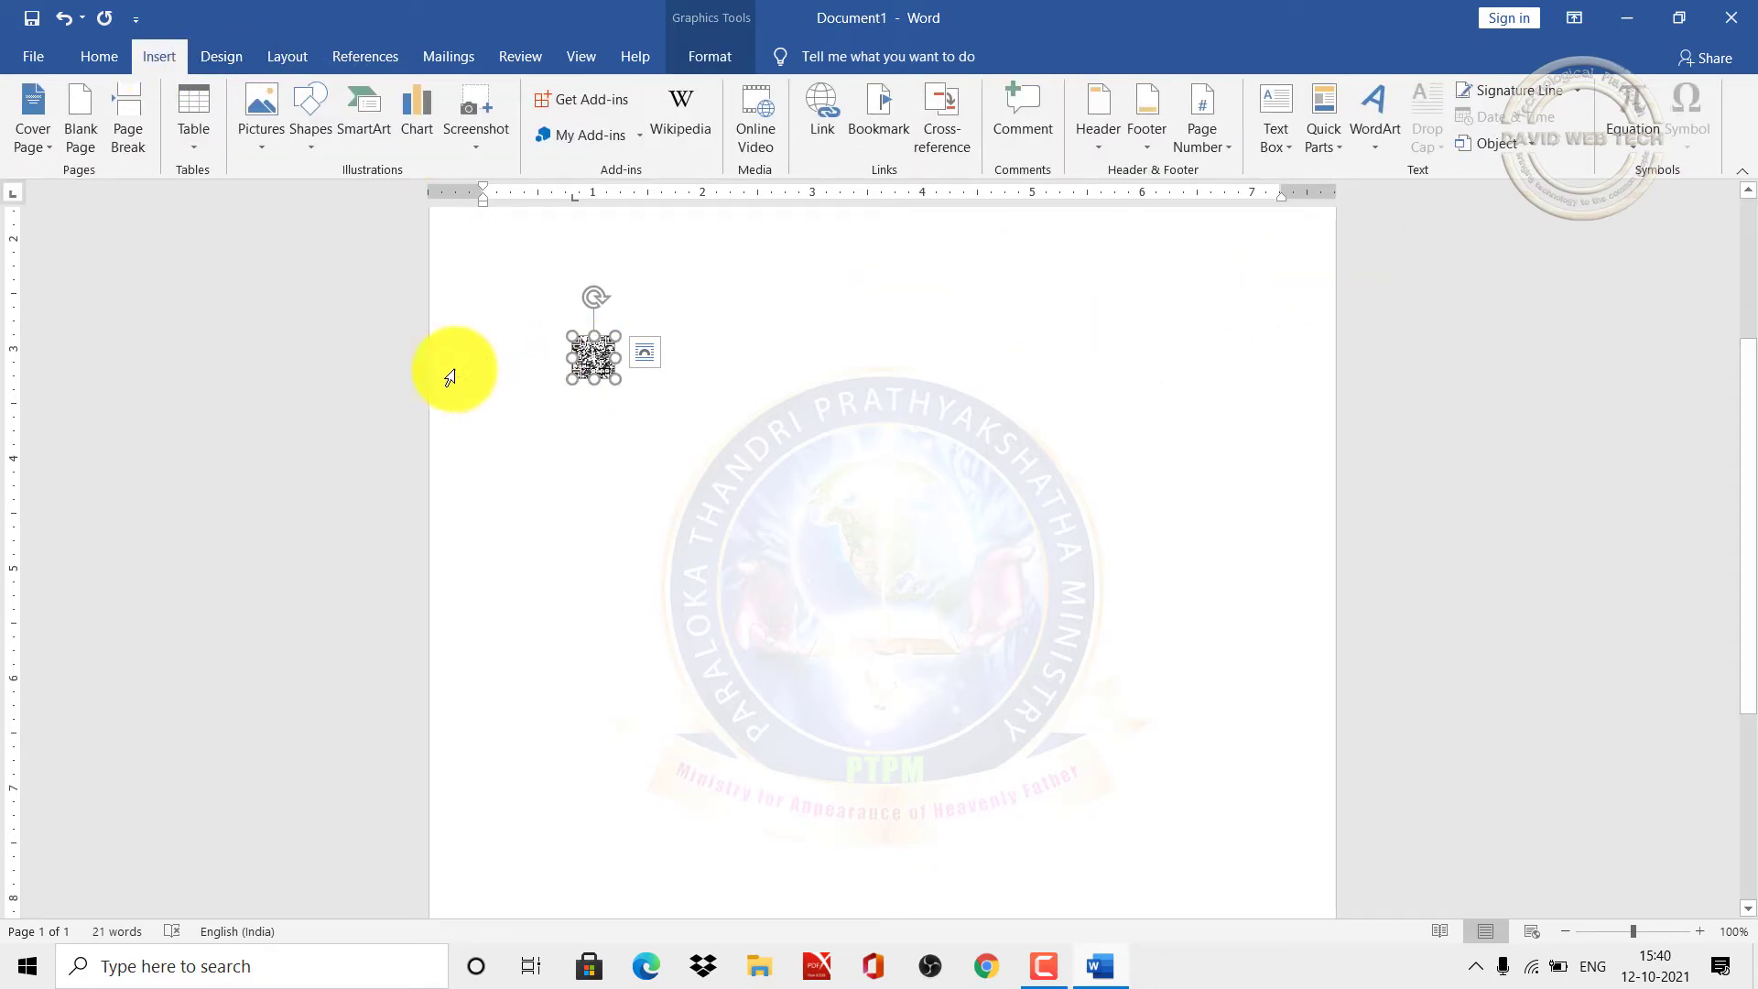
left_click(699, 57)
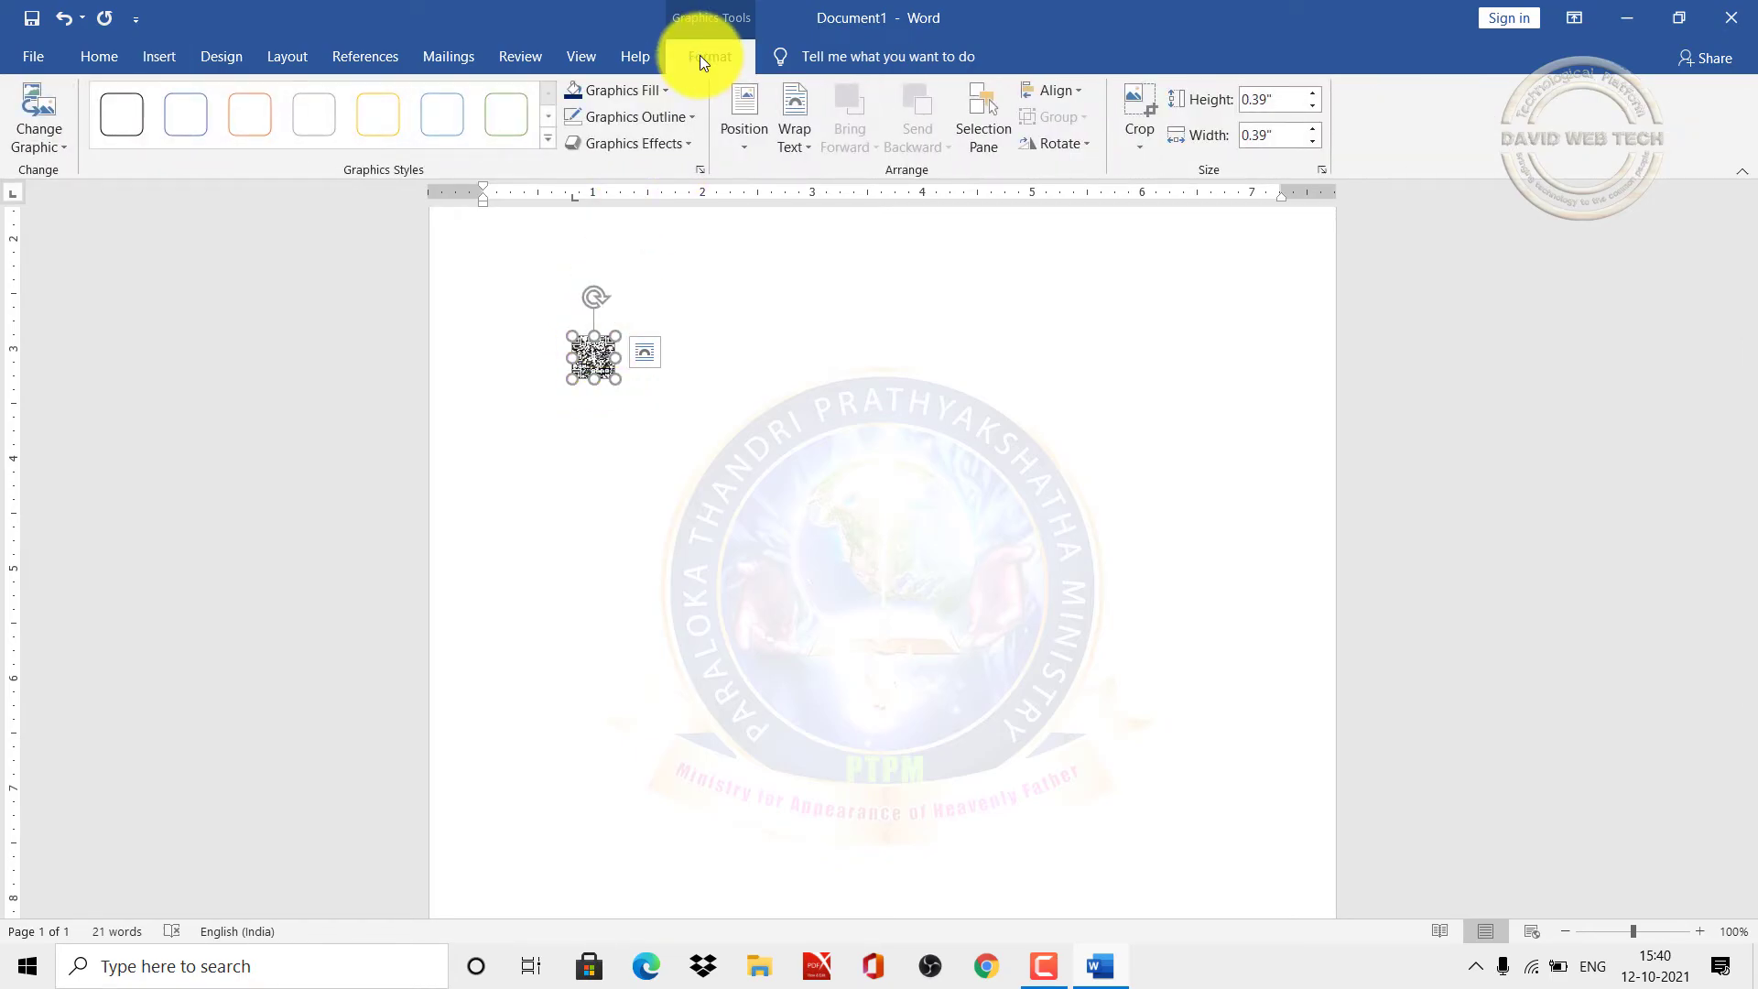
left_click(812, 143)
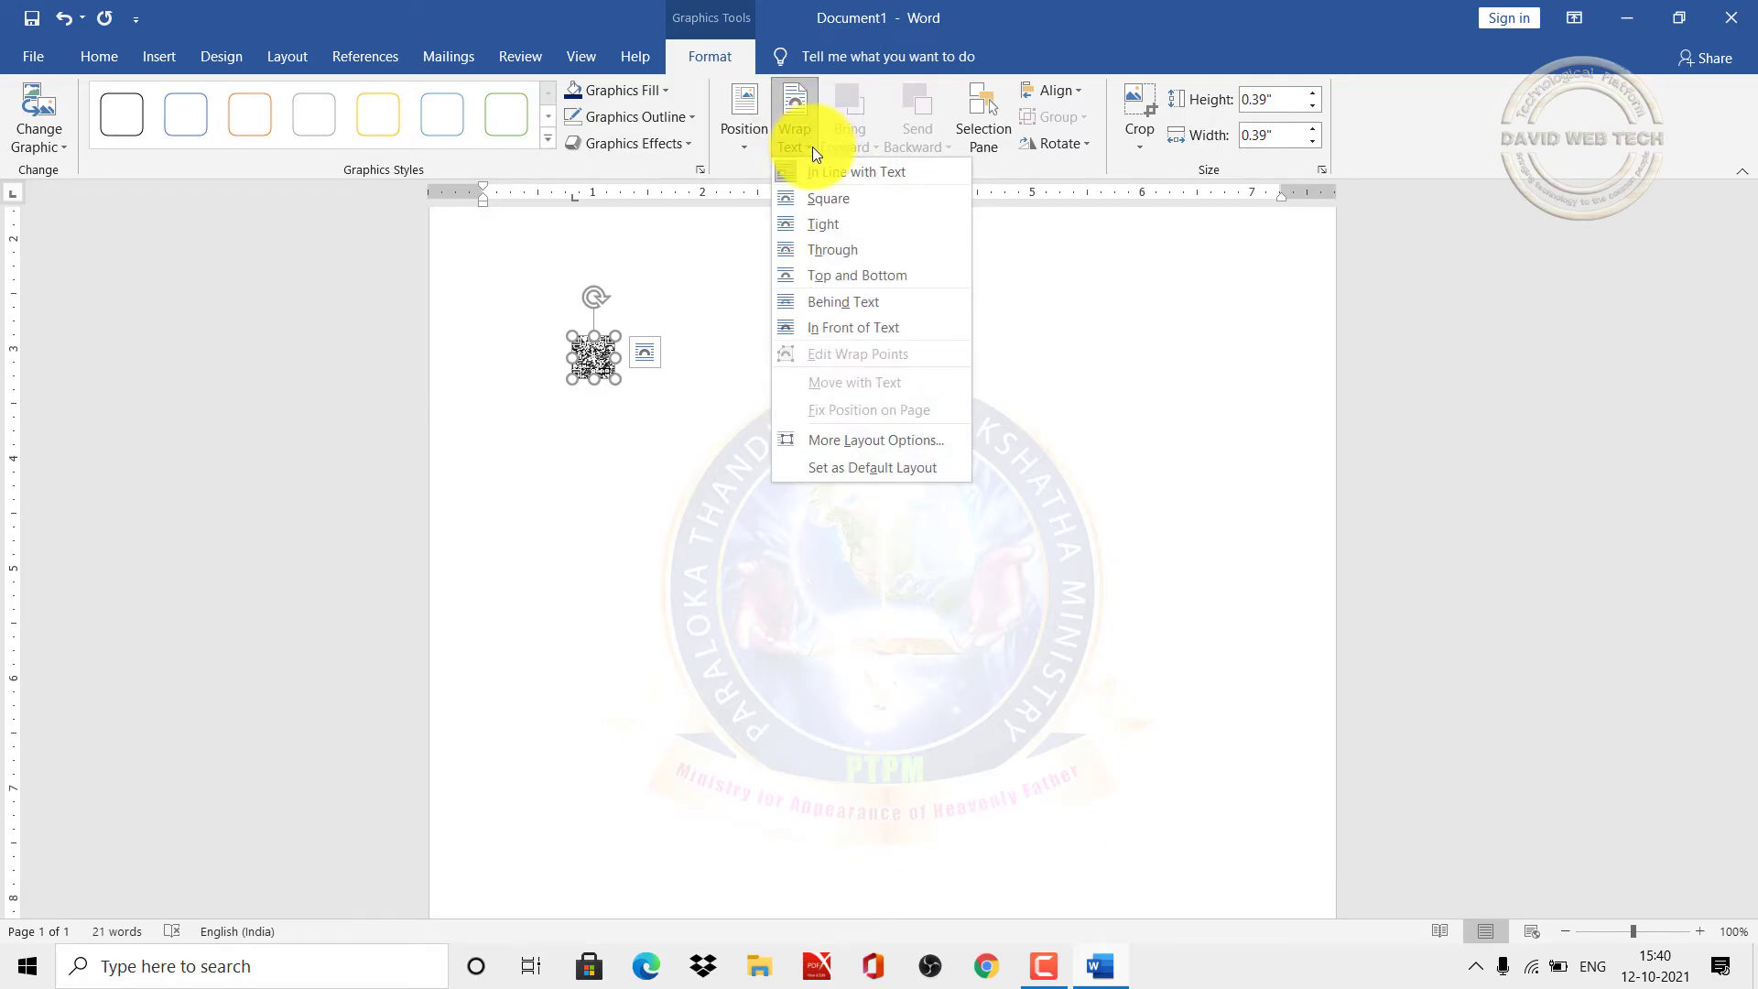
left_click(853, 327)
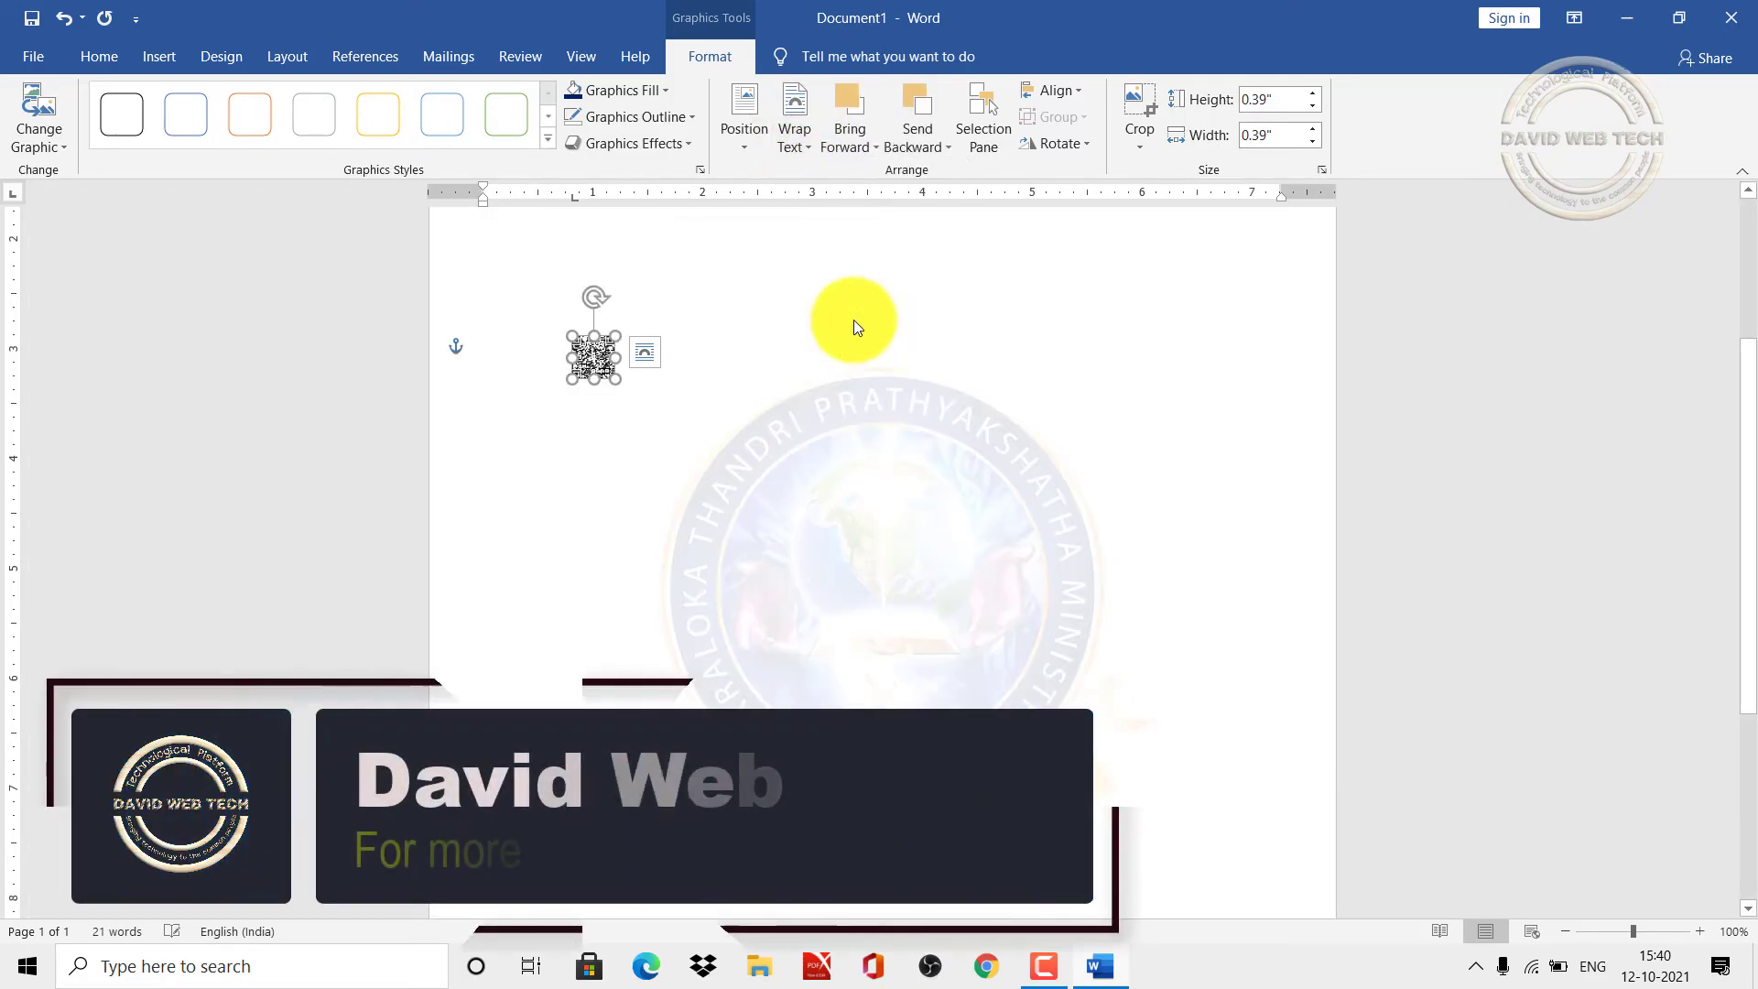
Step: Drag the QR code down to the left end of the navy footer bar
left_click_drag(1750, 447, 1753, 518)
left_click(595, 229)
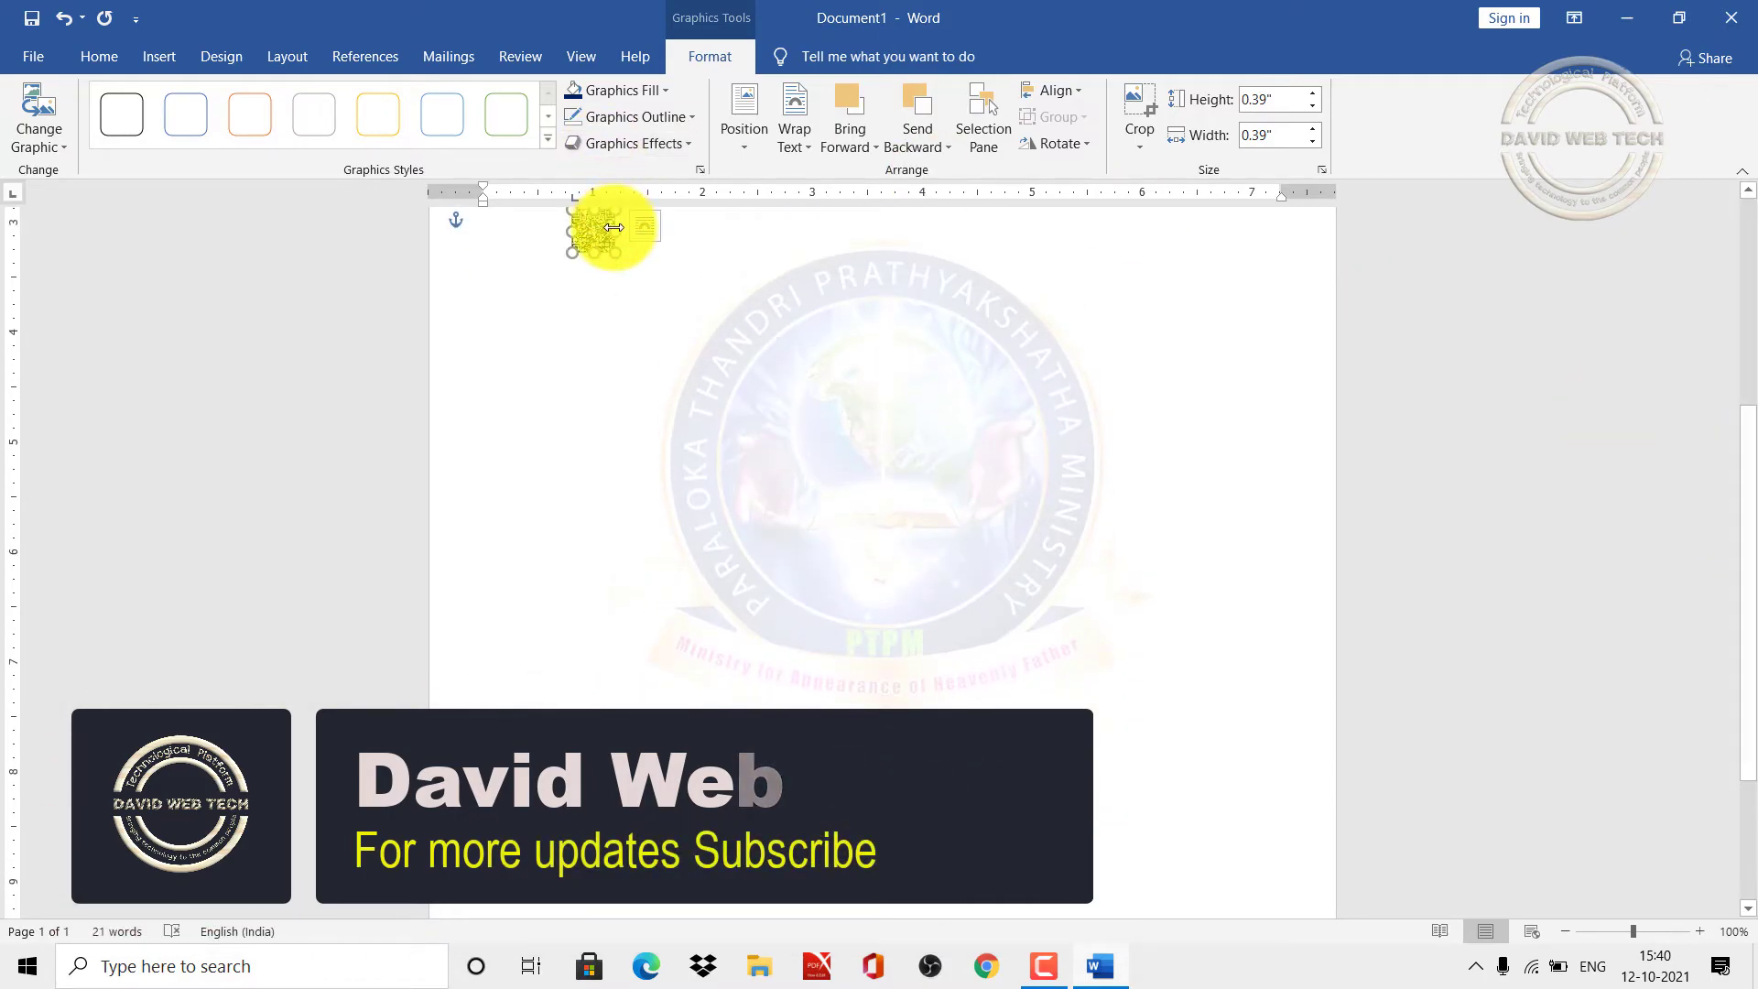
left_click_drag(595, 229, 568, 673)
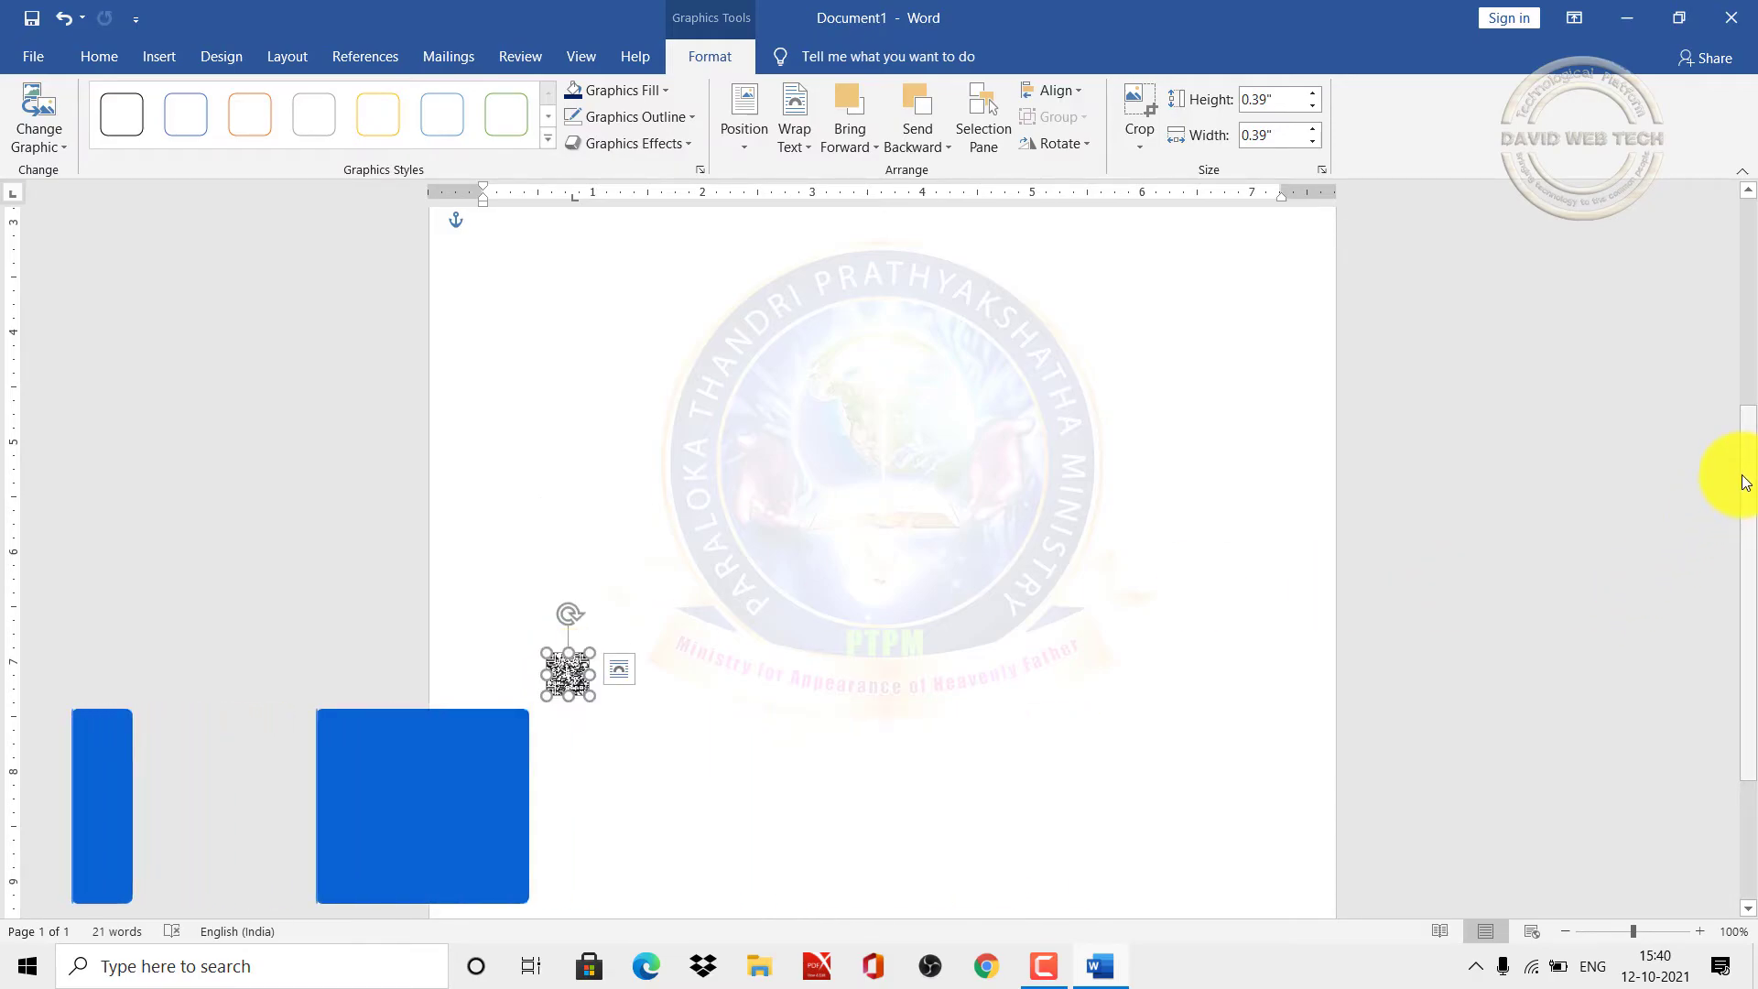
left_click_drag(1746, 478, 1746, 601)
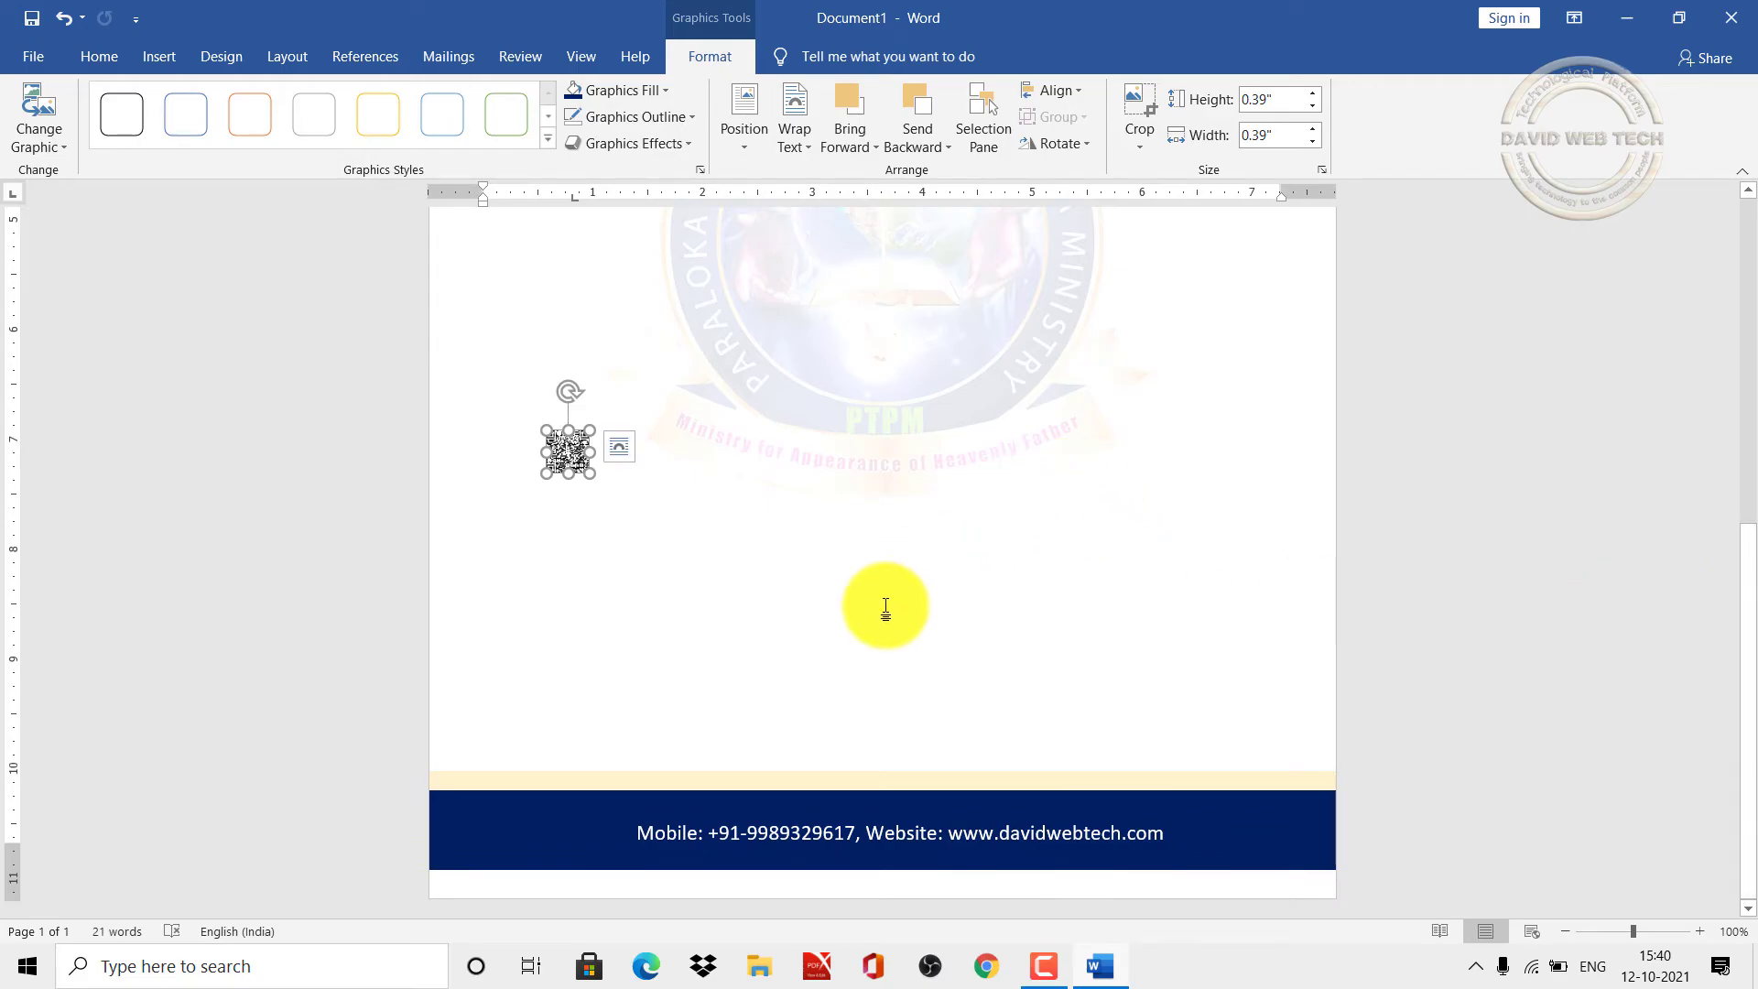
left_click_drag(574, 454, 478, 828)
double_click(718, 651)
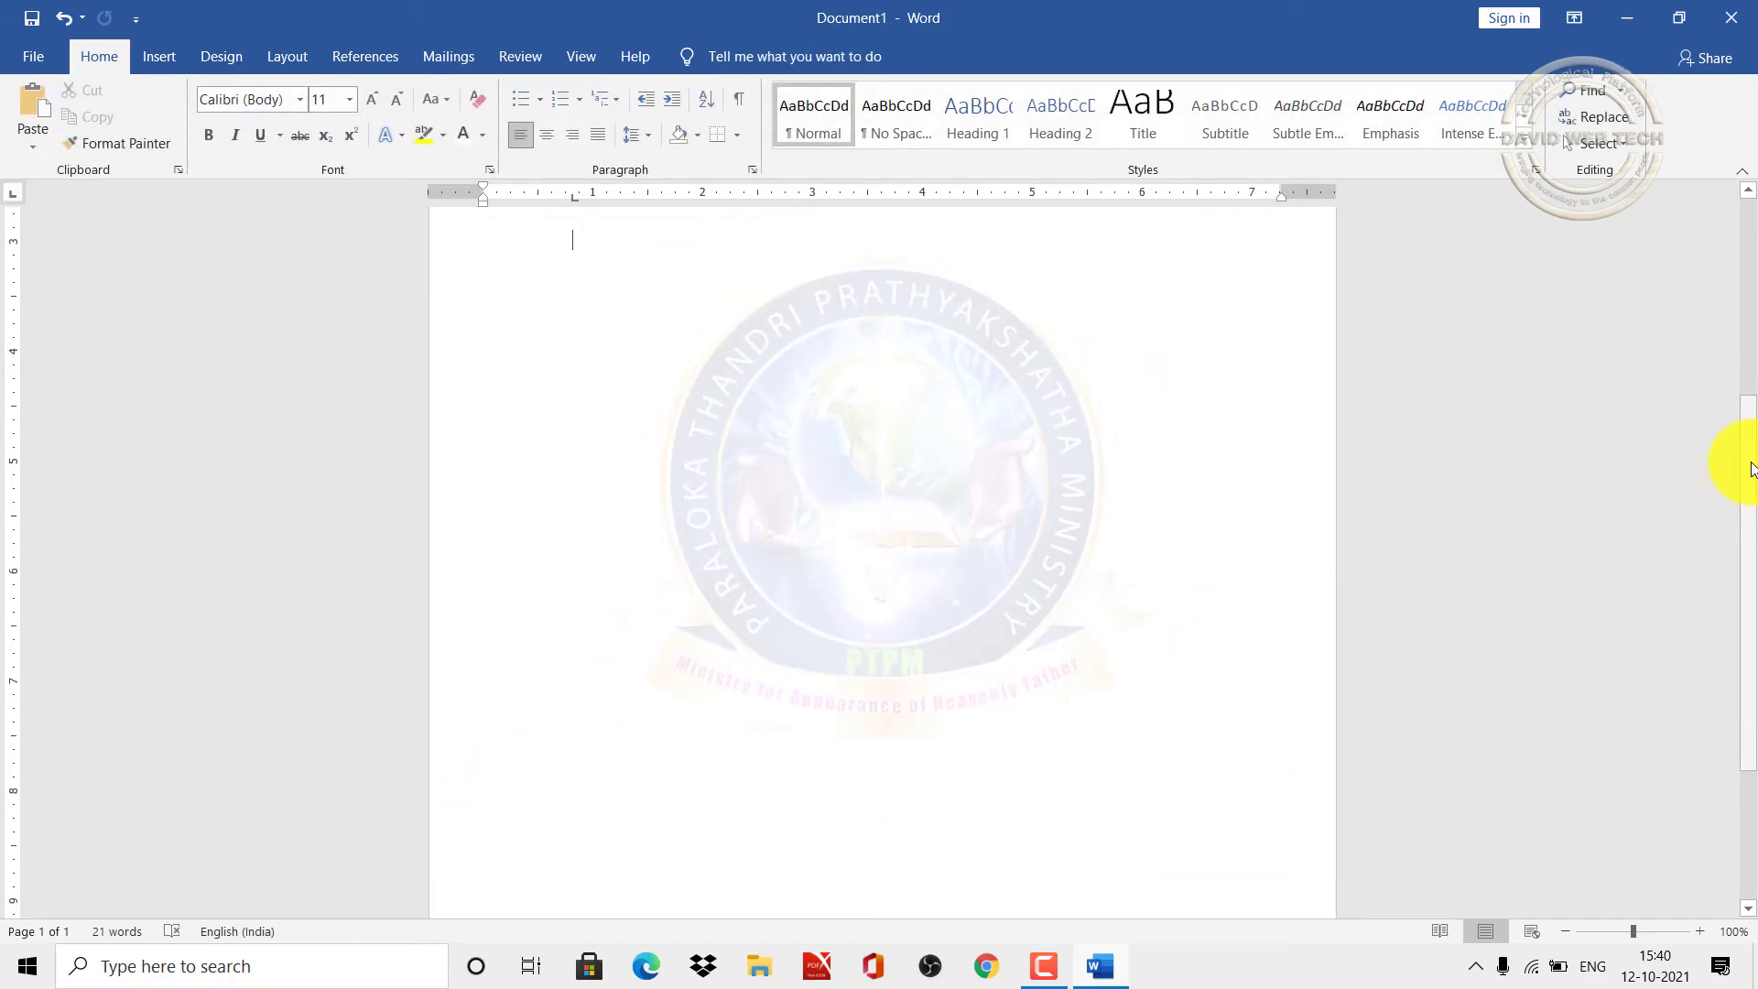
left_click_drag(1750, 469, 1737, 733)
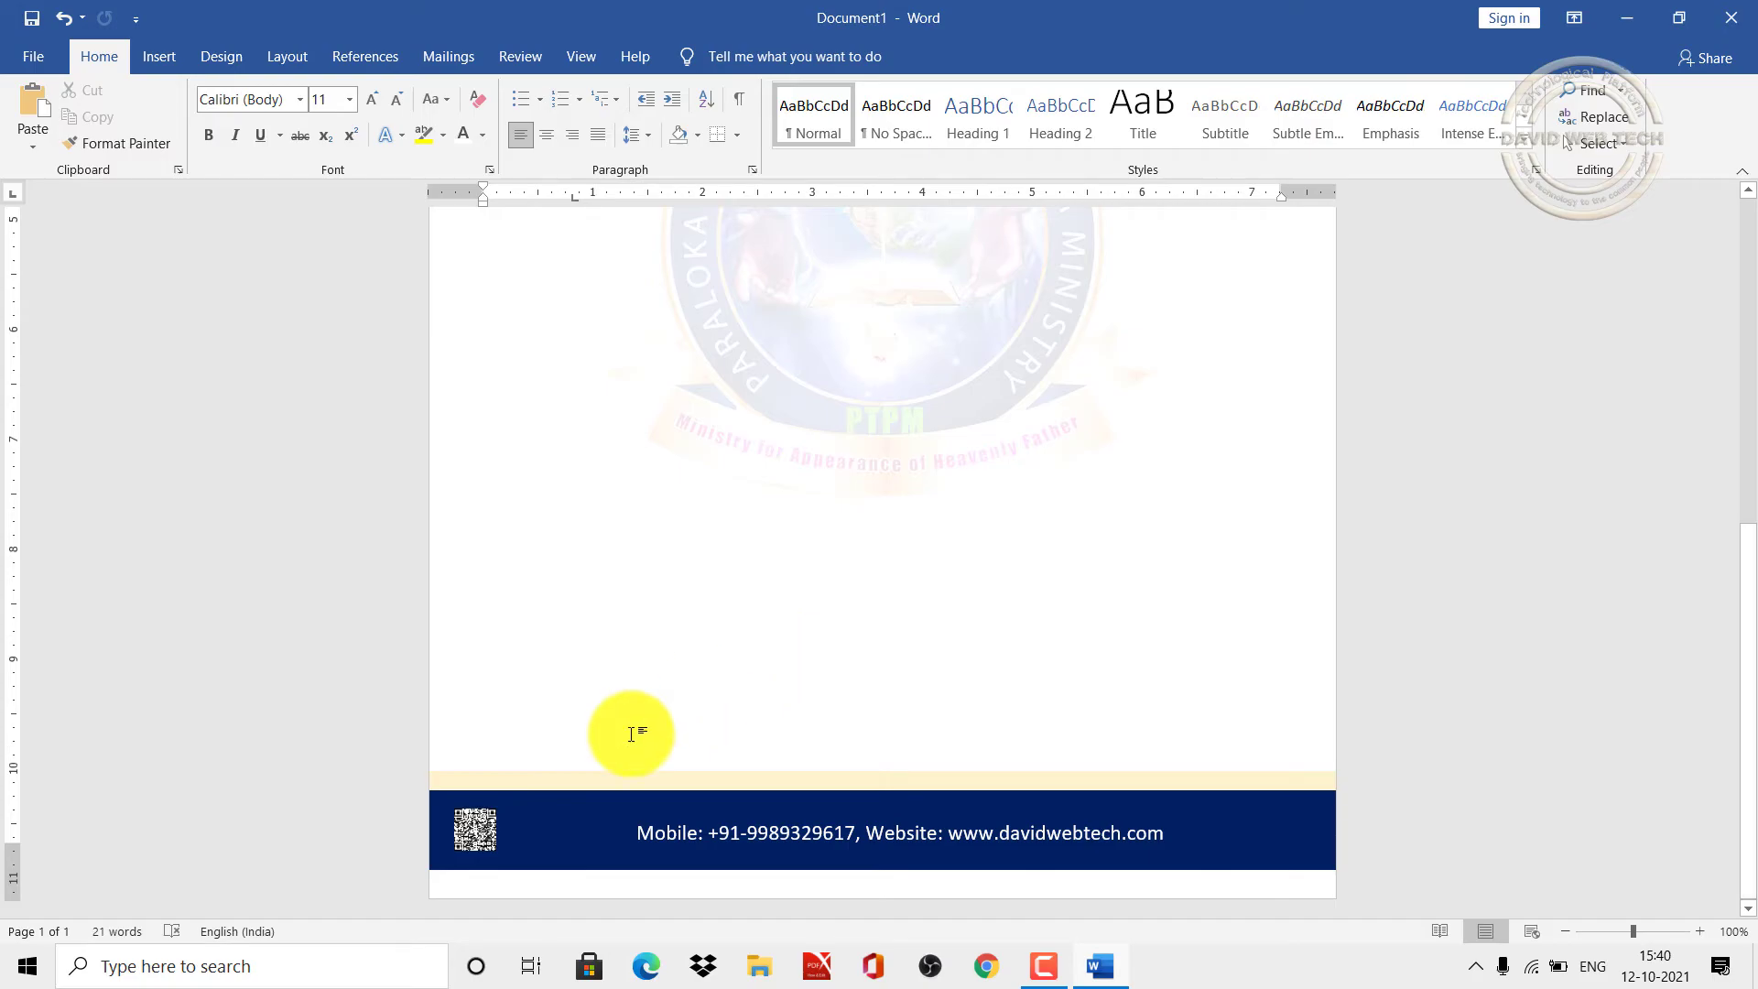
left_click(464, 831)
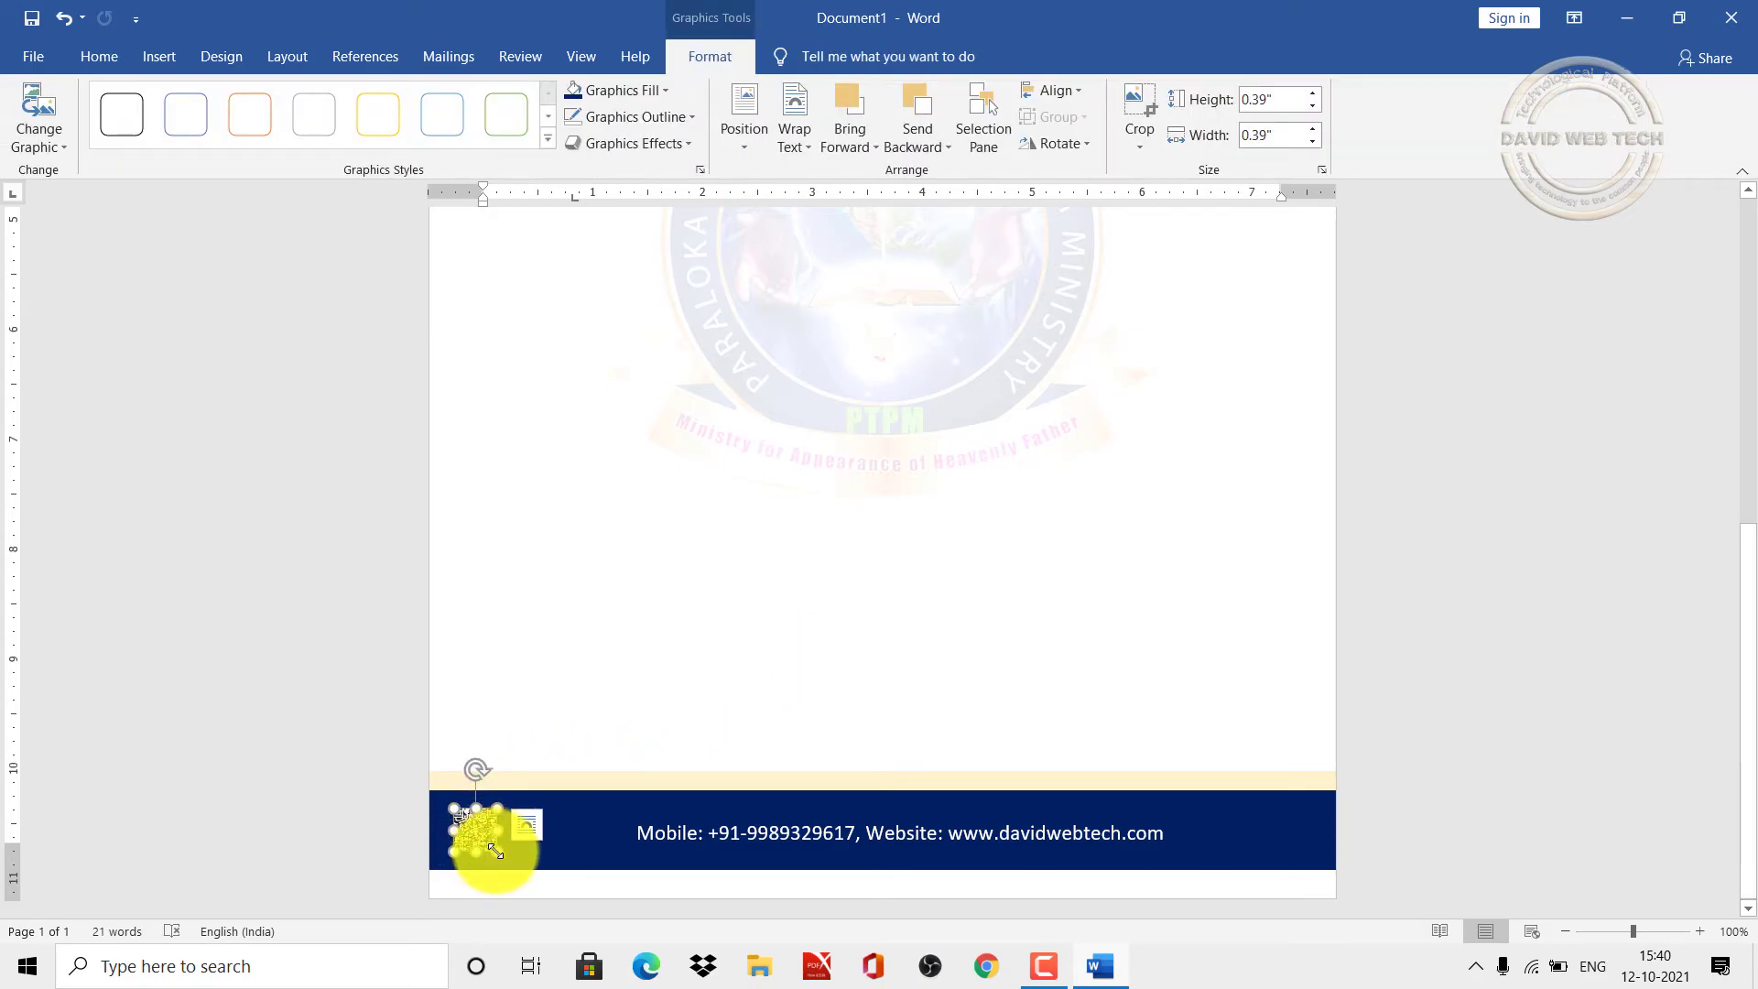
left_click_drag(495, 851, 508, 862)
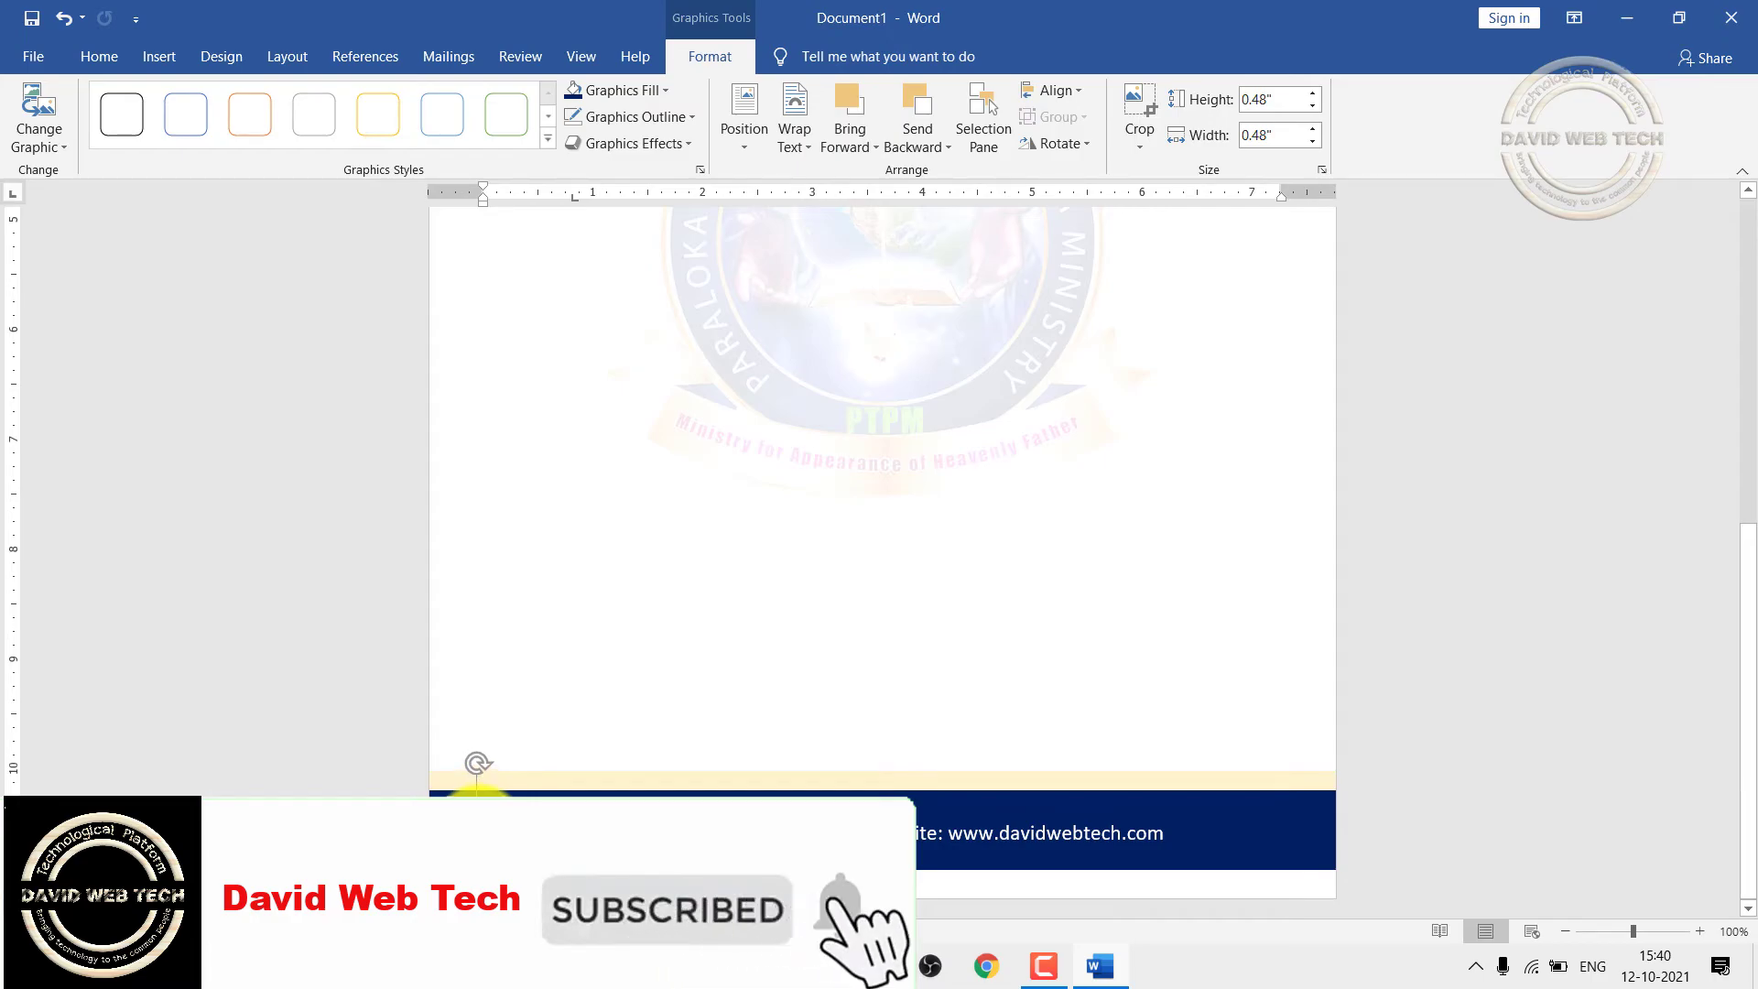
left_click(675, 619)
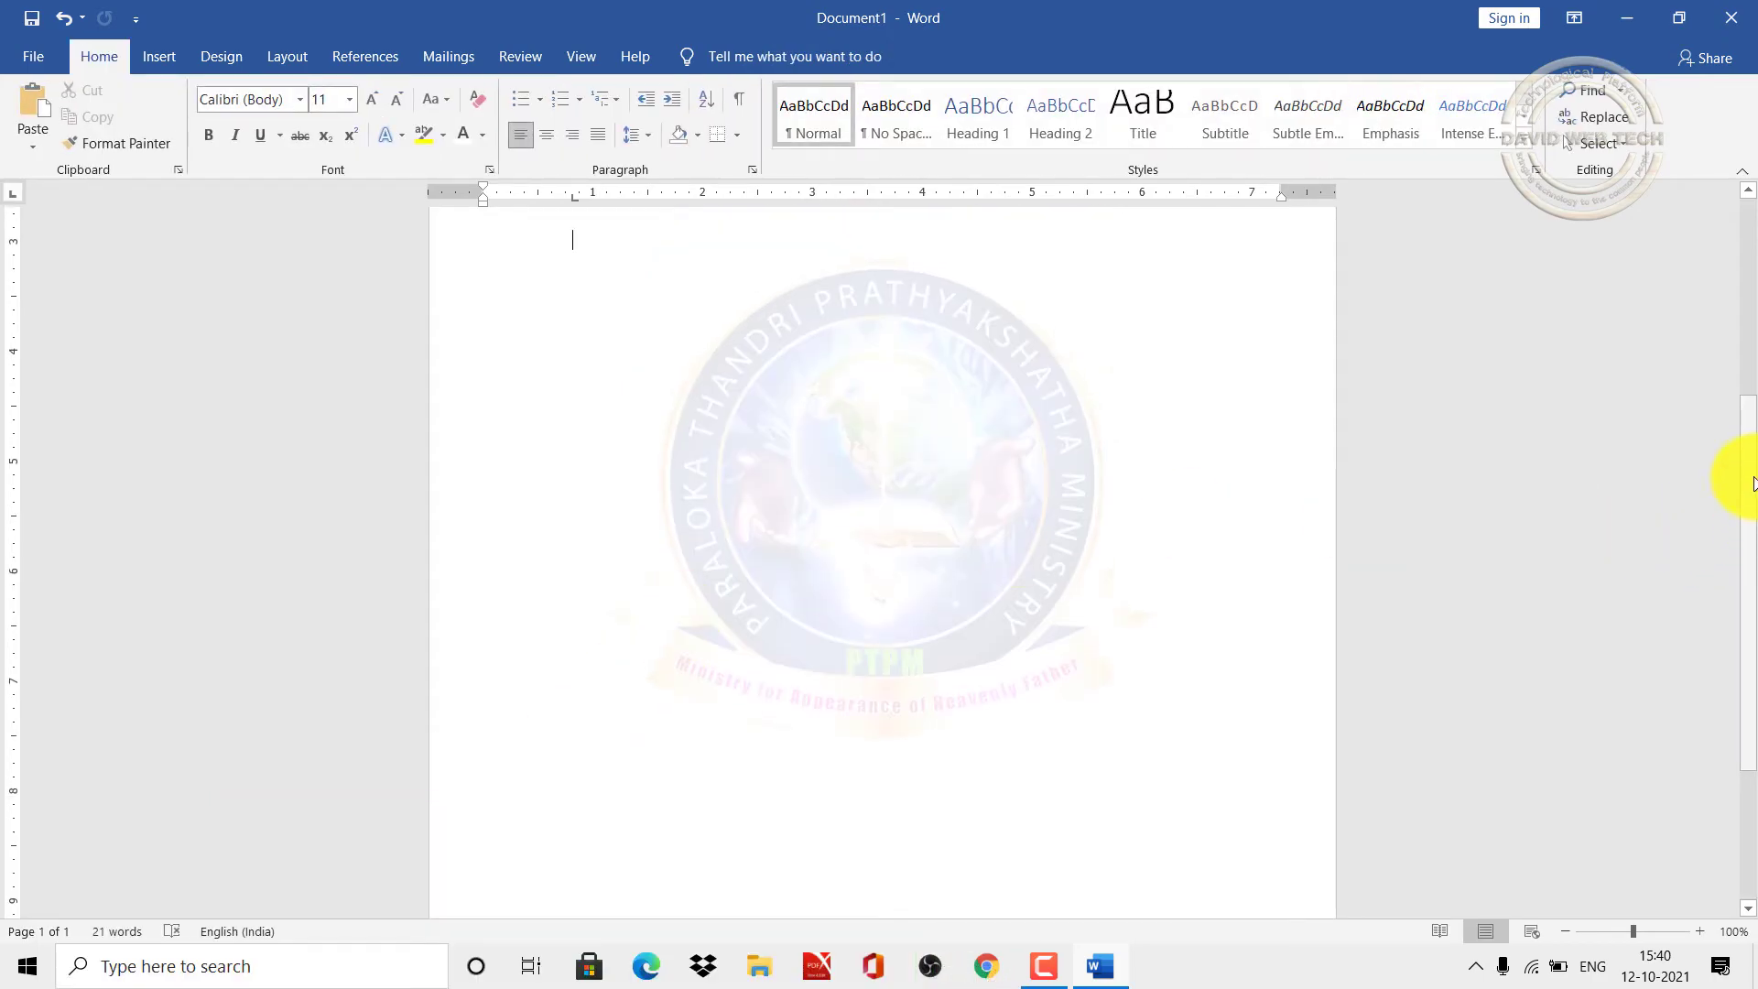
left_click_drag(1753, 483, 1753, 675)
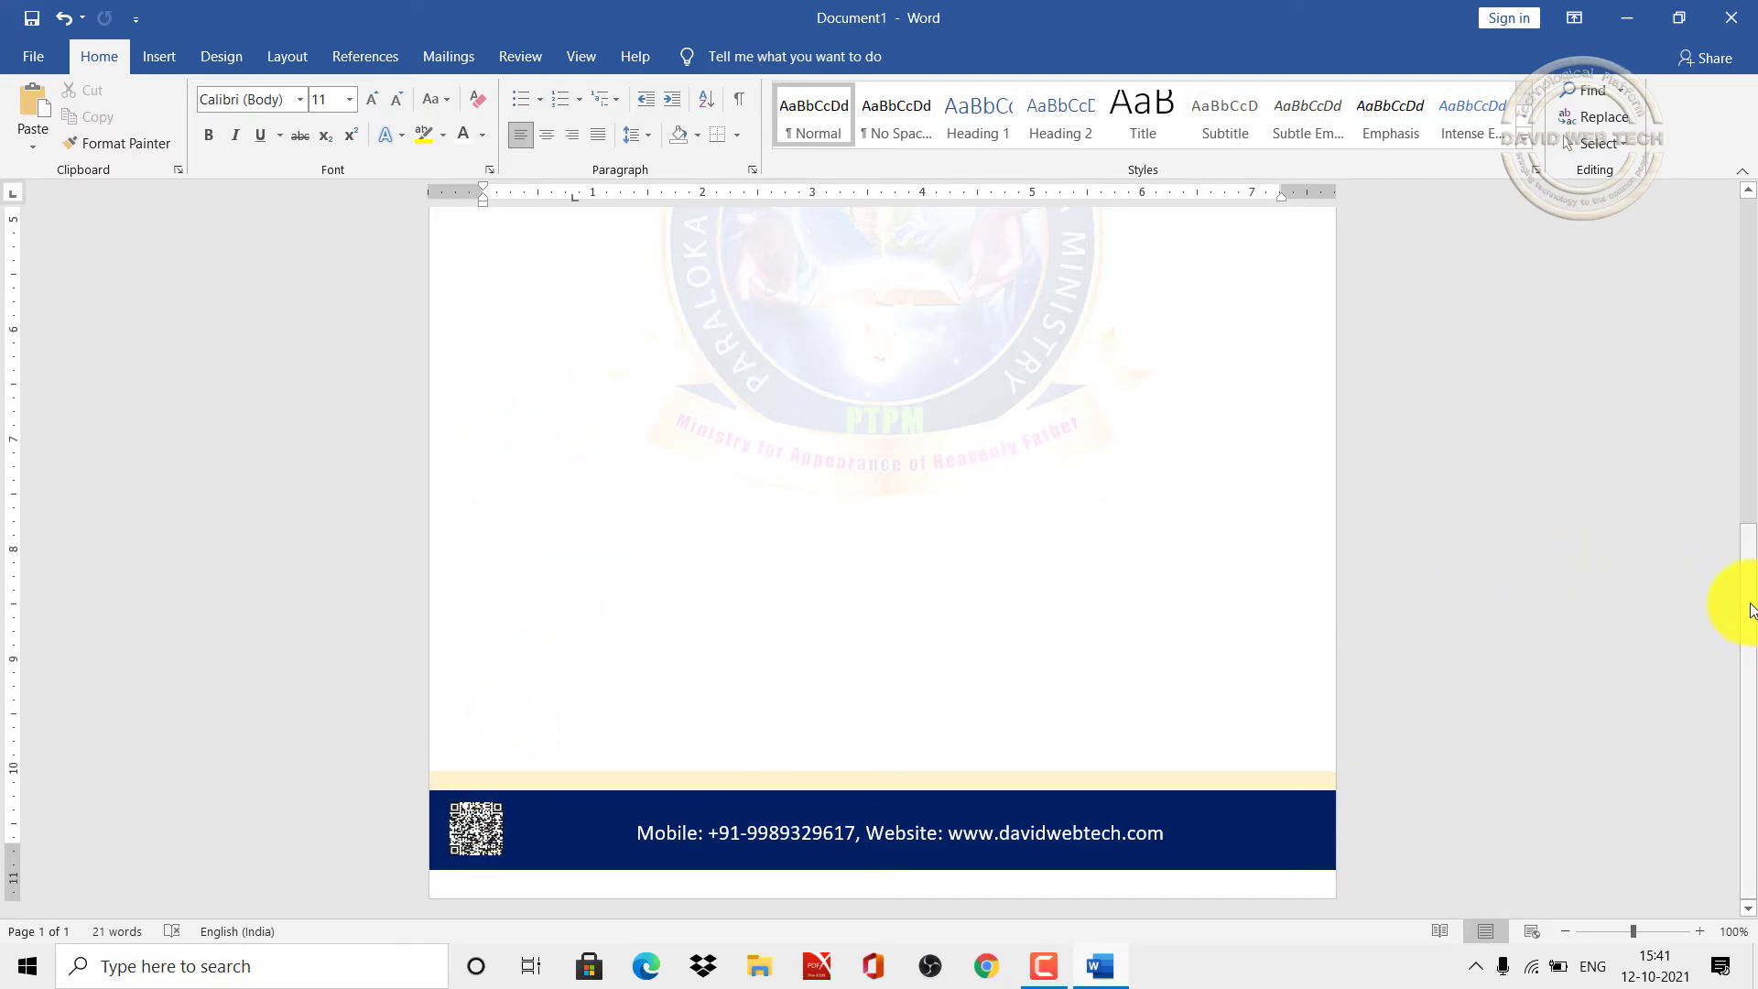
left_click_drag(1751, 609, 1750, 243)
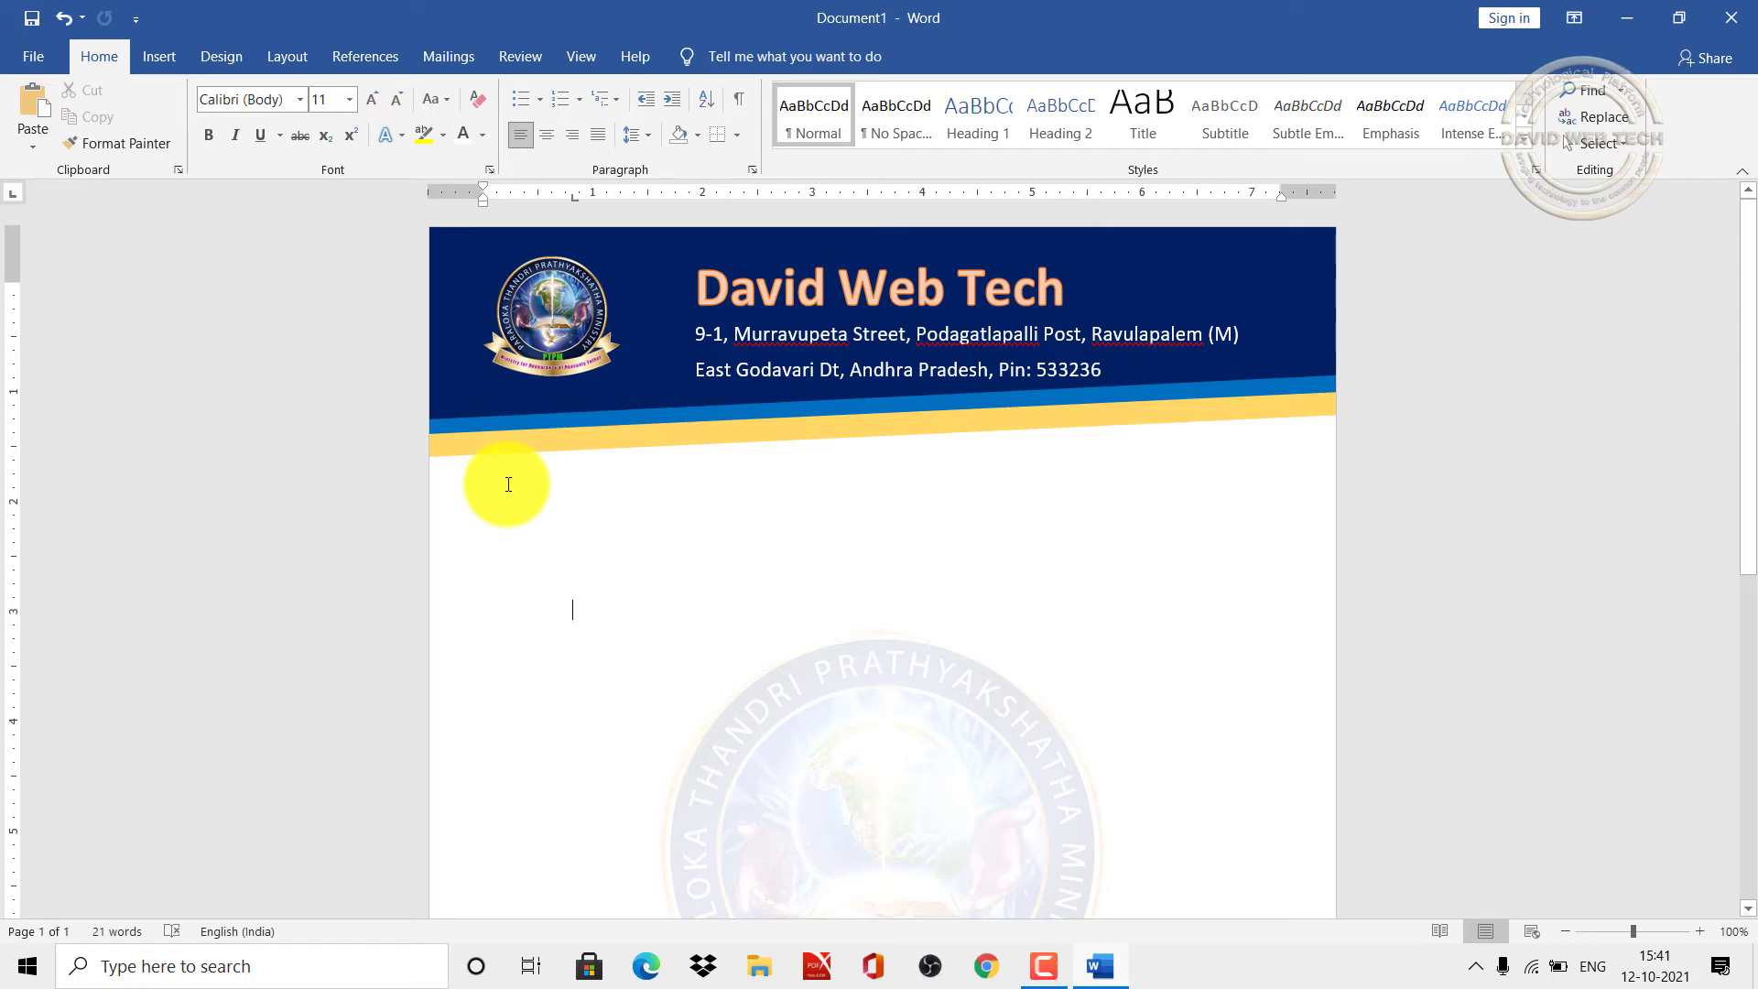
Step: Draw a wide text box, about 0.5" by 8.28", directly beneath the header band
left_click(176, 56)
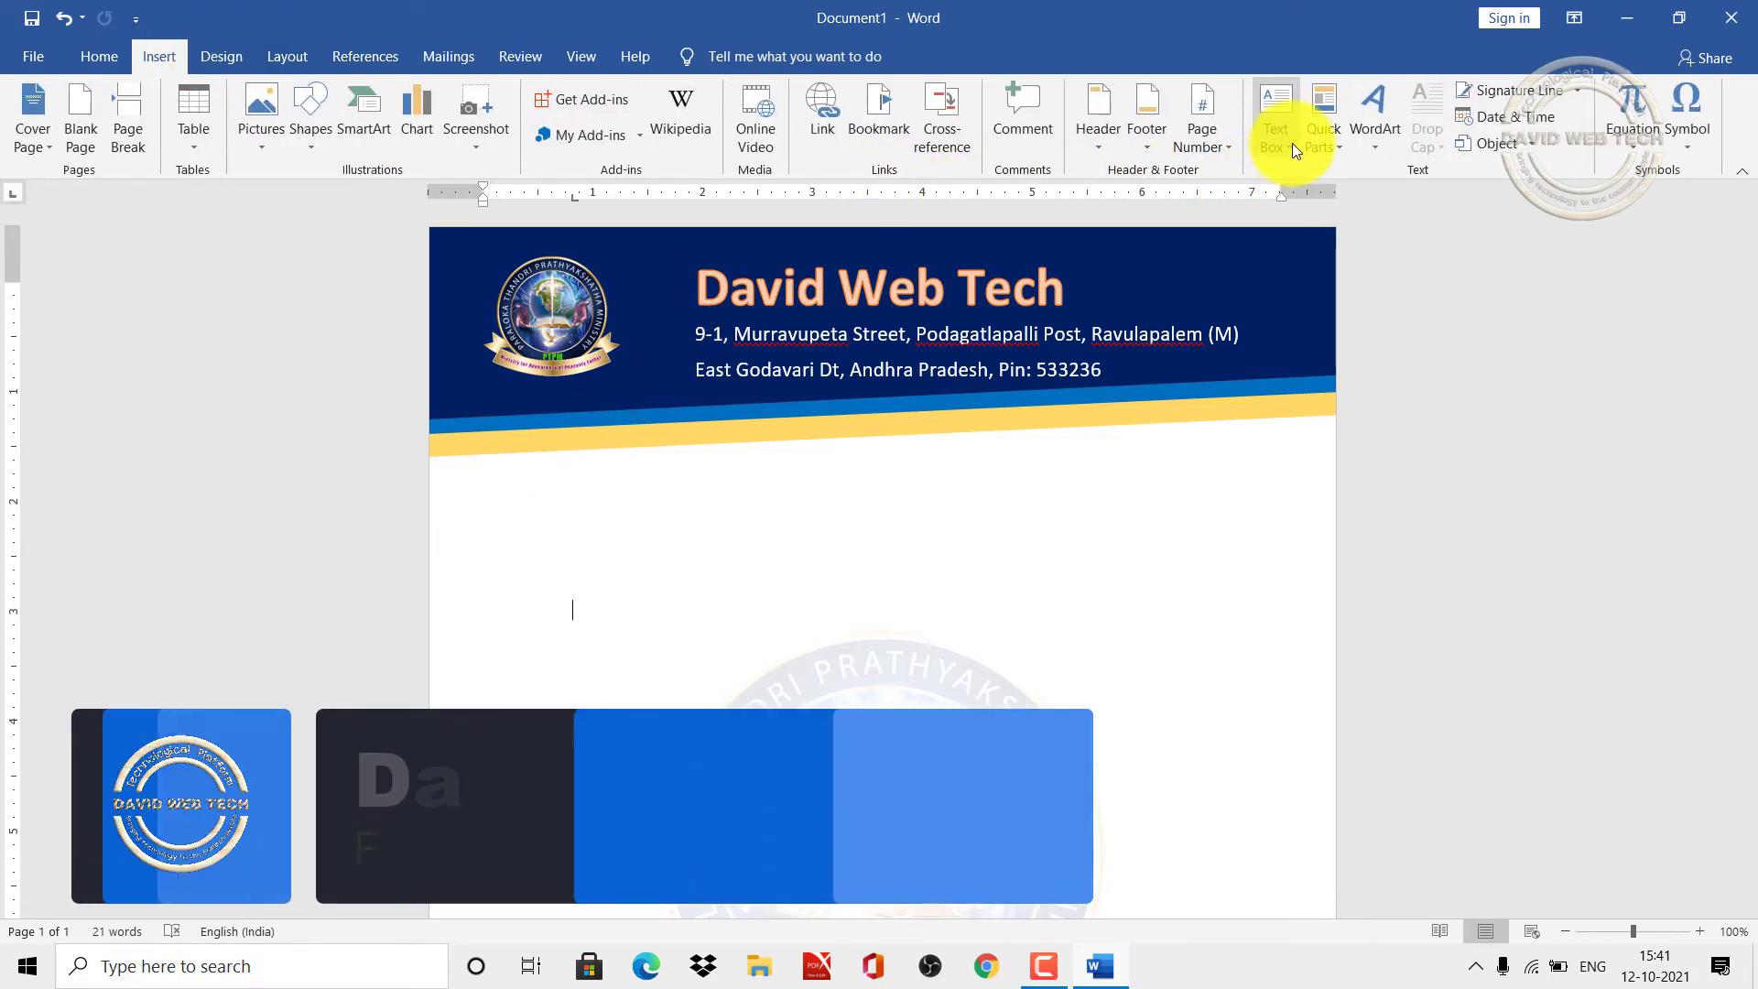
left_click(1287, 142)
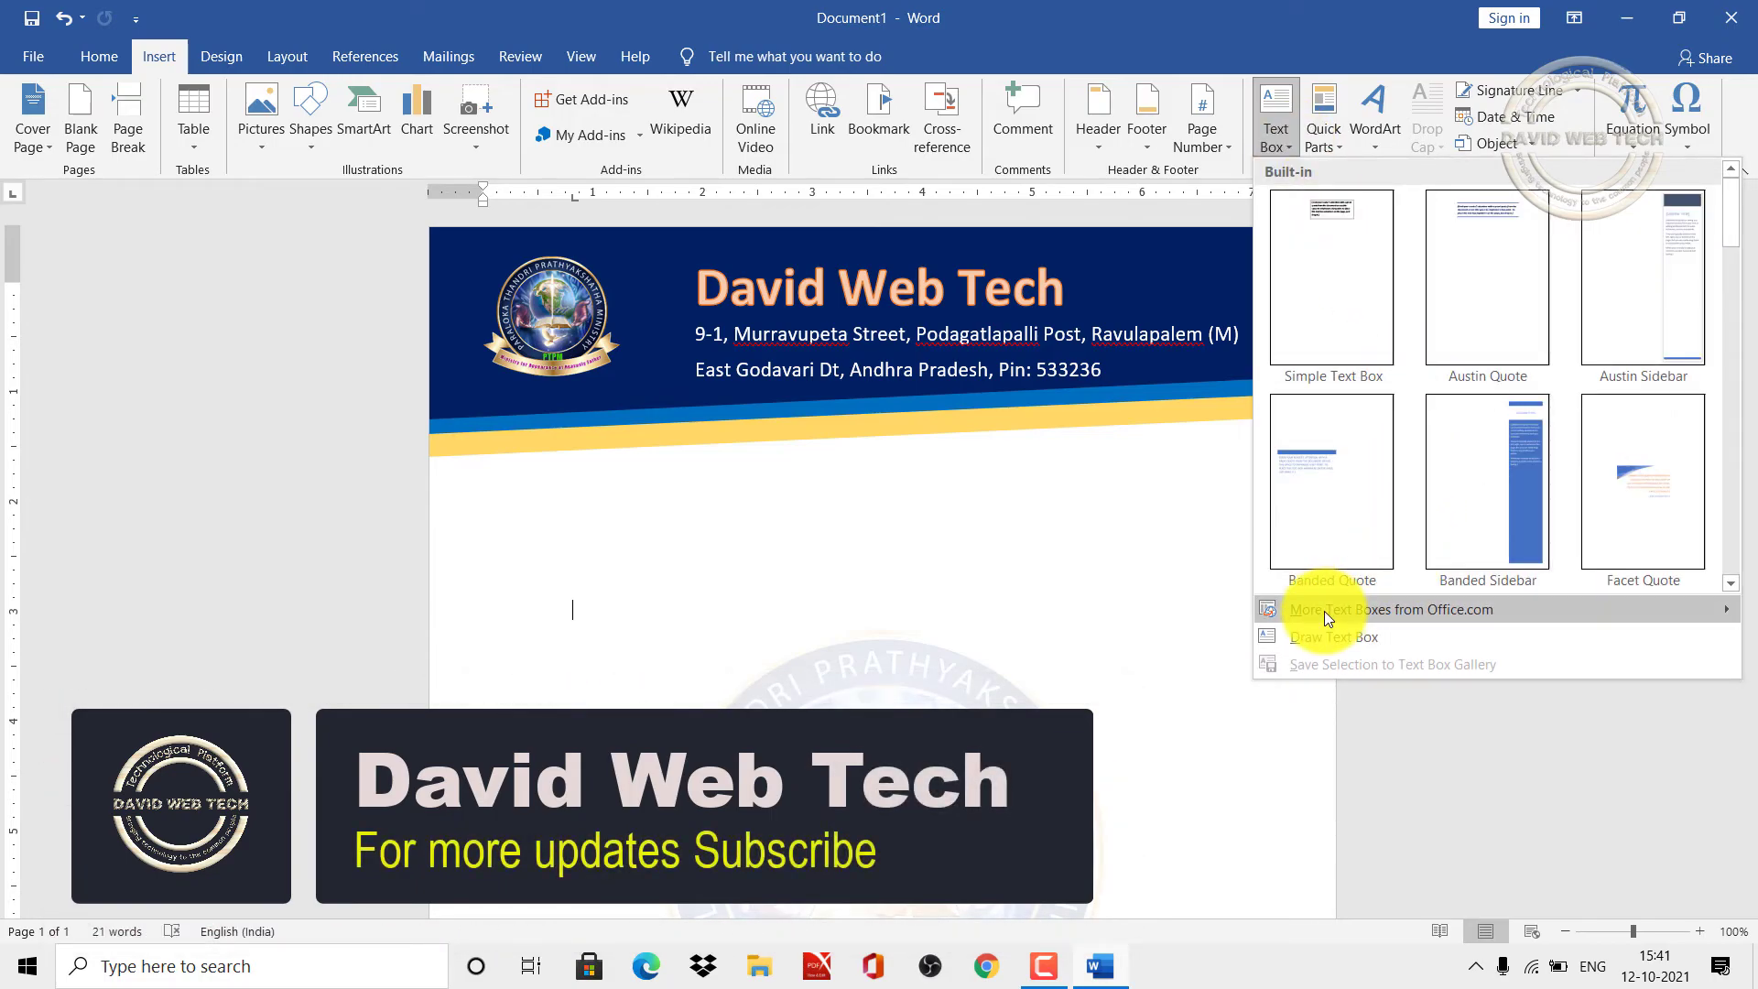
left_click(1332, 641)
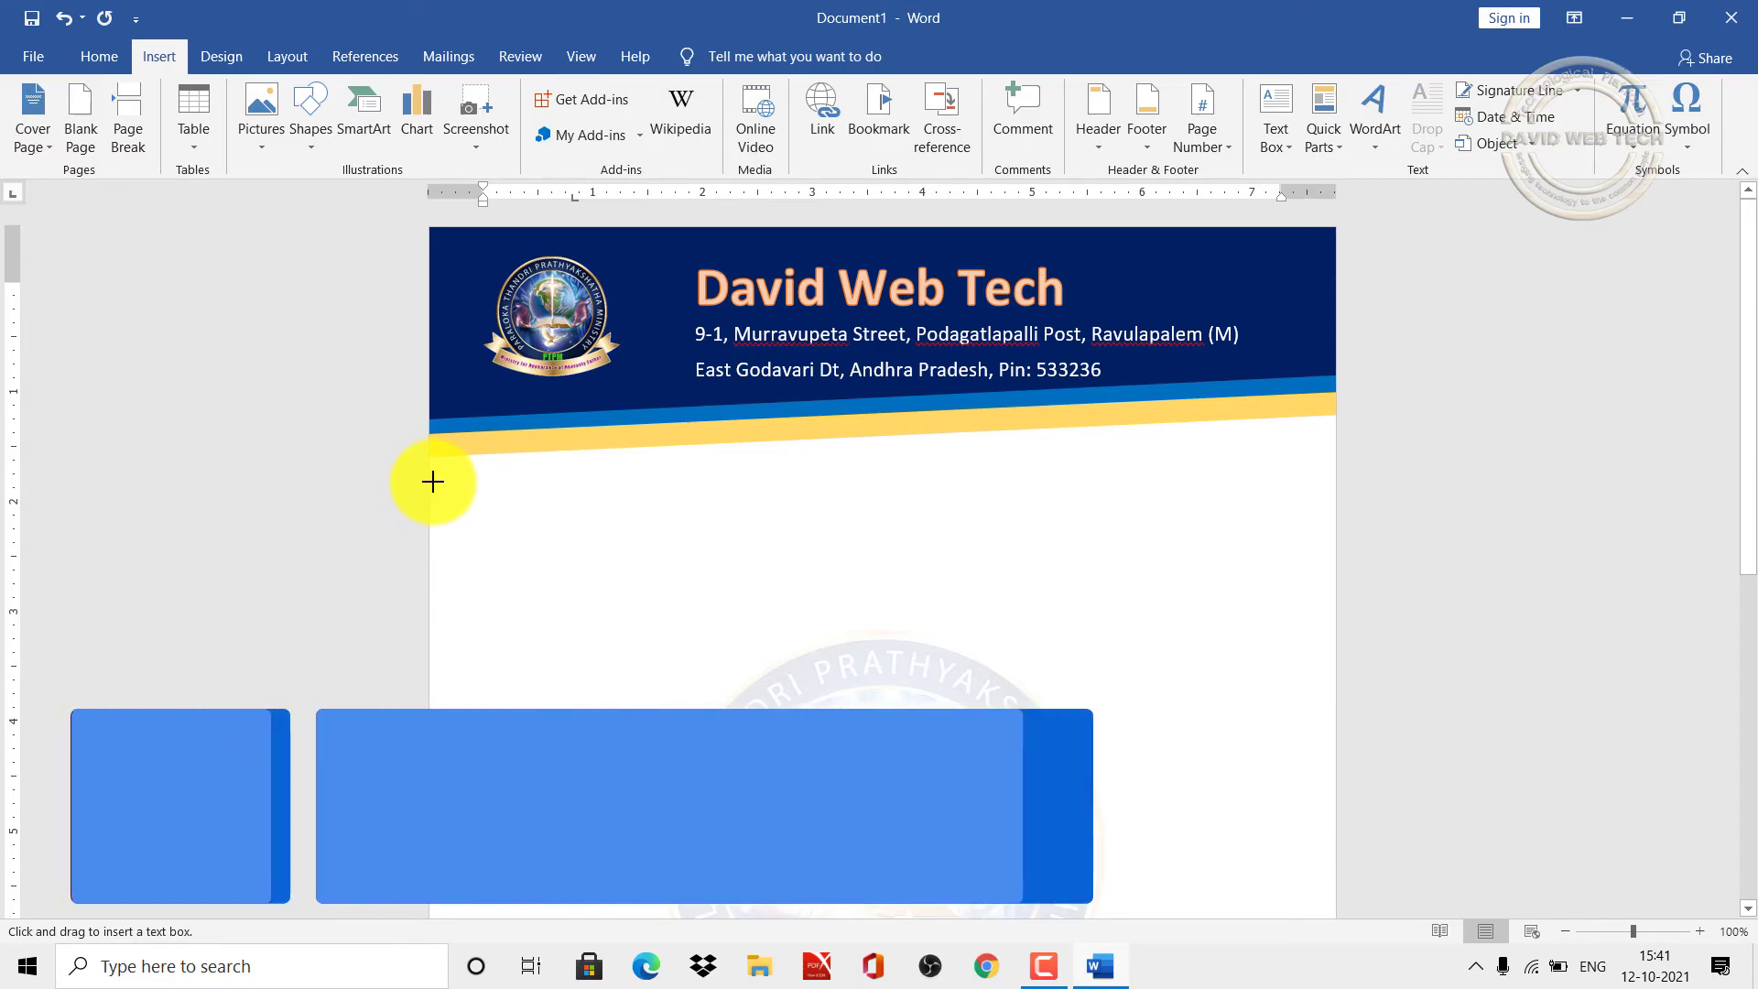
mouse_move(430, 481)
left_mouse_down()
mouse_move(1071, 561)
mouse_move(1309, 453)
mouse_move(1333, 536)
left_mouse_up()
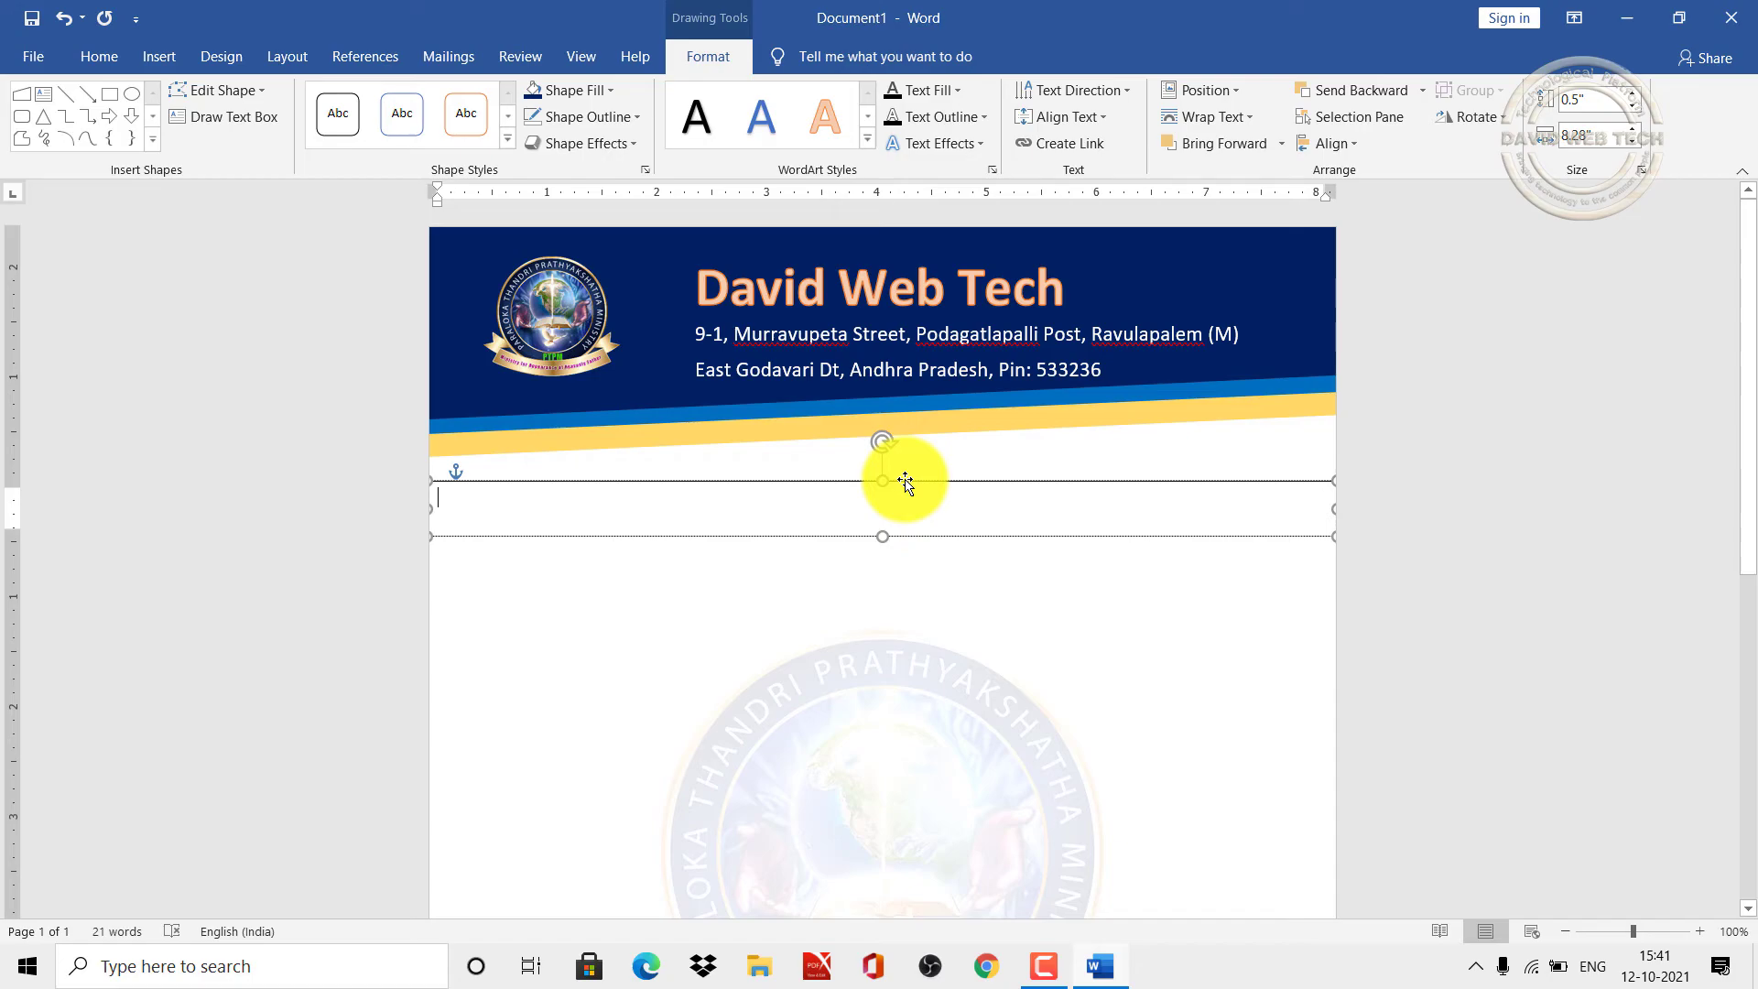
Step: Nudge the text box up and enter 'Ref:' at the left and 'Date' across to the right
left_click_drag(904, 482, 903, 460)
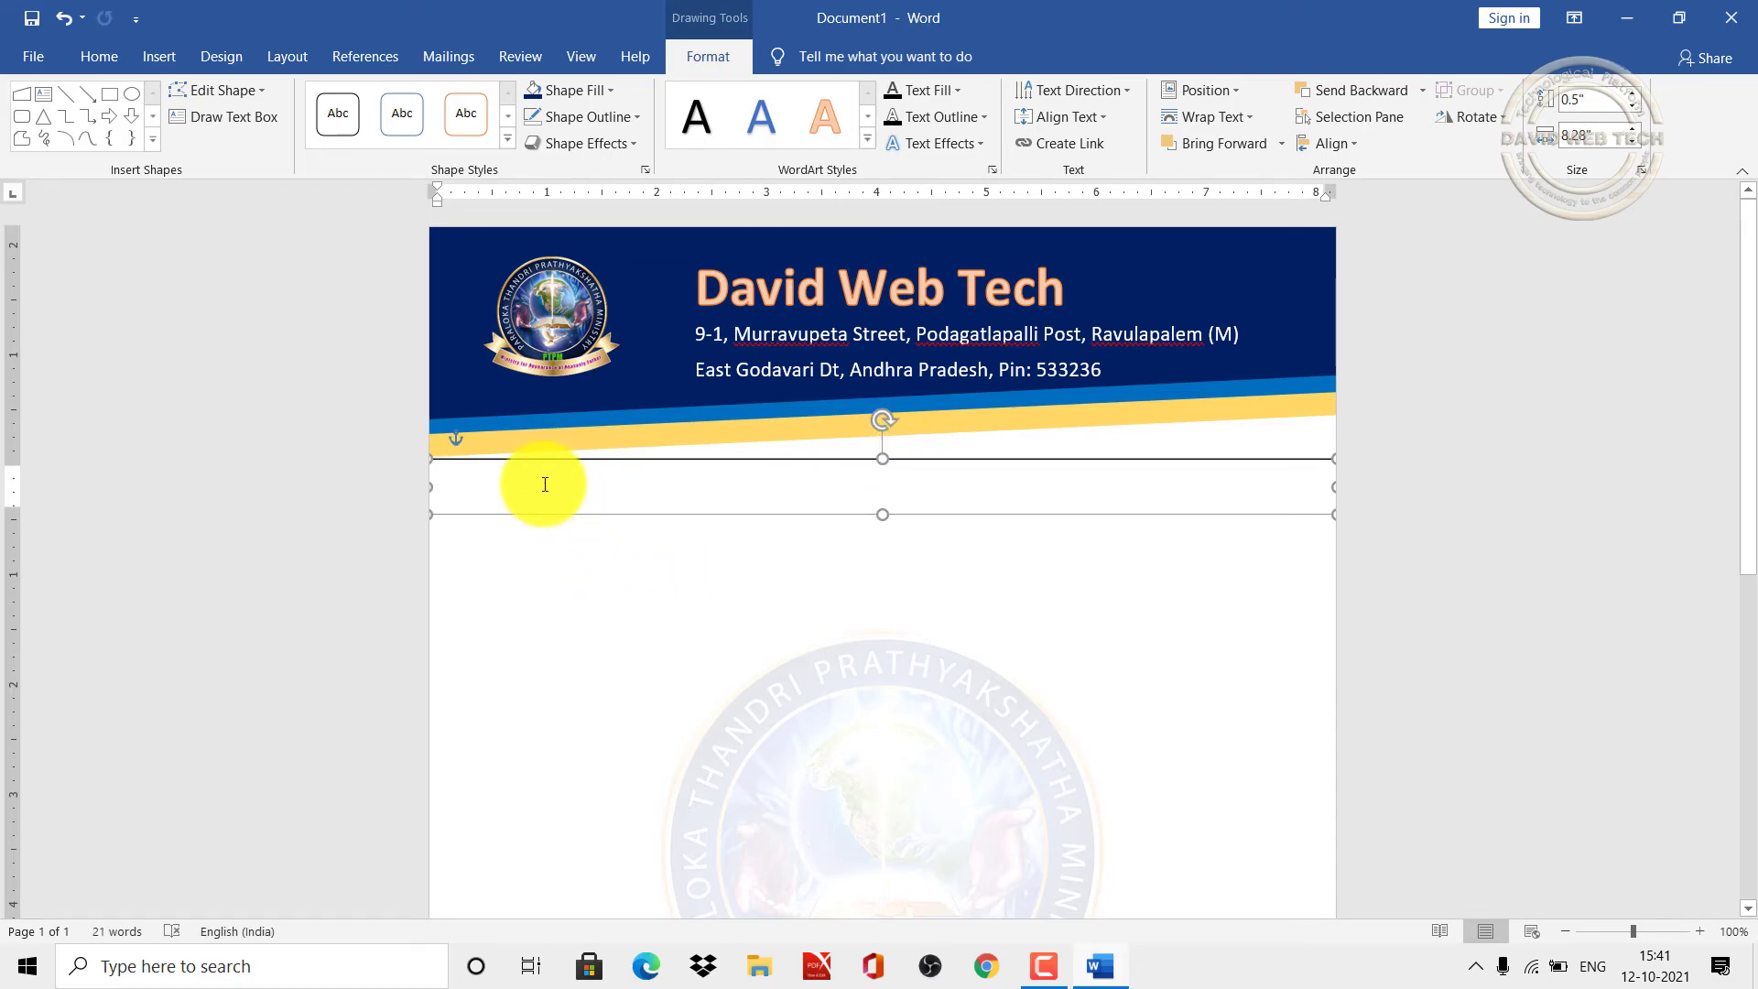
type("Re")
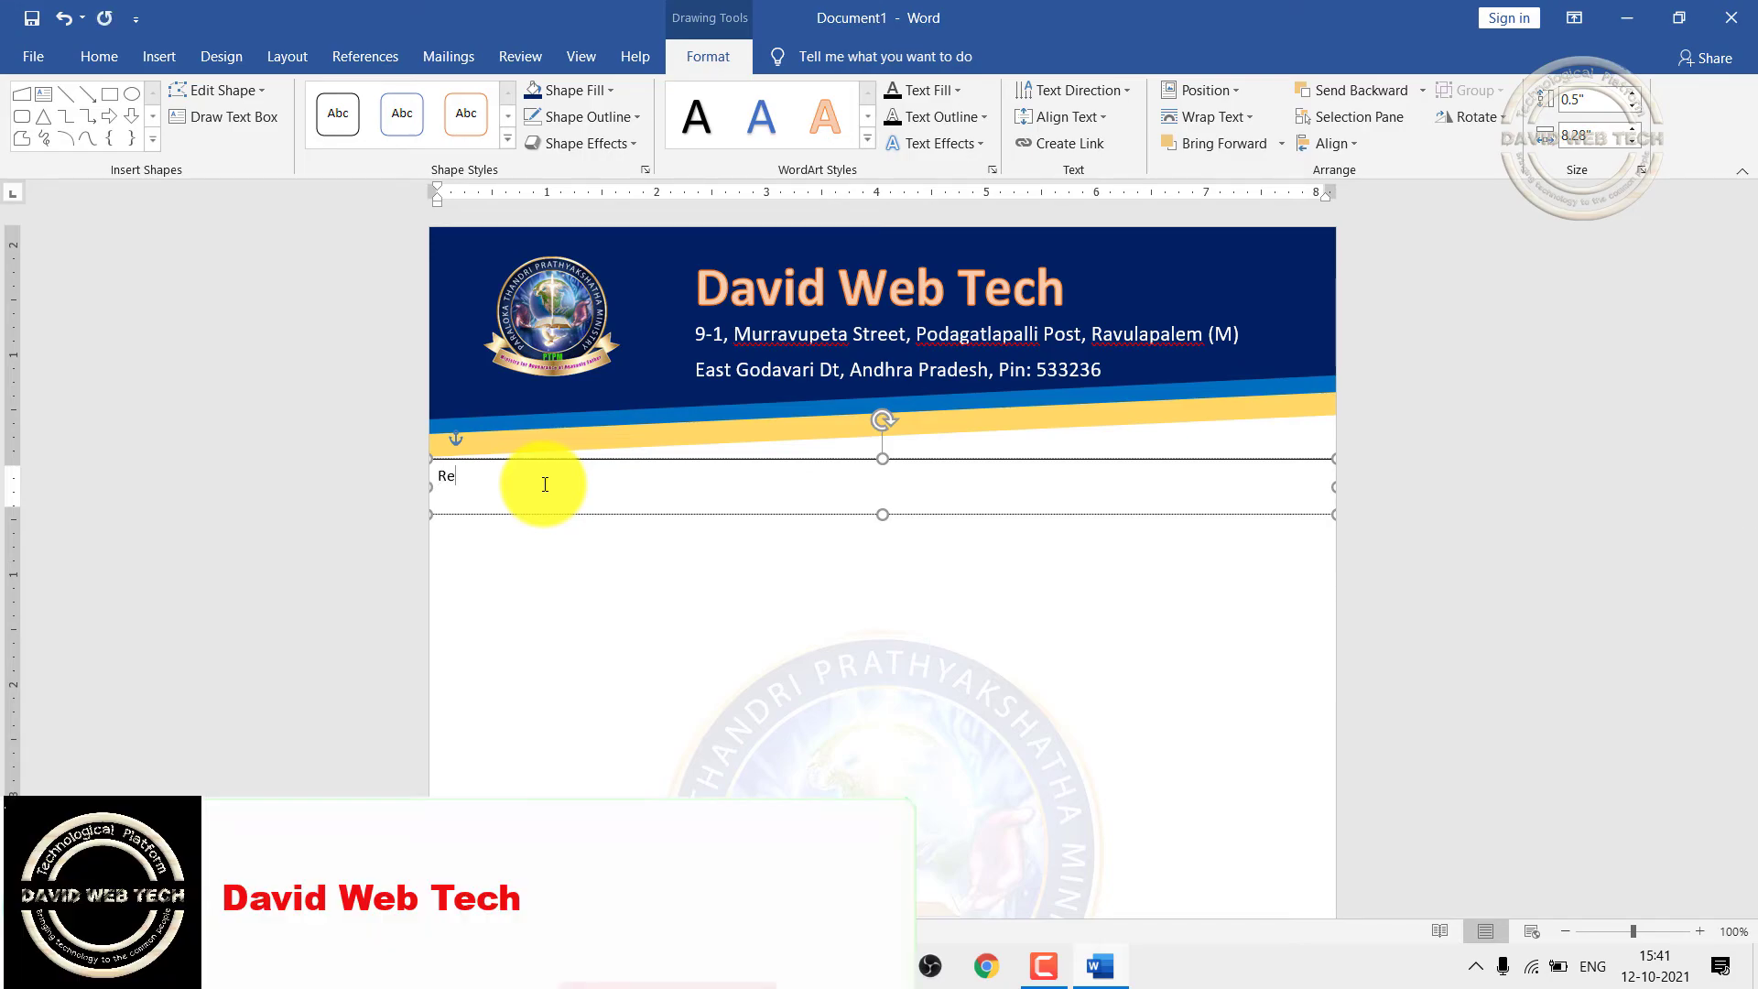
type("f:")
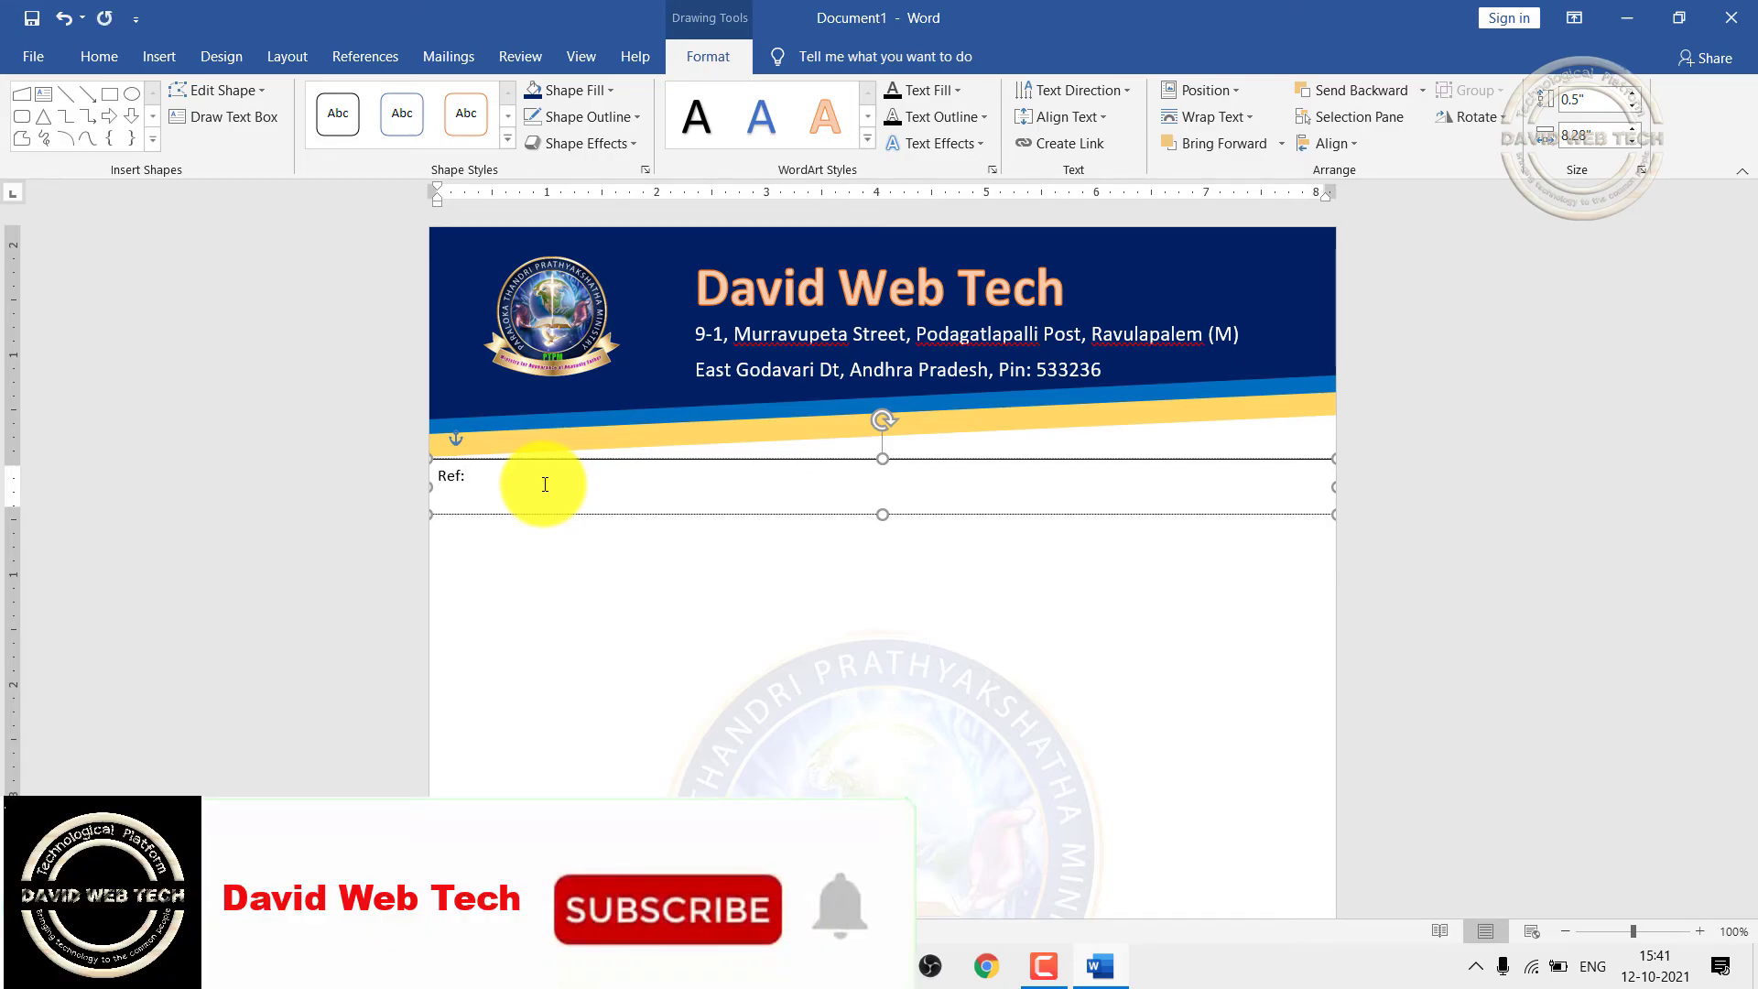
key("Tab")
key("Tab")
key("Tab")
key("Tab")
key("Tab")
key("Tab")
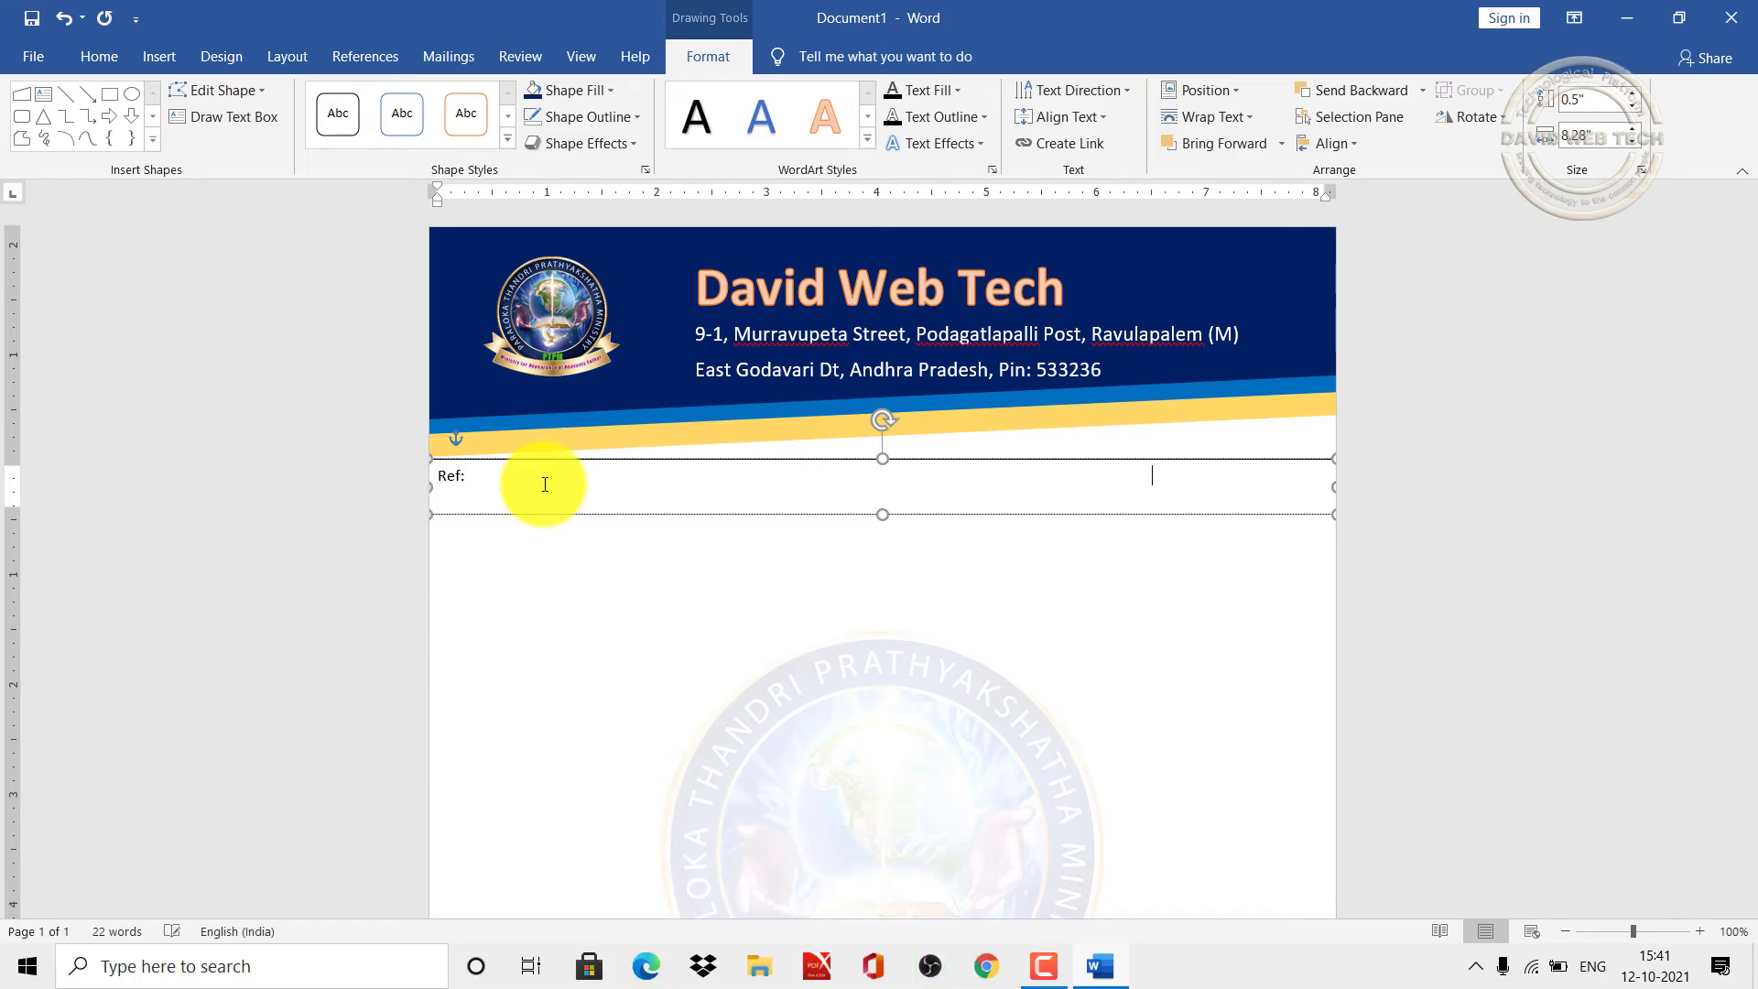
type("Date:")
Step: Give the Ref/Date text box no outline and no fill so only the labels remain
left_click(616, 463)
left_click(637, 114)
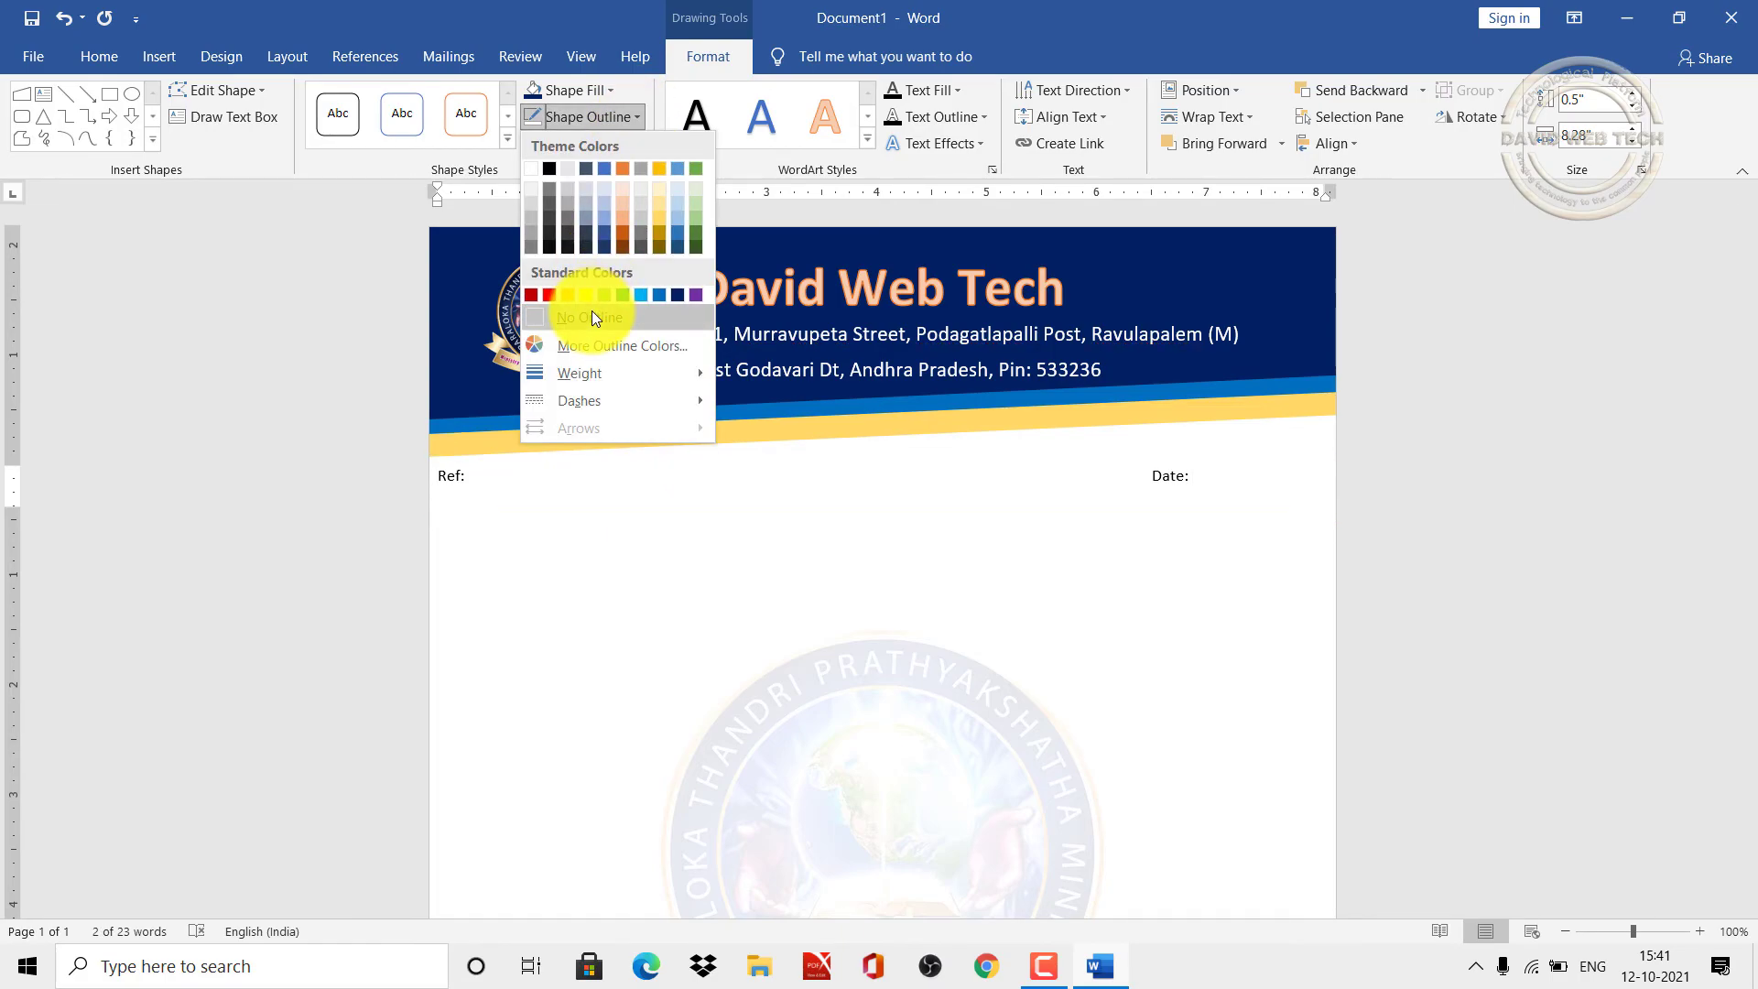
left_click(590, 317)
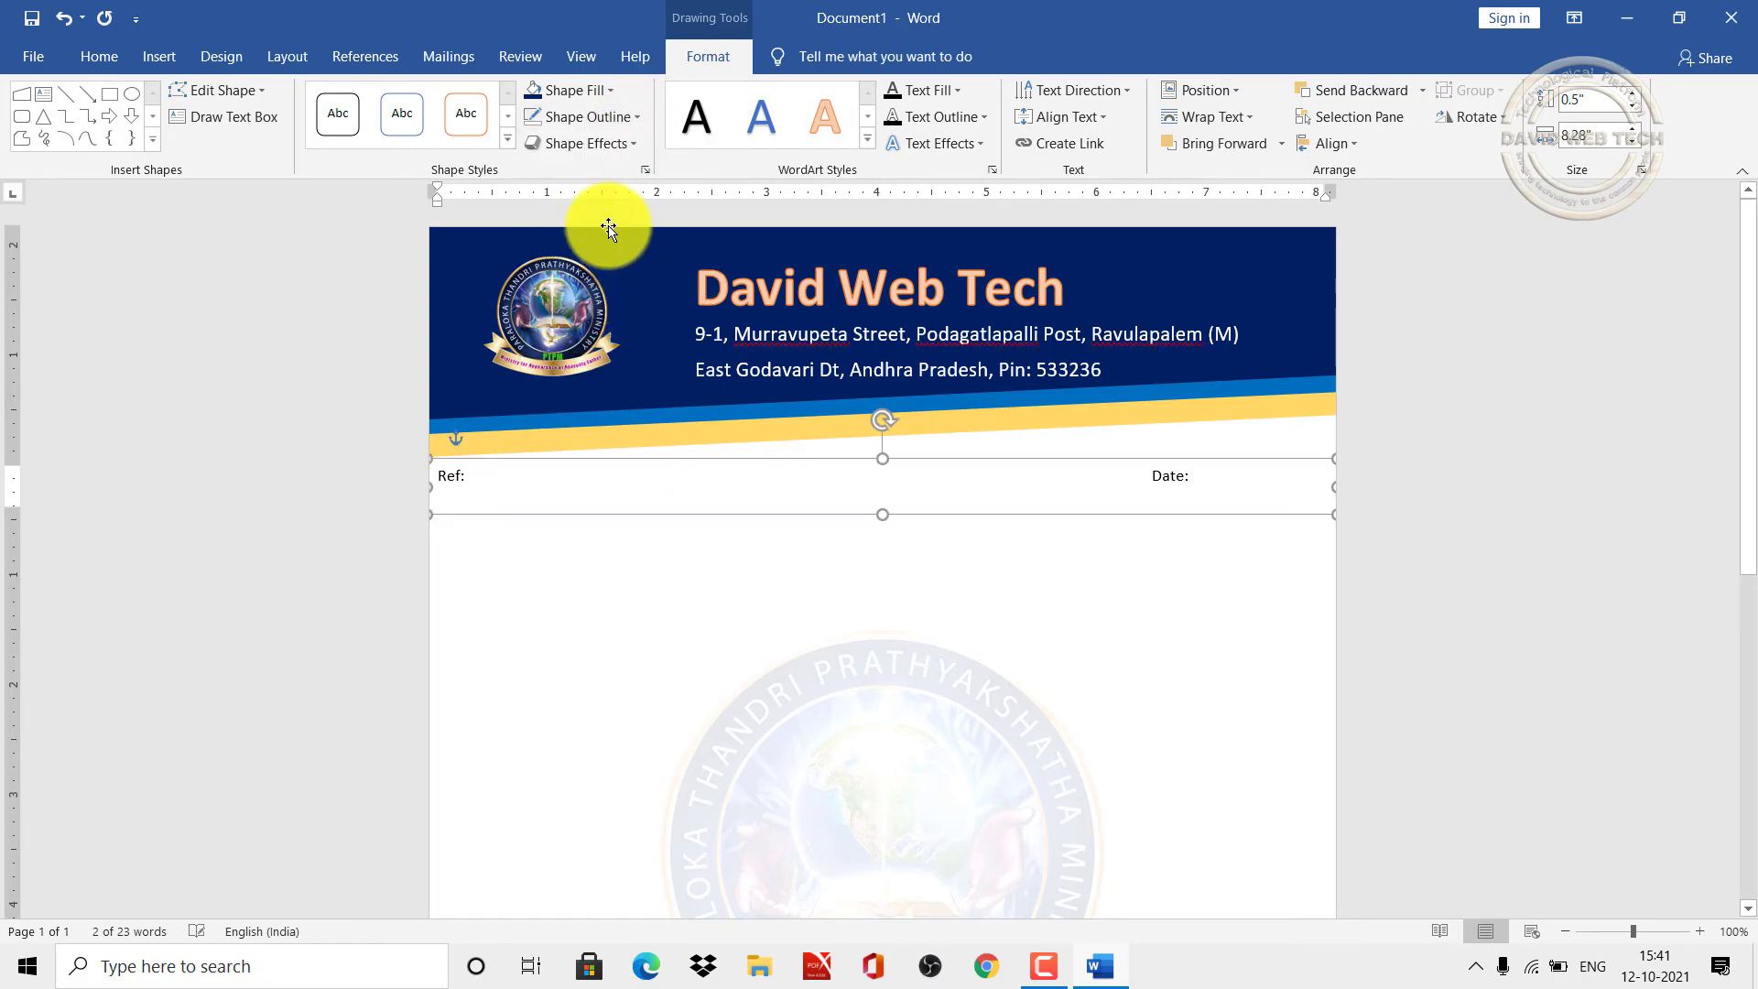
left_click(612, 85)
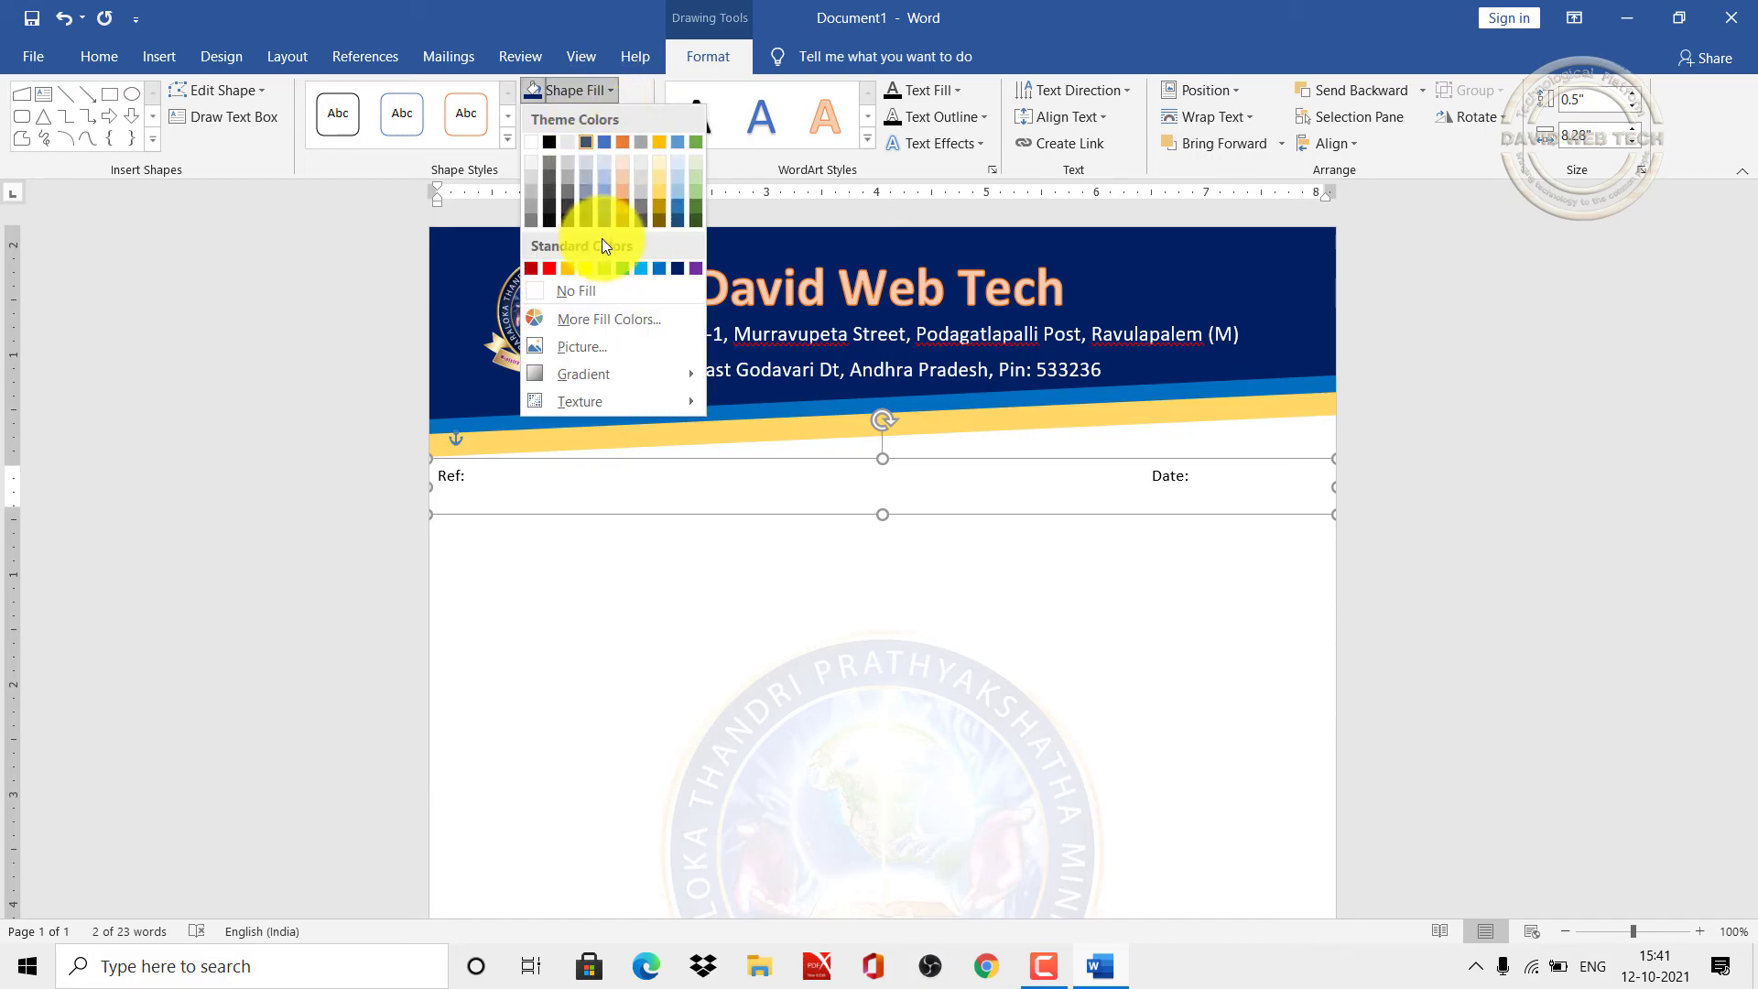
left_click(585, 288)
left_click(550, 635)
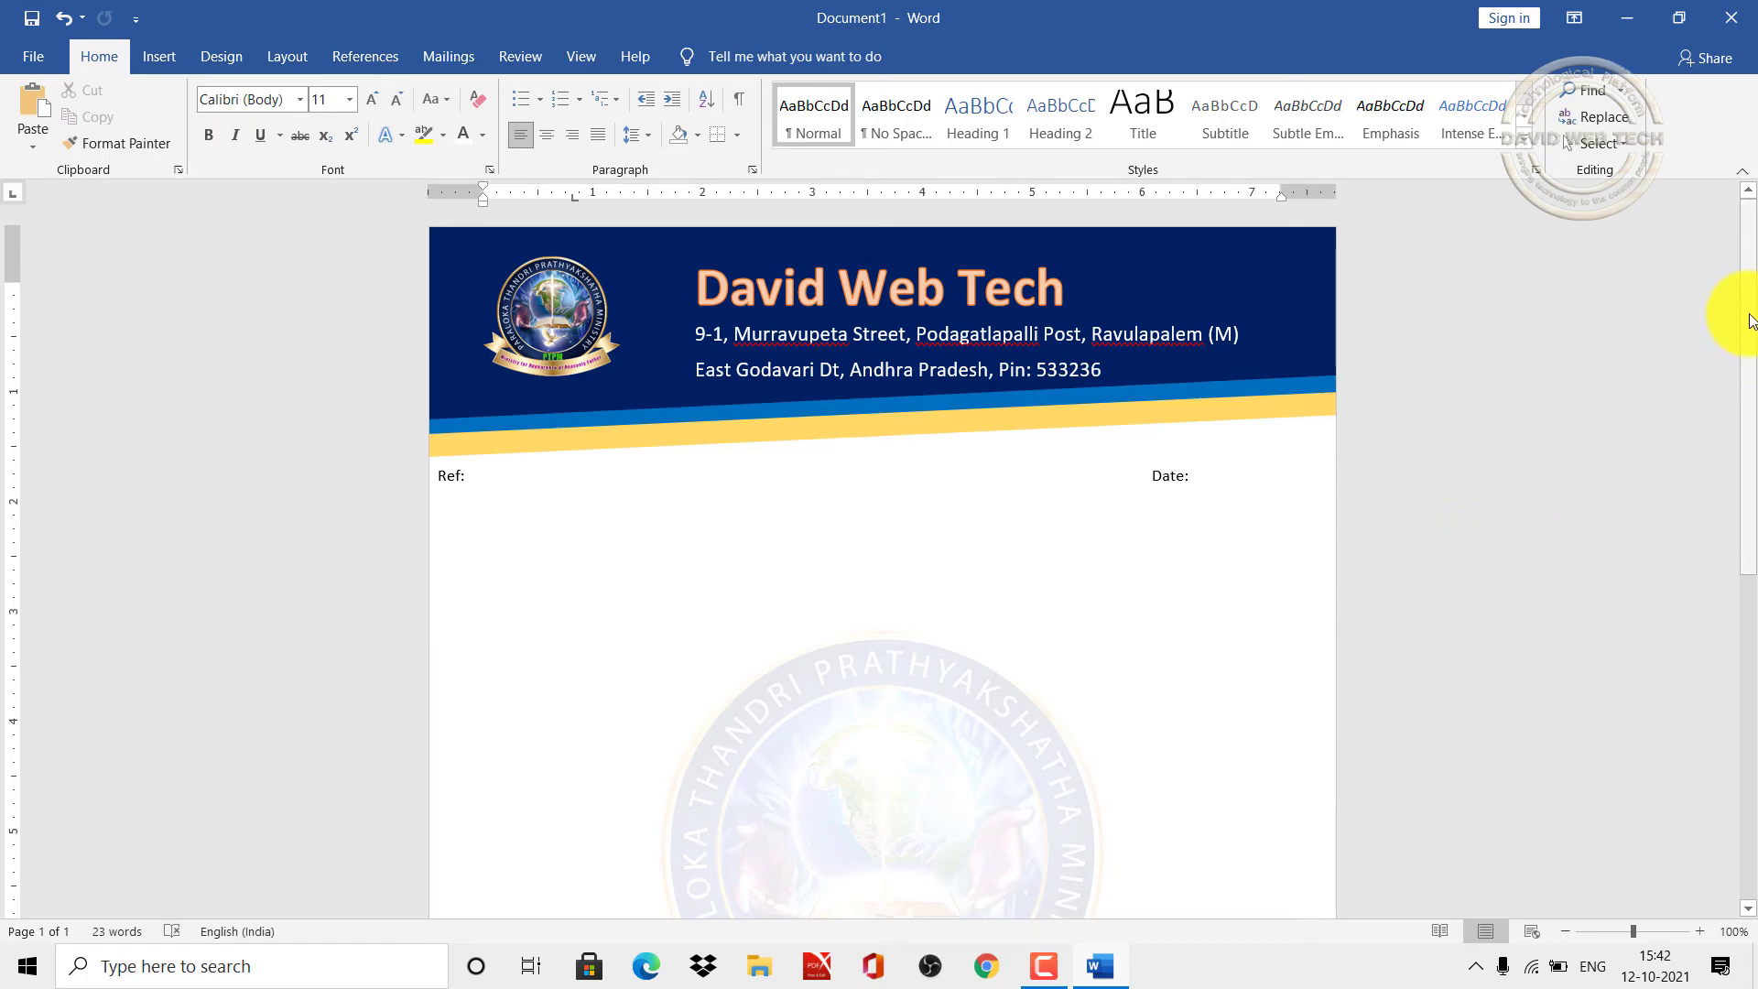
left_click_drag(1749, 320, 1755, 263)
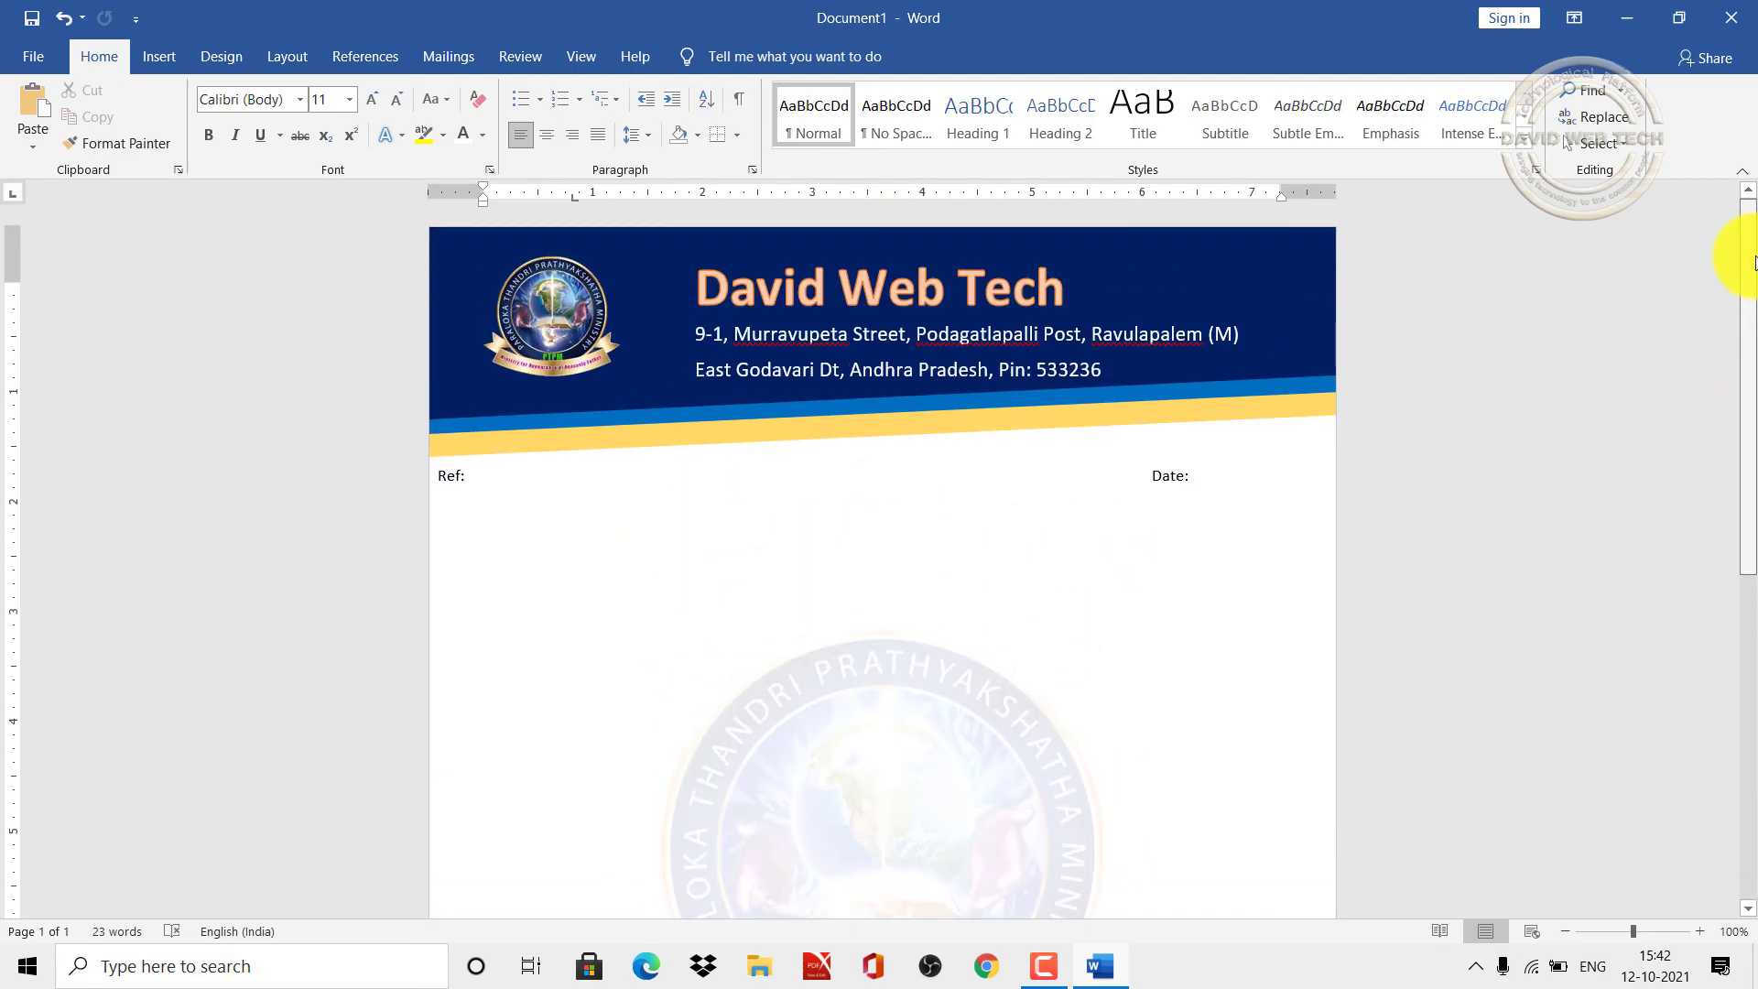
left_click_drag(1755, 263, 1750, 41)
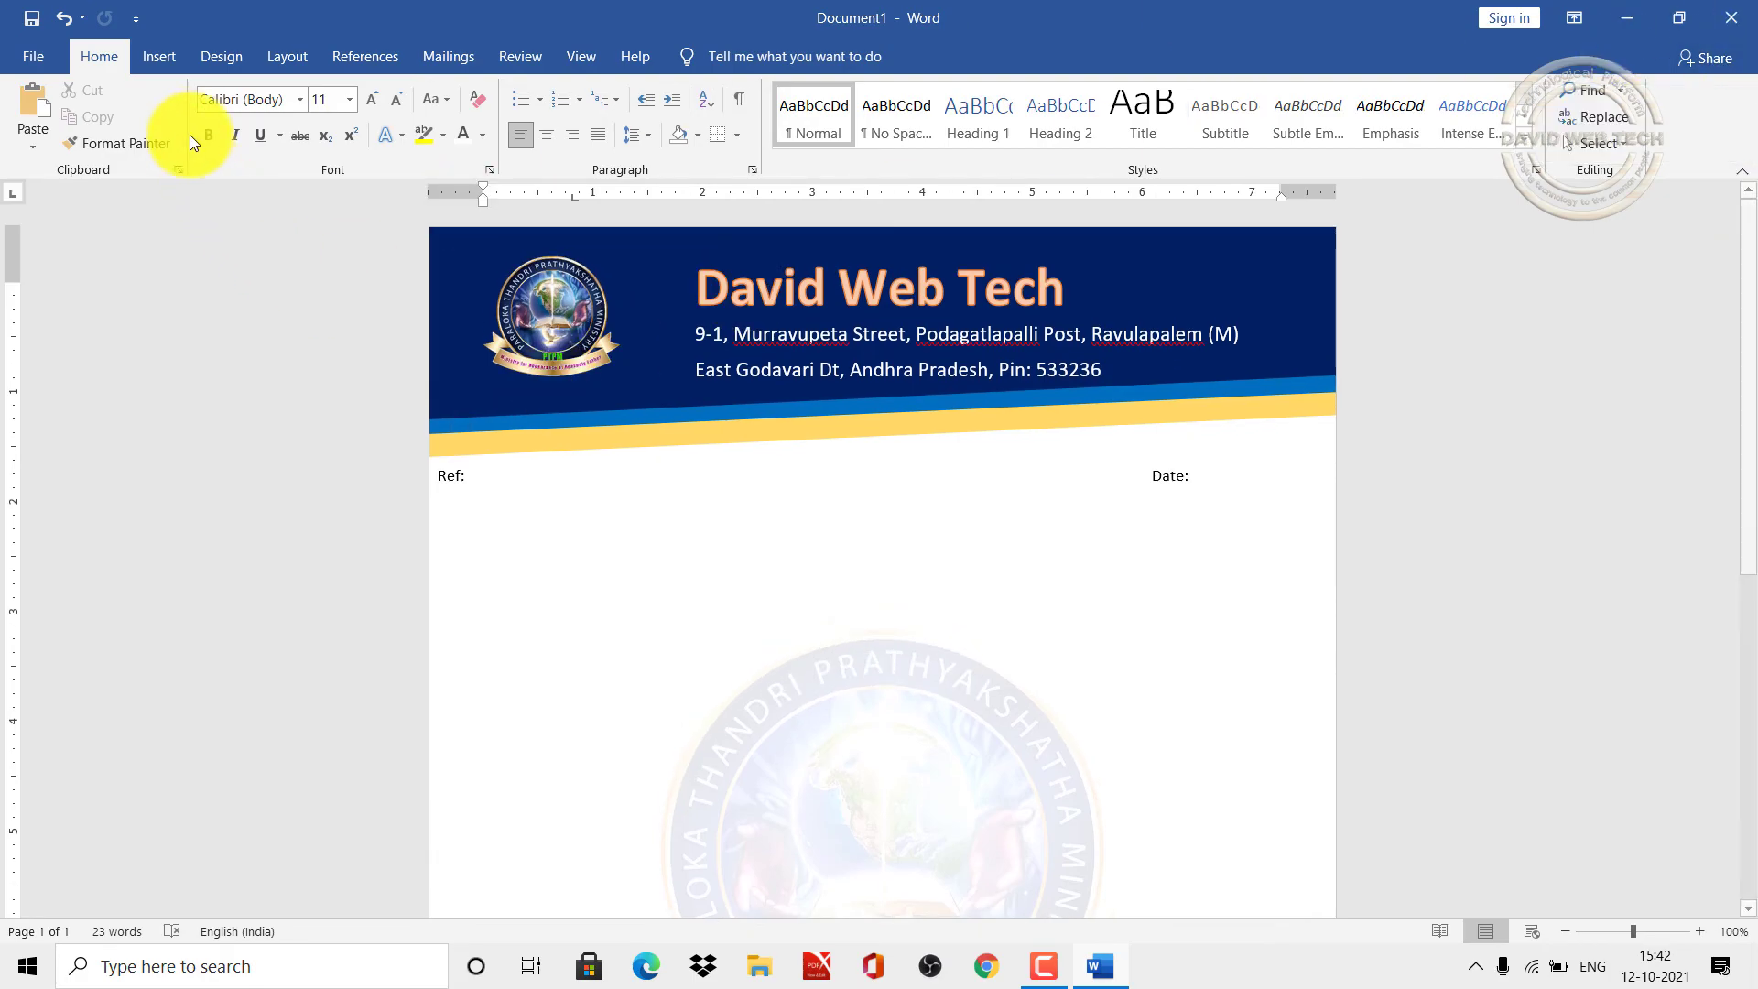
left_click(161, 57)
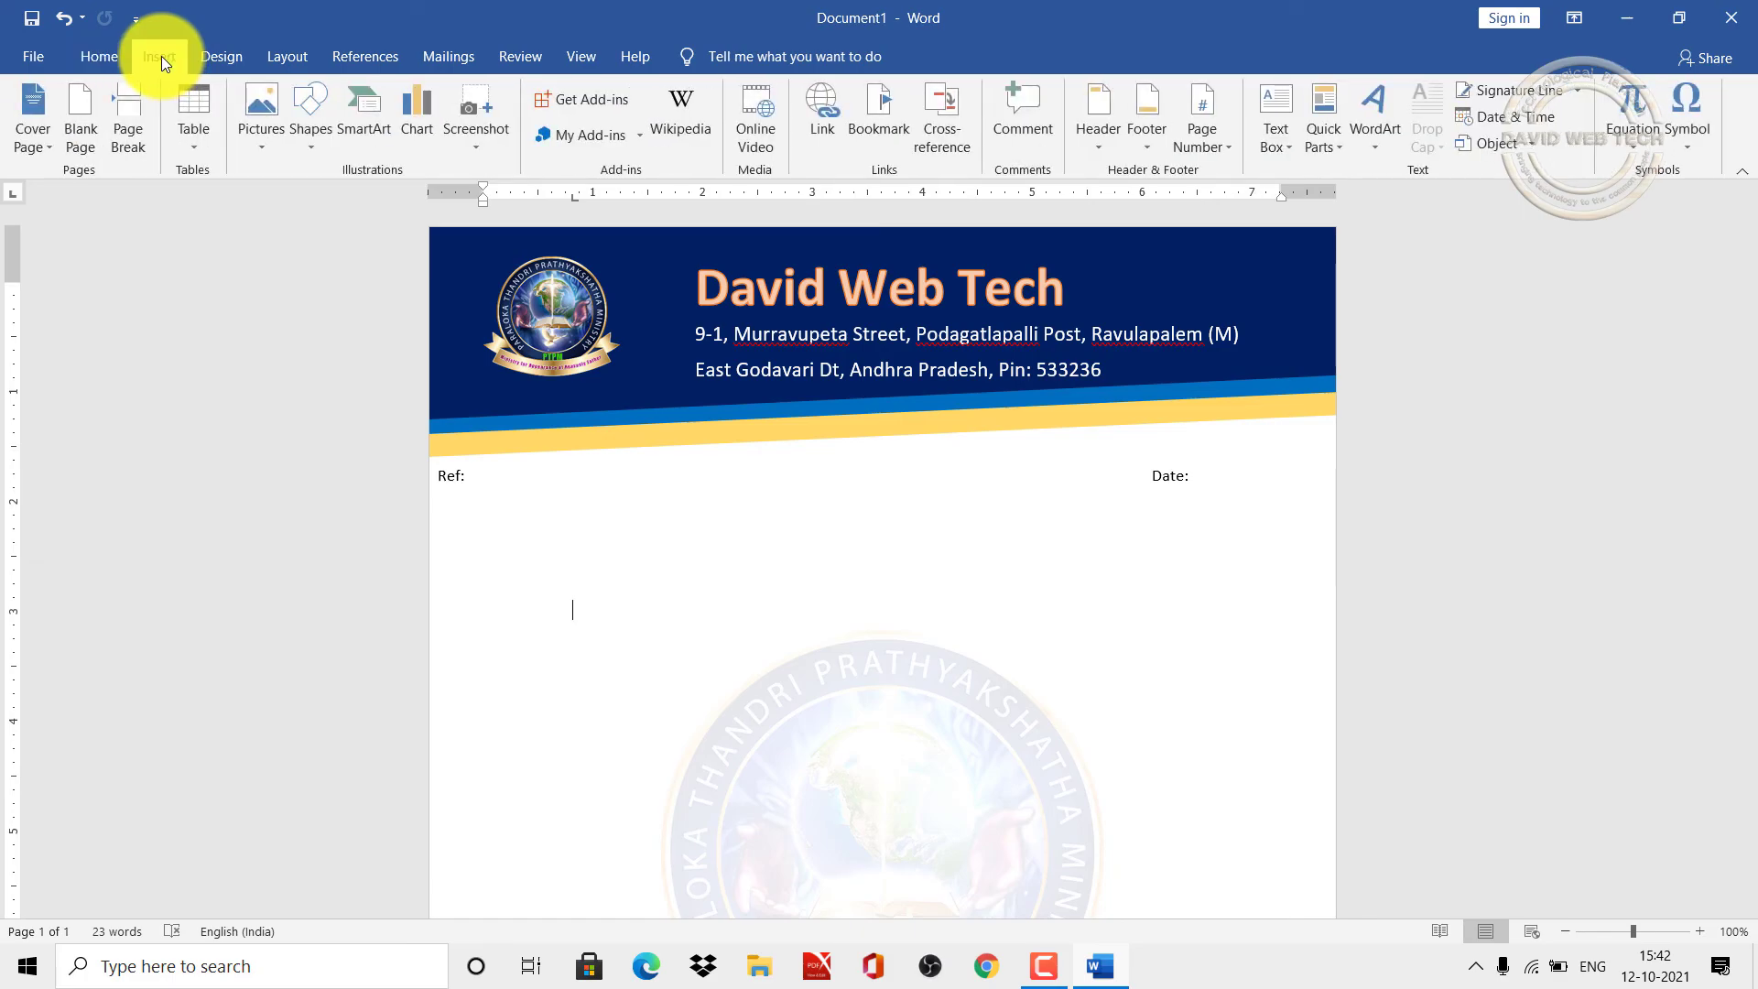
Step: Open the Save As dialog from File > Export > Change File Type to save in another format
left_click(46, 58)
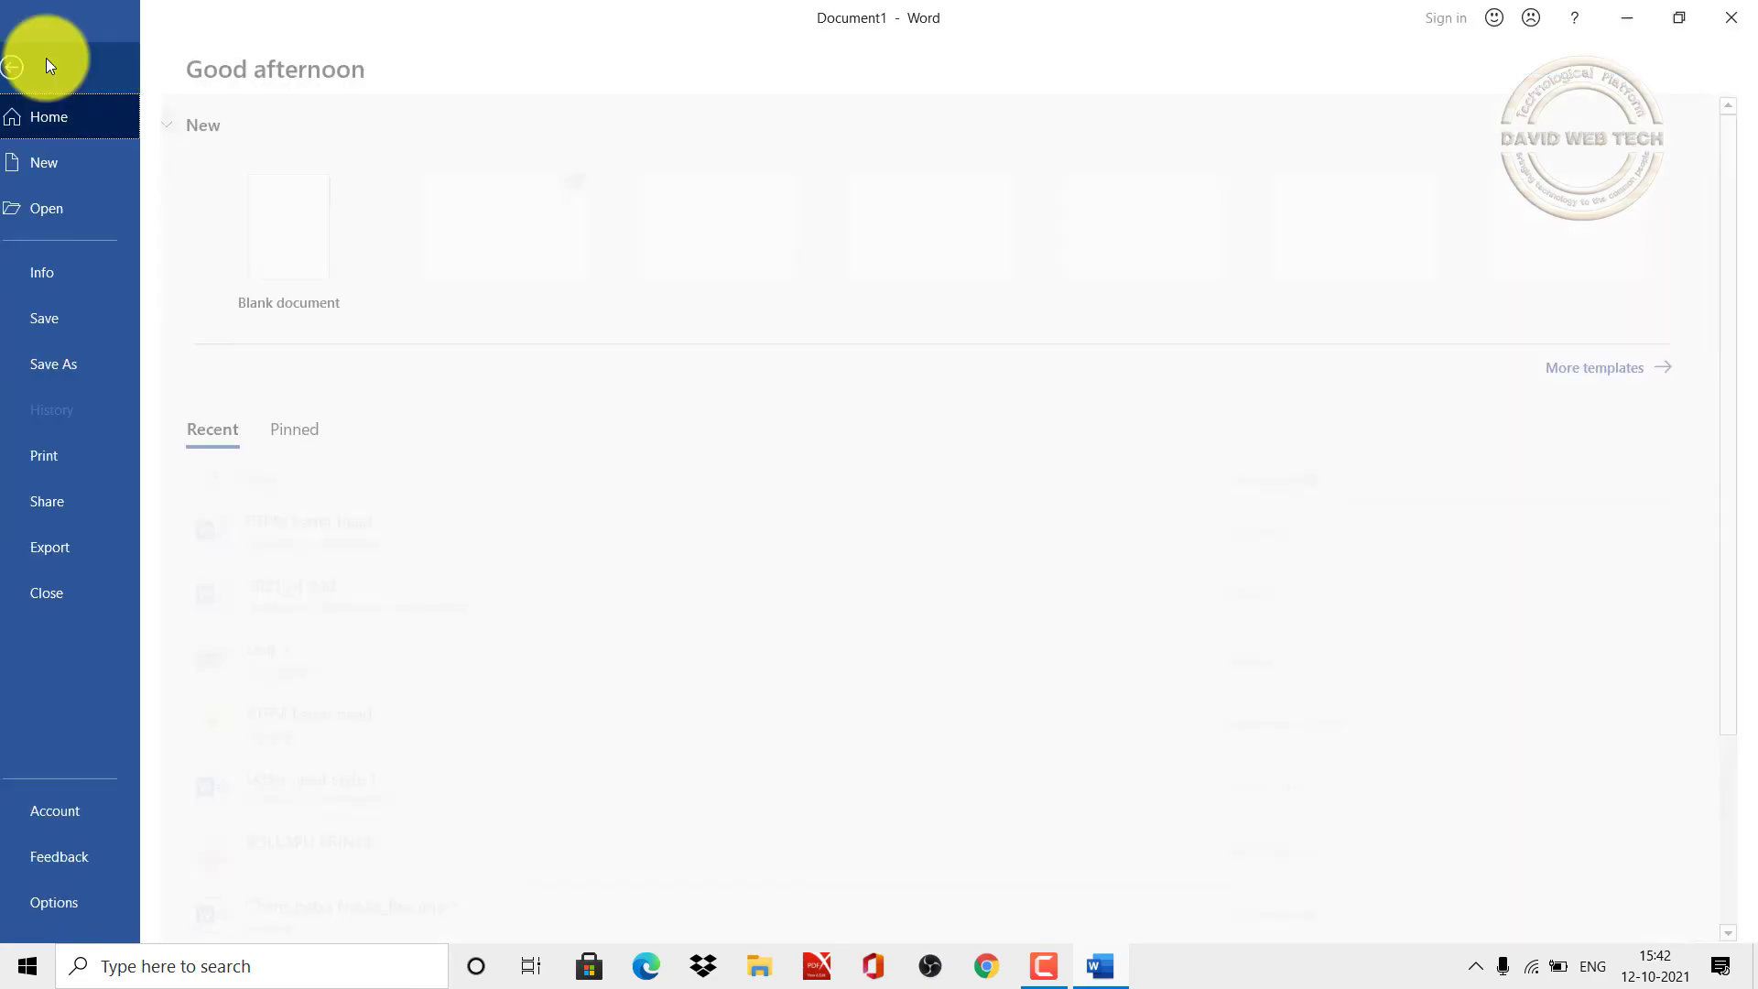
left_click(63, 566)
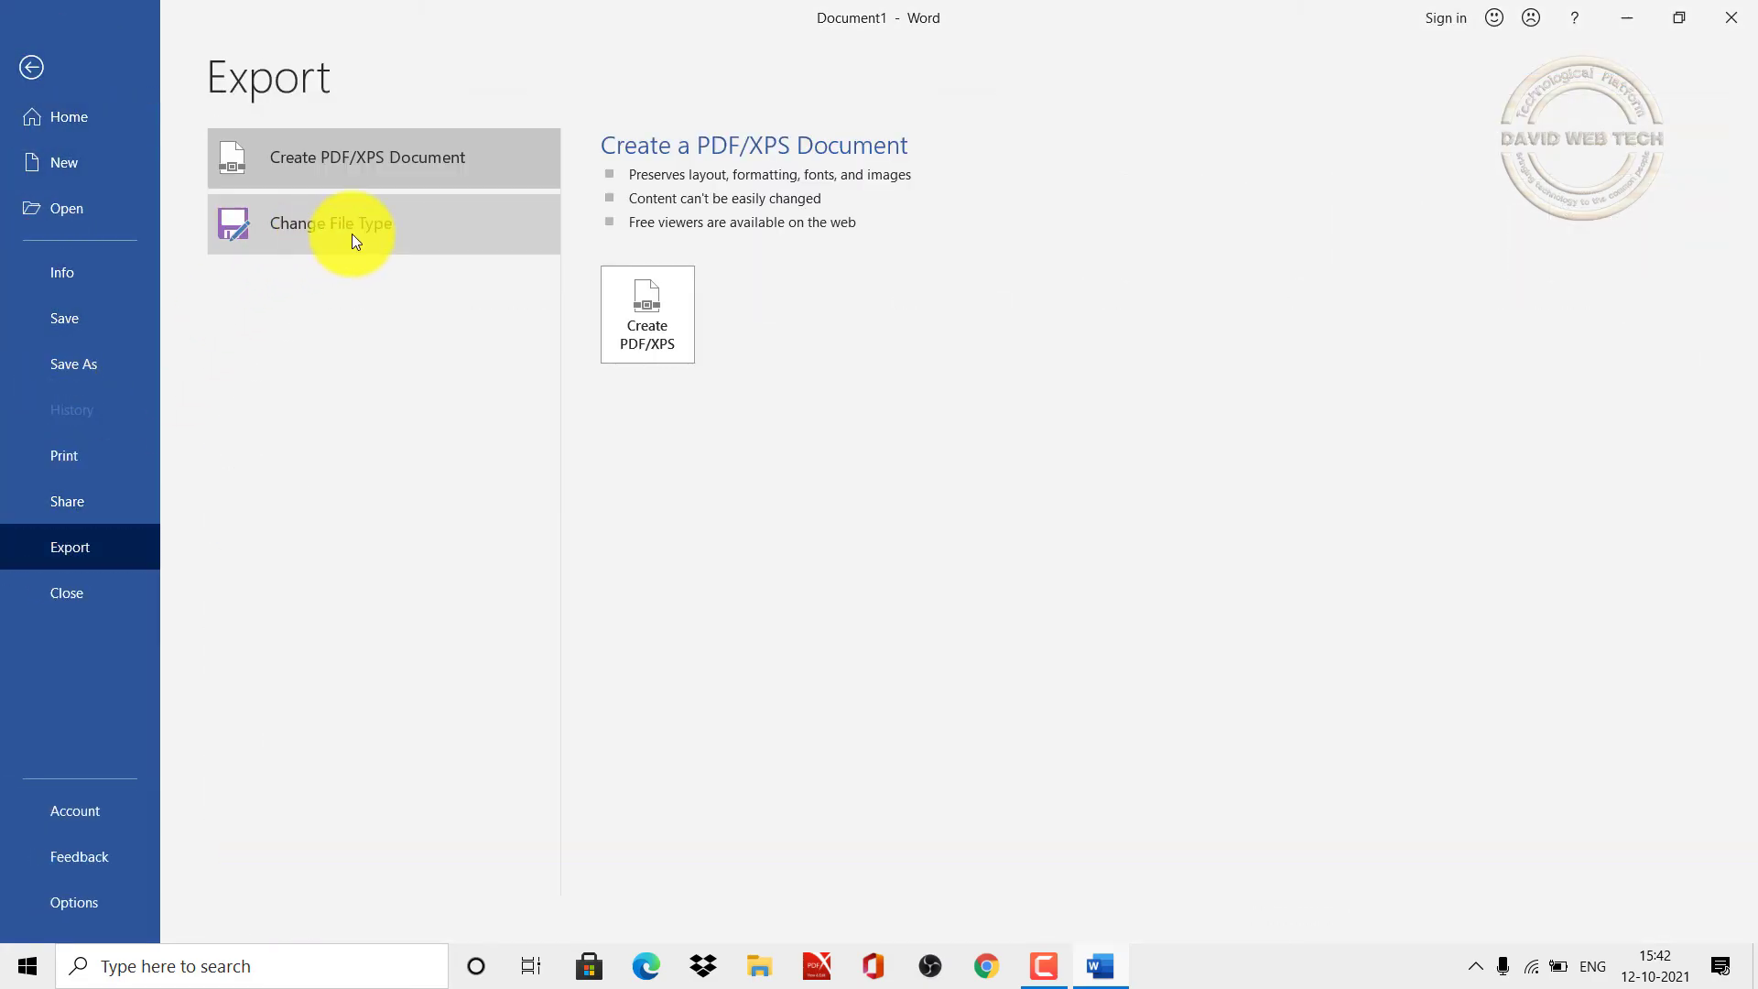
left_click(352, 234)
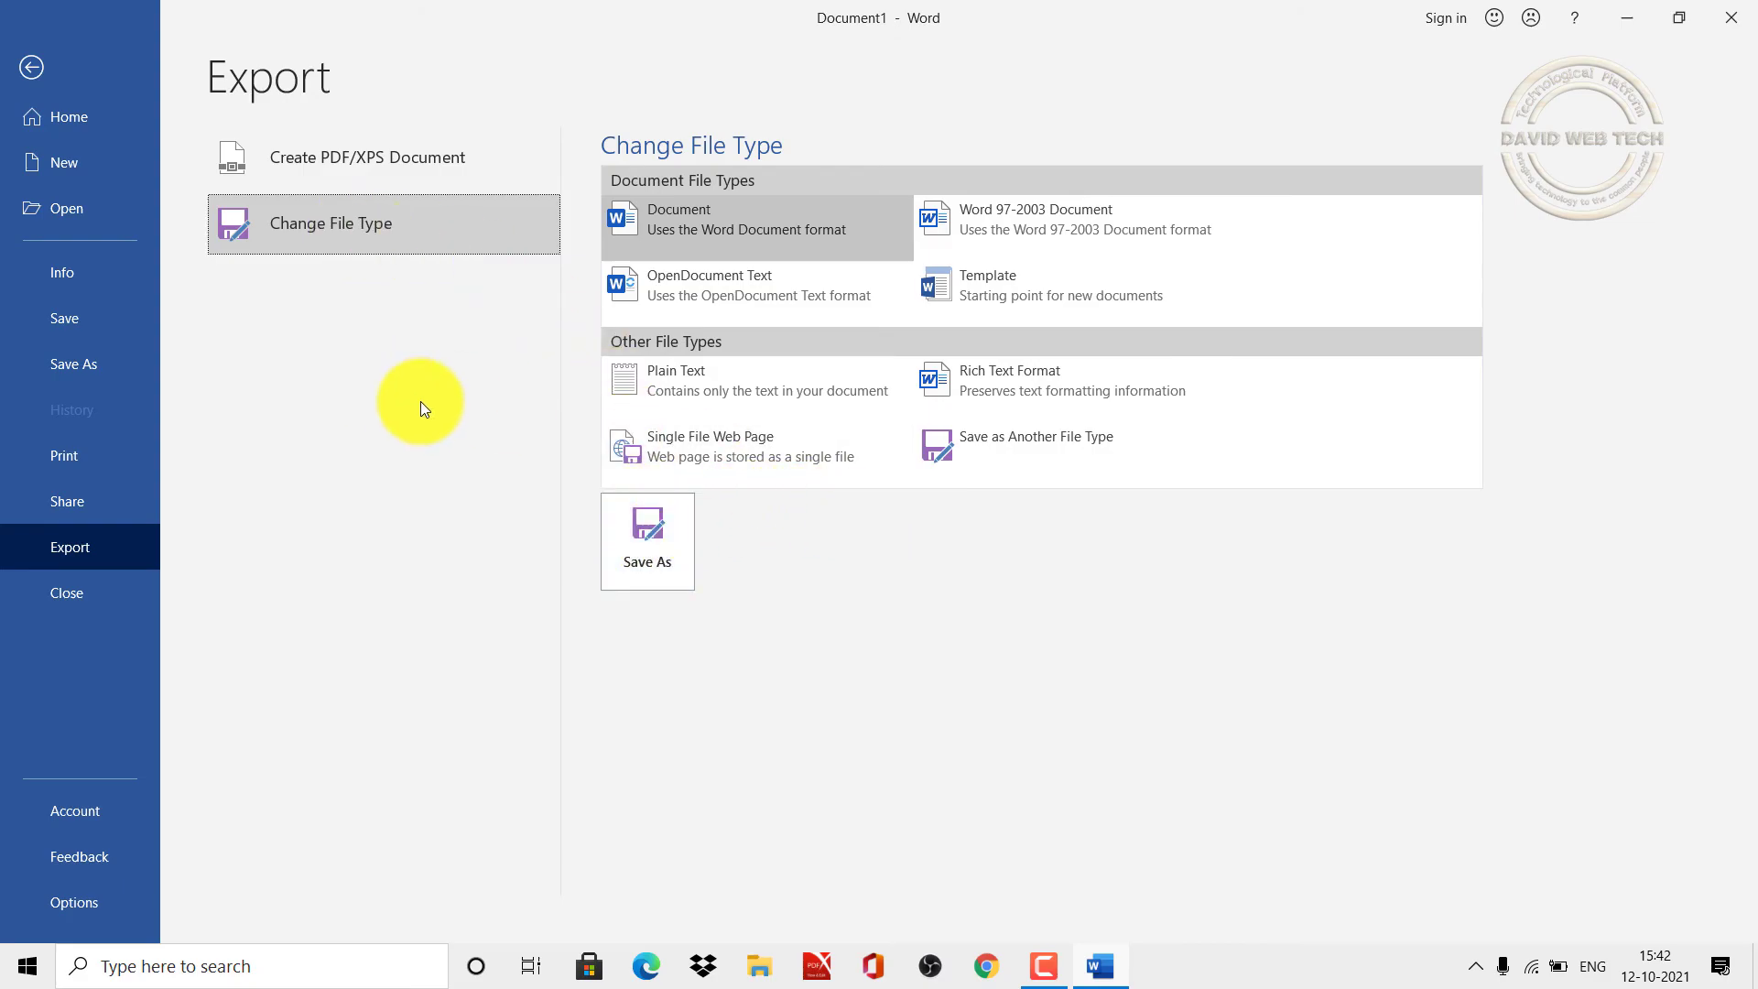
left_click(646, 555)
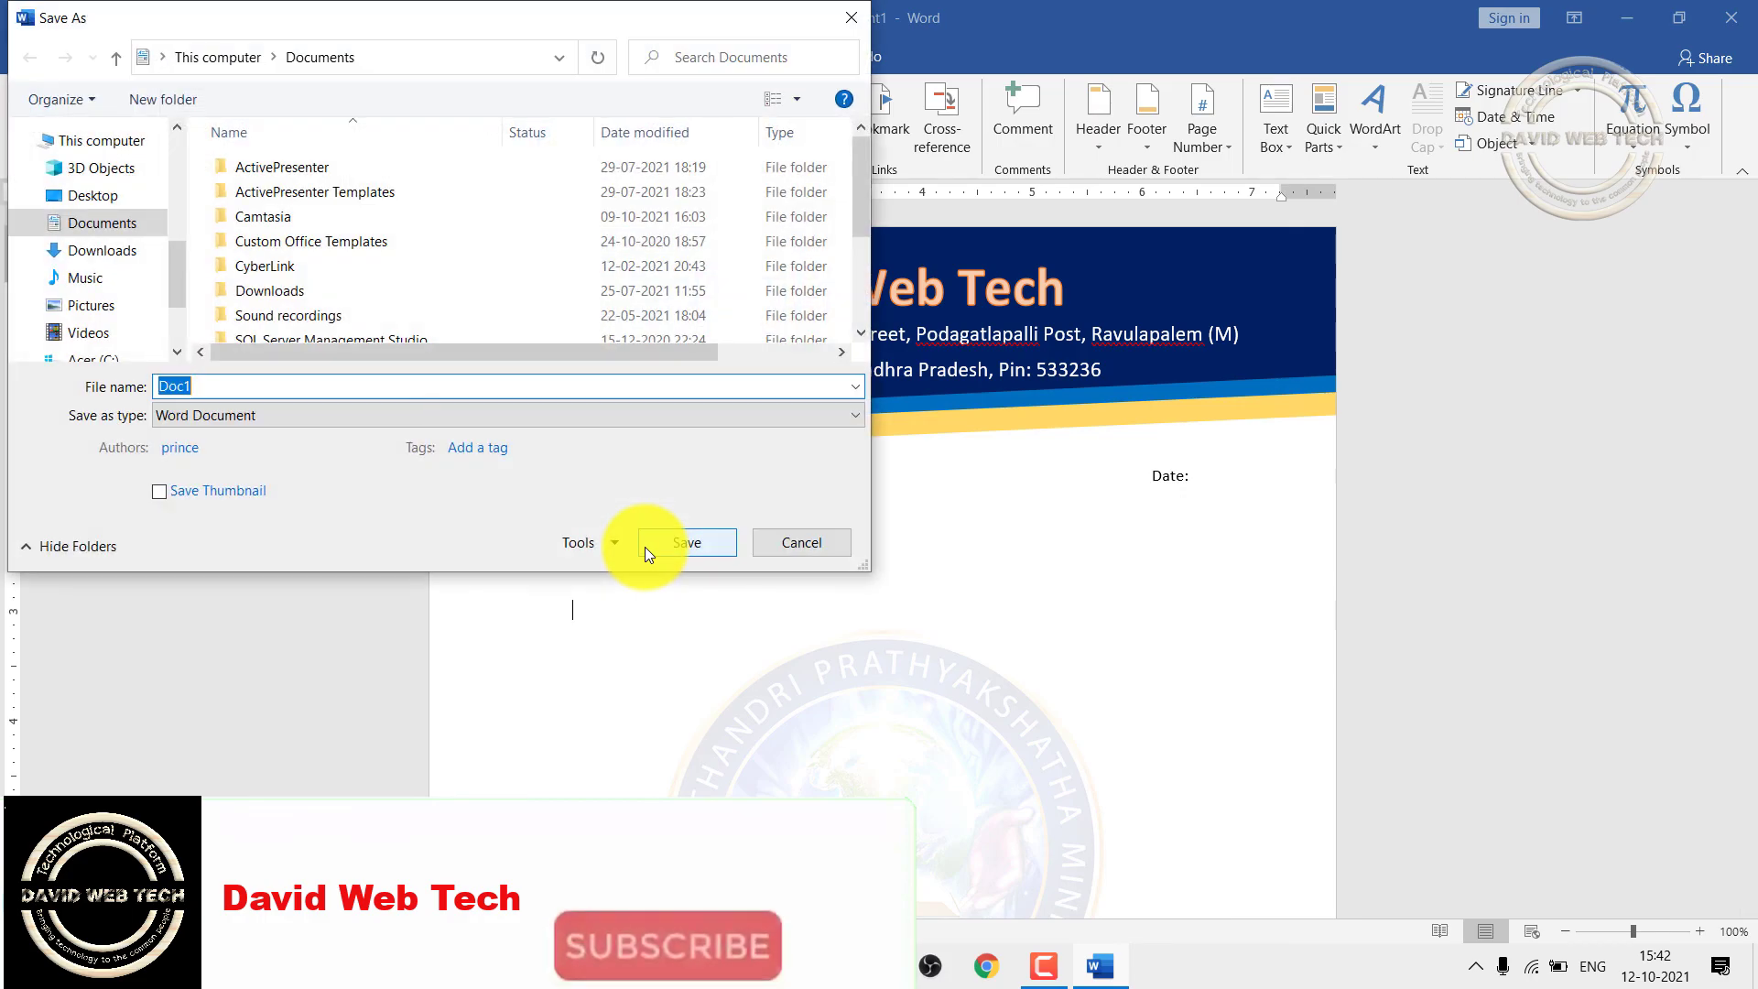
Step: Save the letterhead to the Desktop as a PDF named 'Letter', then minimise Word
left_click(271, 415)
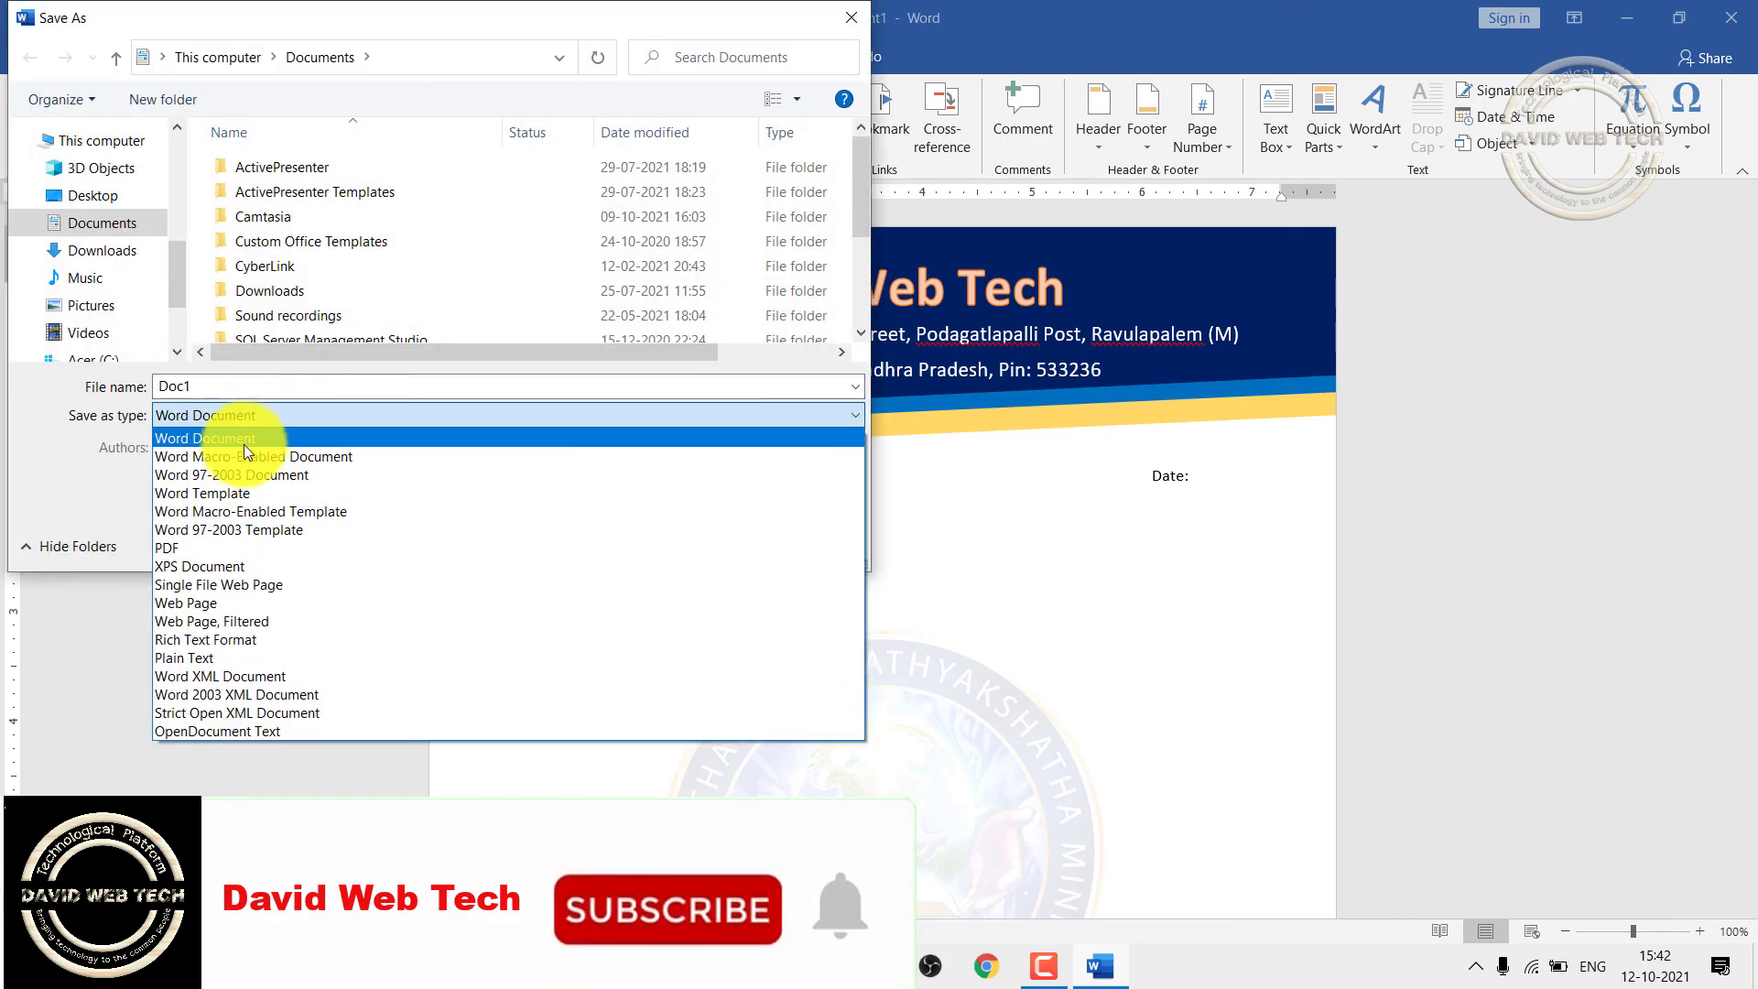
left_click(174, 548)
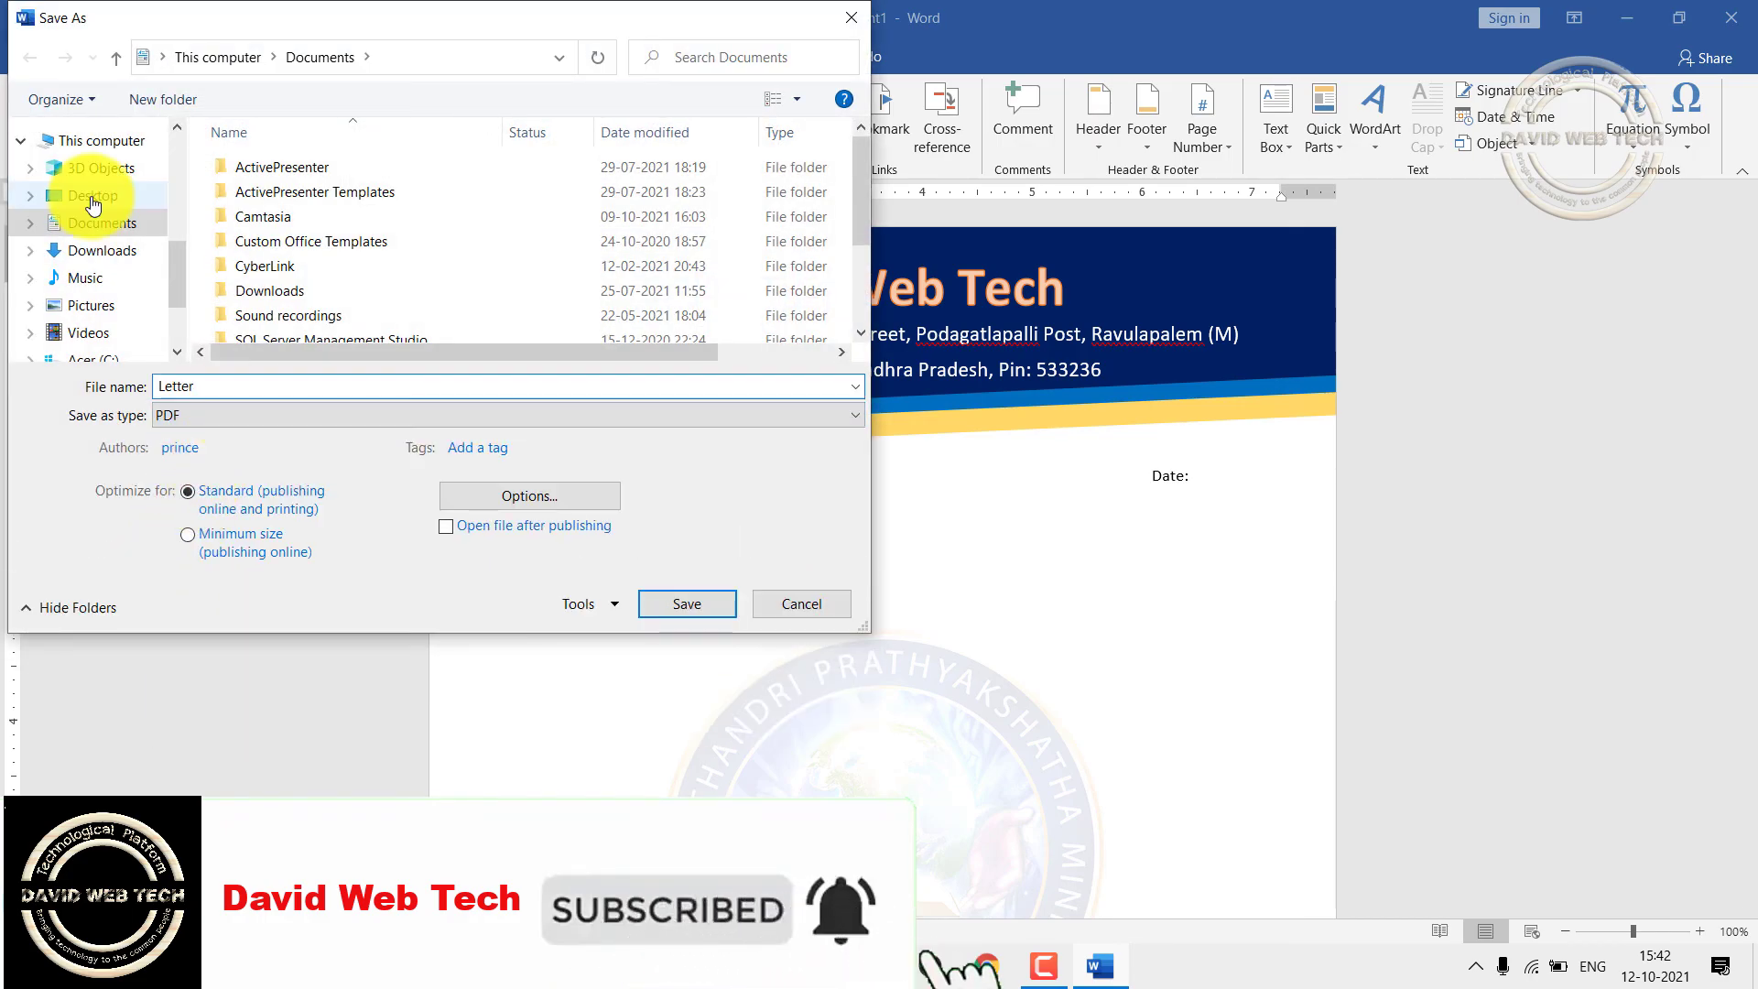
left_click(92, 196)
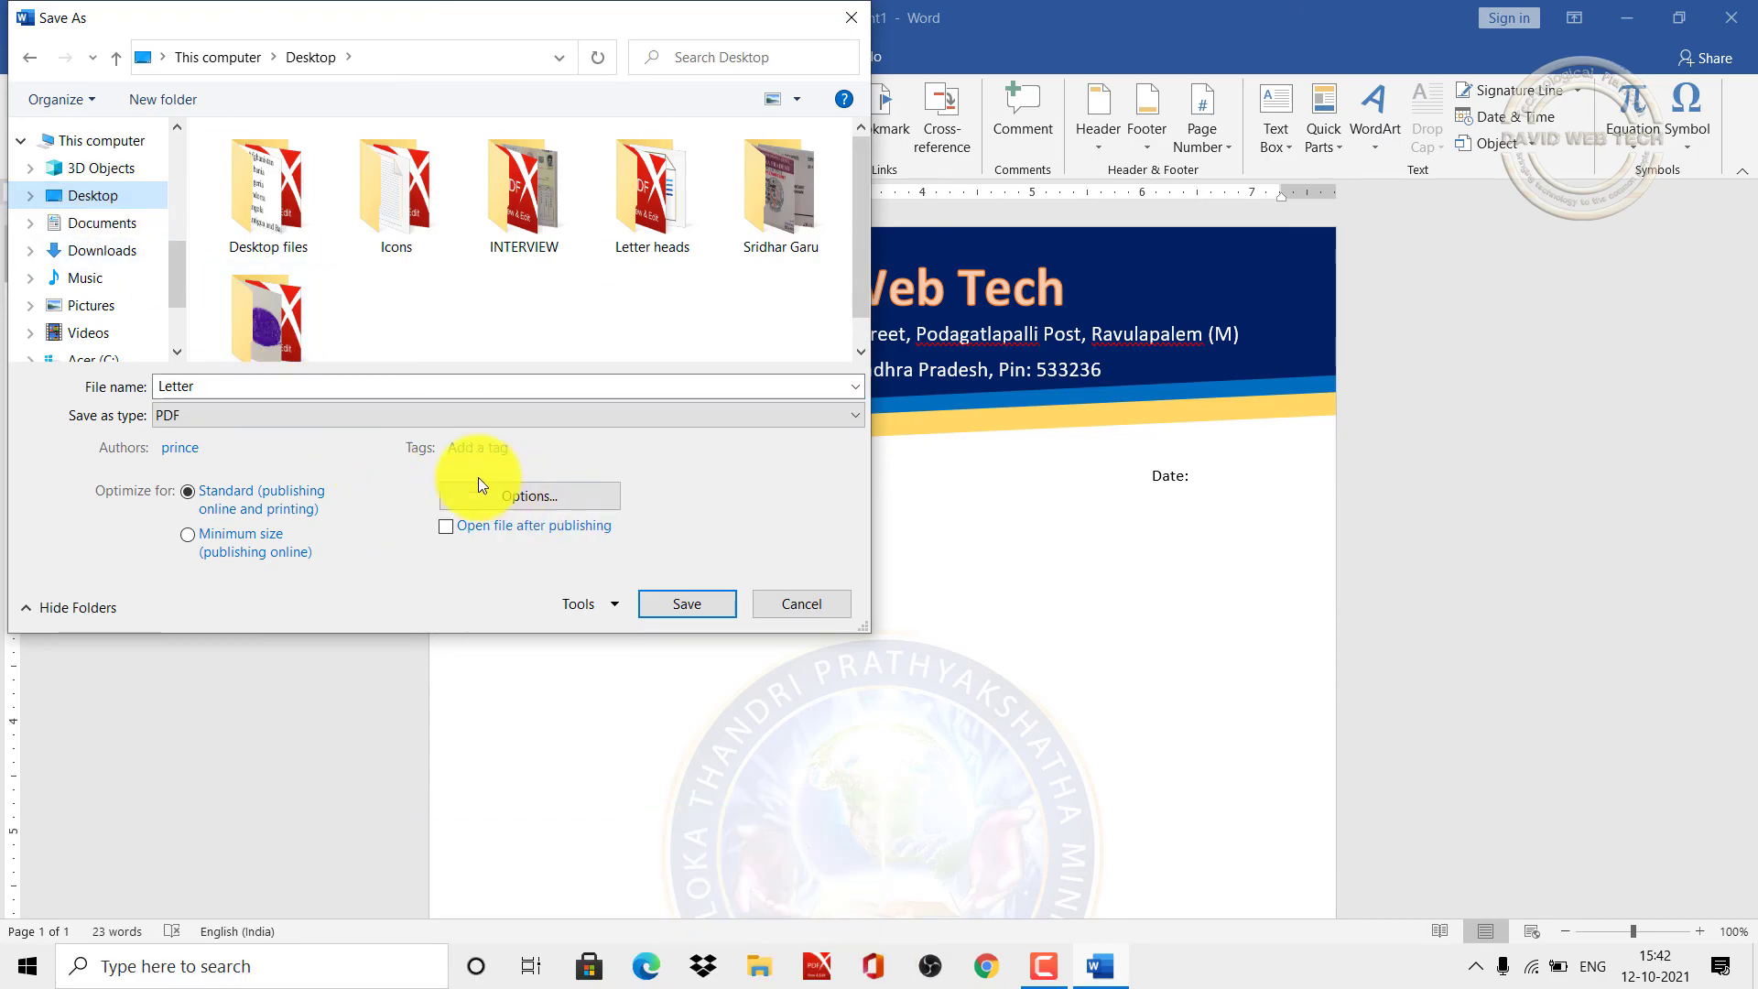
left_click(657, 601)
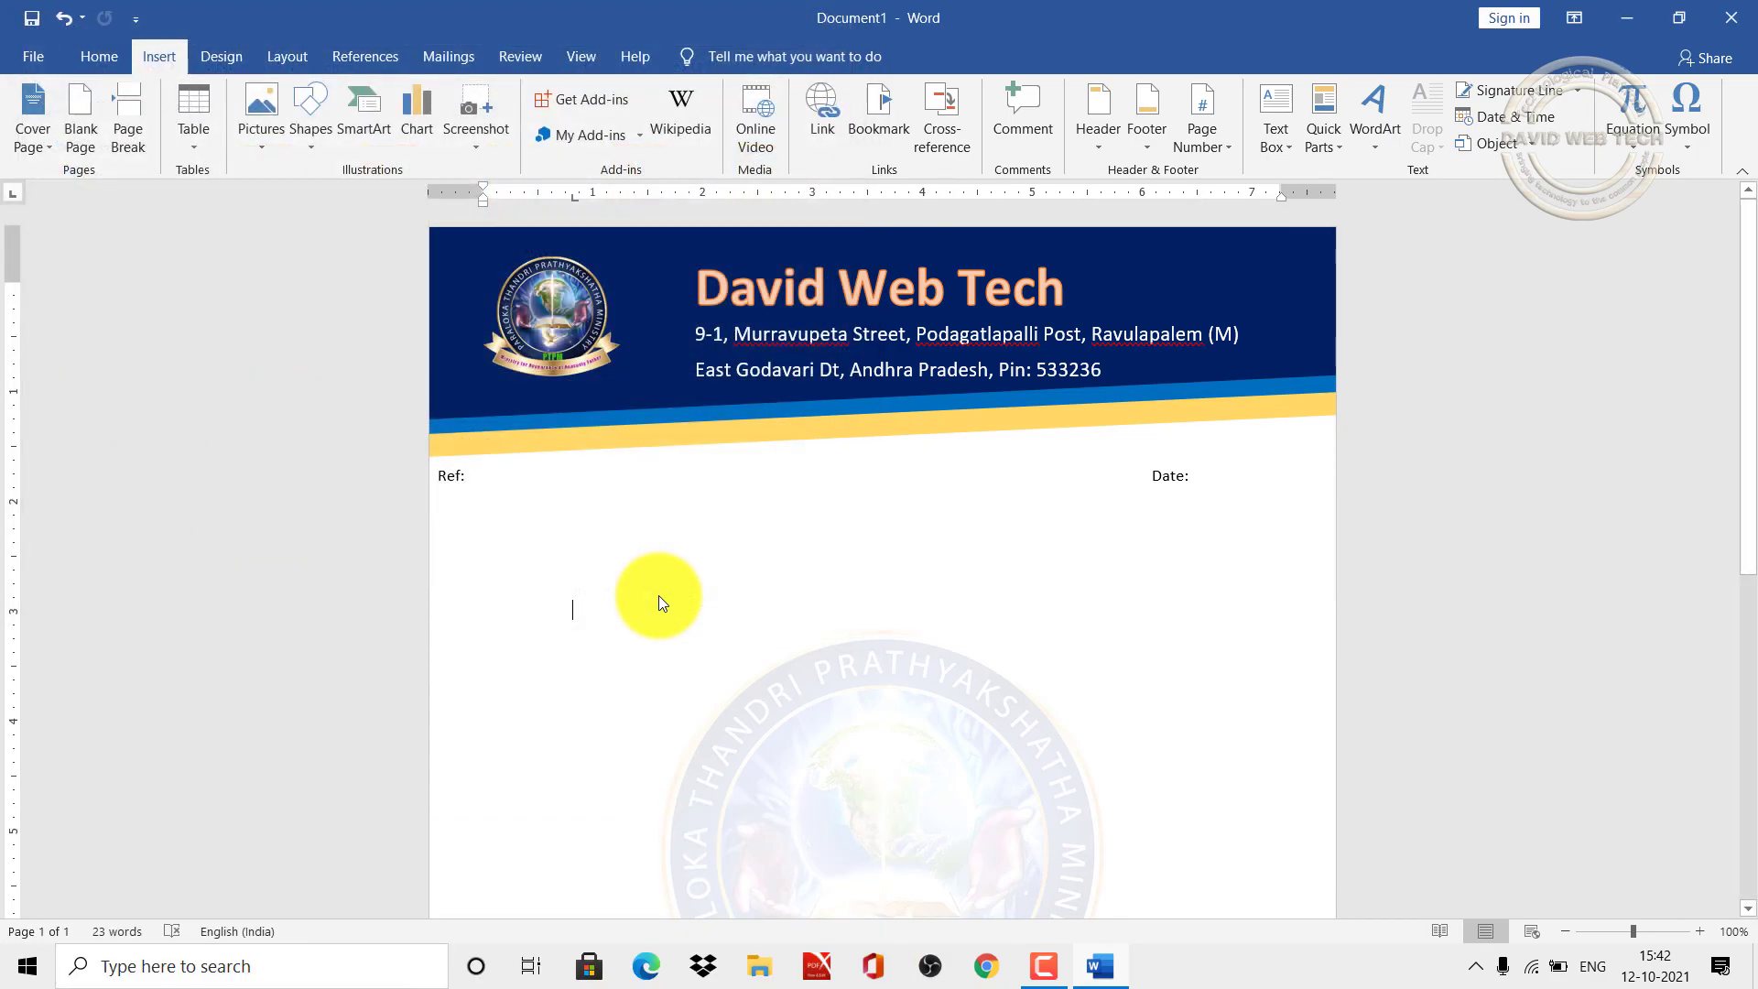
left_click(1627, 19)
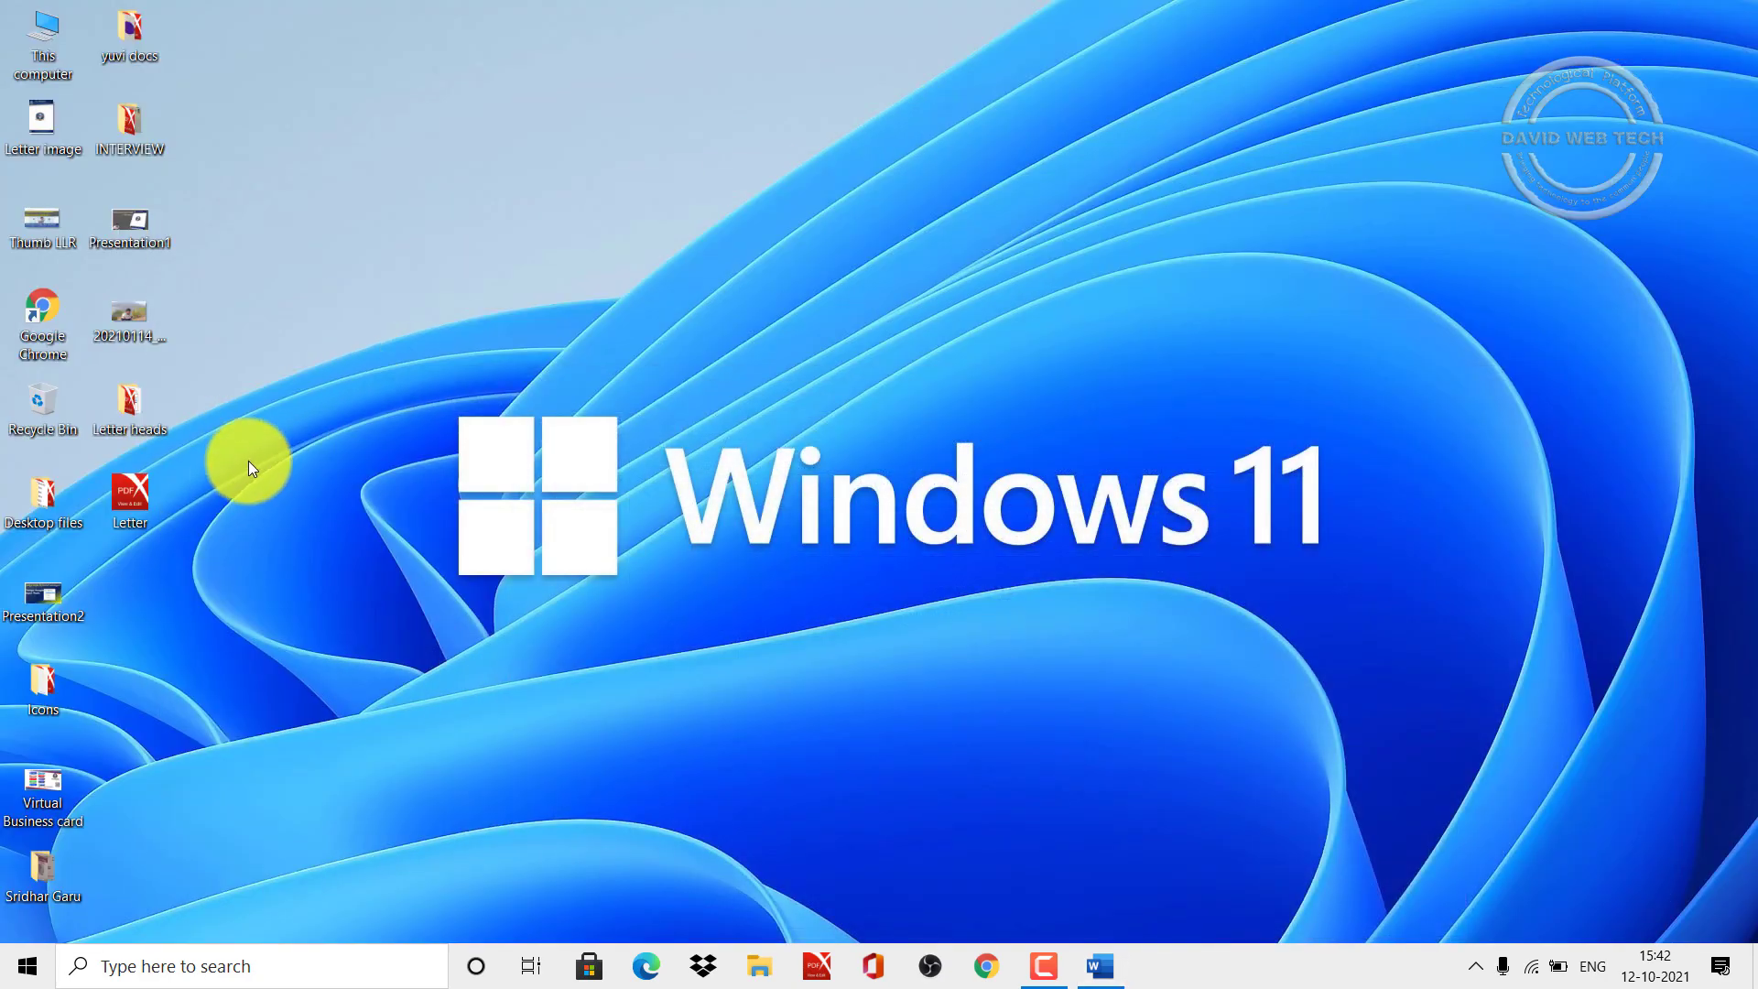